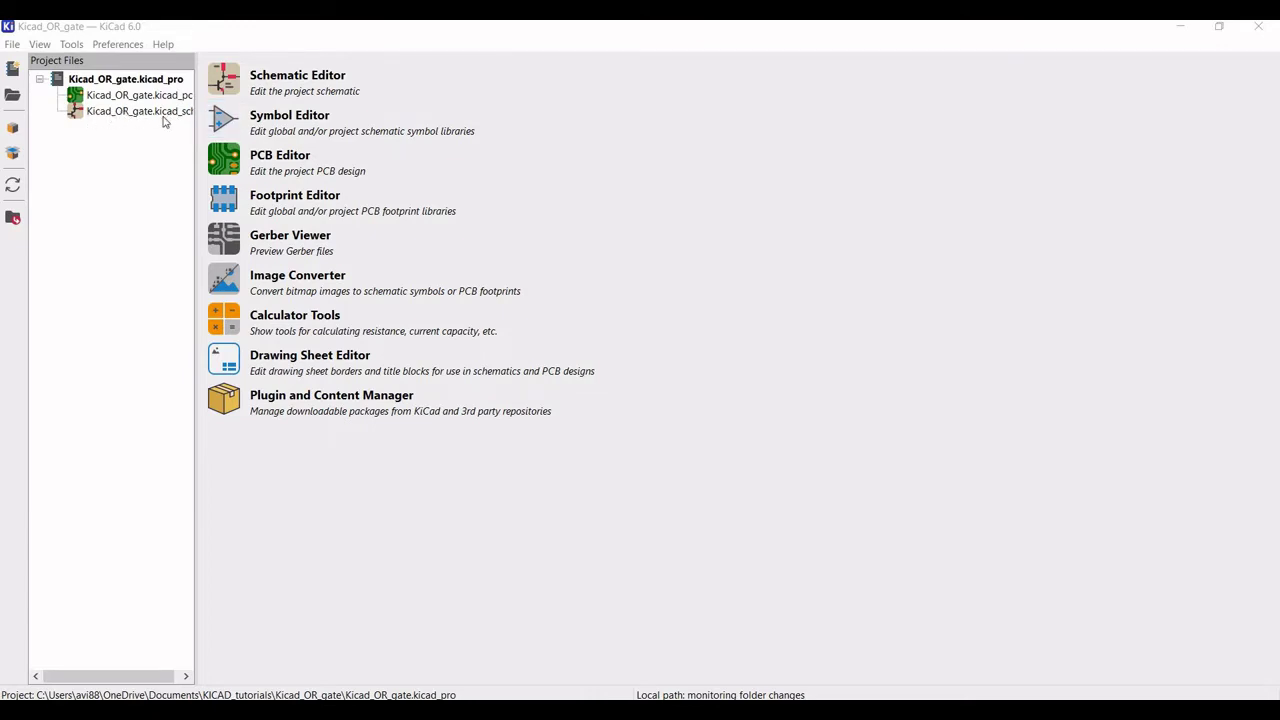
Open the Symbol Editor for the Kicad_OR_gate project and dismiss the symbol library load error
click(72, 44)
click(100, 85)
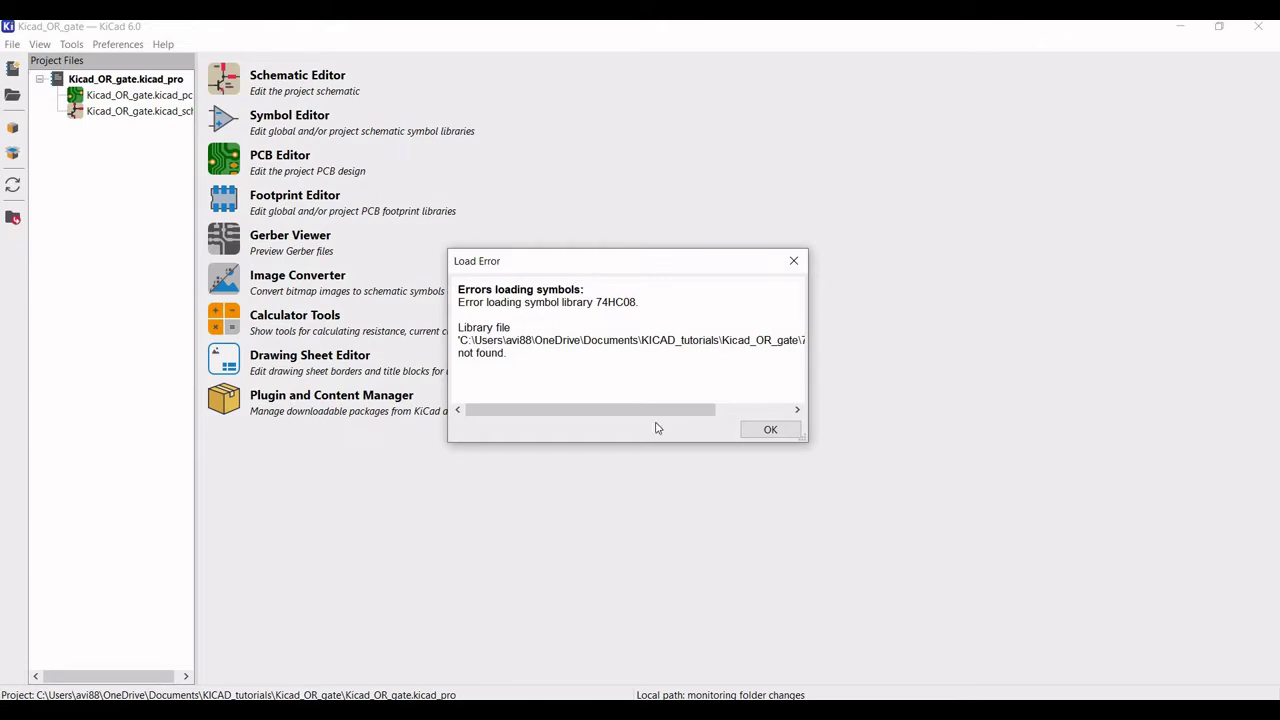
drag(628, 416, 577, 409)
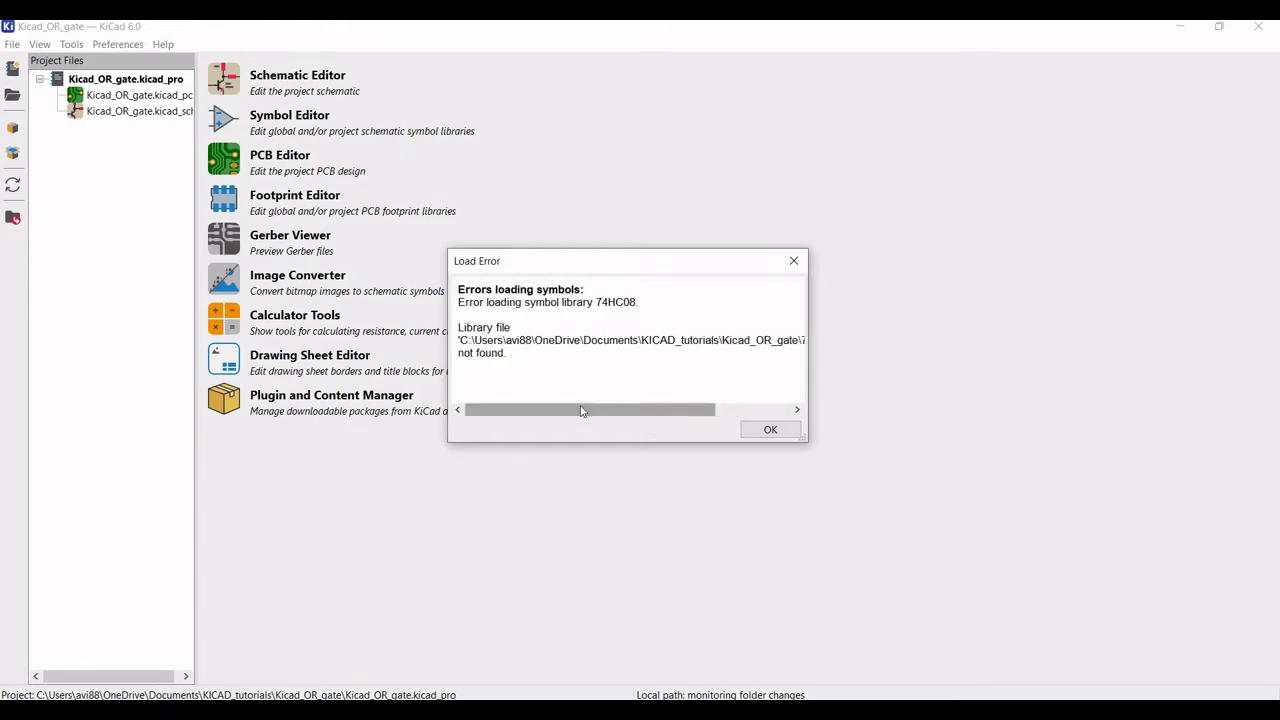
click(755, 436)
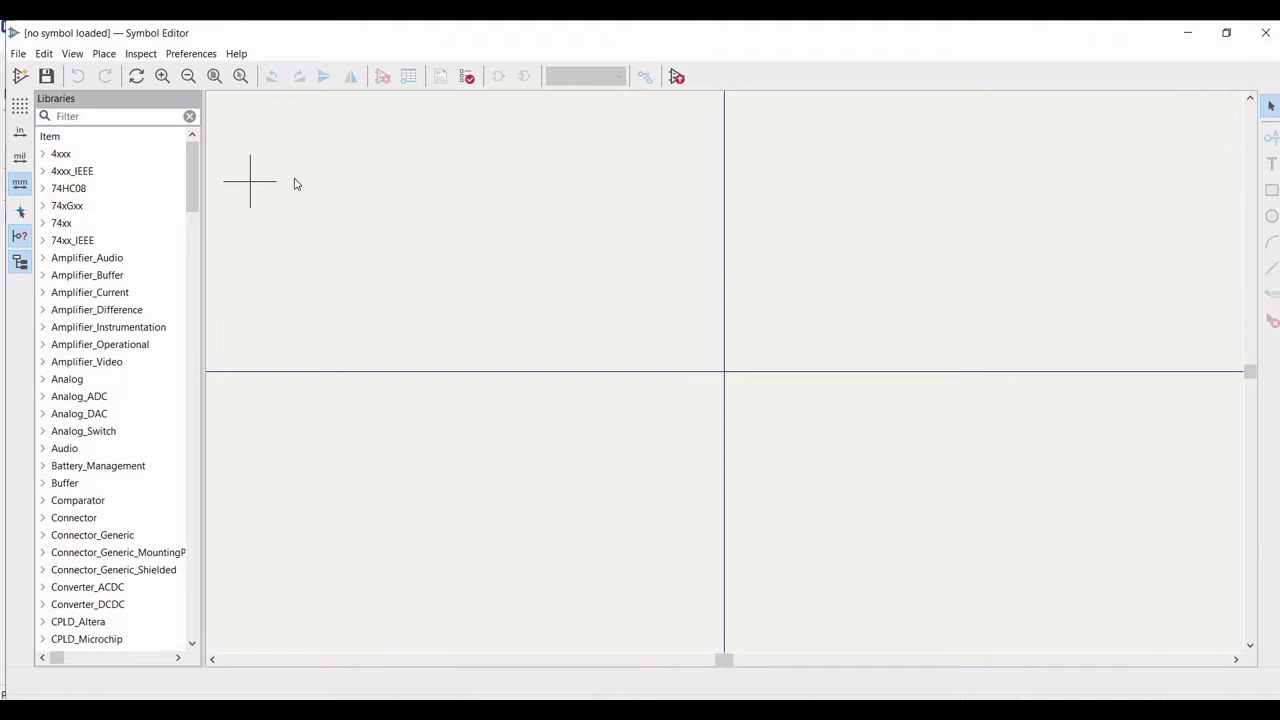
Create a new symbol library named 74HC32 in the project library table, saved in the Kicad_OR_gate folder
click(18, 55)
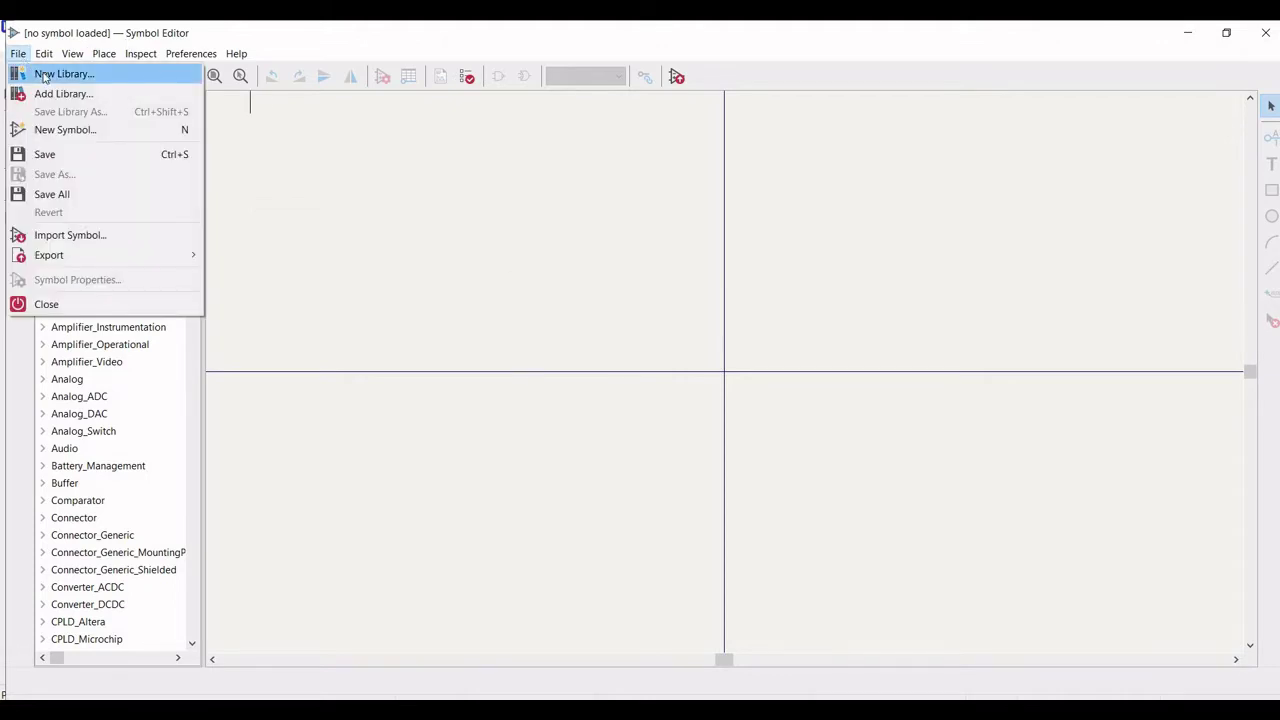
click(44, 75)
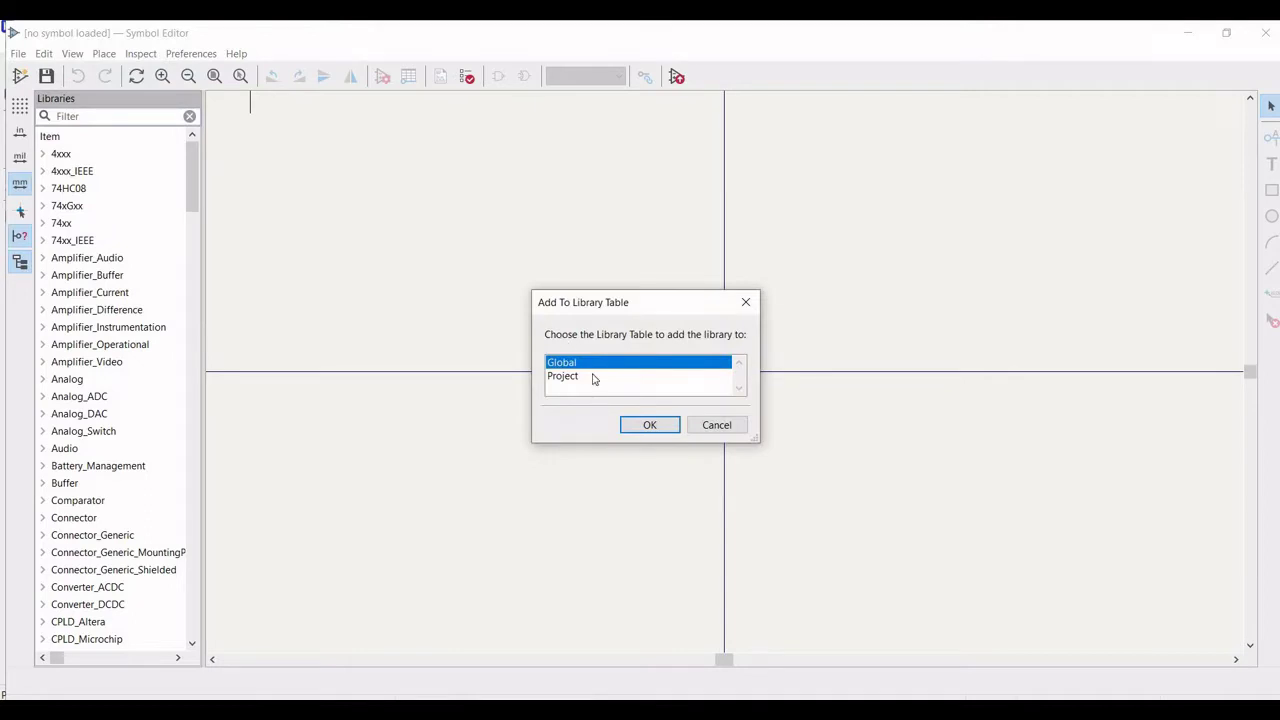
click(566, 377)
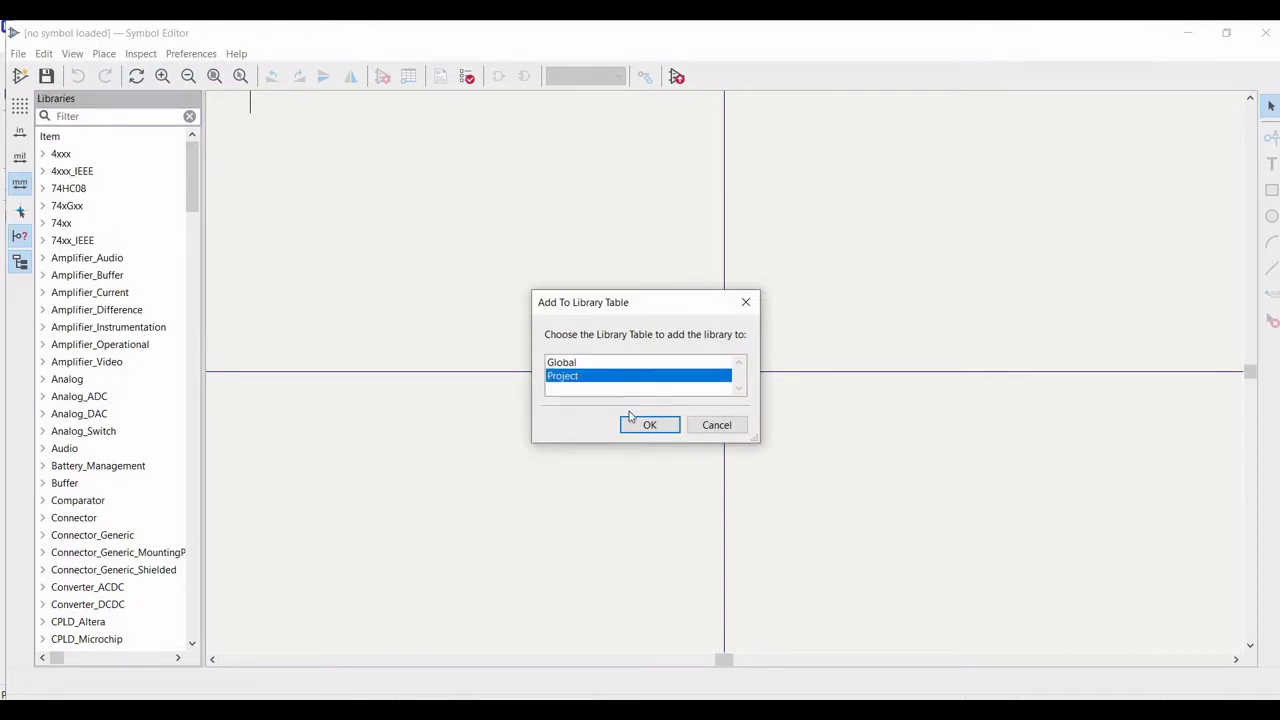
click(640, 425)
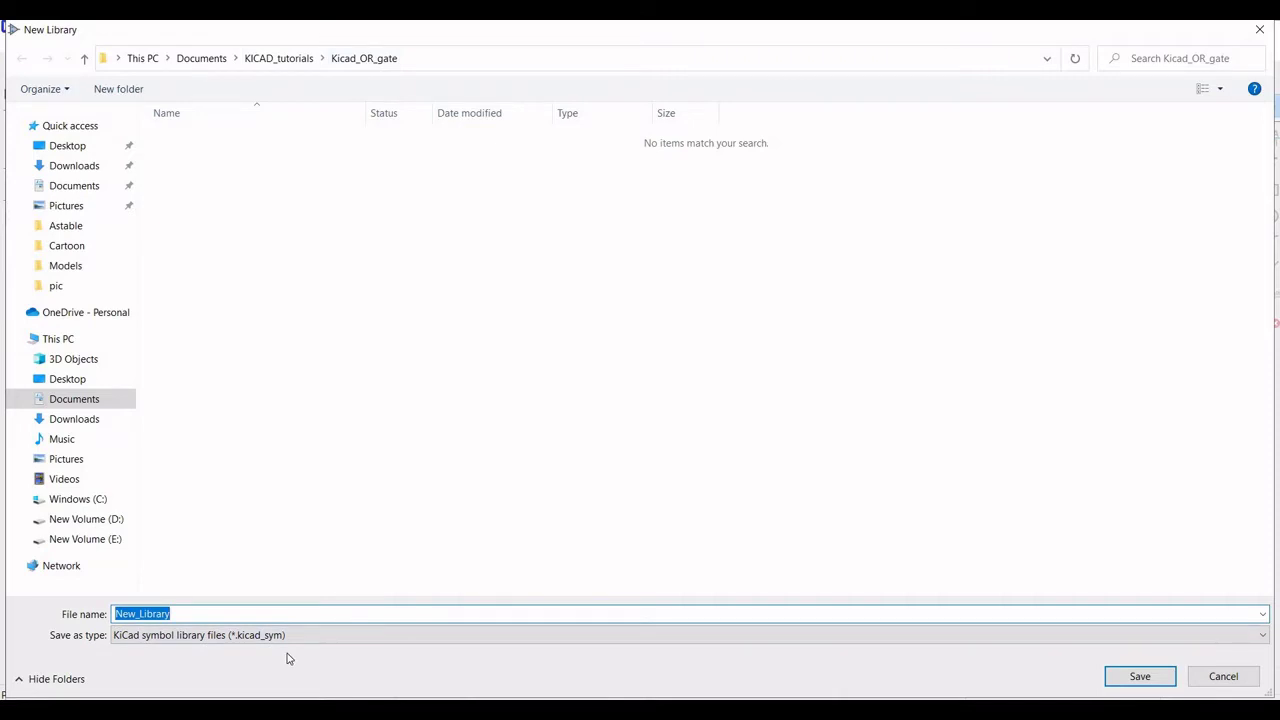
text(74HC32)
click(1137, 677)
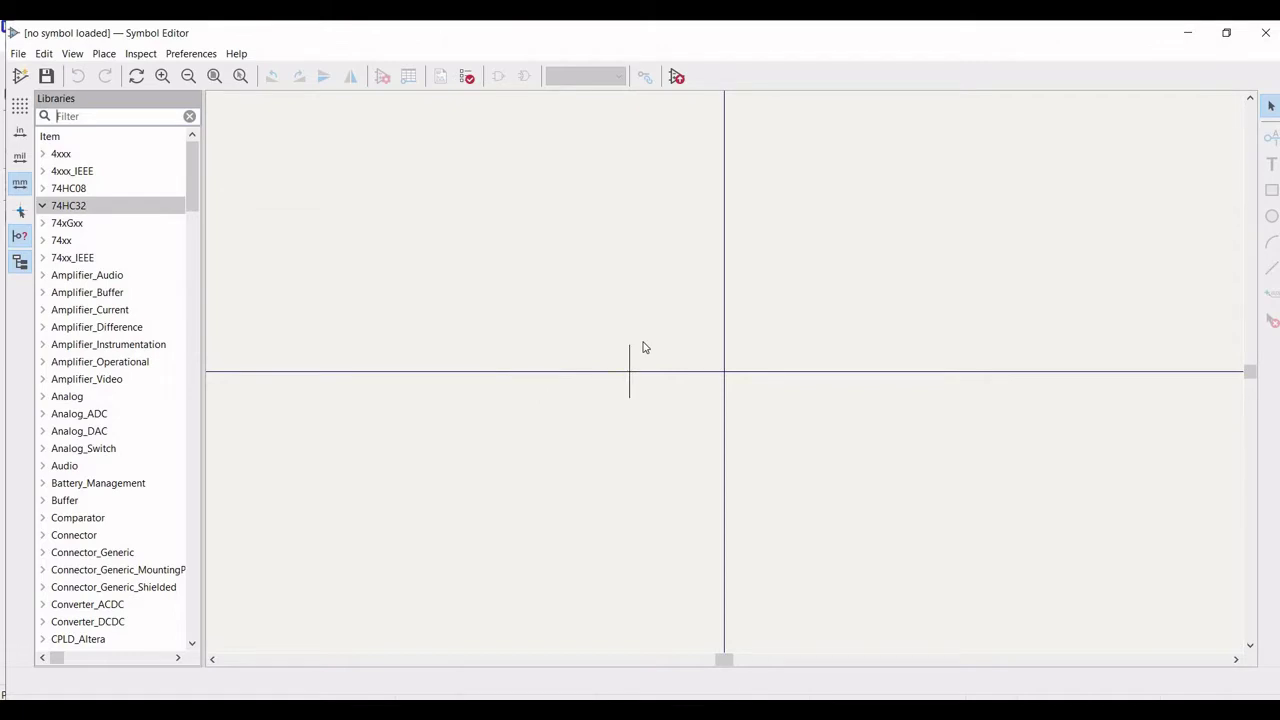
Create a new symbol named 74HC32 in the 74HC32 library with 5 units per package
click(19, 76)
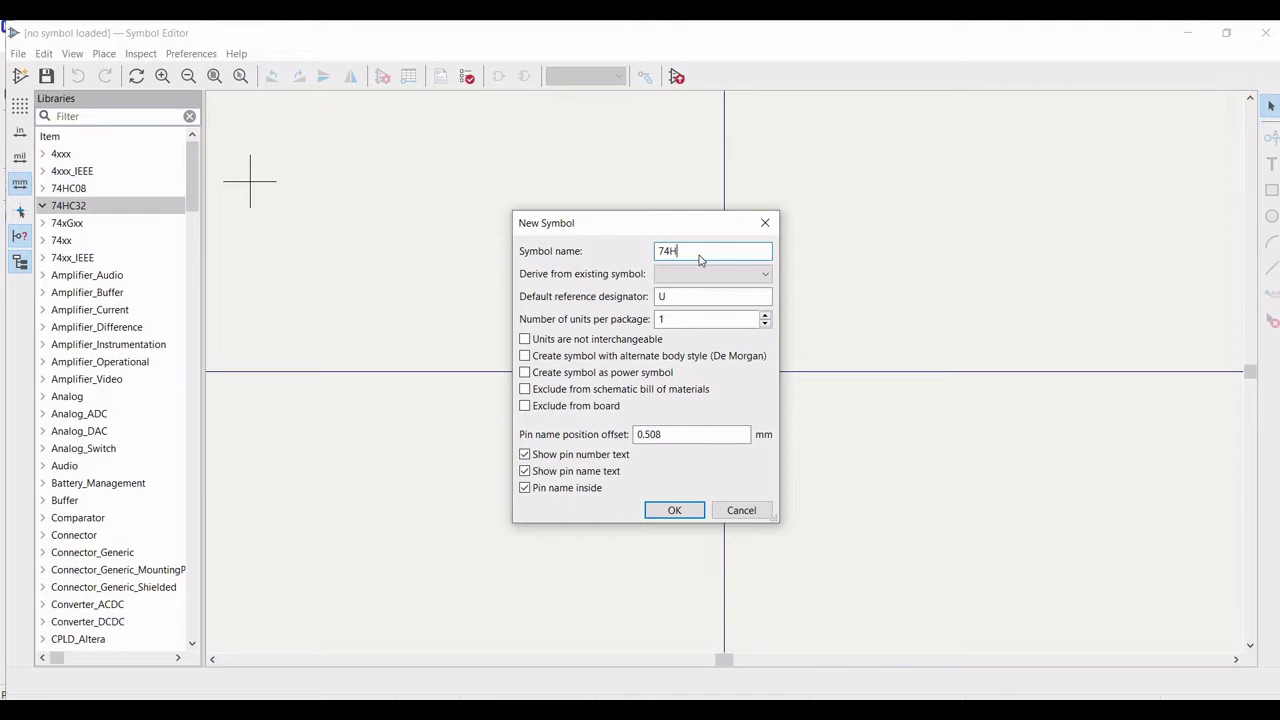
text(C32)
click(765, 316)
click(765, 316)
click(765, 316)
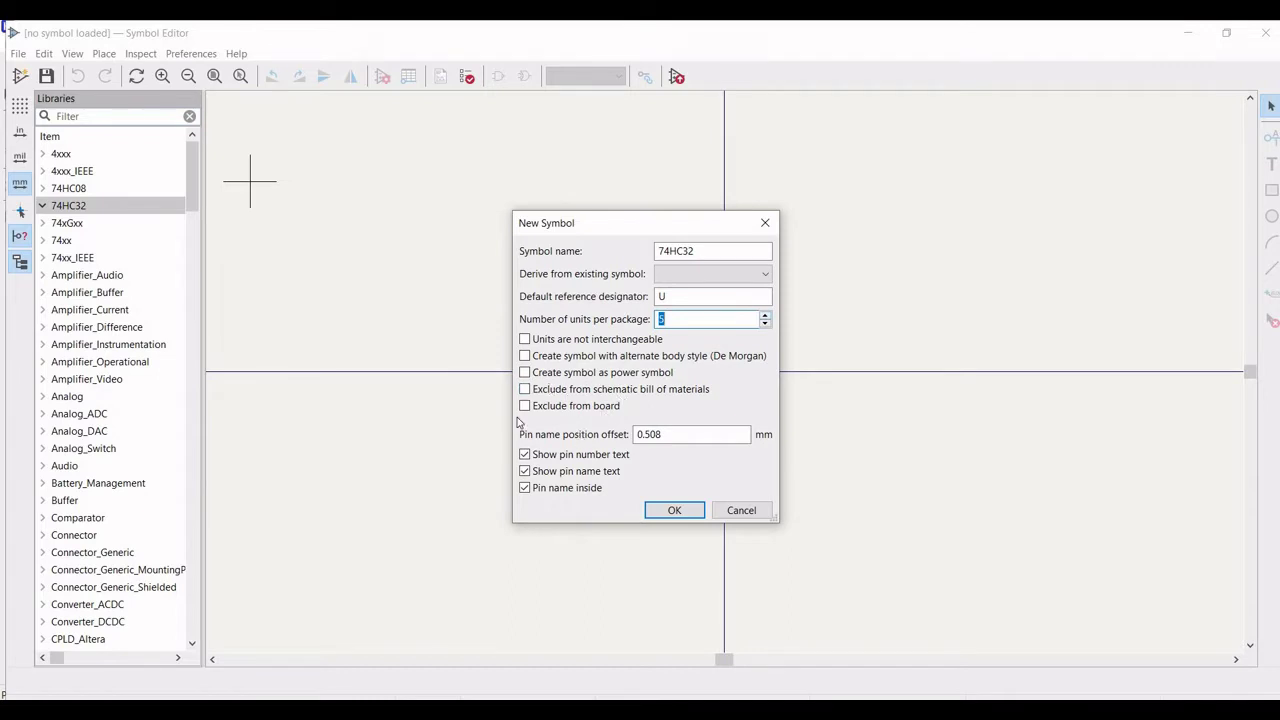
click(673, 511)
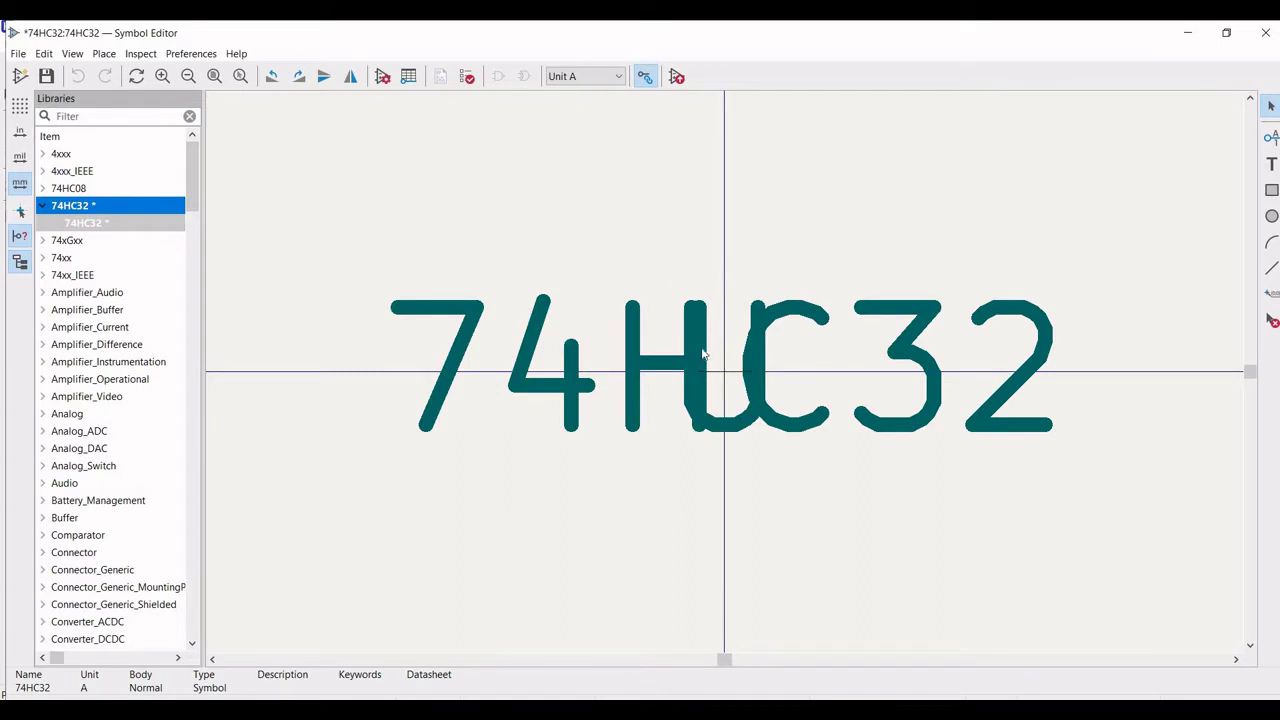
Move the 74HC32 value text above the origin and place the U reference text just above it
scroll(775, 257, down, 2)
scroll(727, 377, down, 3)
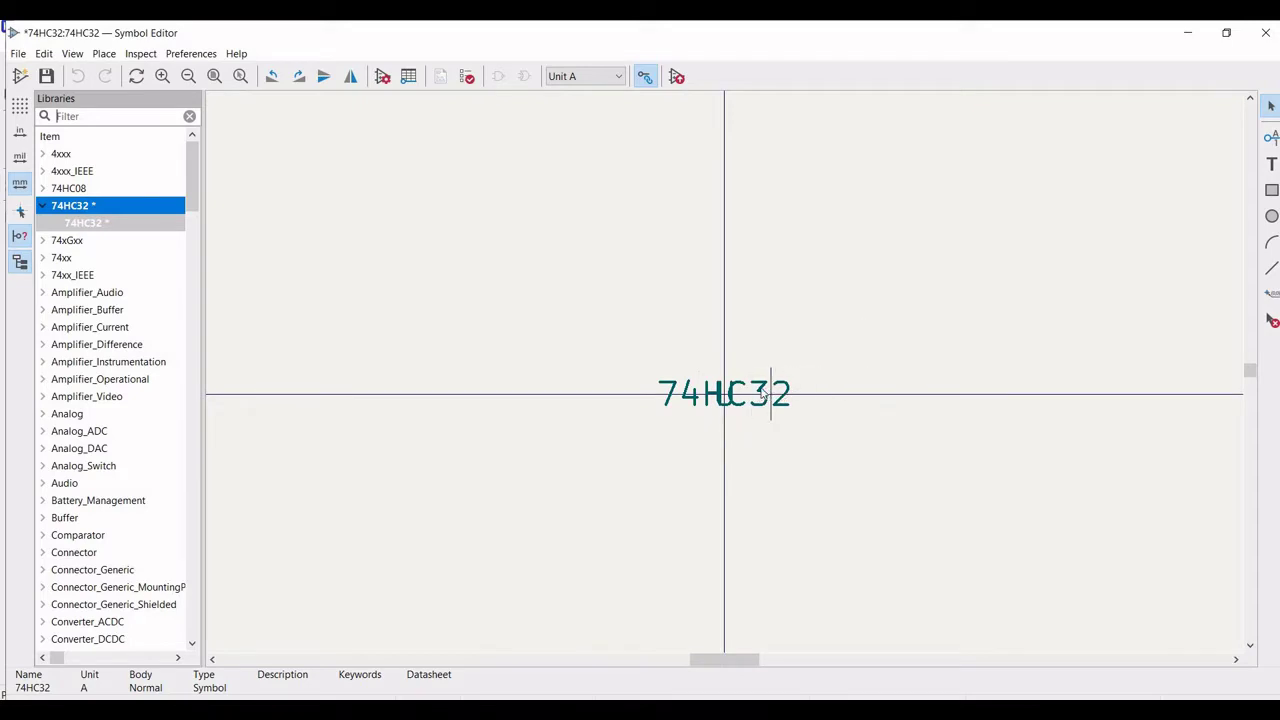
click(757, 392)
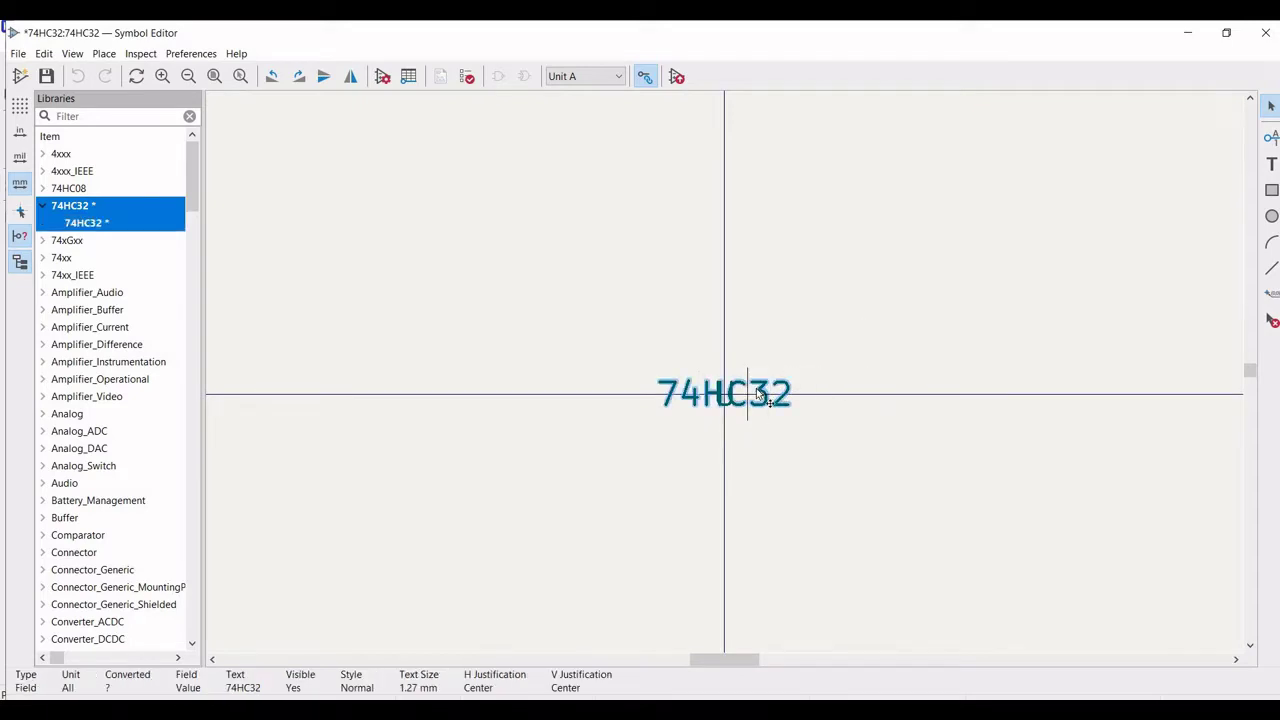
key(m)
click(725, 325)
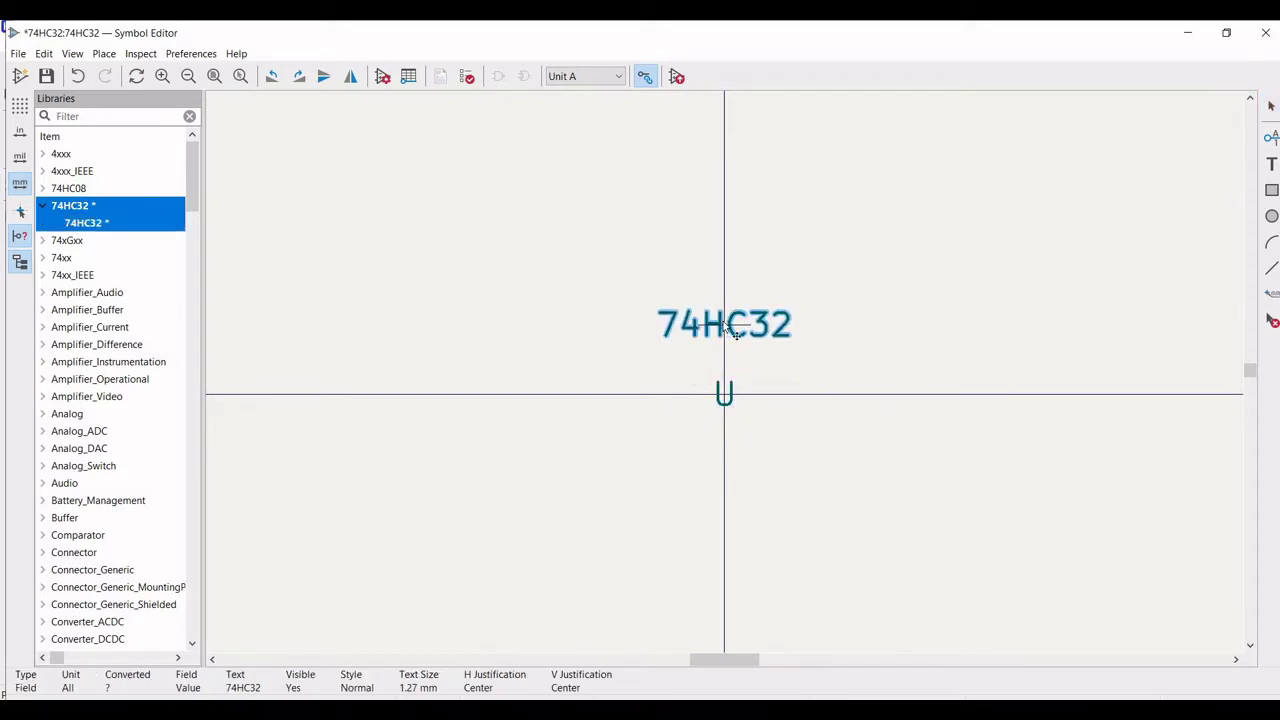
click(733, 390)
key(m)
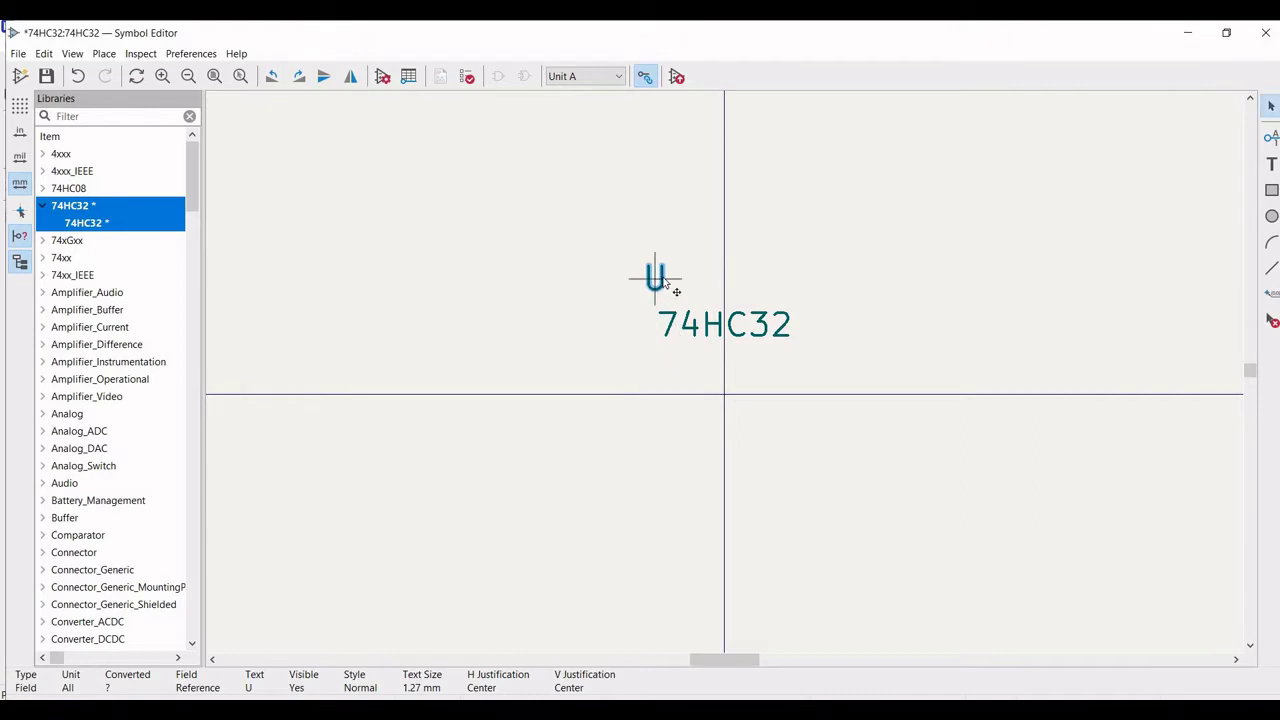
click(688, 281)
click(655, 382)
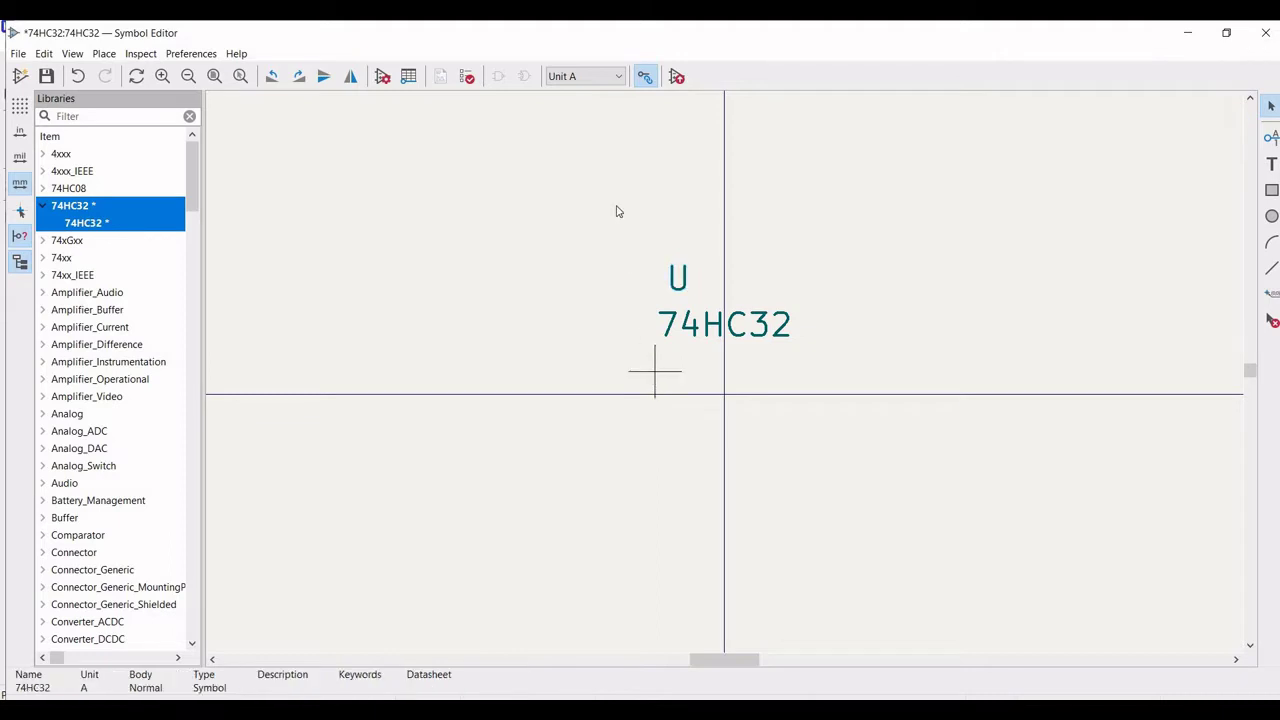
Draw a square body rectangle centred on the origin, directly below the 74HC32 text
click(1271, 191)
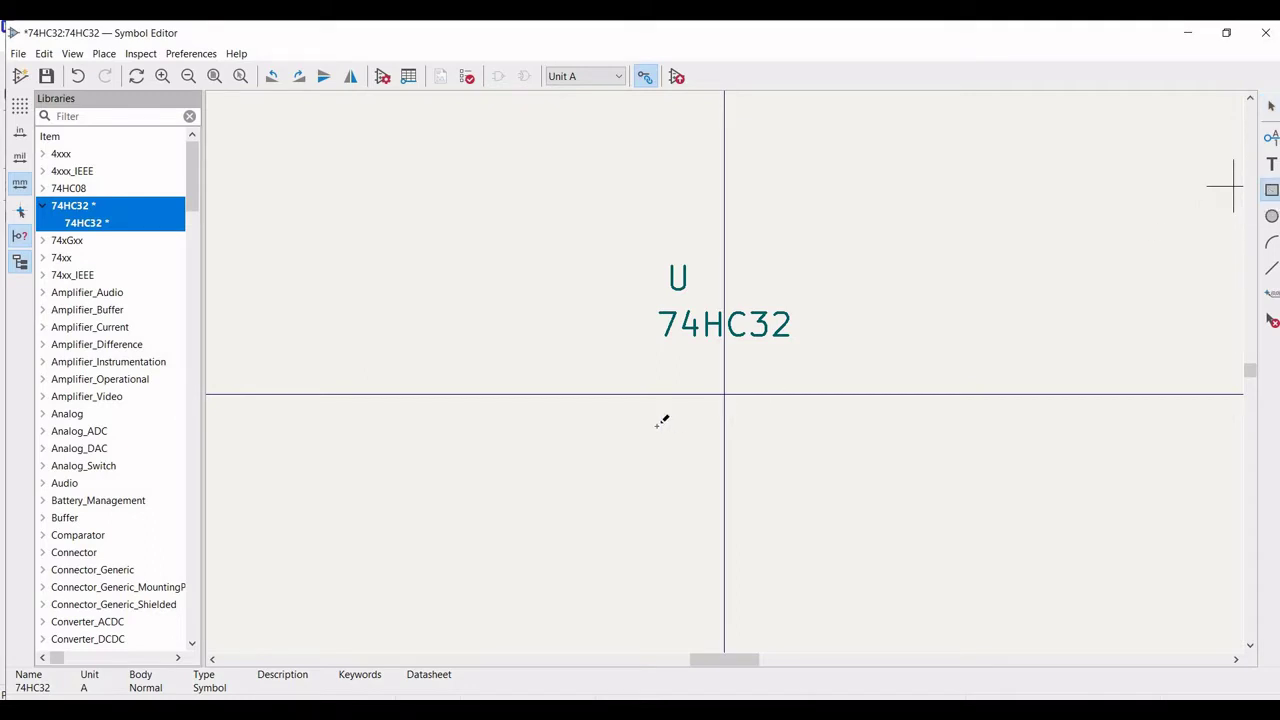
click(686, 366)
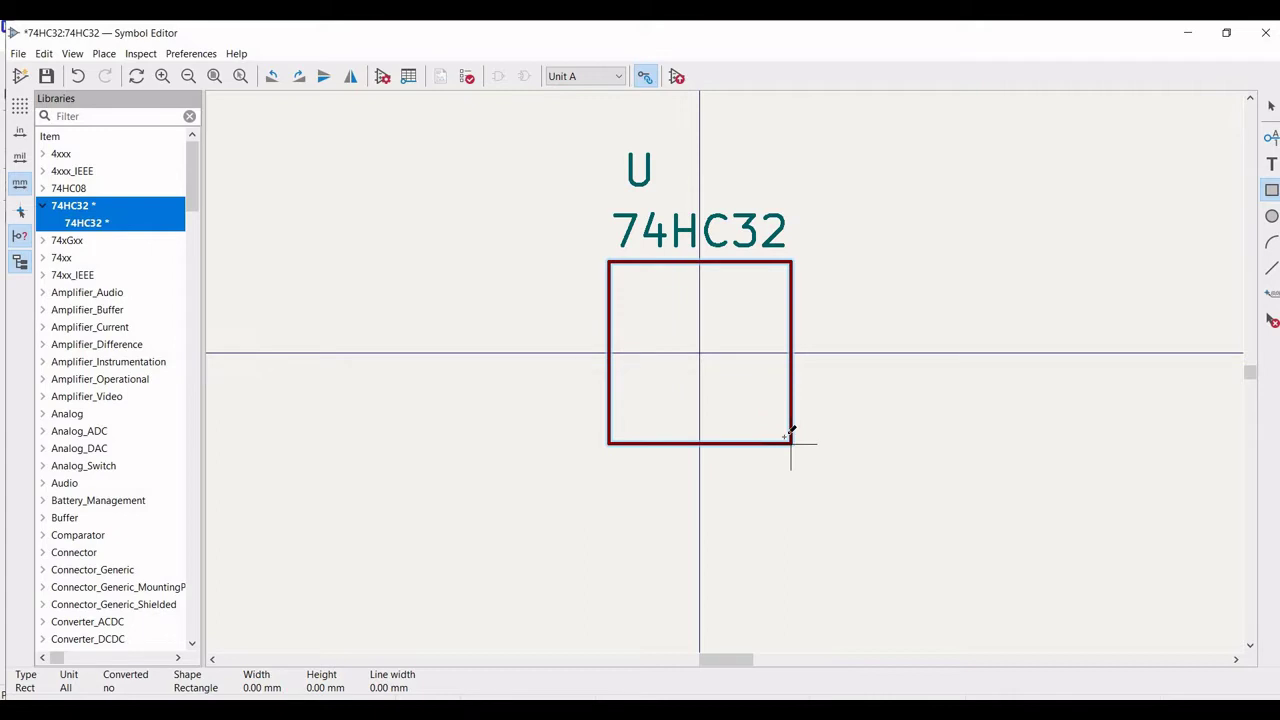
click(791, 443)
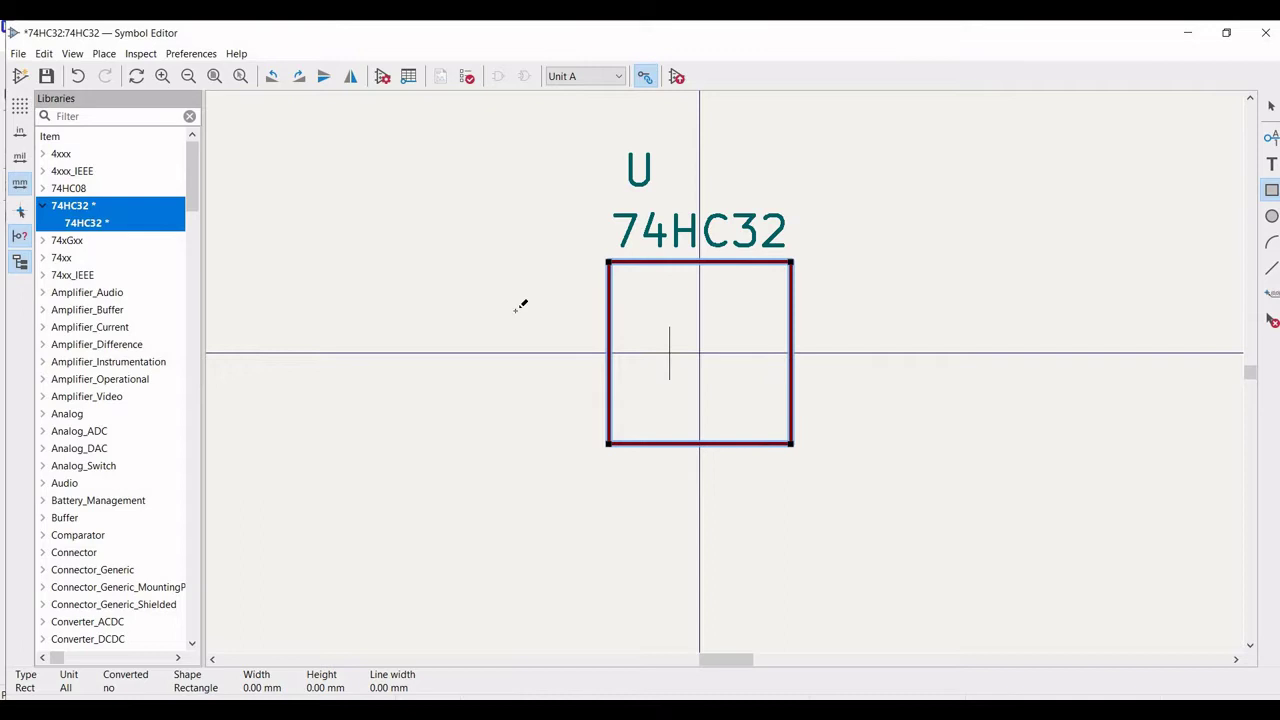
Add input pin number 1 to the upper part of the body's left edge
click(1270, 137)
key(Escape)
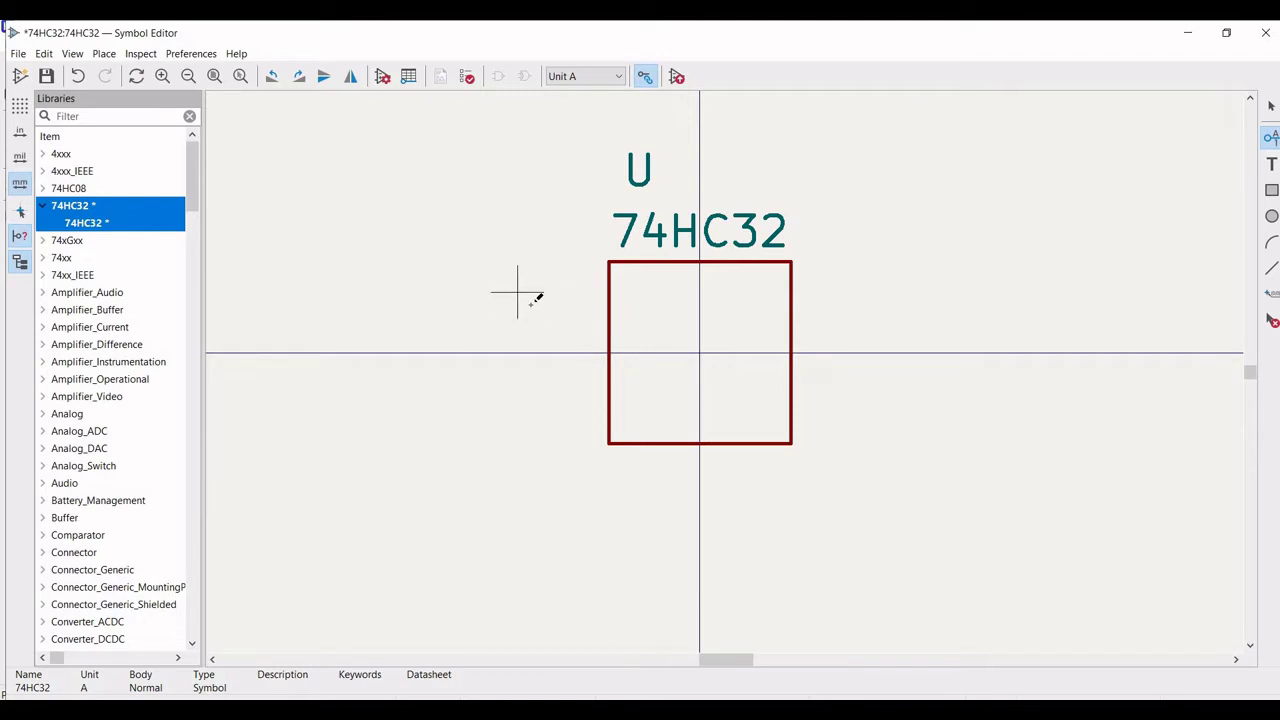
click(531, 308)
click(531, 287)
text(1)
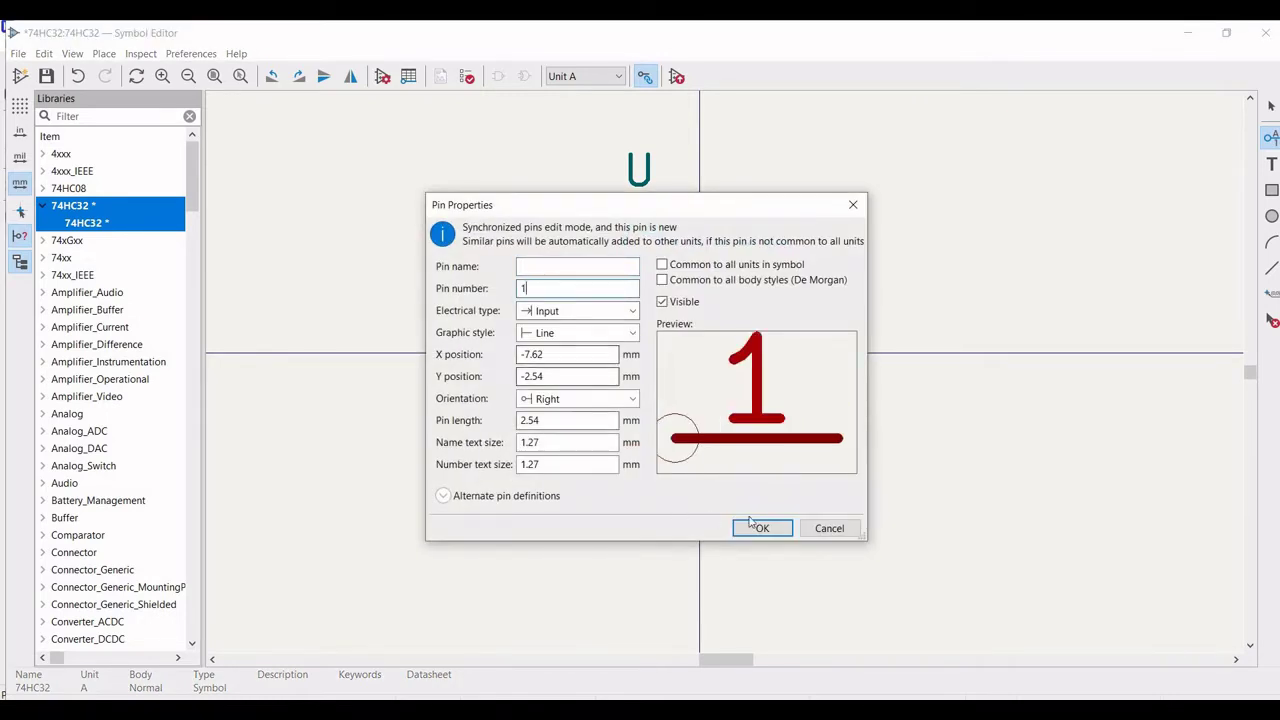
key(Return)
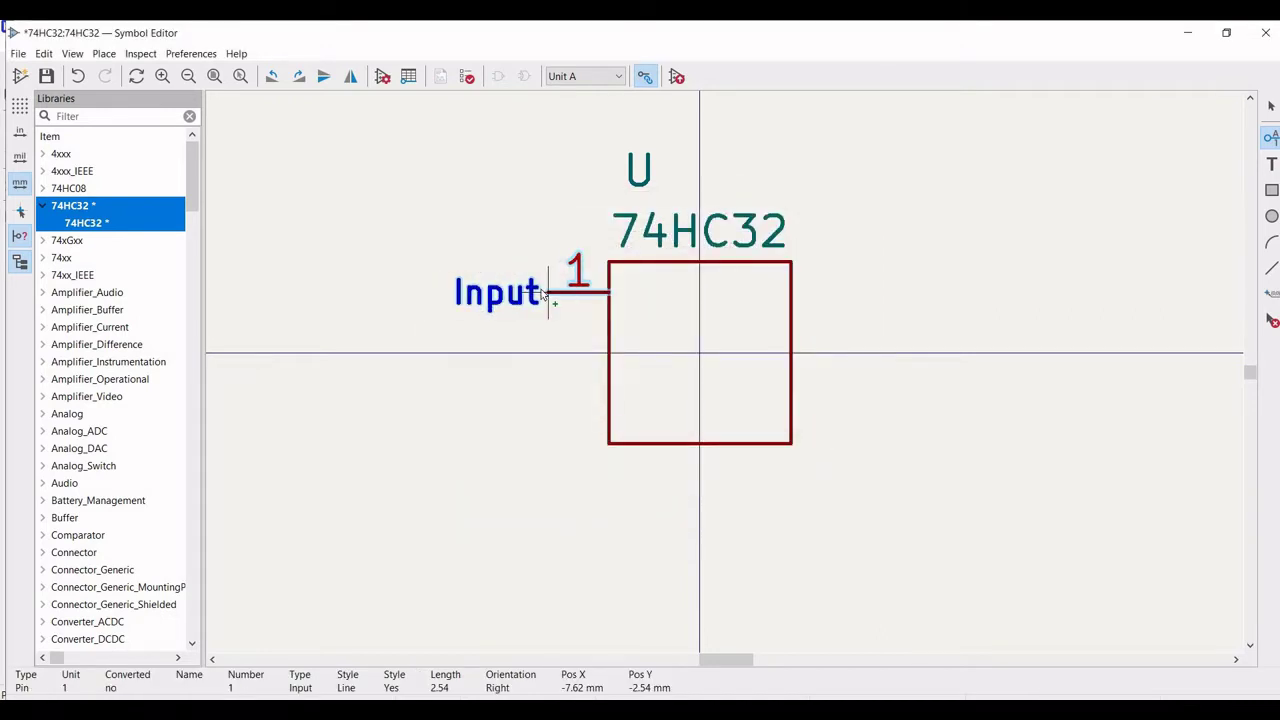
click(548, 291)
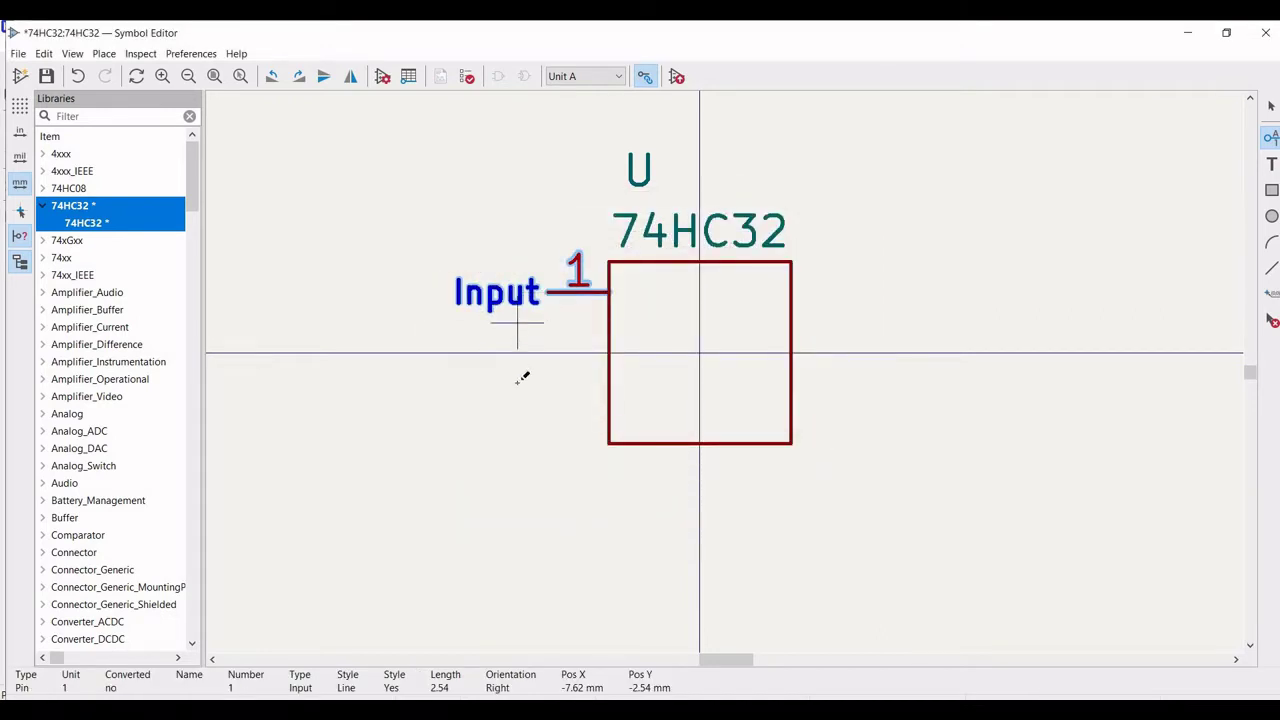
Add input pin number 2 on the body's left edge, at X -6.35 mm and Y 2.54 mm
click(557, 418)
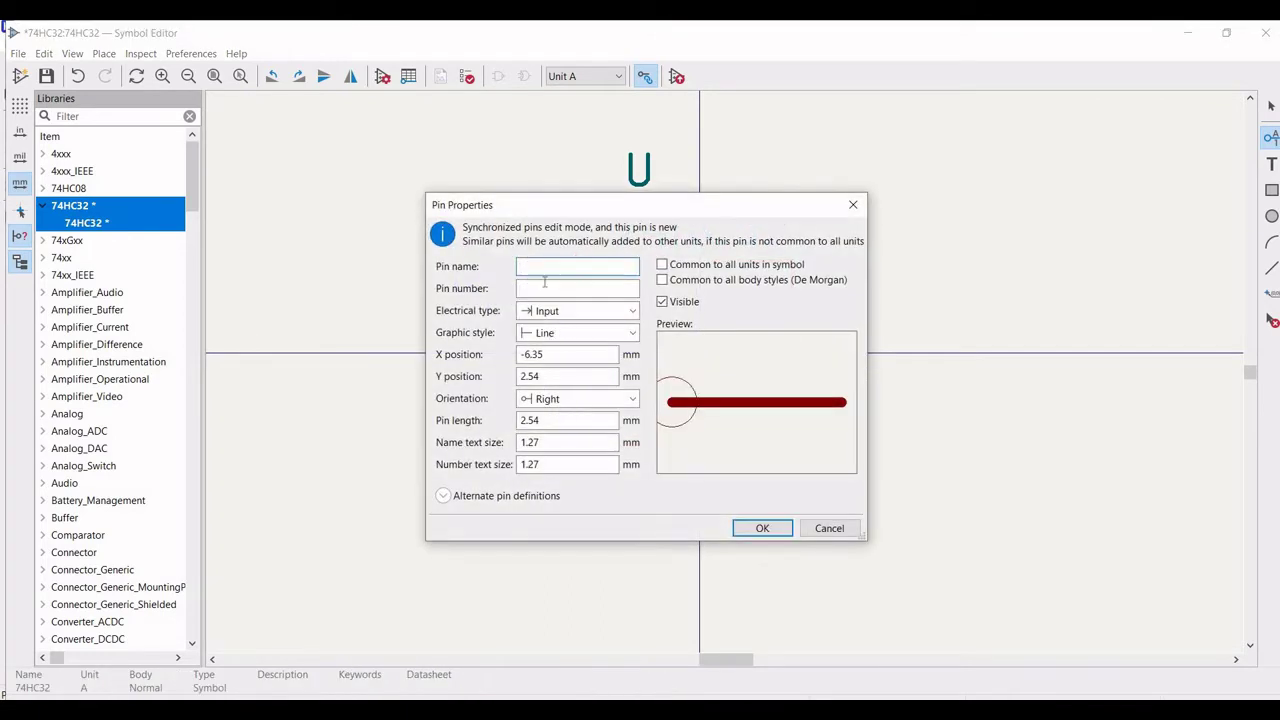
click(540, 289)
text(2)
click(762, 528)
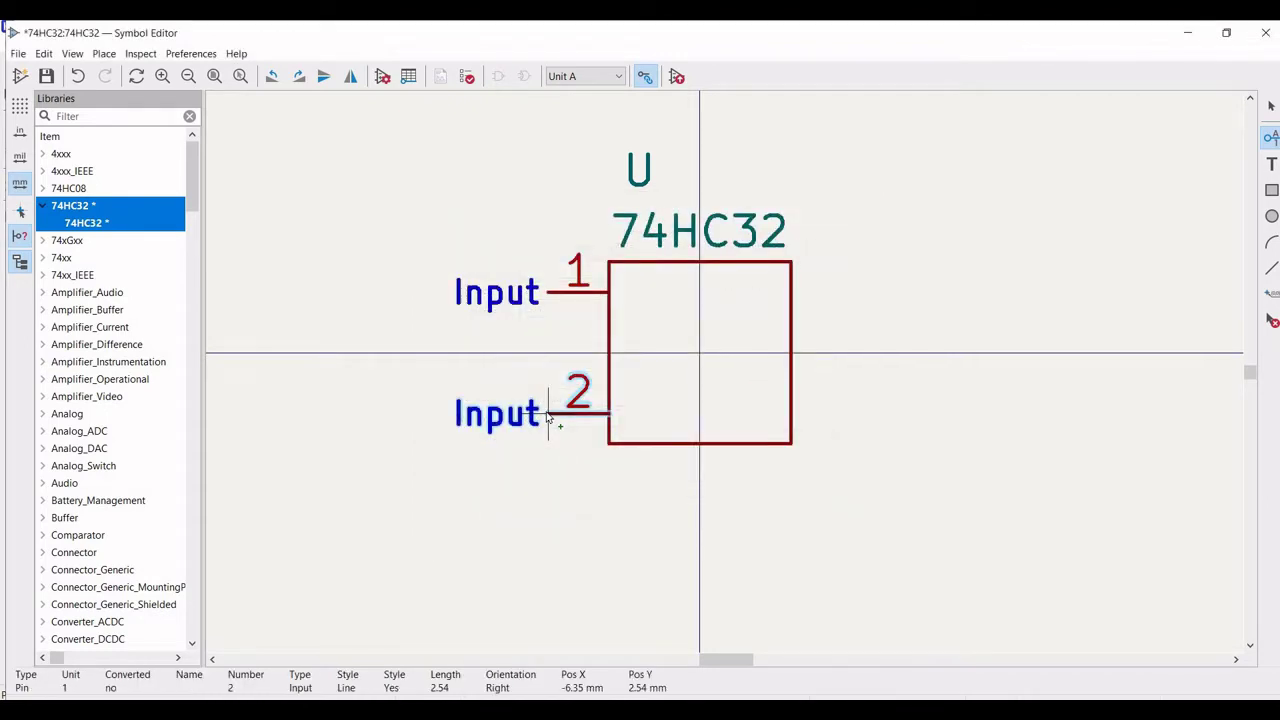
Add pin number 3 with electrical type Output at the middle of the body's right edge, at X 3.81 mm, Y 0
click(793, 358)
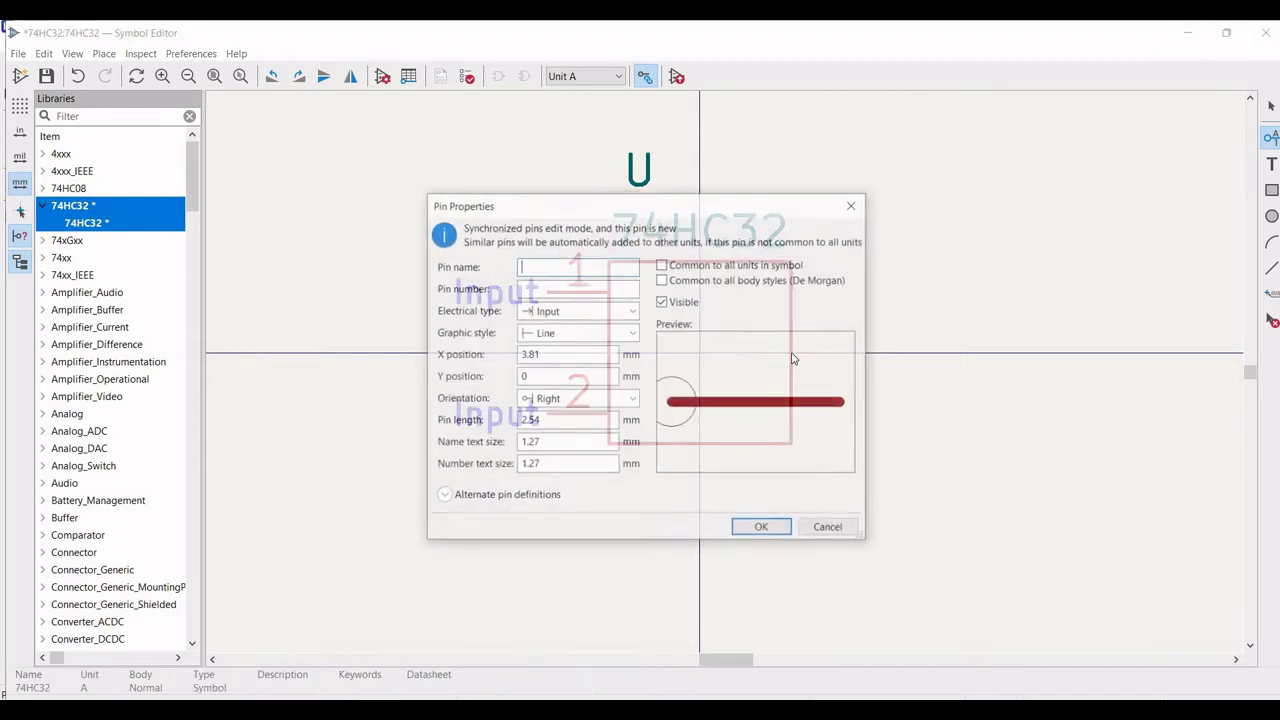
click(630, 318)
click(558, 341)
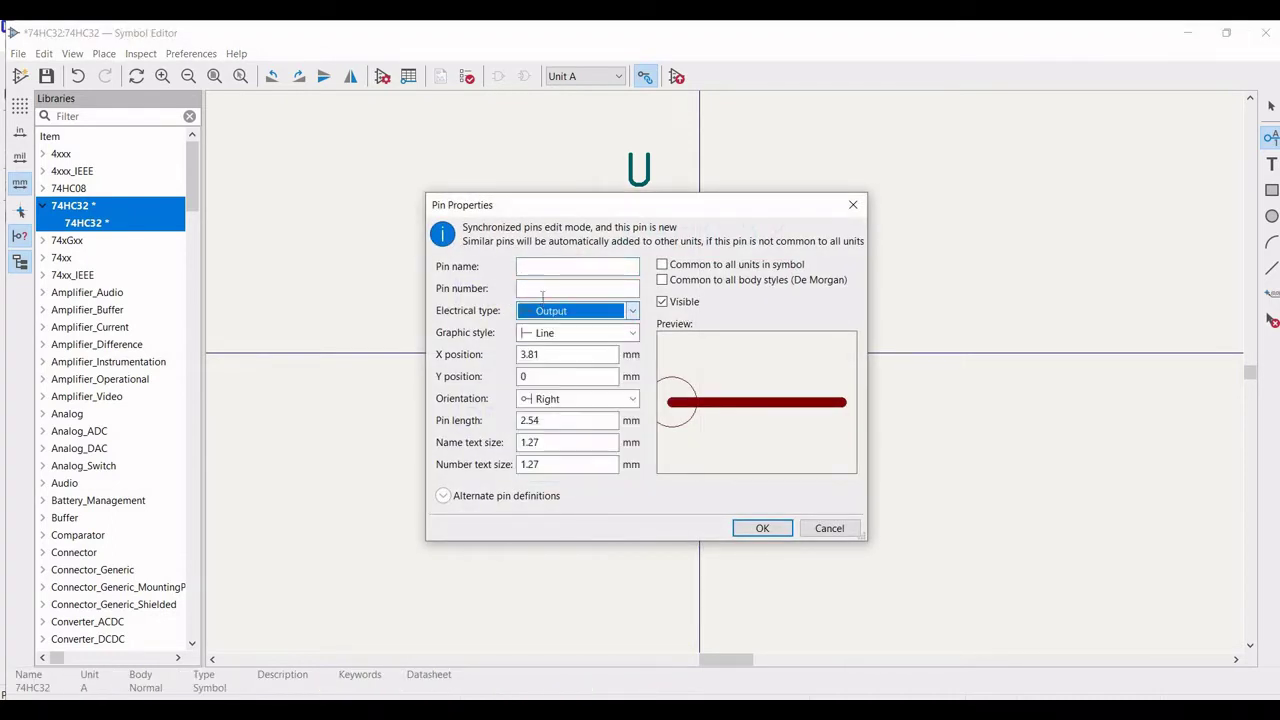
click(540, 287)
text(3)
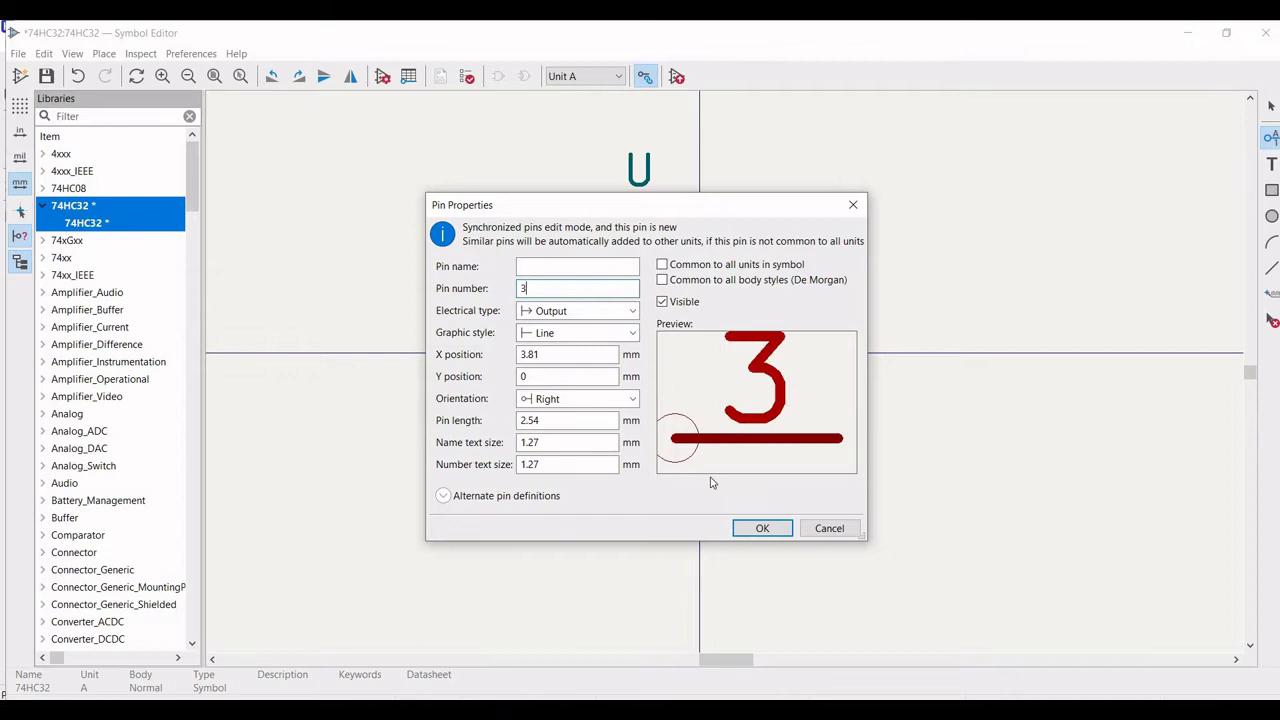
key(Return)
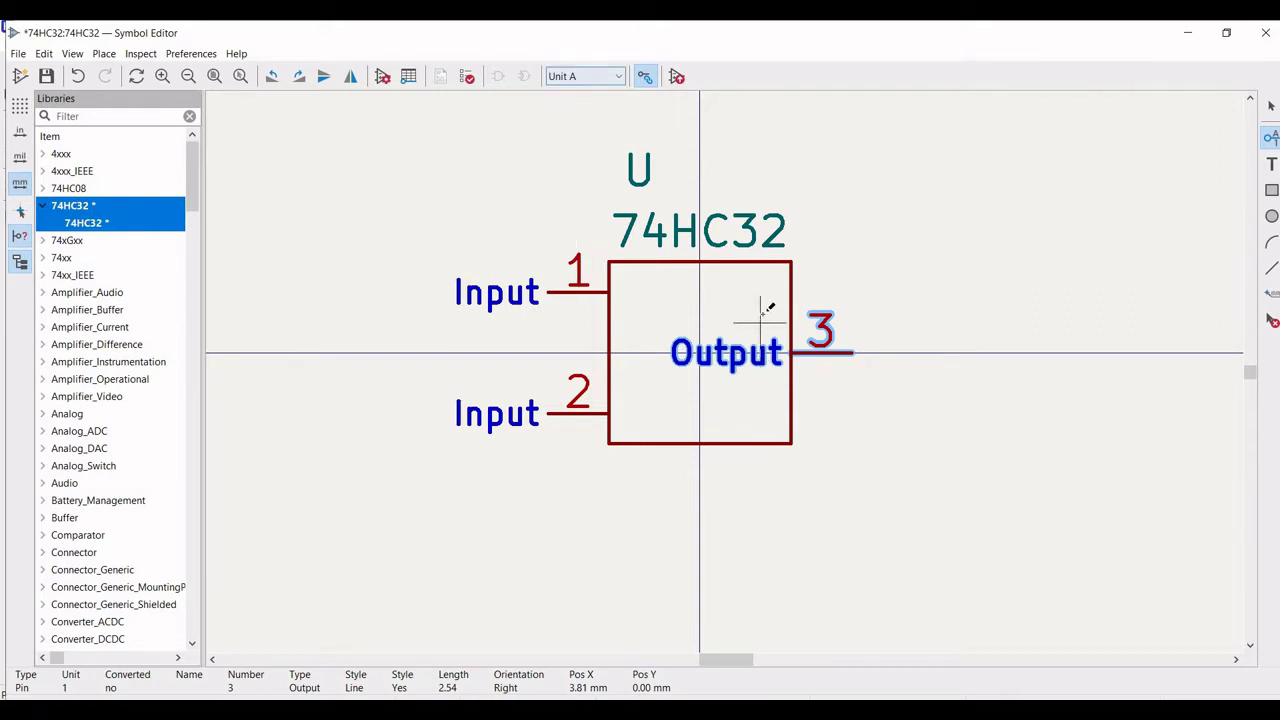
Switch to Unit B and set the upper input pin's number to 4
click(621, 79)
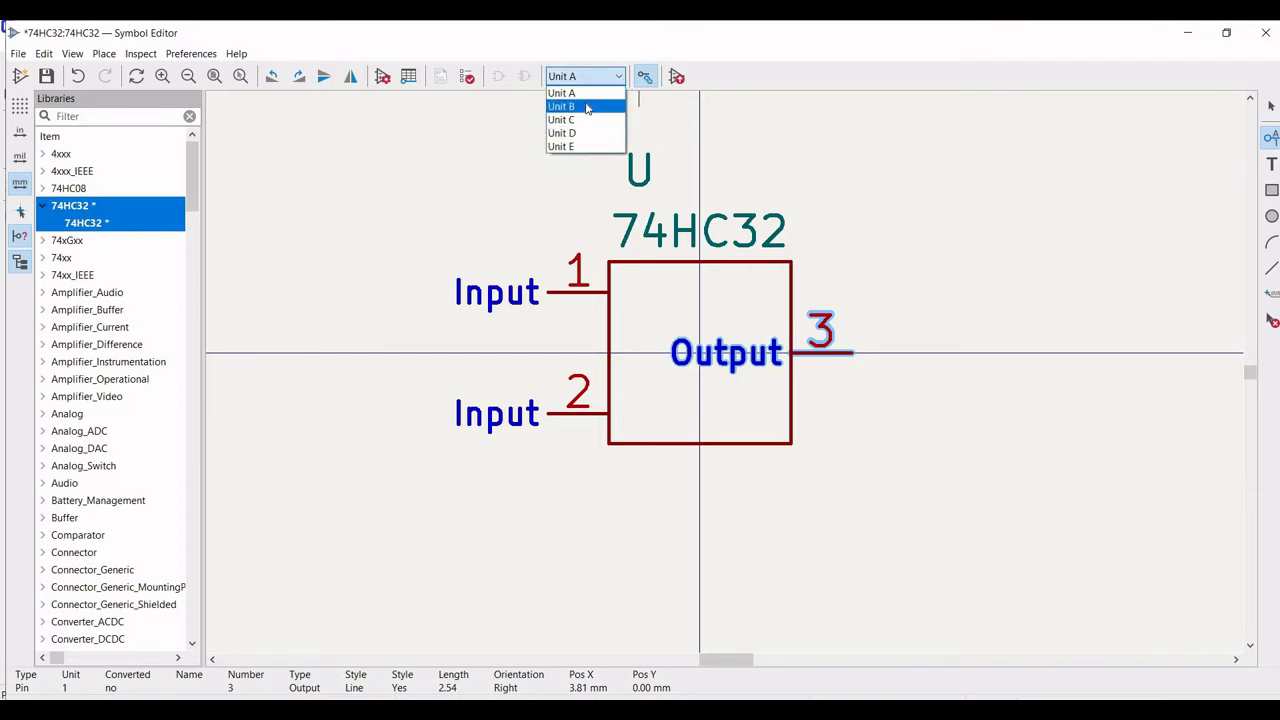
click(588, 108)
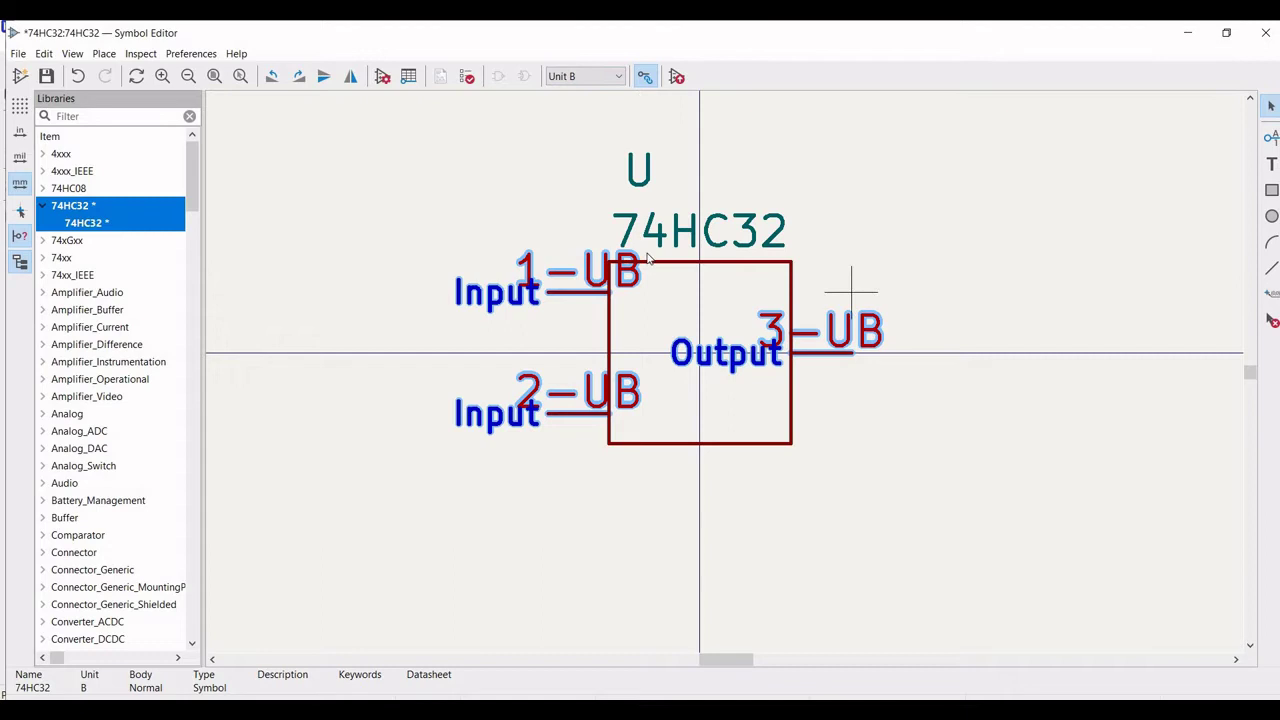
double_click(560, 277)
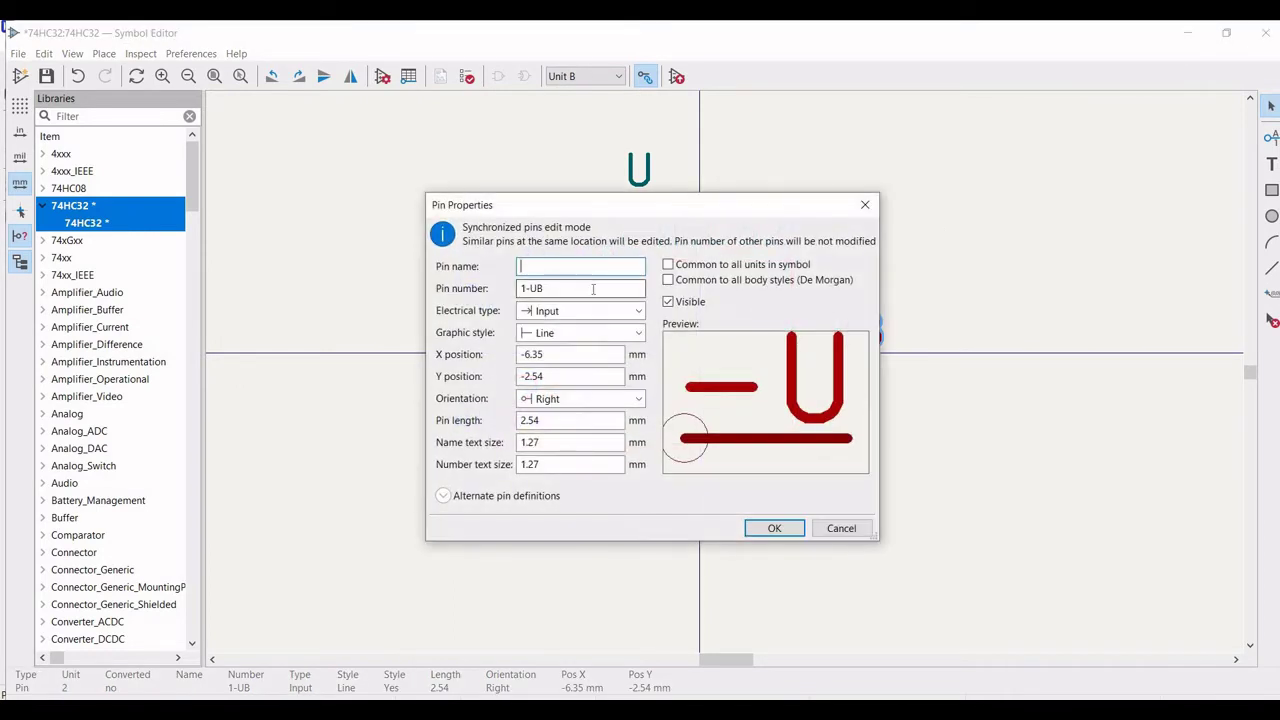
key(BackSpace)
key(BackSpace)
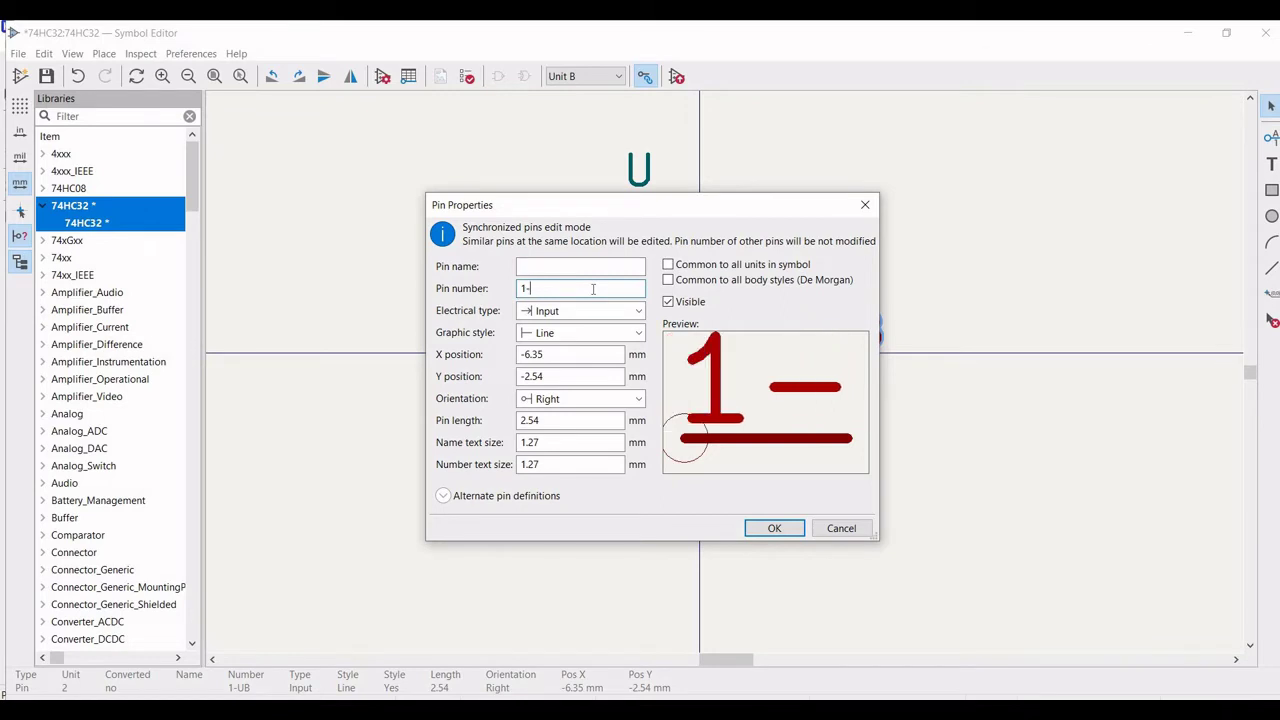
key(BackSpace)
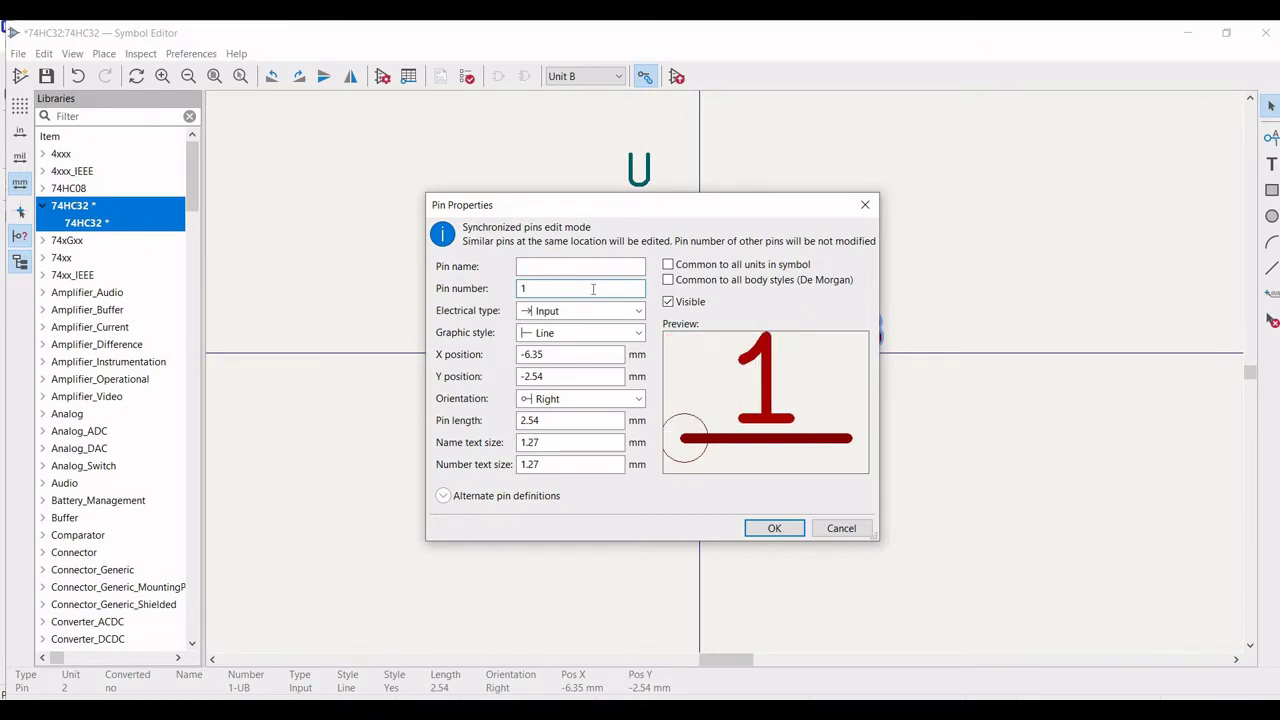
key(BackSpace)
text(4)
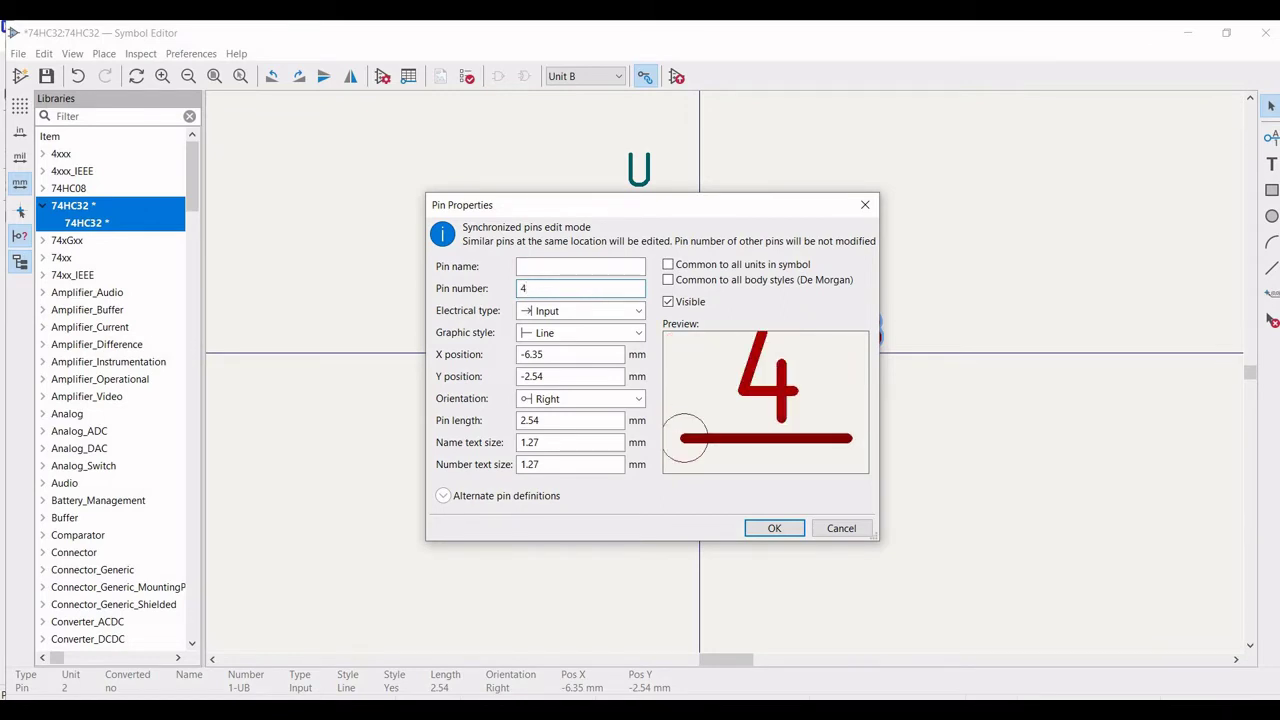
click(772, 528)
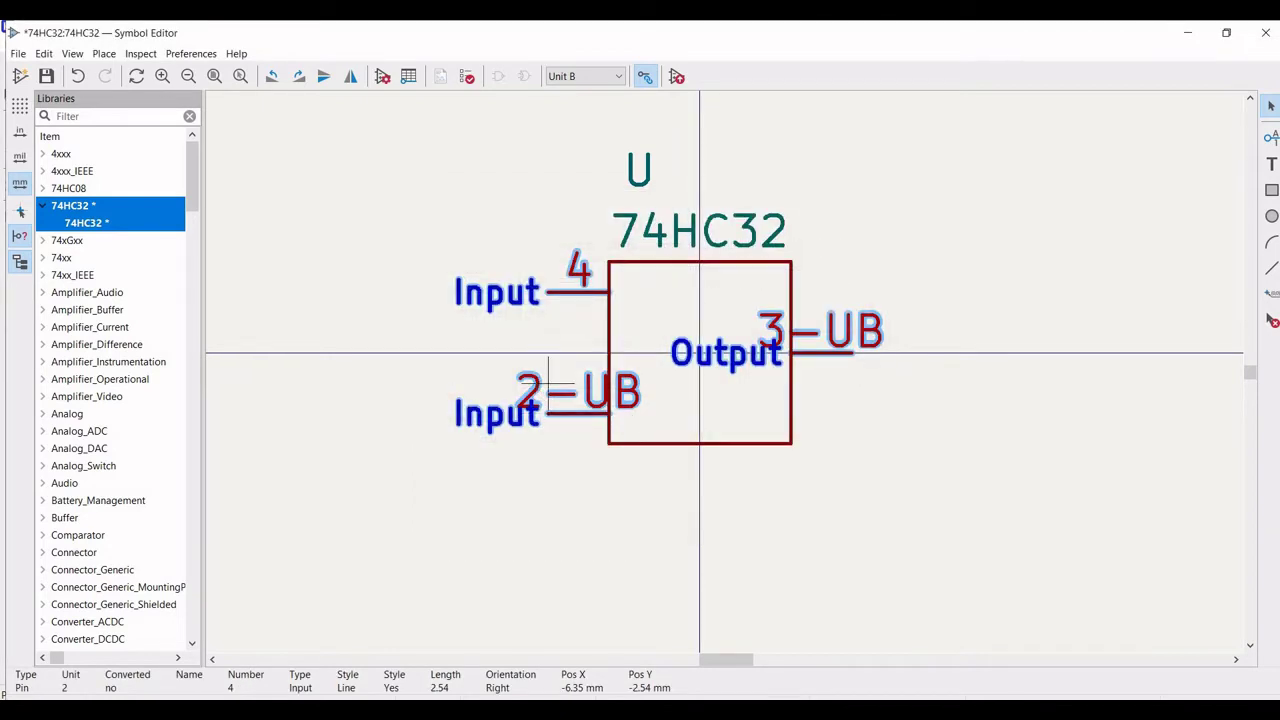
Set the pin number of Unit B's lower input pin to 5
double_click(548, 383)
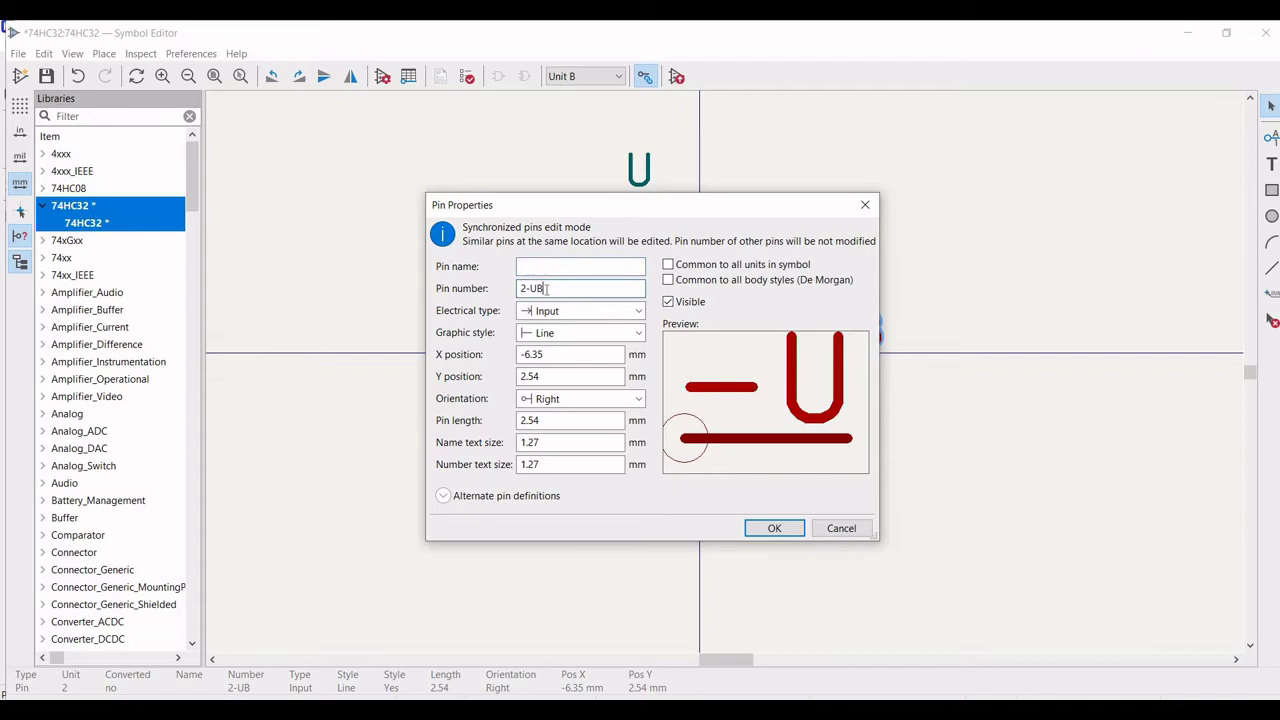
key(BackSpace)
key(BackSpace)
key(BackSpace)
key(BackSpace)
text(5)
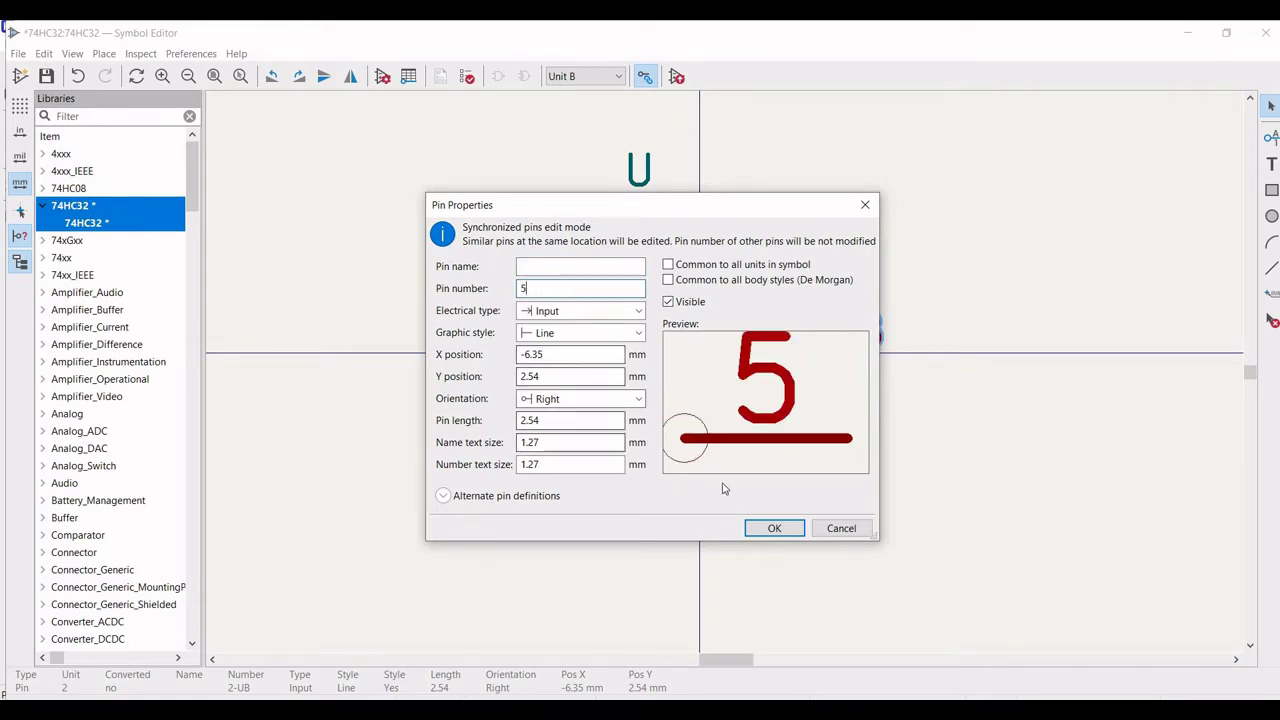
click(770, 527)
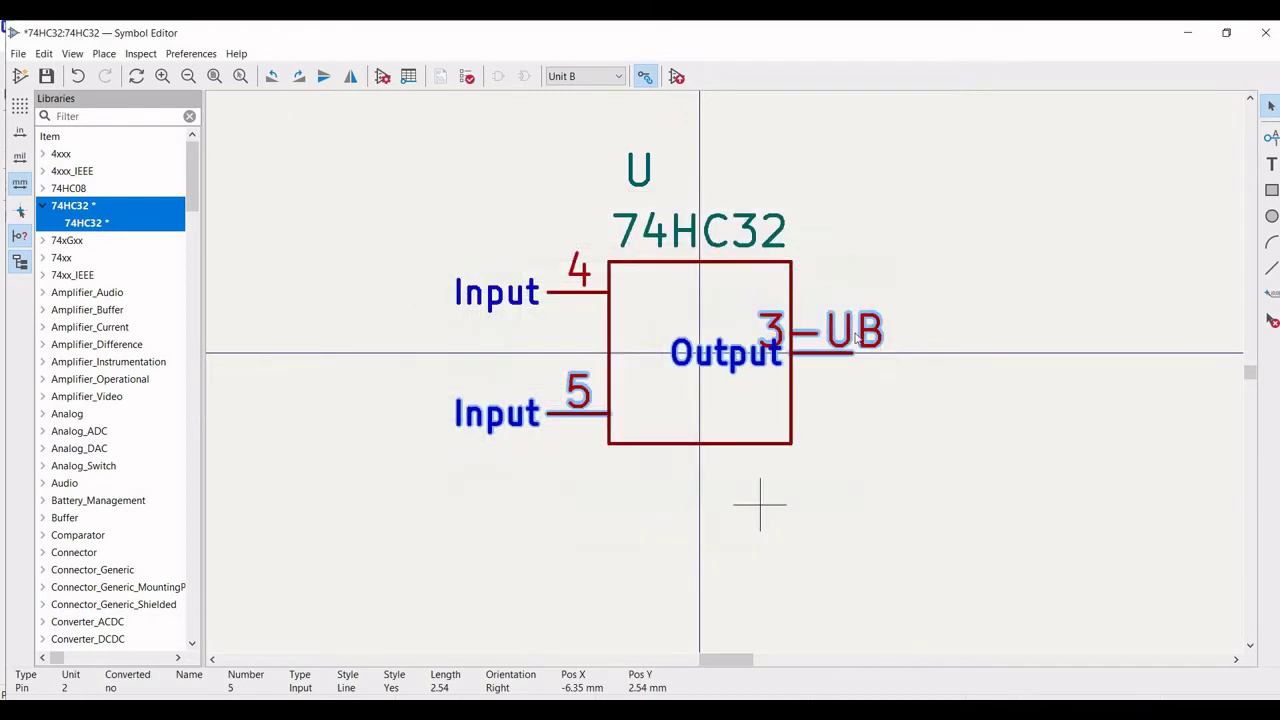
Set the pin number of Unit B's output pin to 6
double_click(830, 338)
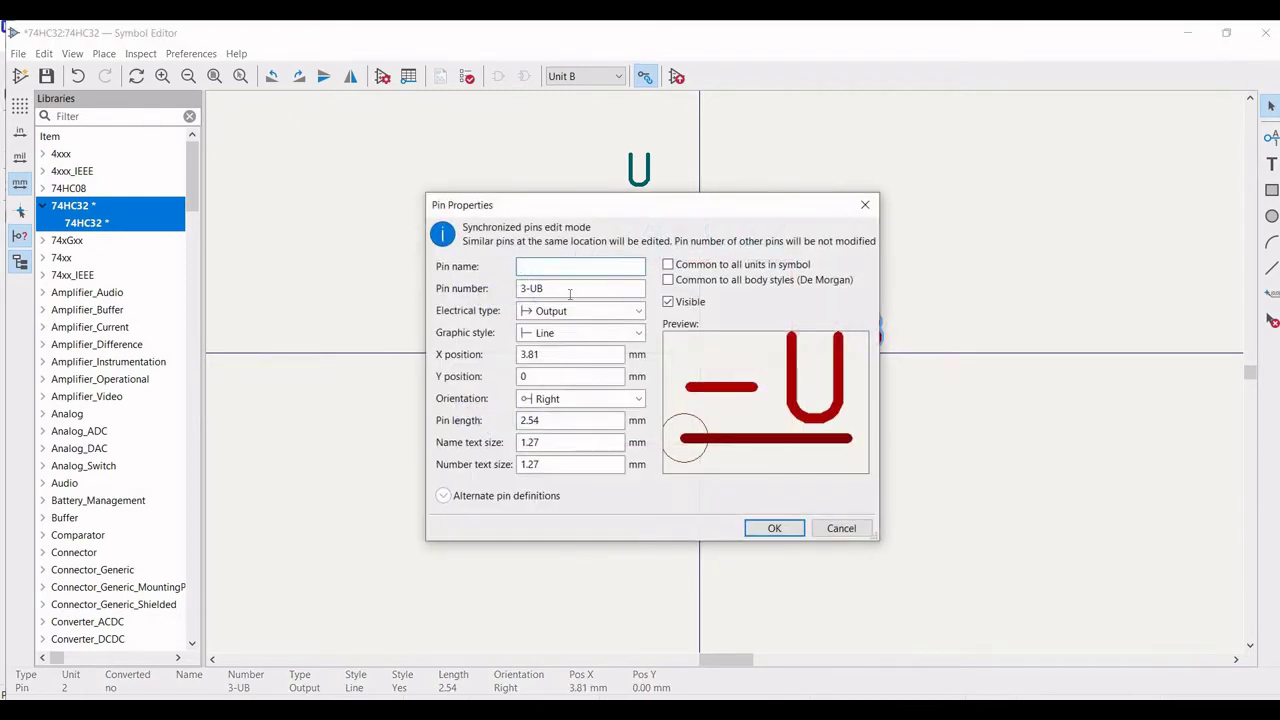
click(545, 289)
key(ctrl+a)
text(6)
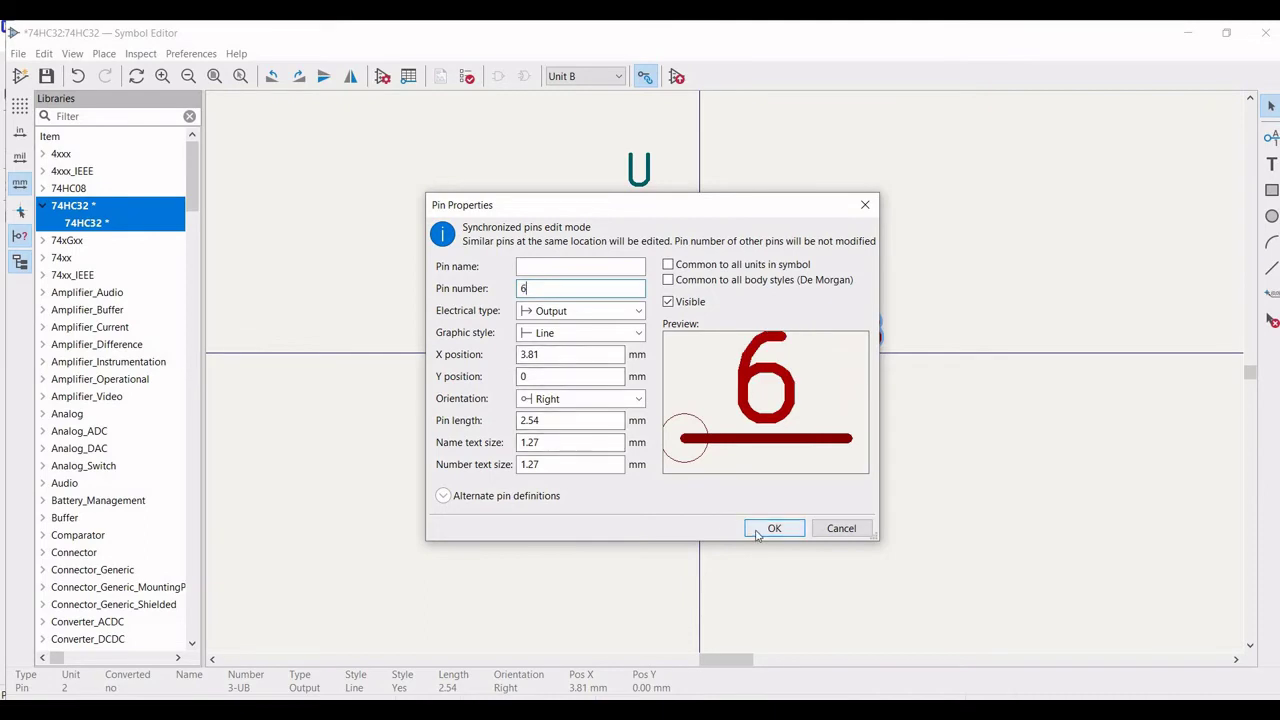
click(772, 529)
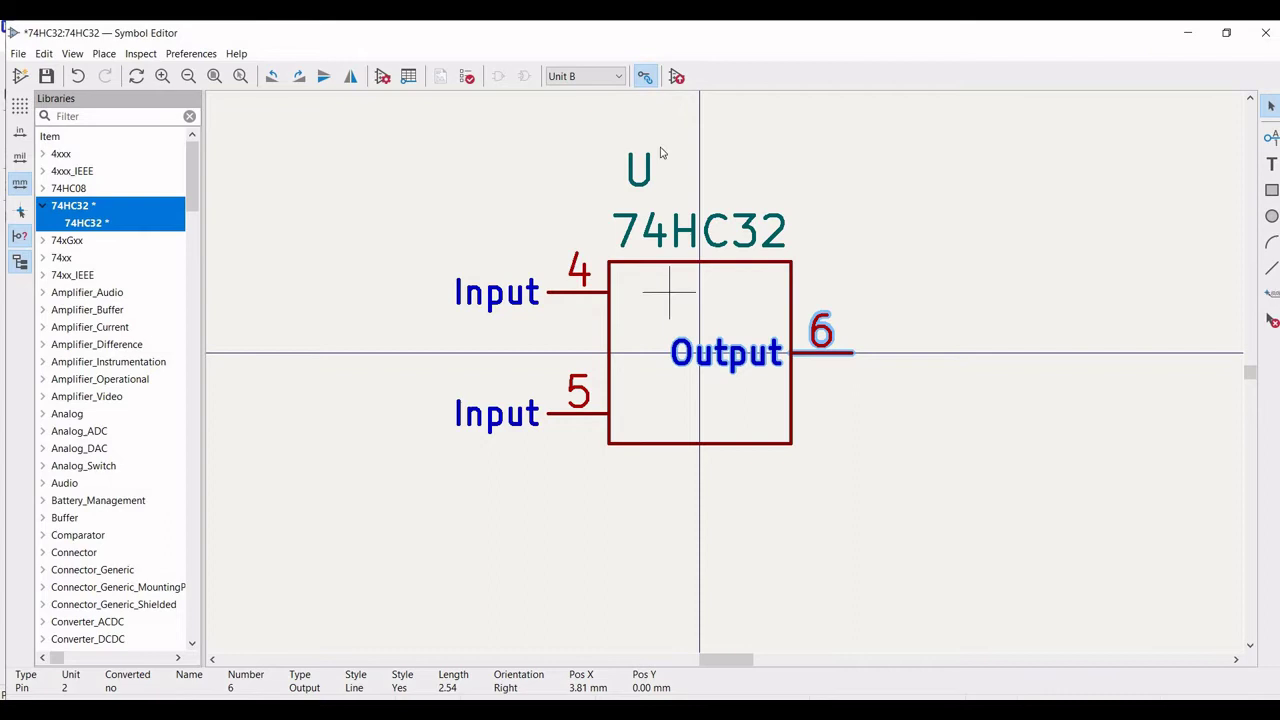
Switch to Unit C and set the upper input pin's number to 9
click(620, 78)
click(565, 120)
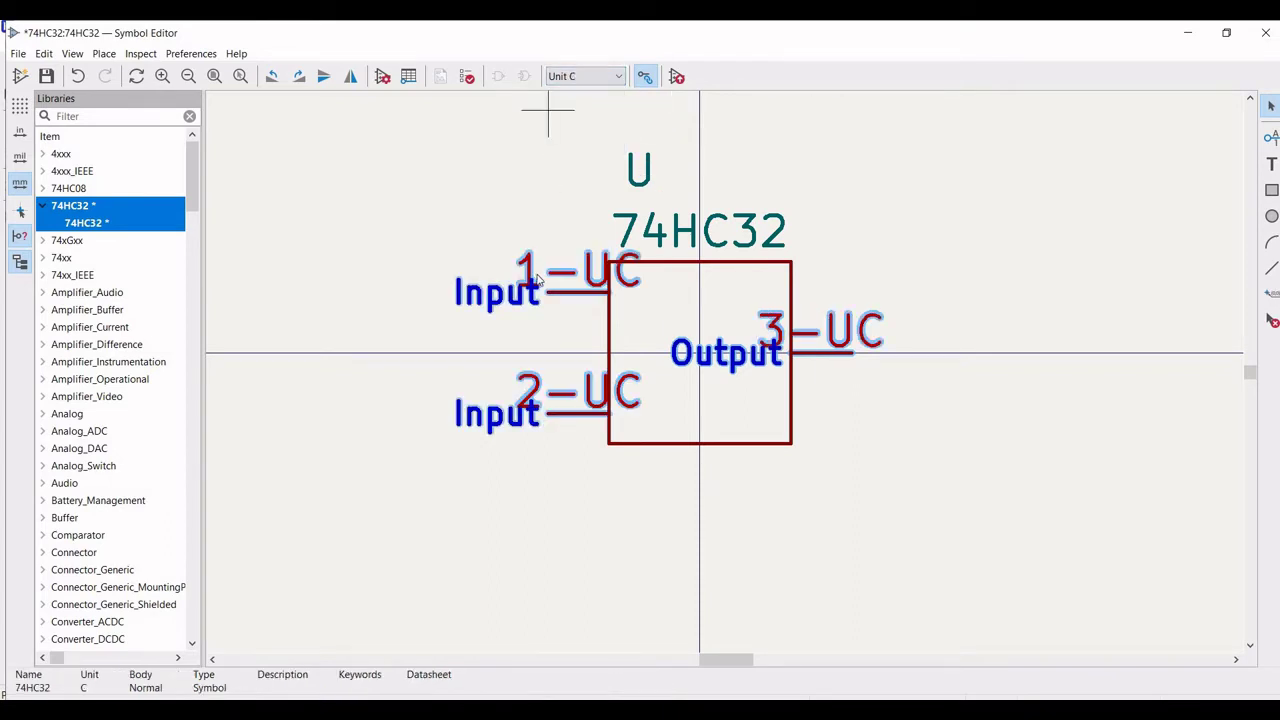
double_click(557, 281)
click(547, 287)
key(BackSpace)
key(BackSpace)
key(BackSpace)
key(BackSpace)
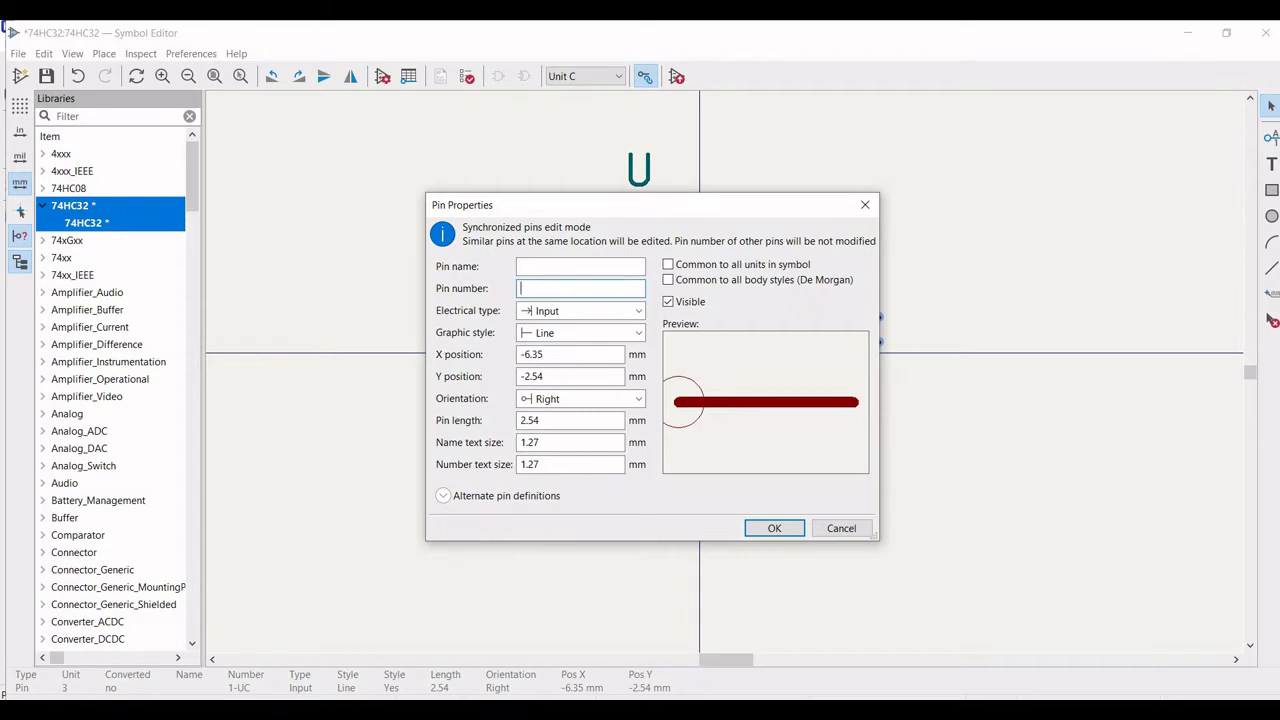
text(9)
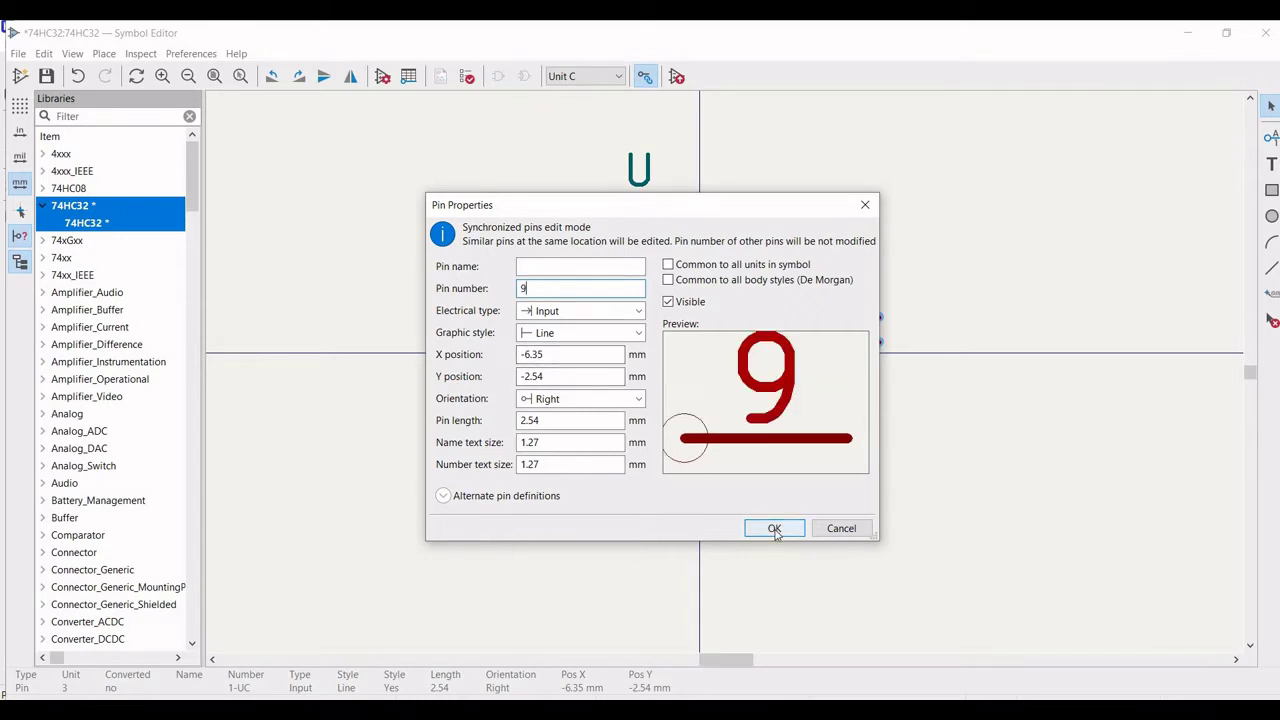
key(Return)
Set the pin number of Unit C's lower input pin to 10
double_click(548, 385)
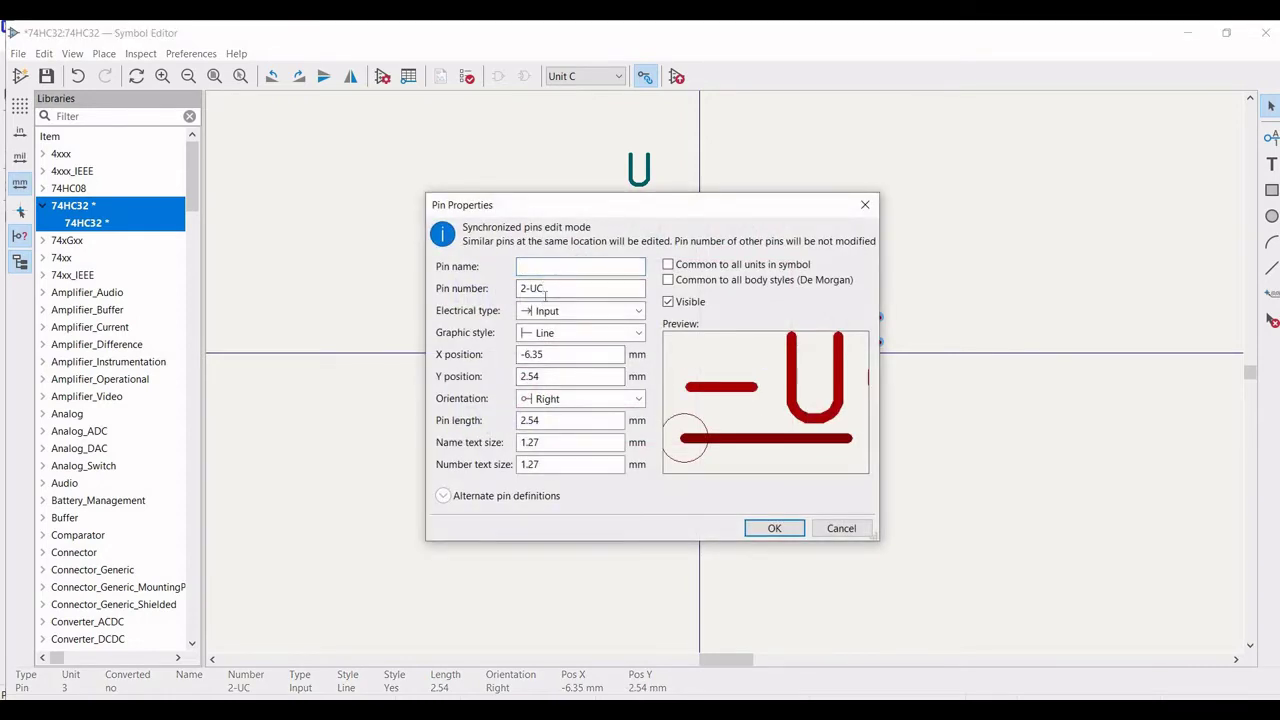
key(BackSpace)
key(BackSpace)
key(BackSpace)
key(BackSpace)
text(10)
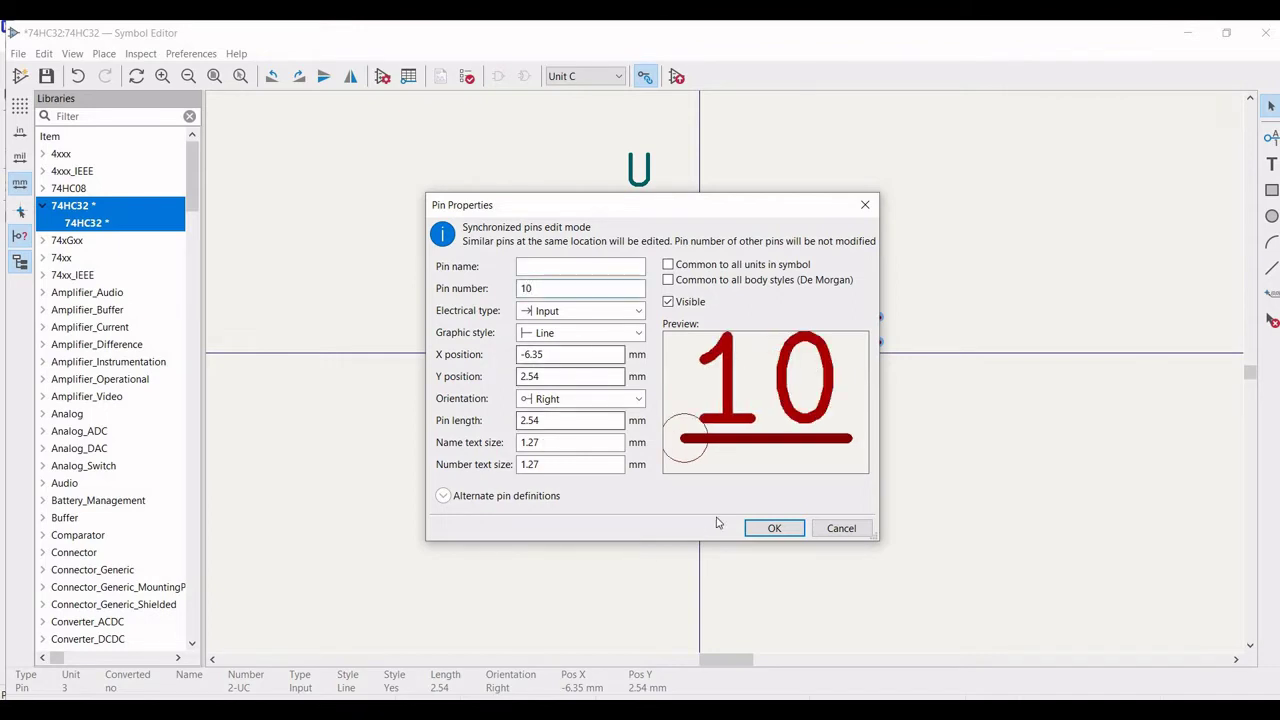
click(772, 528)
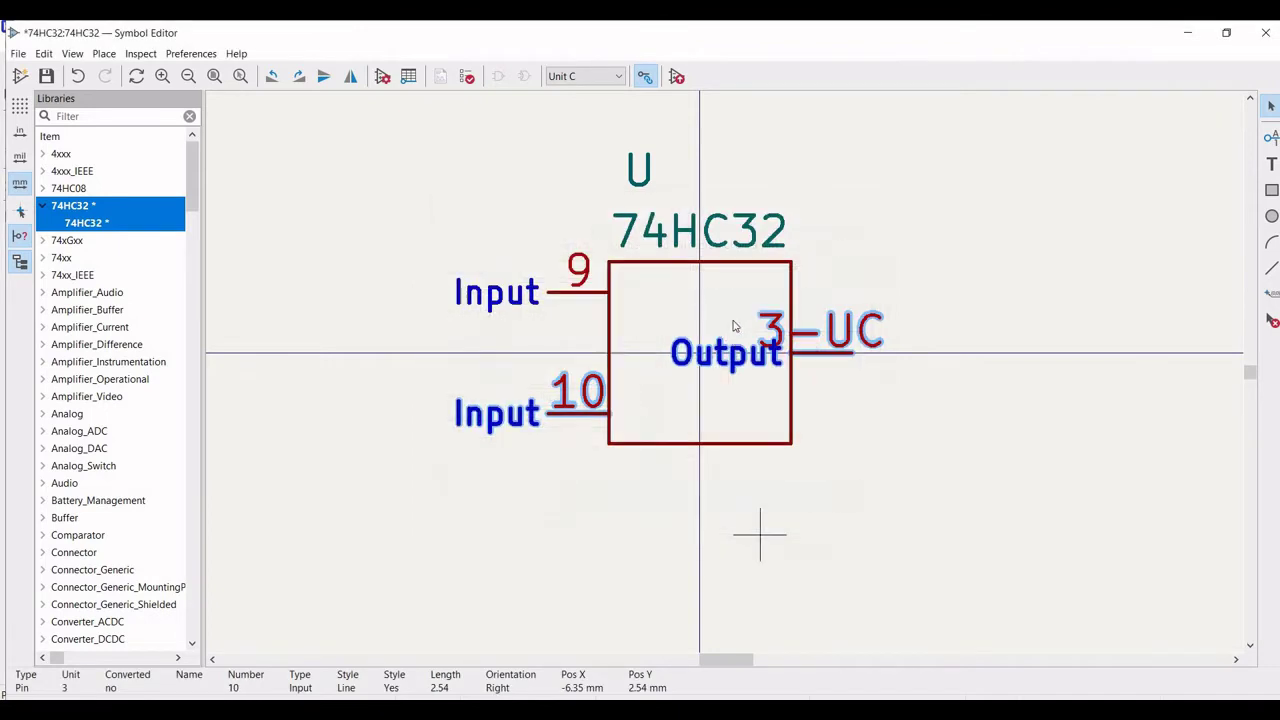
Set the pin number of Unit C's output pin to 8
double_click(862, 330)
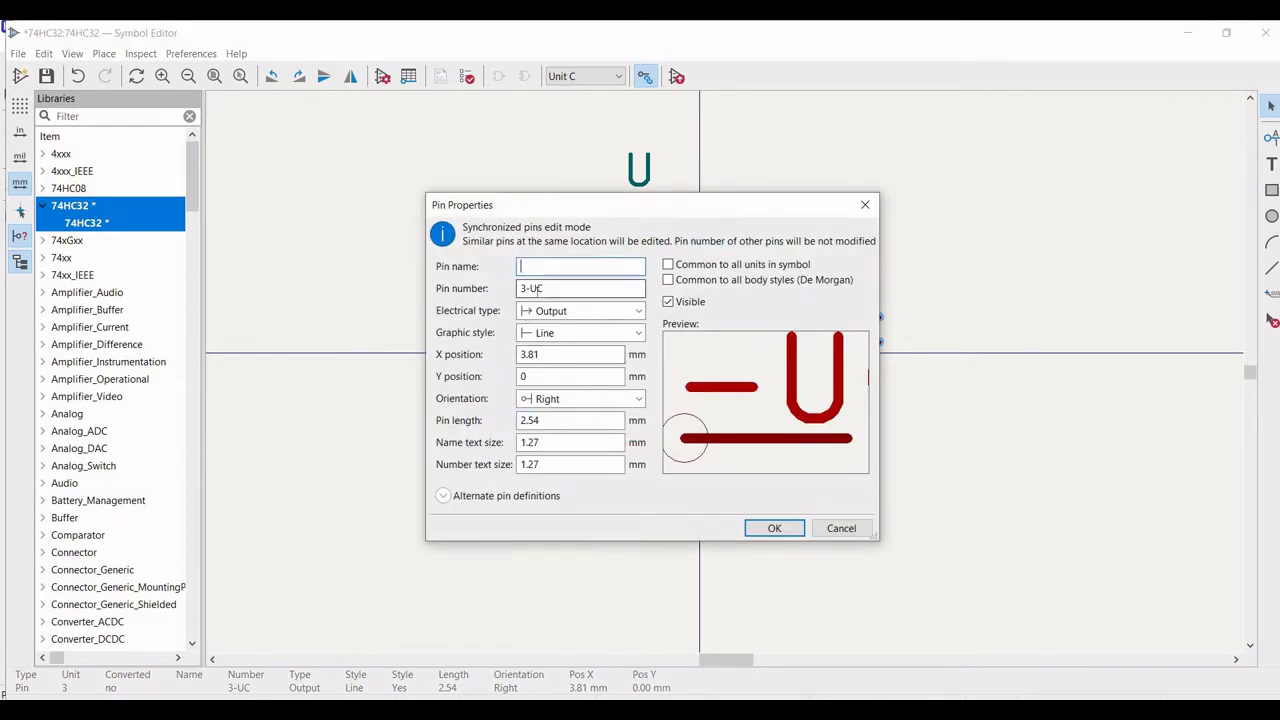
click(546, 288)
key(BackSpace)
key(BackSpace)
key(BackSpace)
key(BackSpace)
text(8)
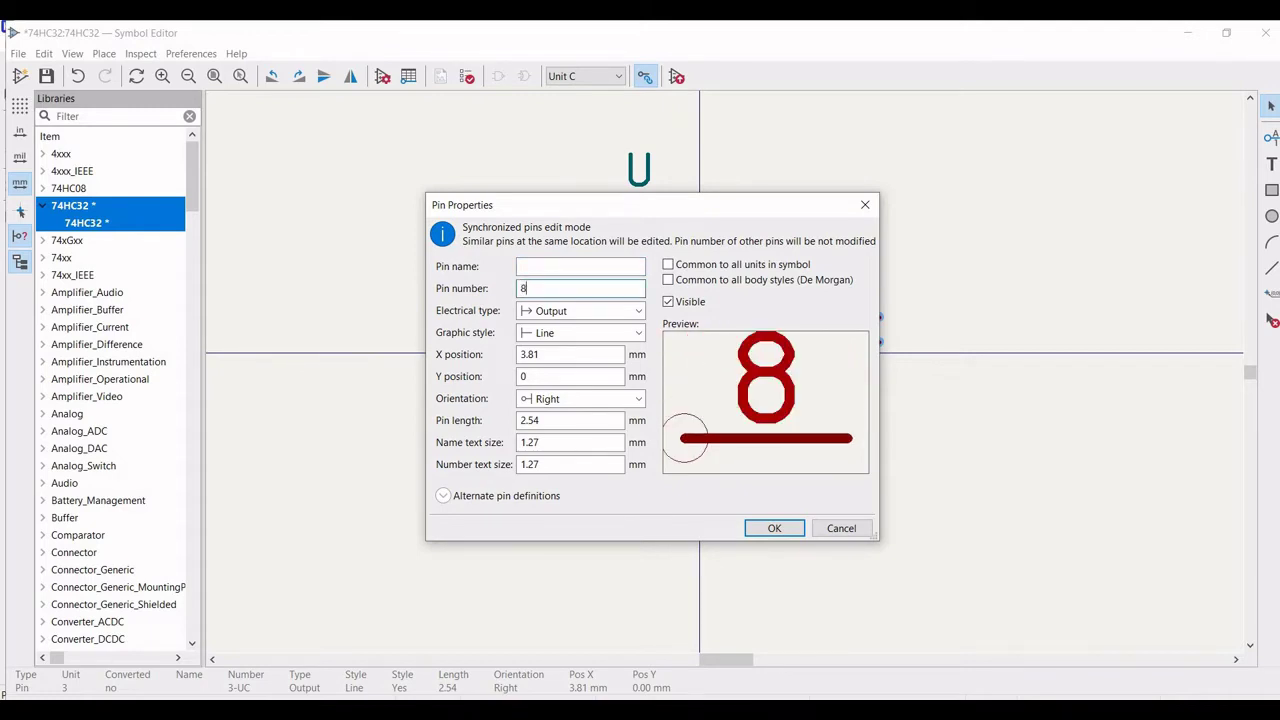
click(773, 530)
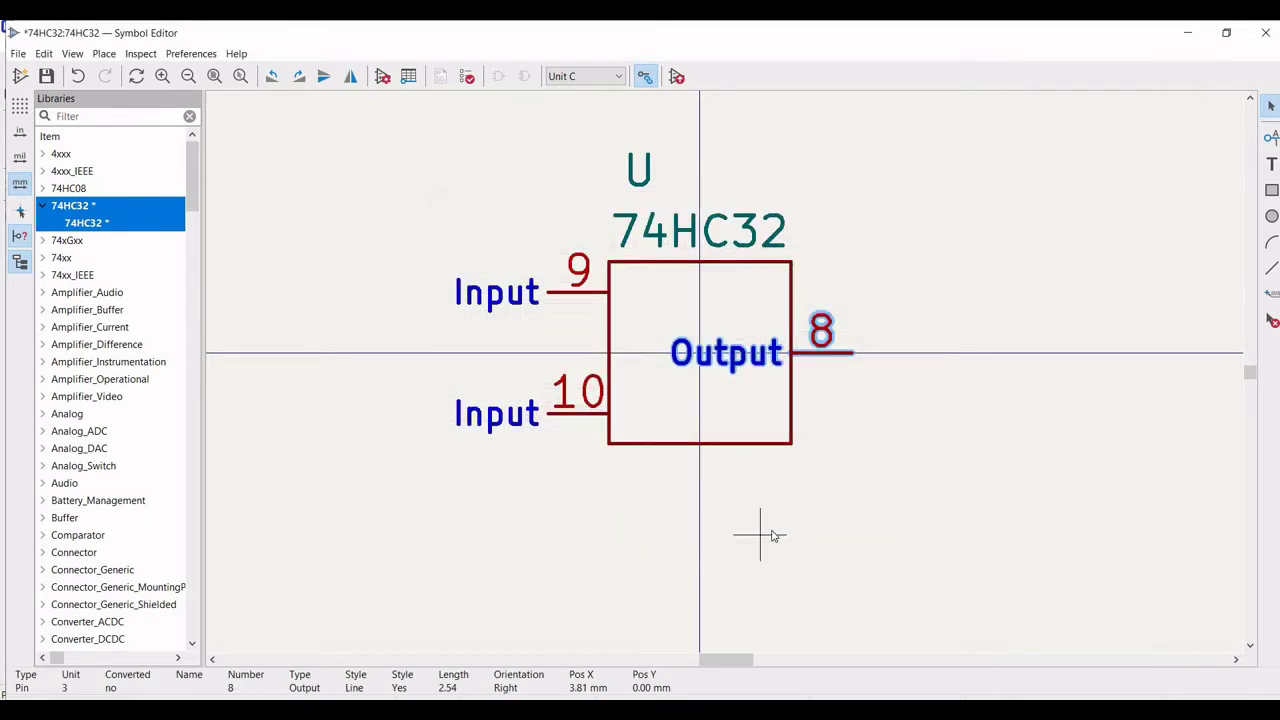
Switch to Unit D and set the upper input pin's number to 12
click(585, 76)
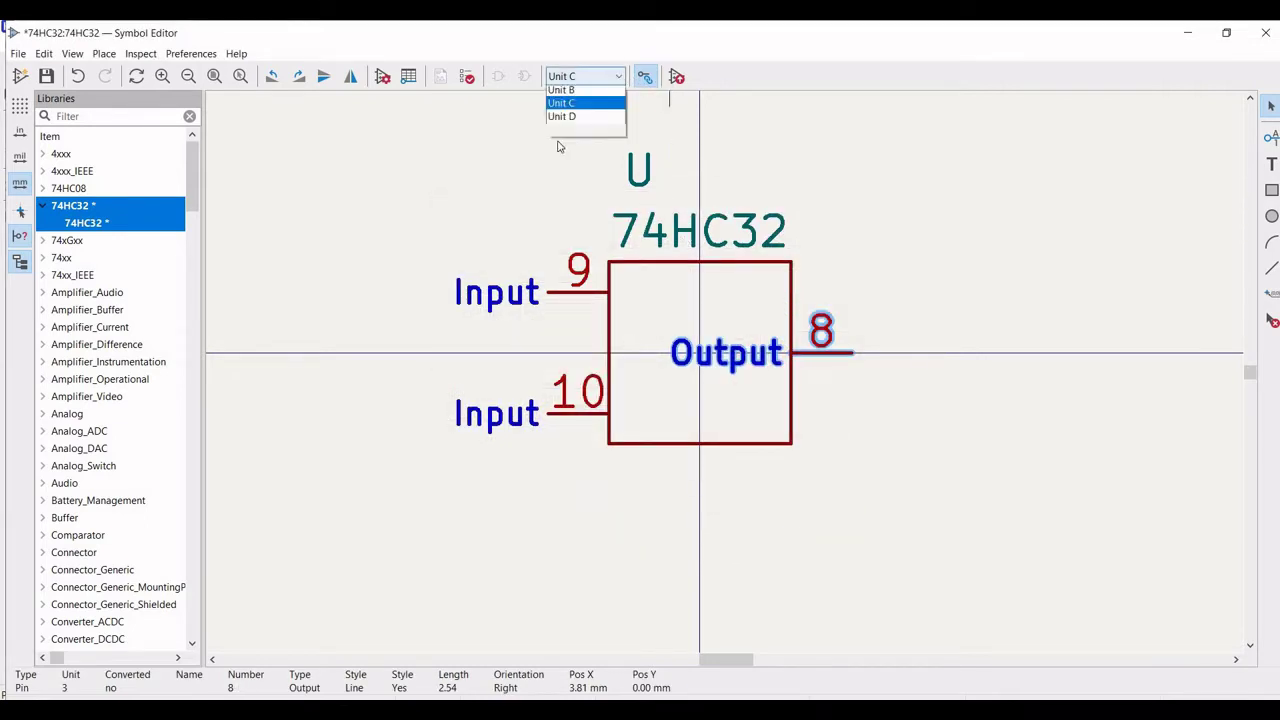
click(545, 212)
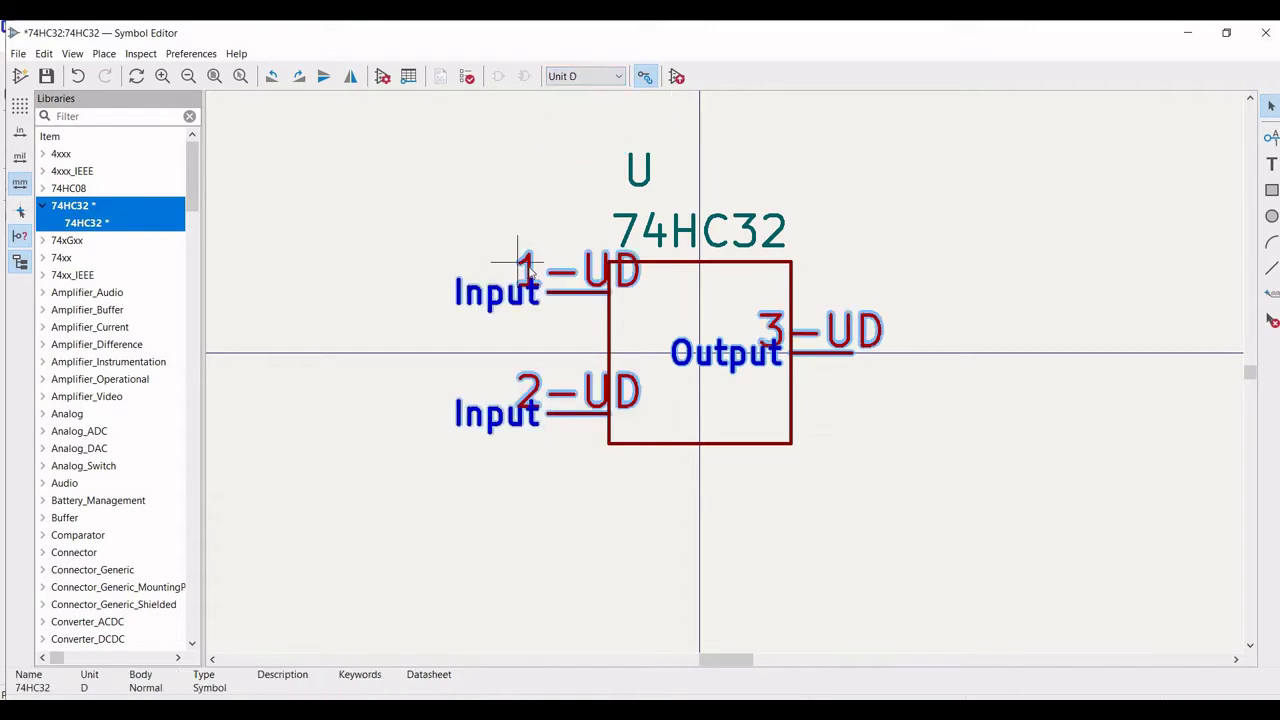
double_click(517, 262)
click(545, 288)
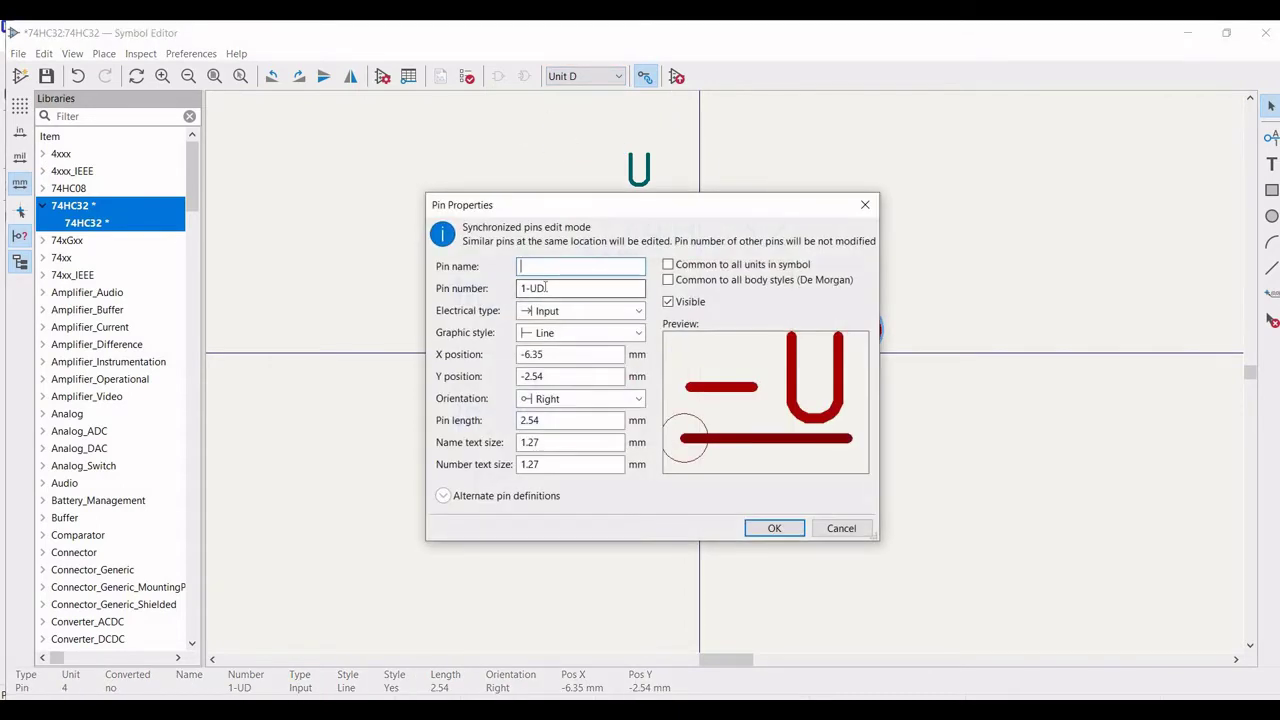
key(BackSpace)
key(BackSpace)
key(BackSpace)
key(BackSpace)
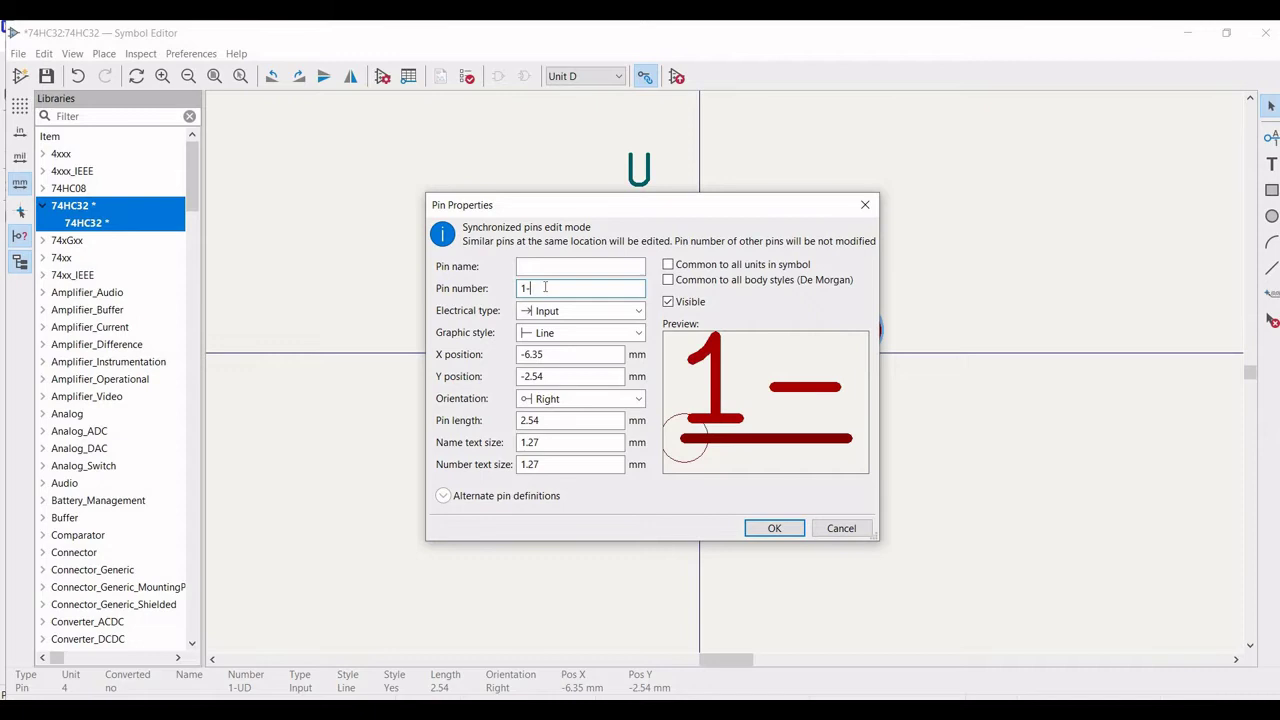
text(12)
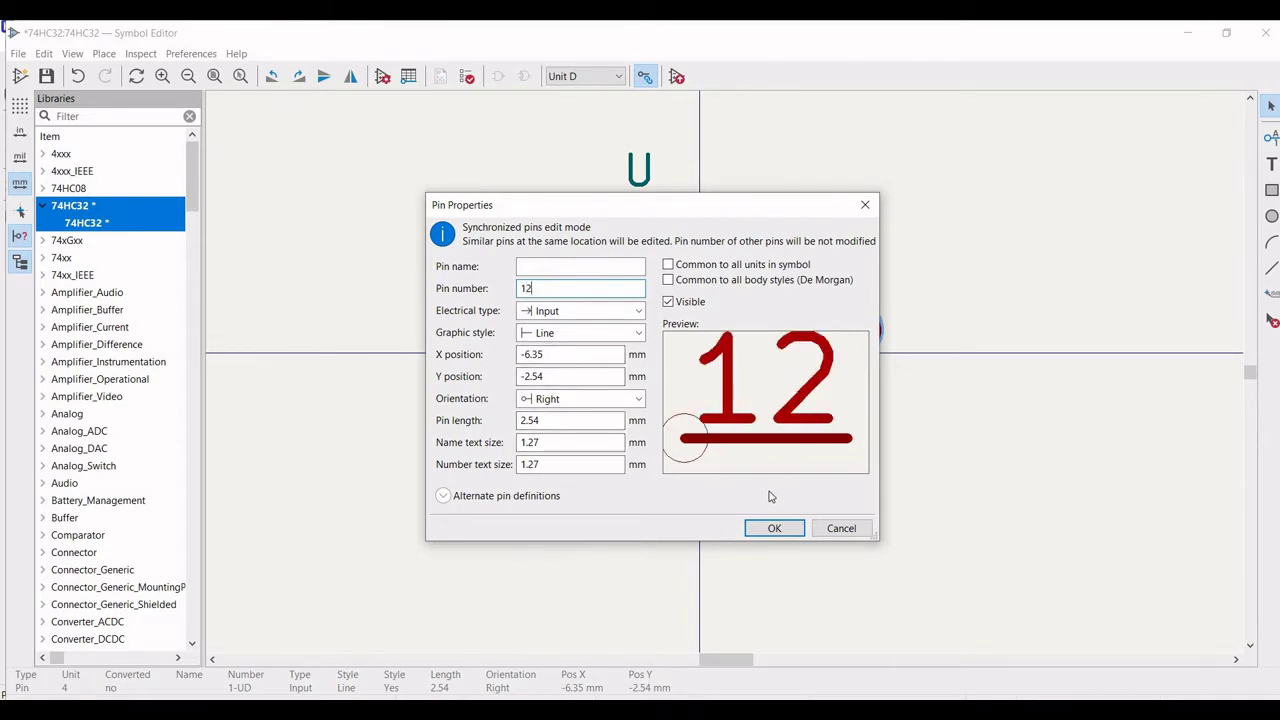
click(774, 531)
key(Return)
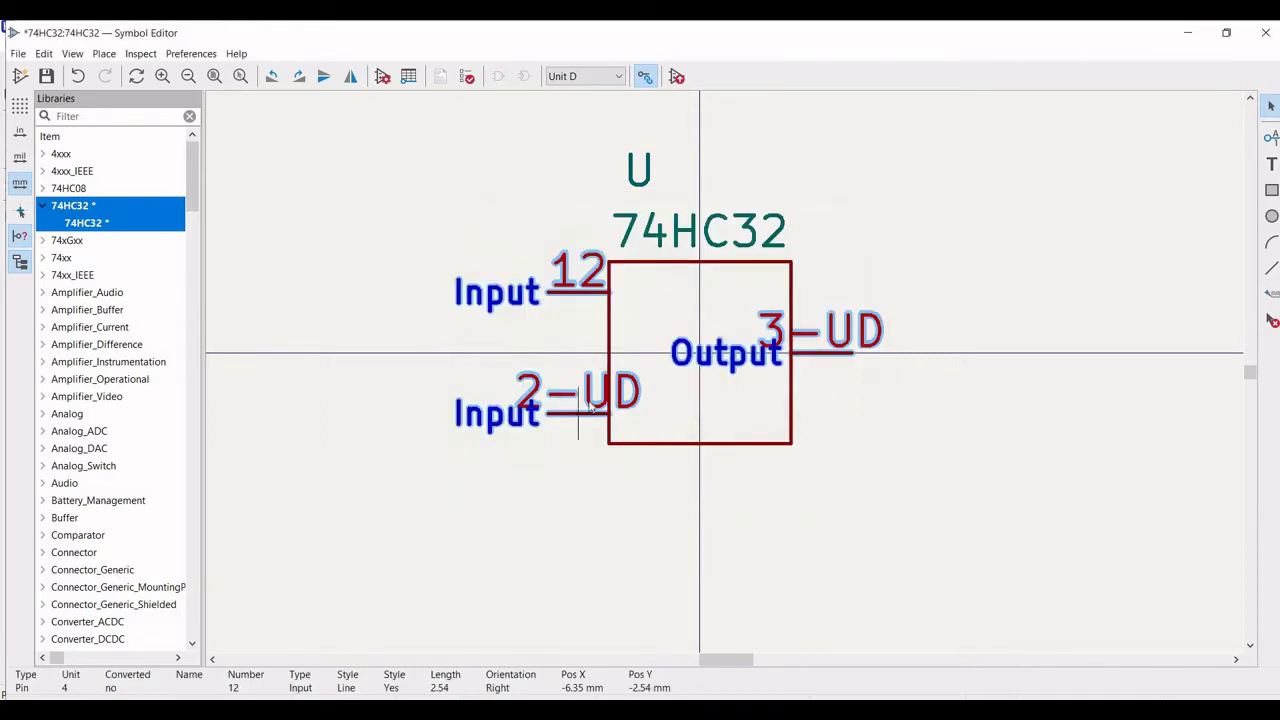
Set the pin number of Unit D's lower input pin to 13
double_click(591, 404)
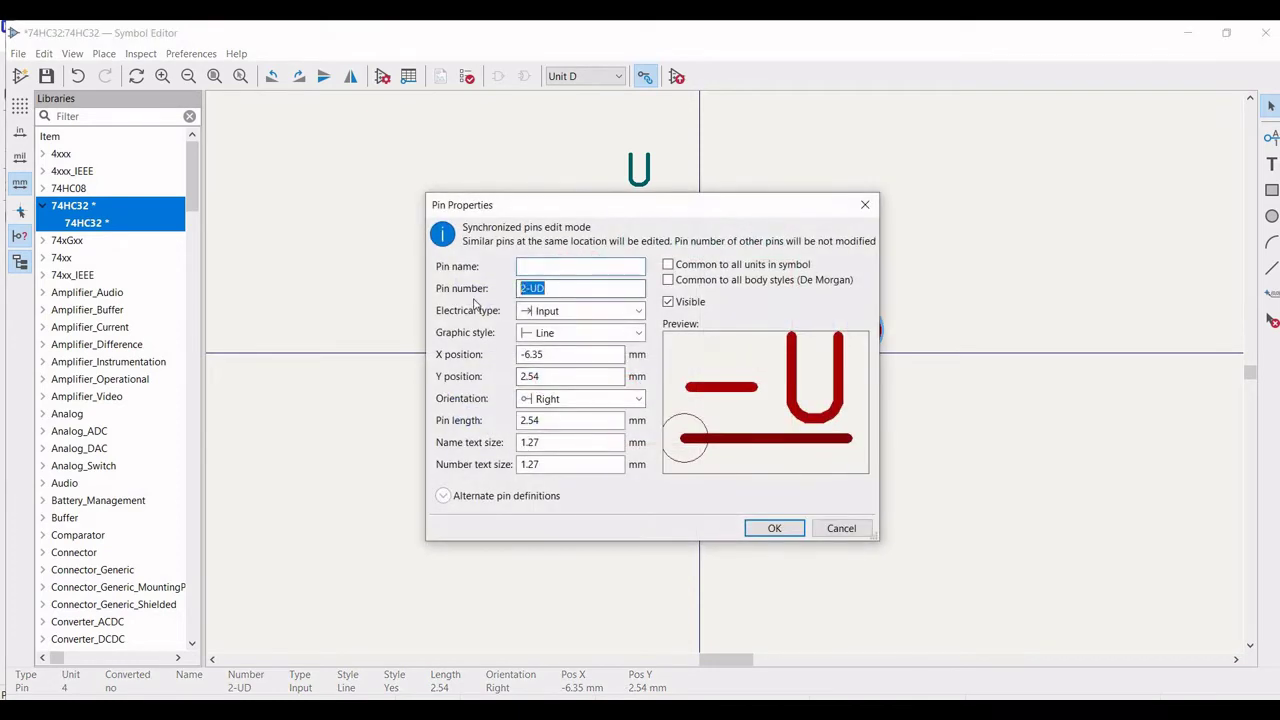
text(13)
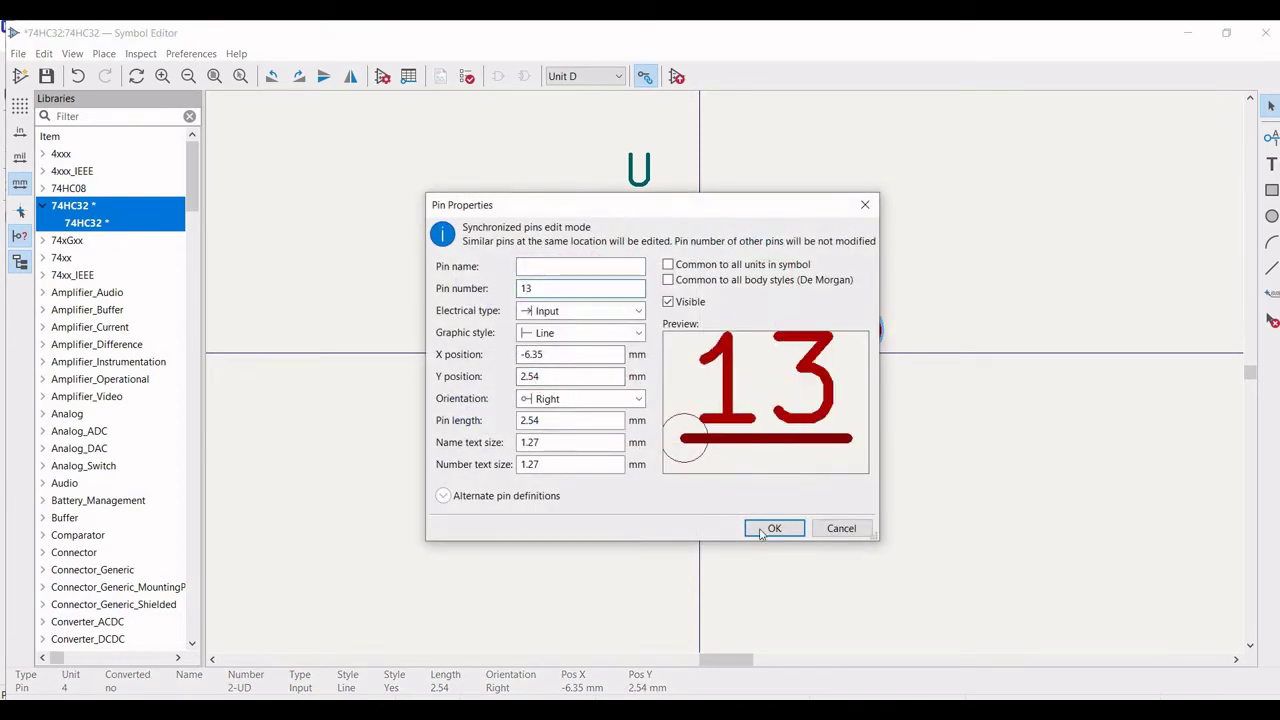
key(Return)
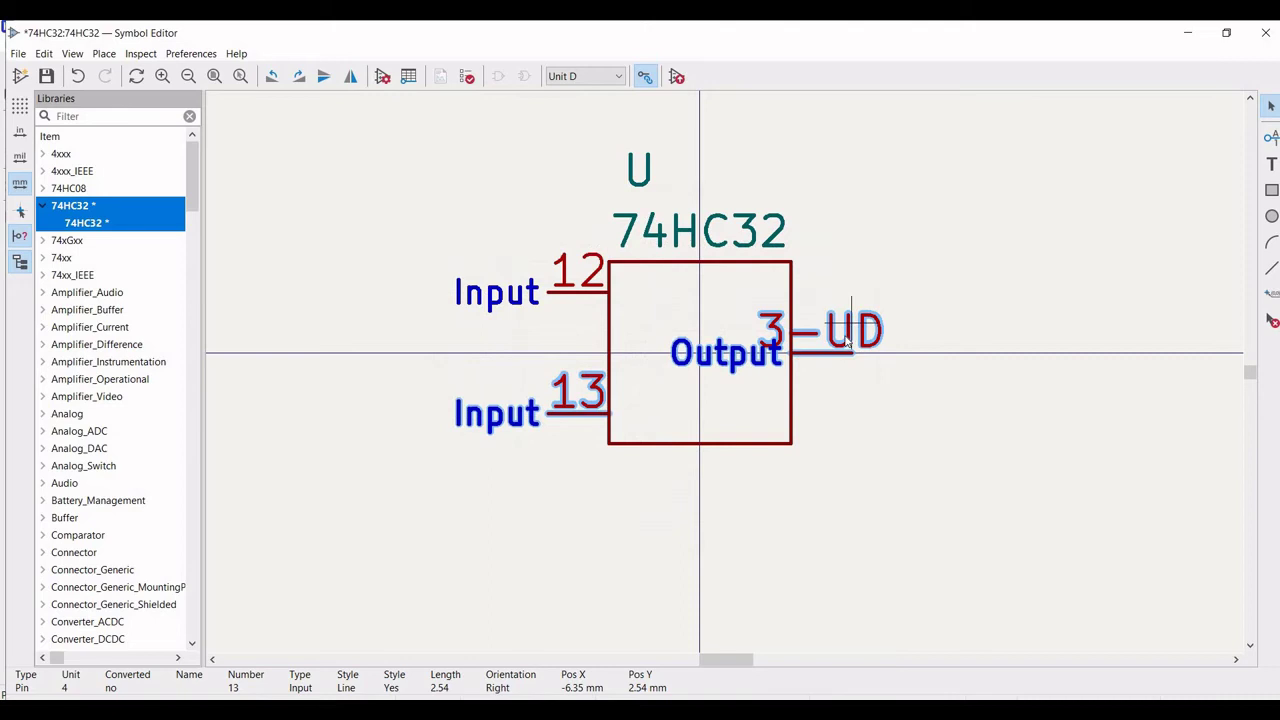
Set the pin number of Unit D's output pin to 11
double_click(854, 346)
key(Tab)
text(11)
click(773, 530)
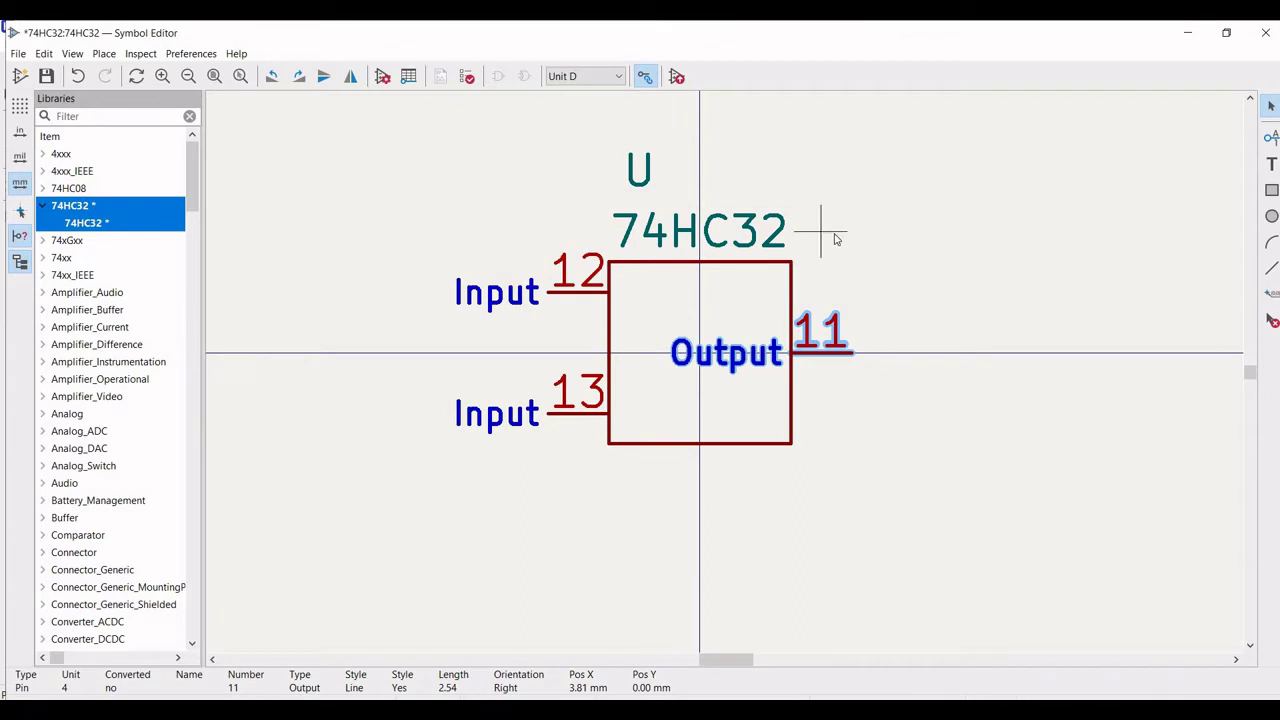
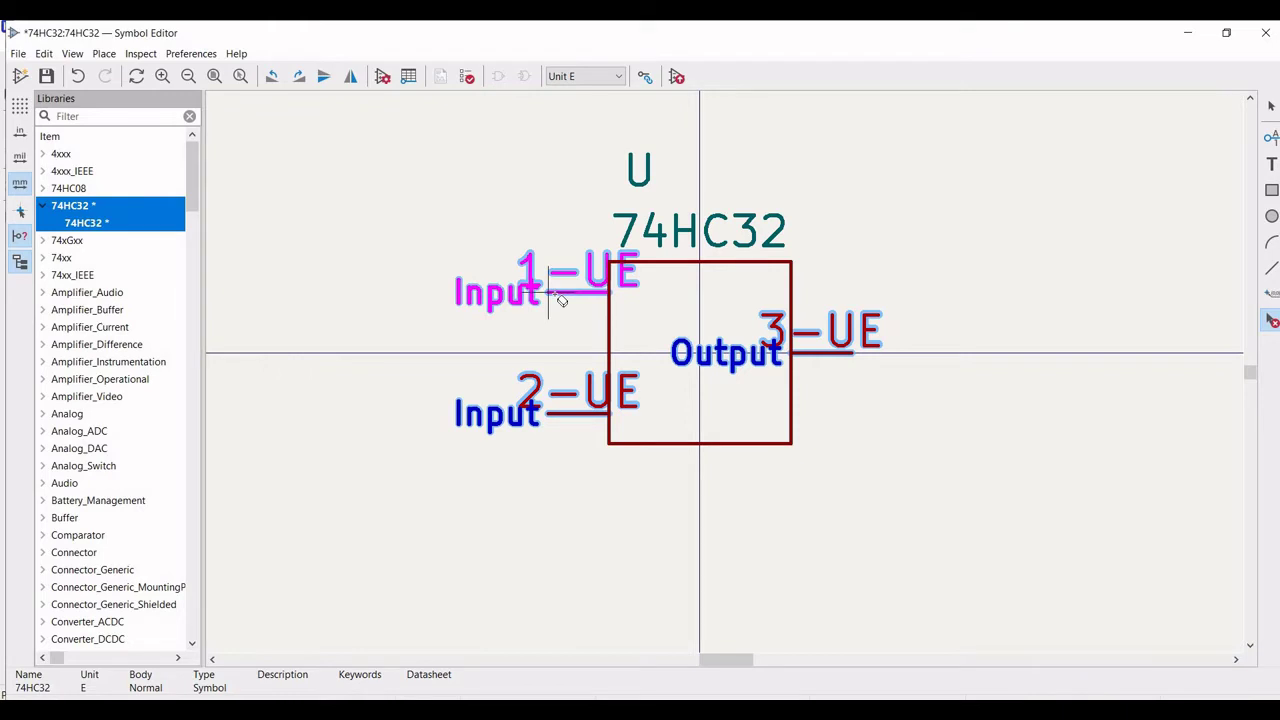
With synchronized pin editing off, delete the upper input pin from Unit E only
key(Delete)
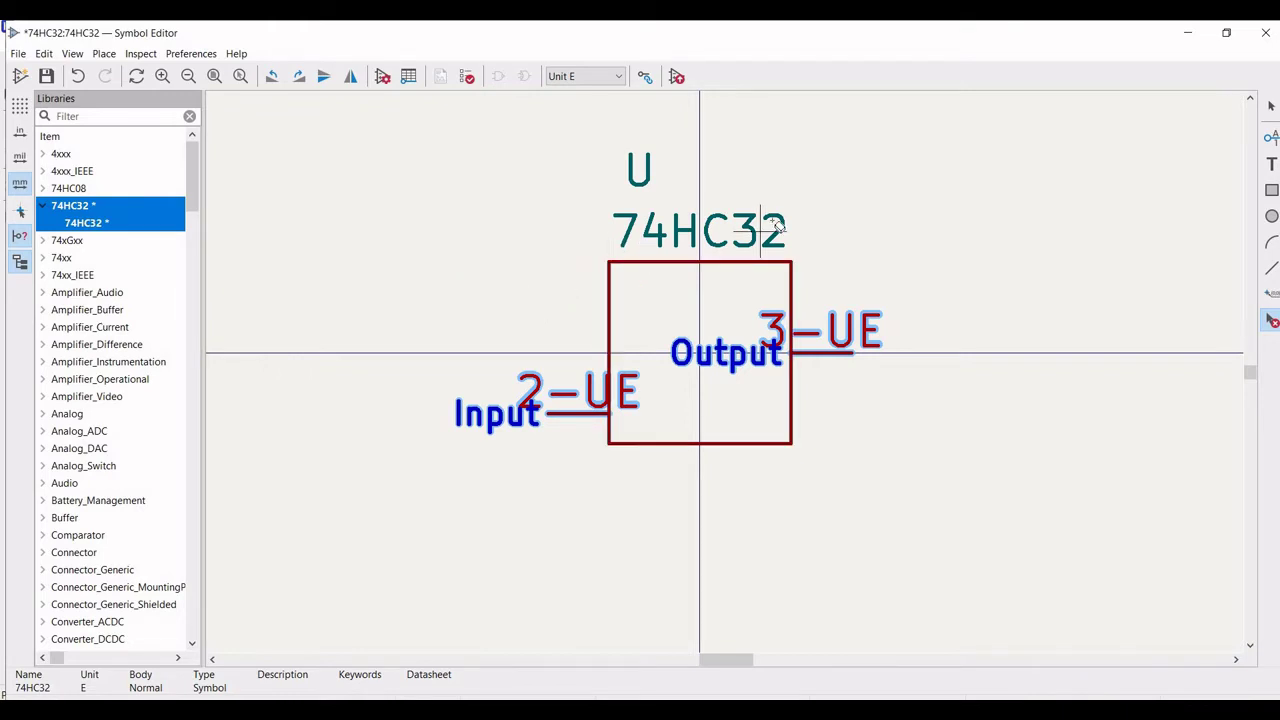
key(Escape)
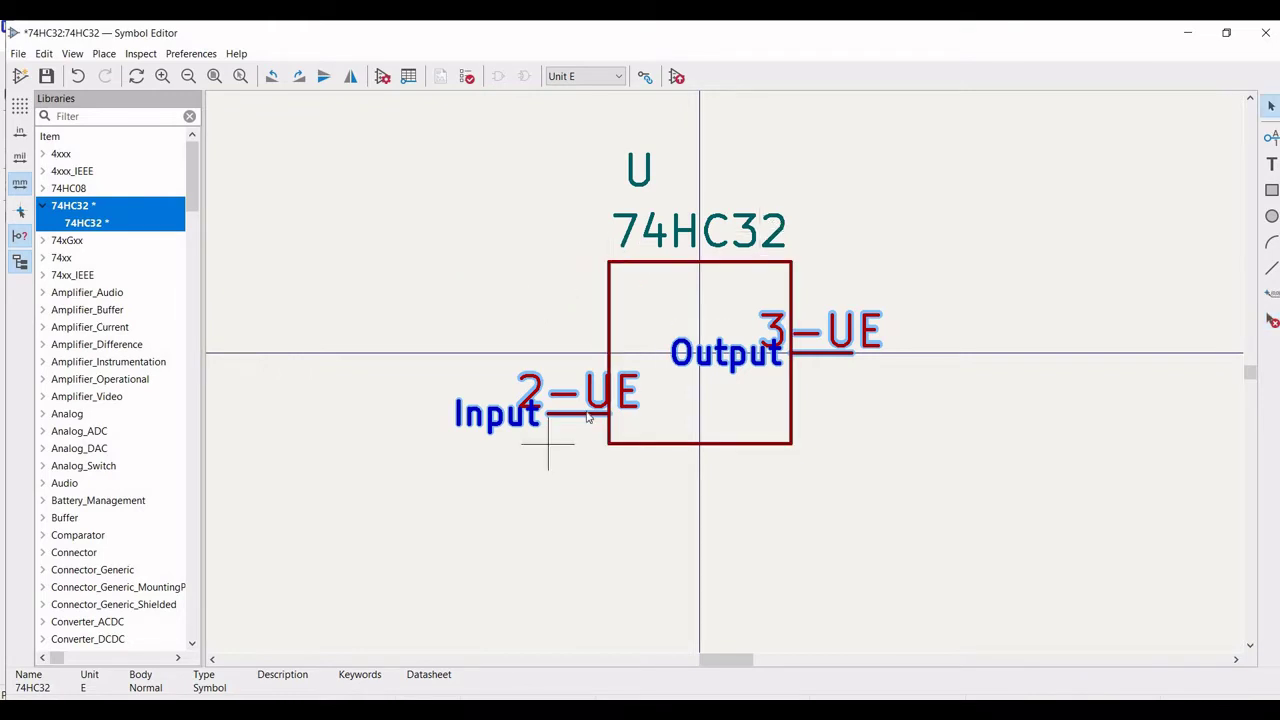
Remove the remaining pins from Unit E and define a new pin named VCC with number 14
key(ctrl+z)
click(1272, 138)
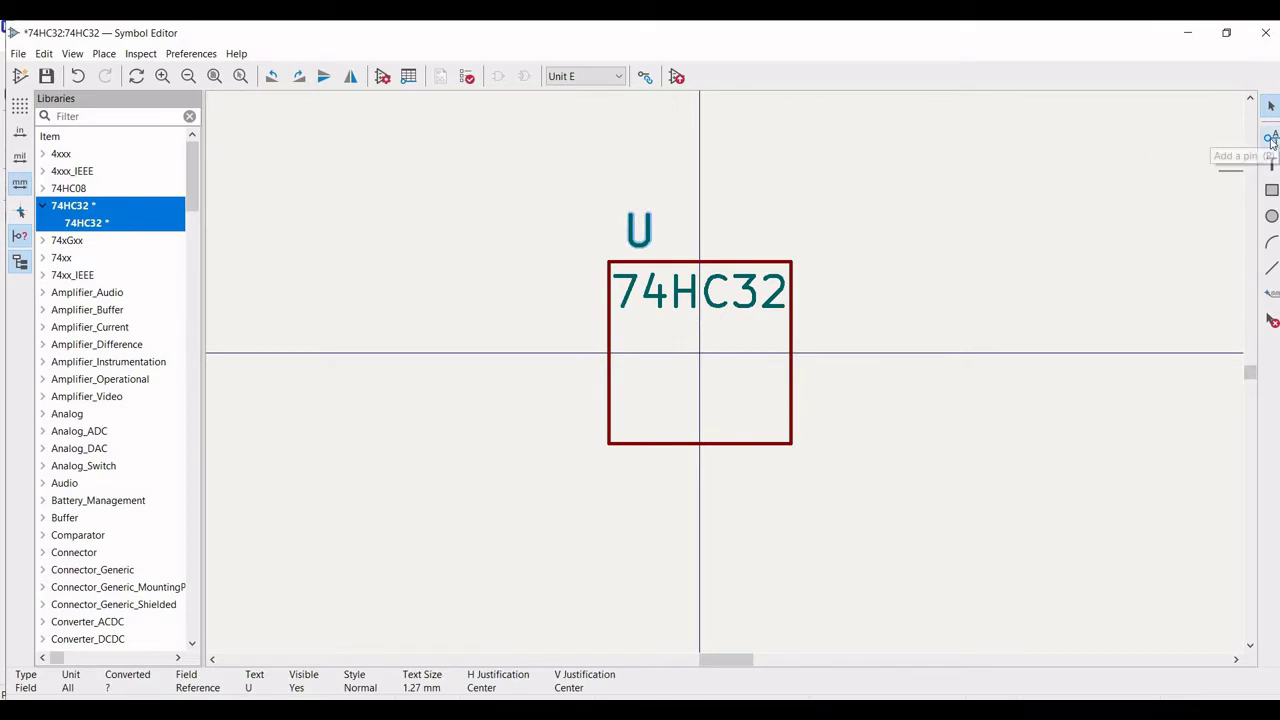
click(704, 258)
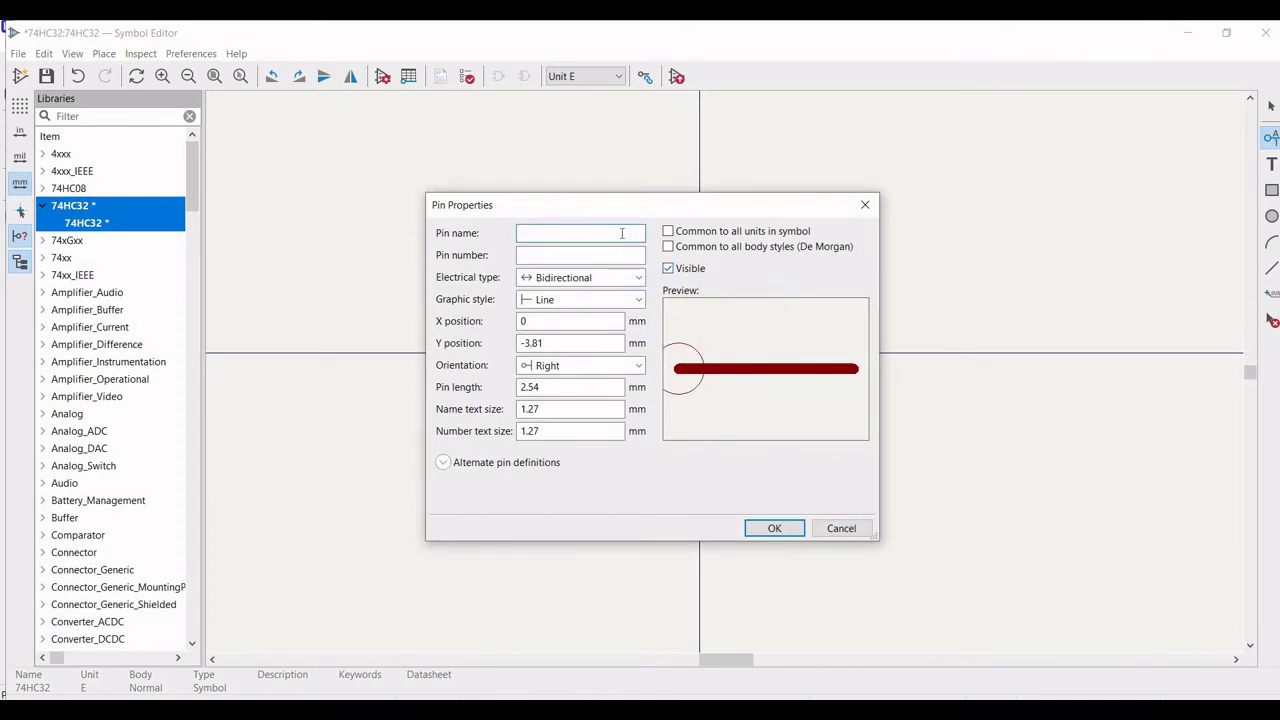
text(VCC)
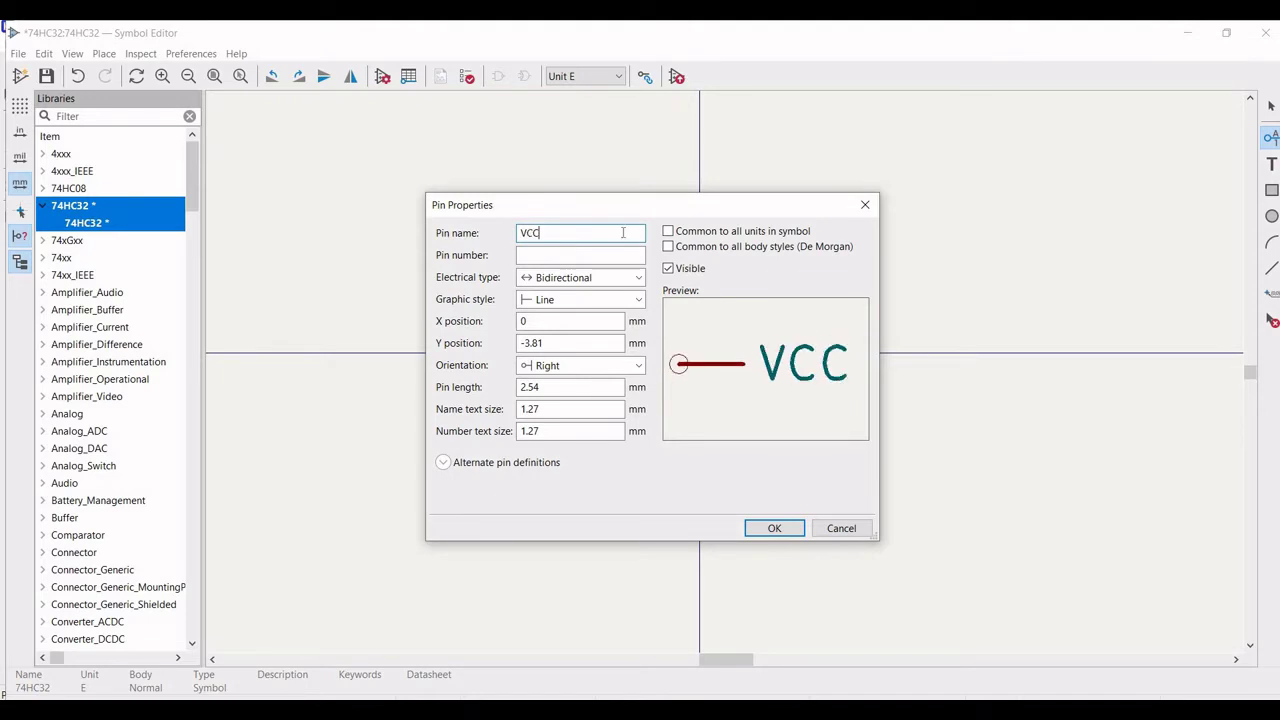
click(560, 256)
text(14)
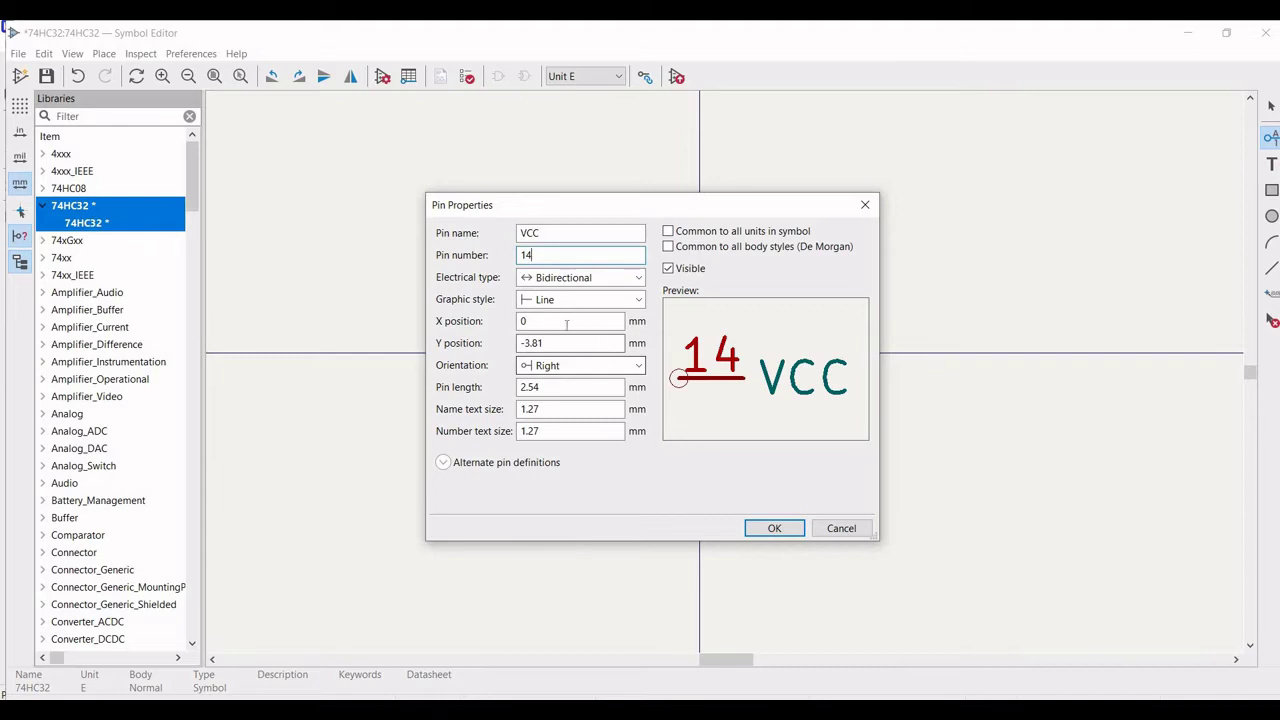
Set the VCC pin's electrical type to Input and place it pointing up from the middle of the body's upper edge
click(597, 278)
click(548, 295)
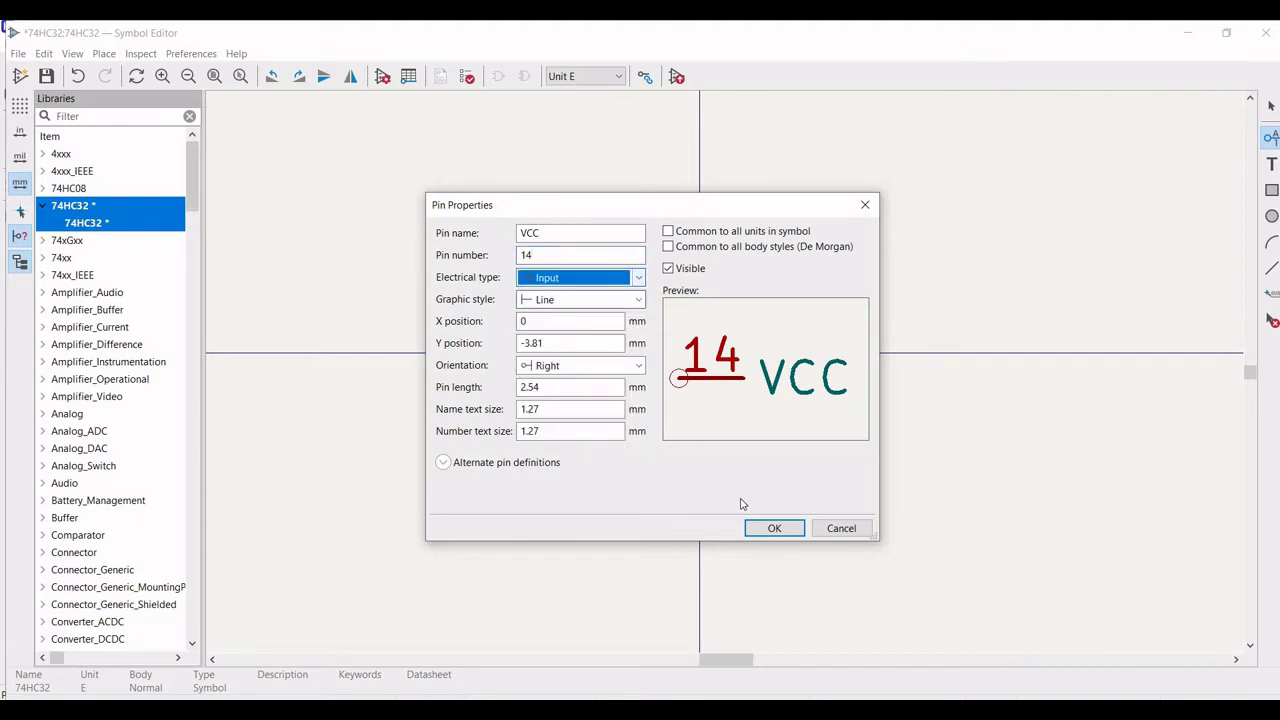
click(767, 531)
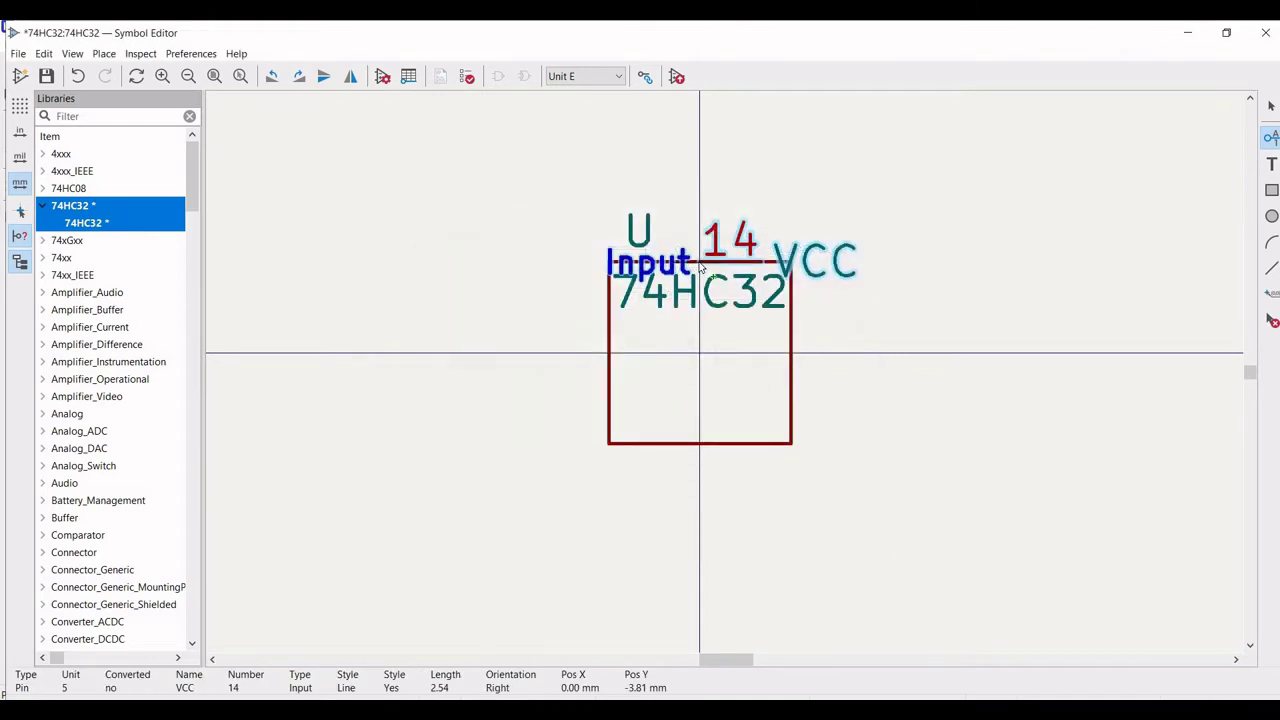
key(r)
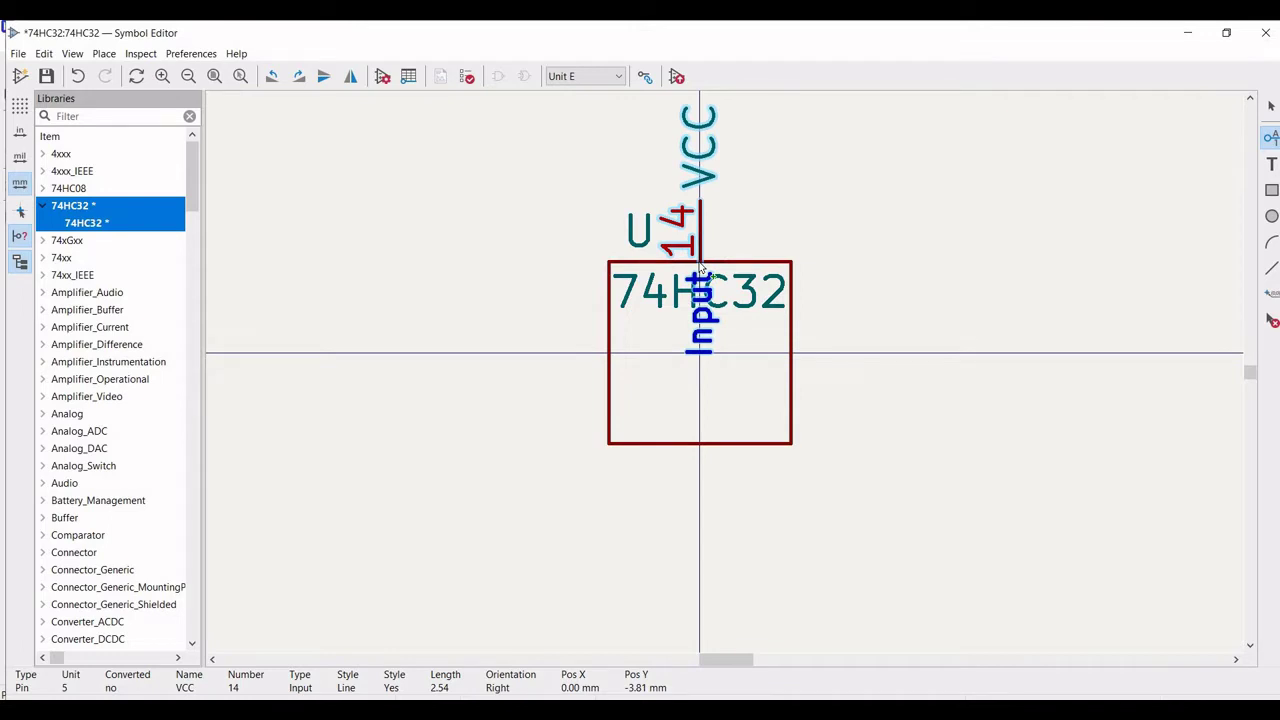
click(703, 268)
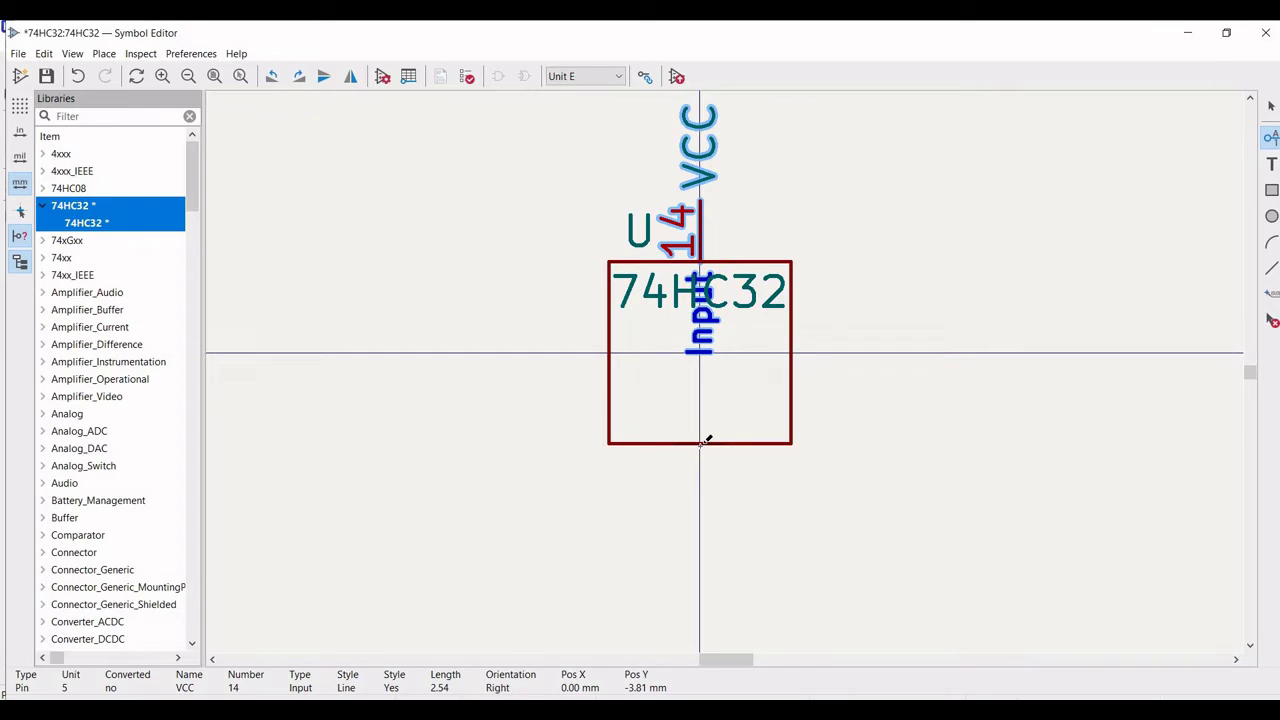
Start a second pin at the middle of the body's lower edge with the electrical type Bidirectional
key(p)
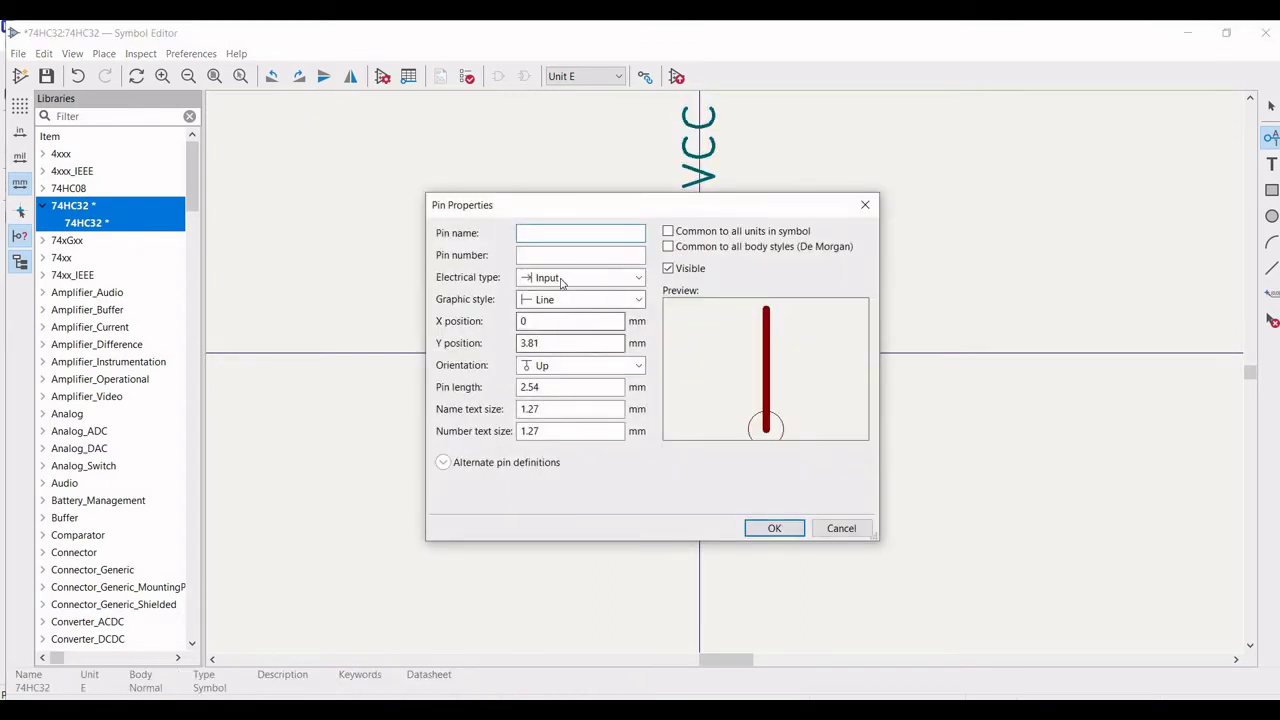
click(562, 281)
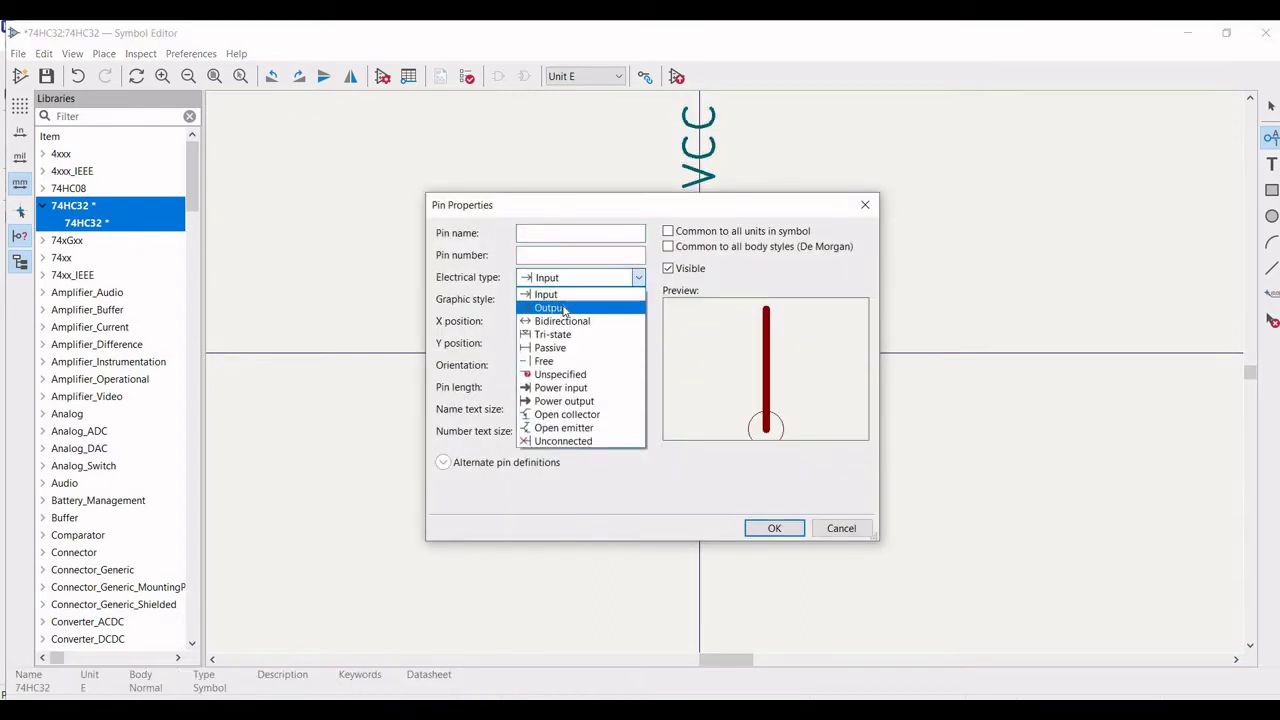
click(564, 308)
click(540, 236)
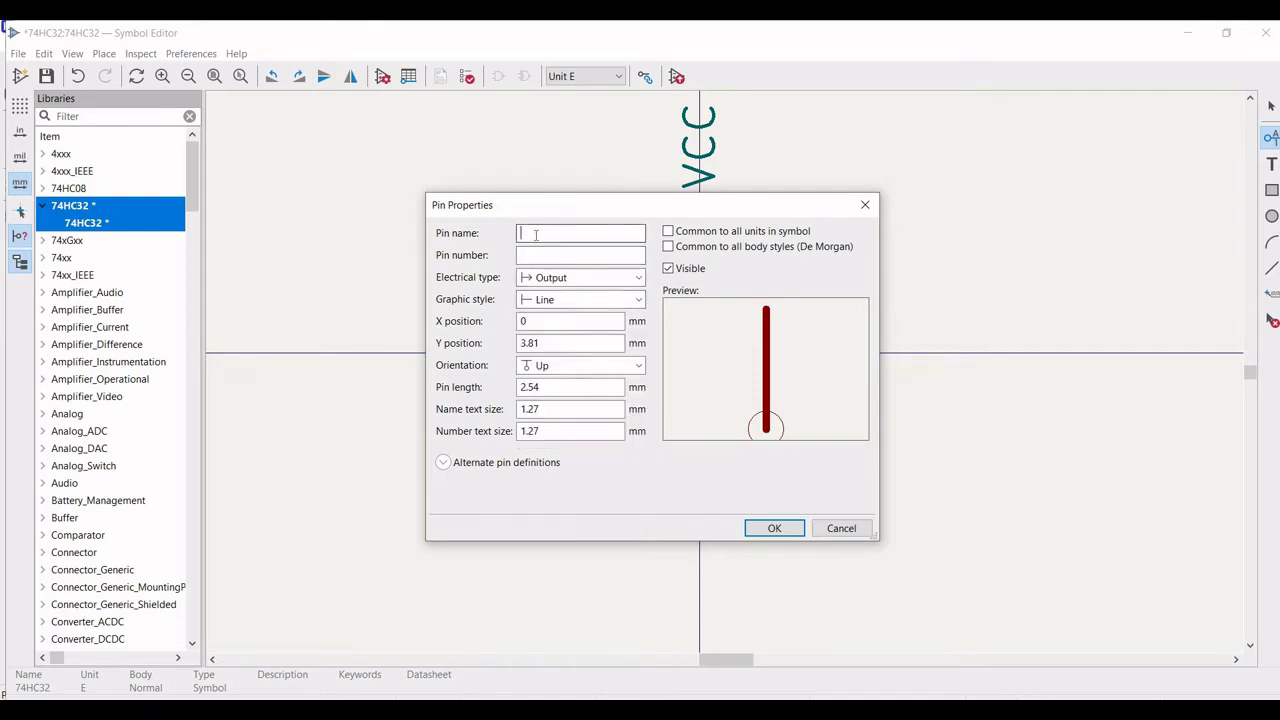
click(560, 277)
click(560, 320)
click(525, 235)
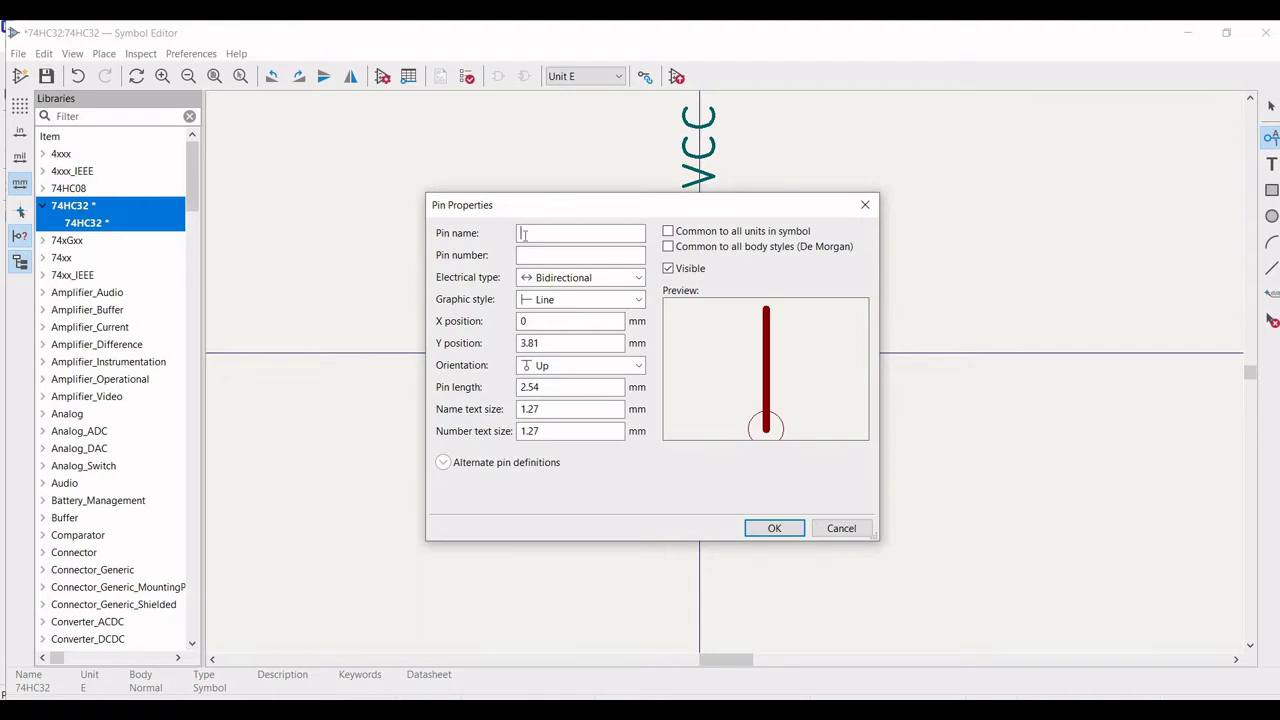
Name the pin GND with number 7 and place it below the body, pointing up to the lower edge
text(GND)
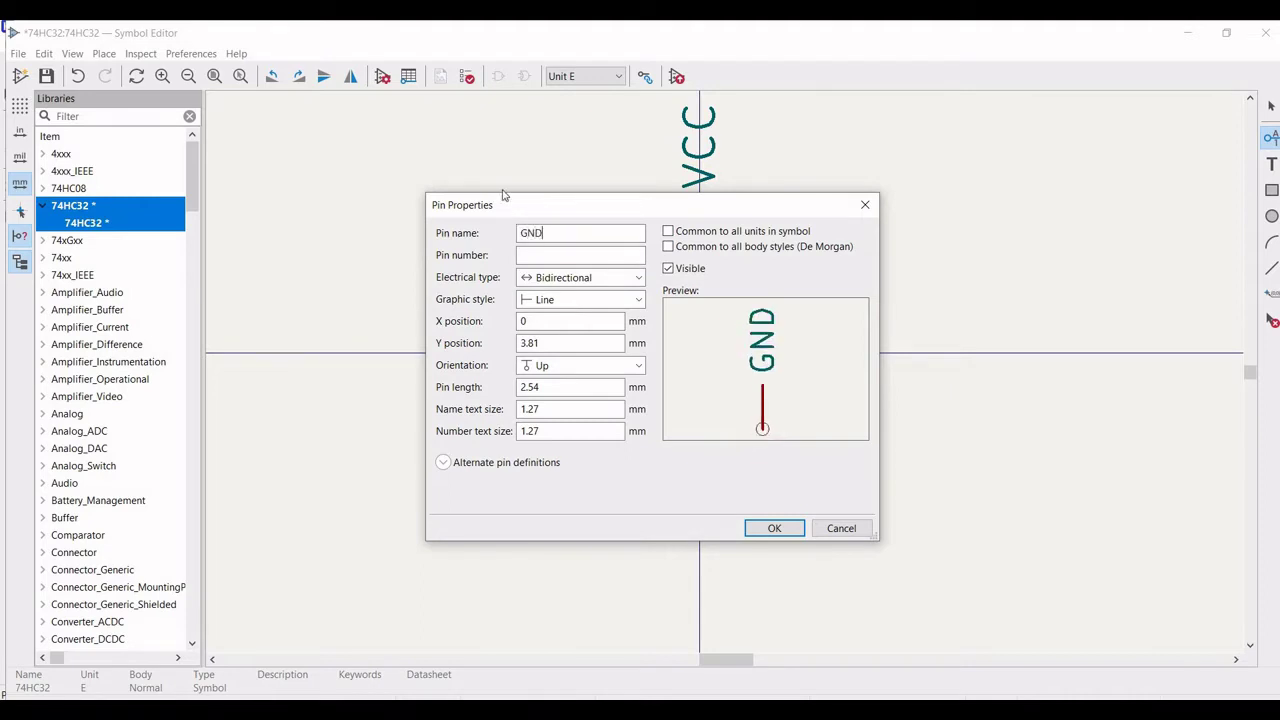
click(538, 258)
text(7)
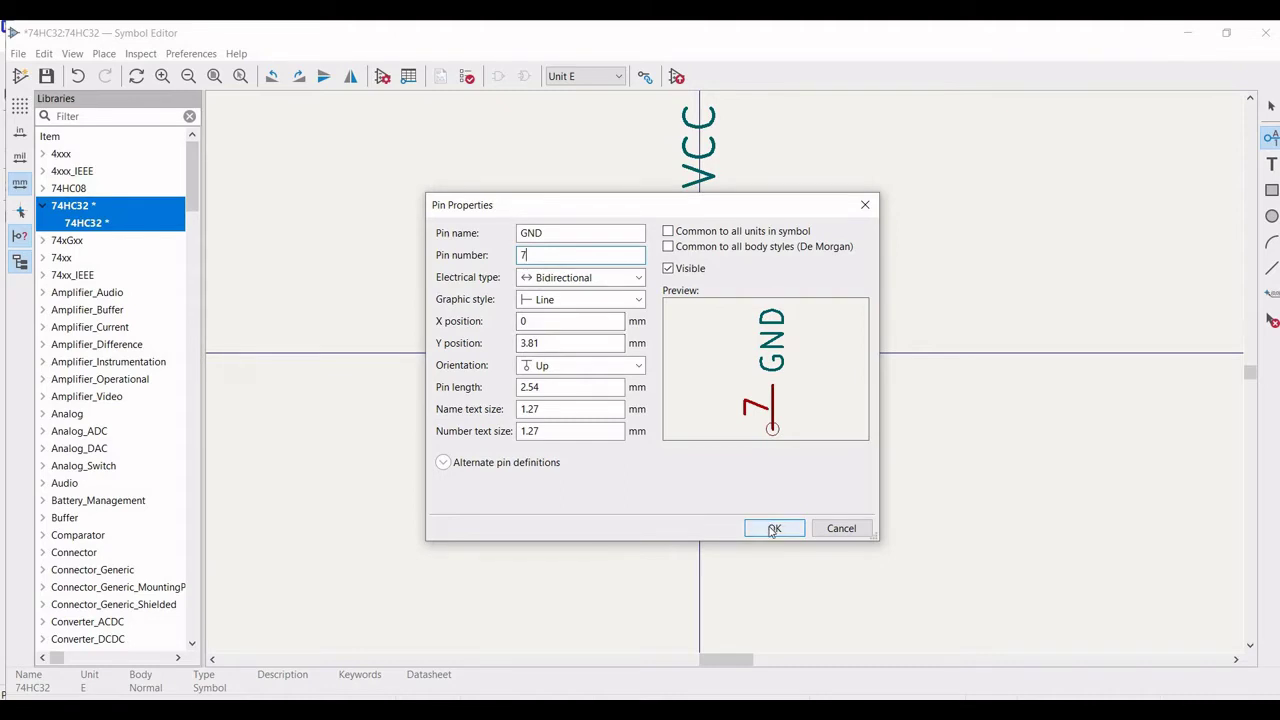
click(774, 529)
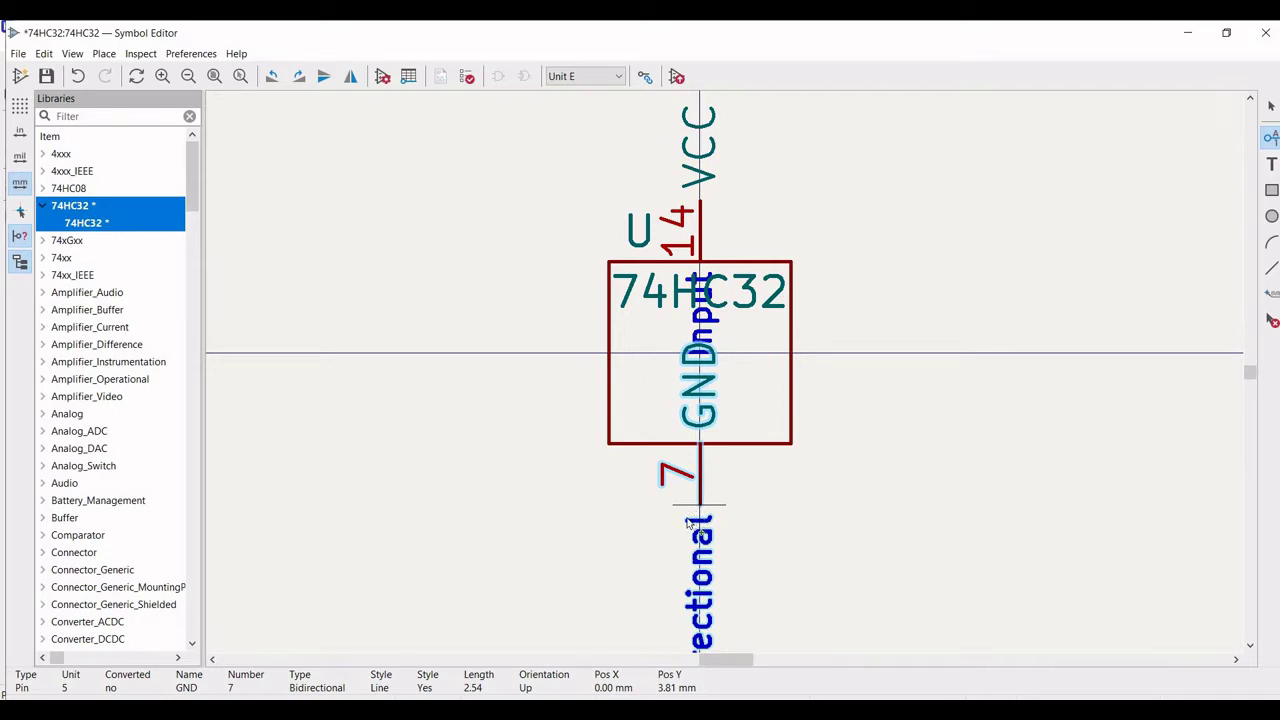
click(688, 522)
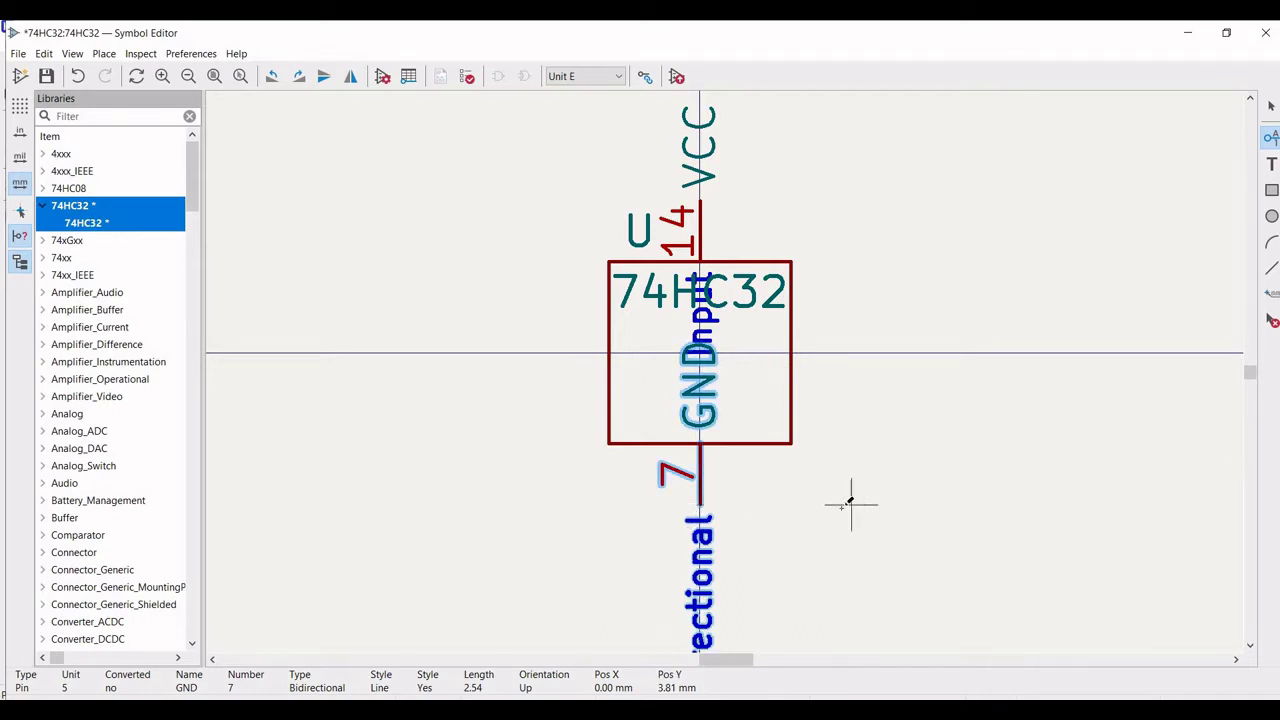
click(842, 514)
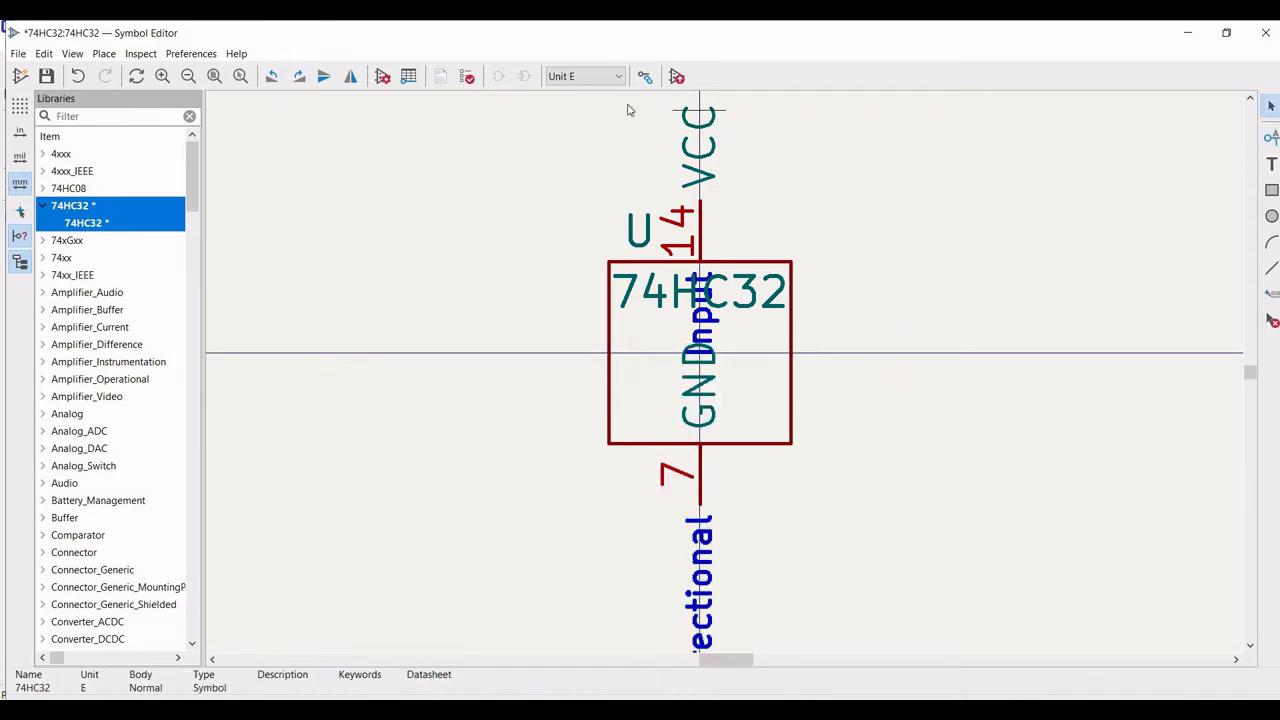
Review the pins of Units C, B and A in turn
scroll(573, 80, up, 1)
click(578, 77)
click(572, 119)
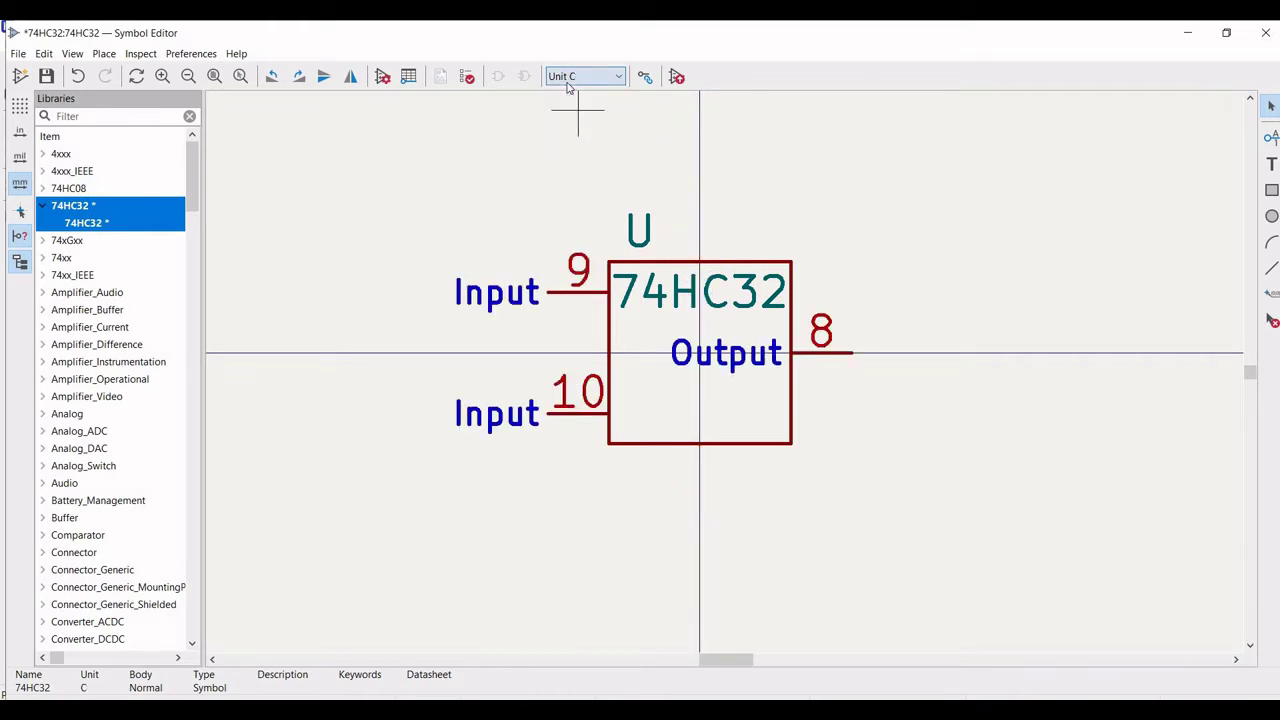
click(572, 78)
click(565, 106)
click(578, 77)
click(563, 92)
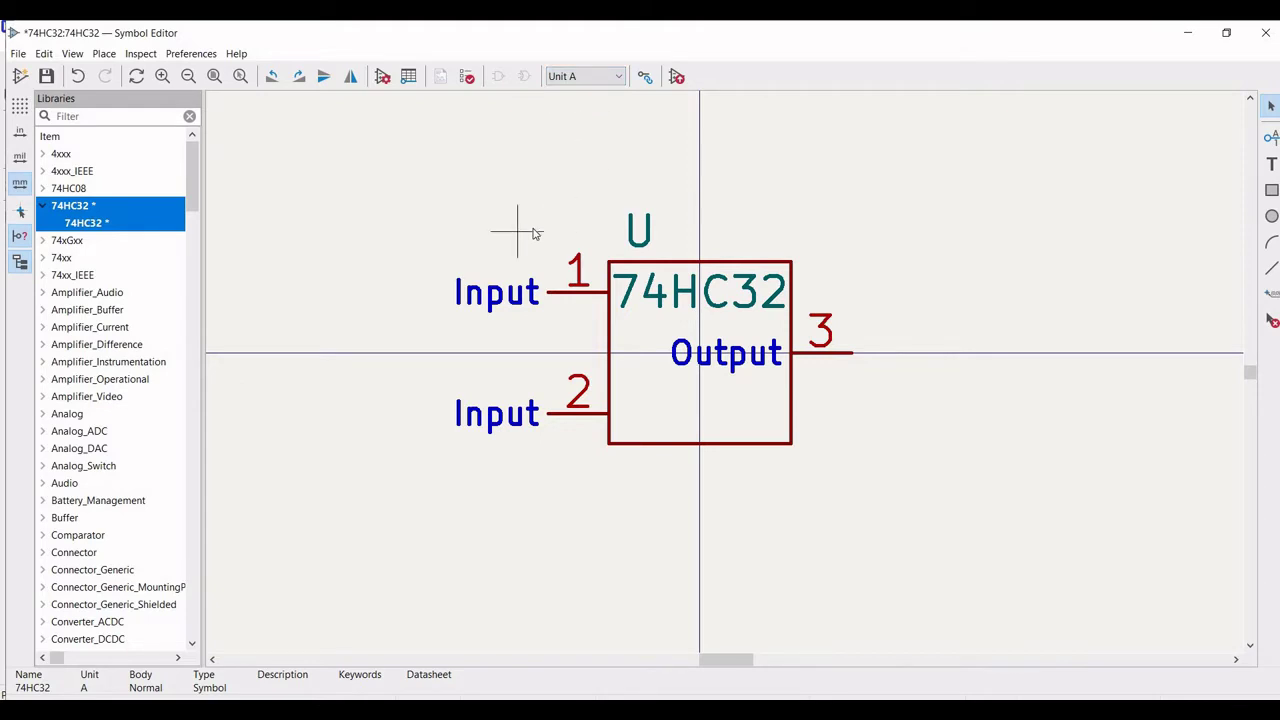
Save the 74HC32 symbol and switch from the Symbol Editor to the Kicad_OR_gate schematic in the Schematic Editor
click(47, 77)
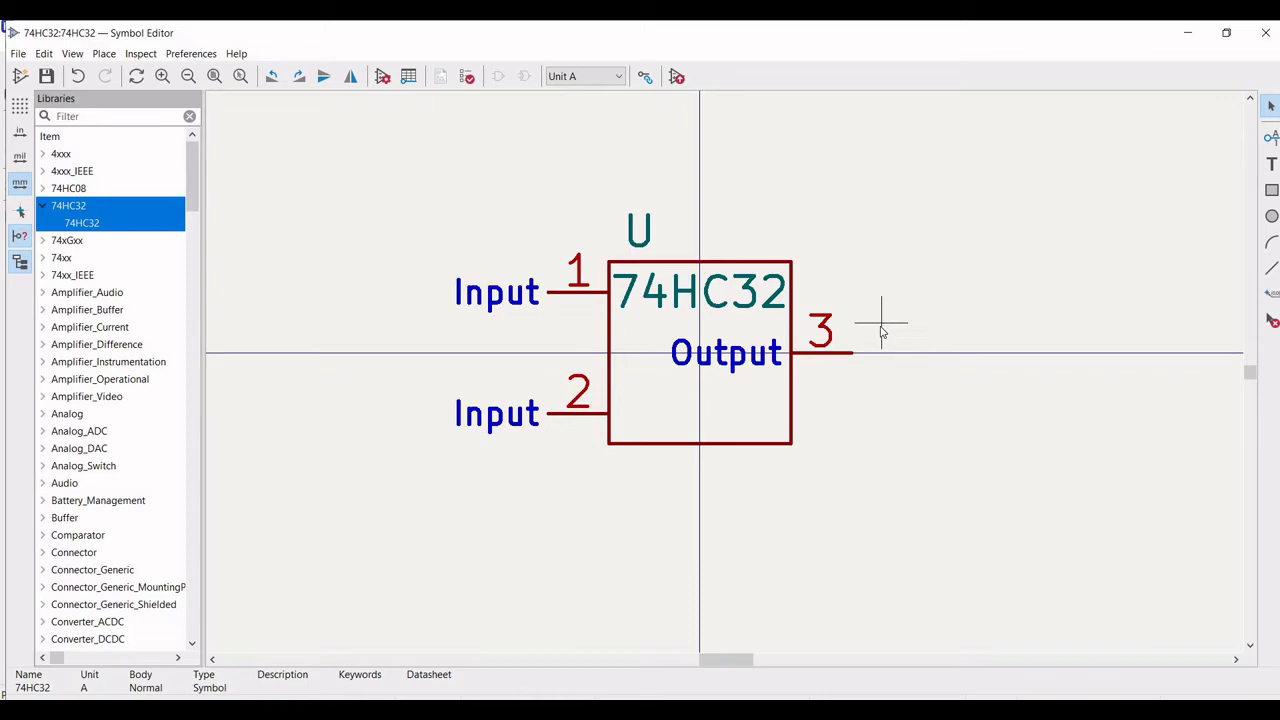
click(1266, 33)
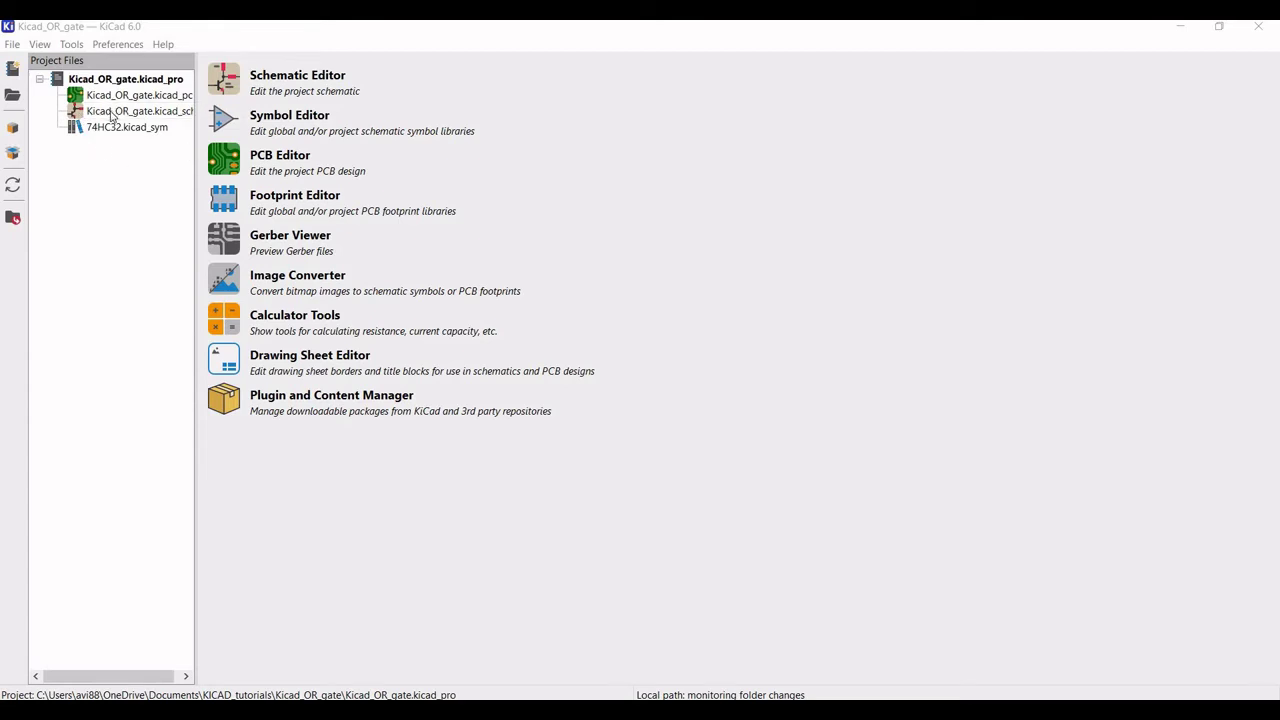
double_click(112, 112)
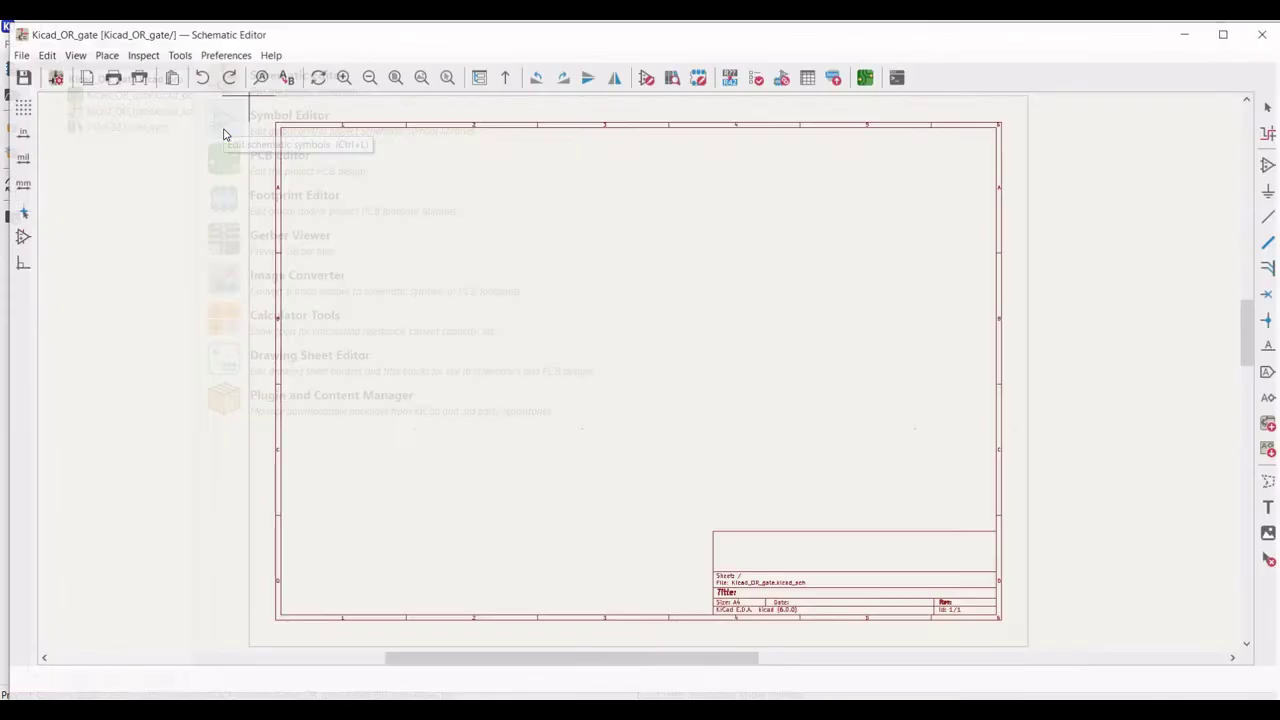
scroll(640, 372, up, 3)
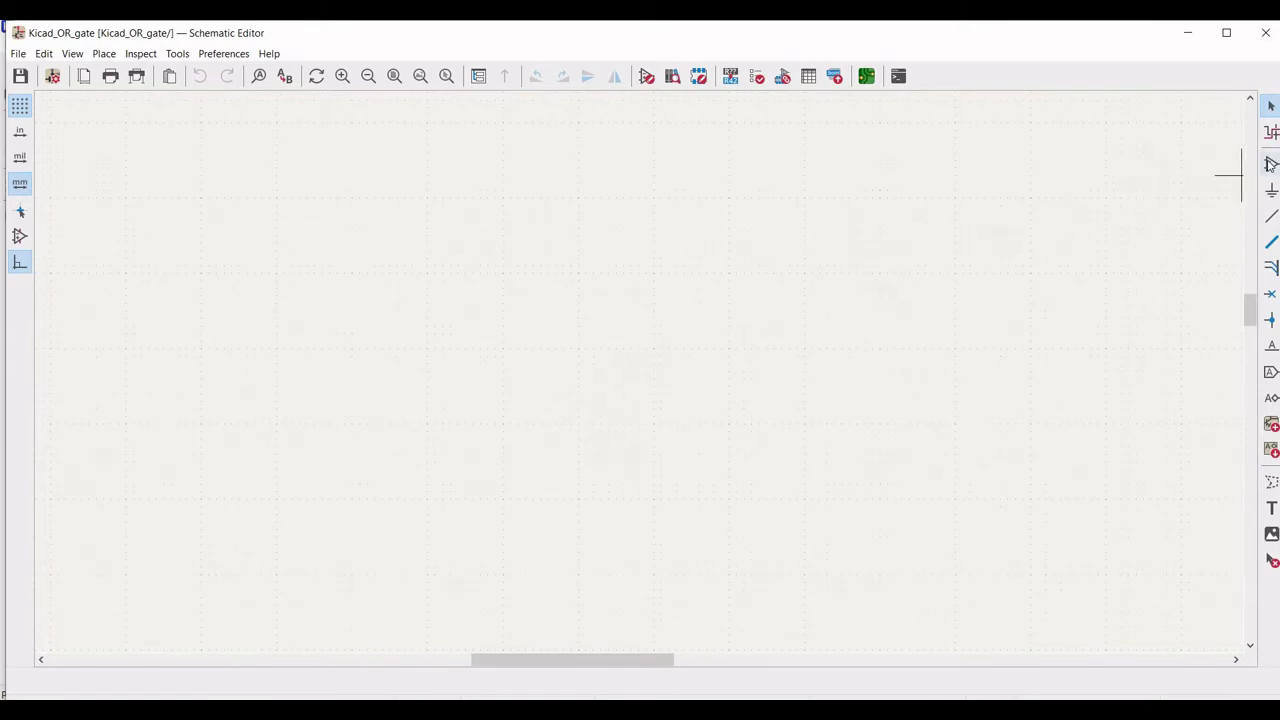
Place only Unit A of the 74HC32 symbol from the 74HC32 library on the schematic sheet
key(a)
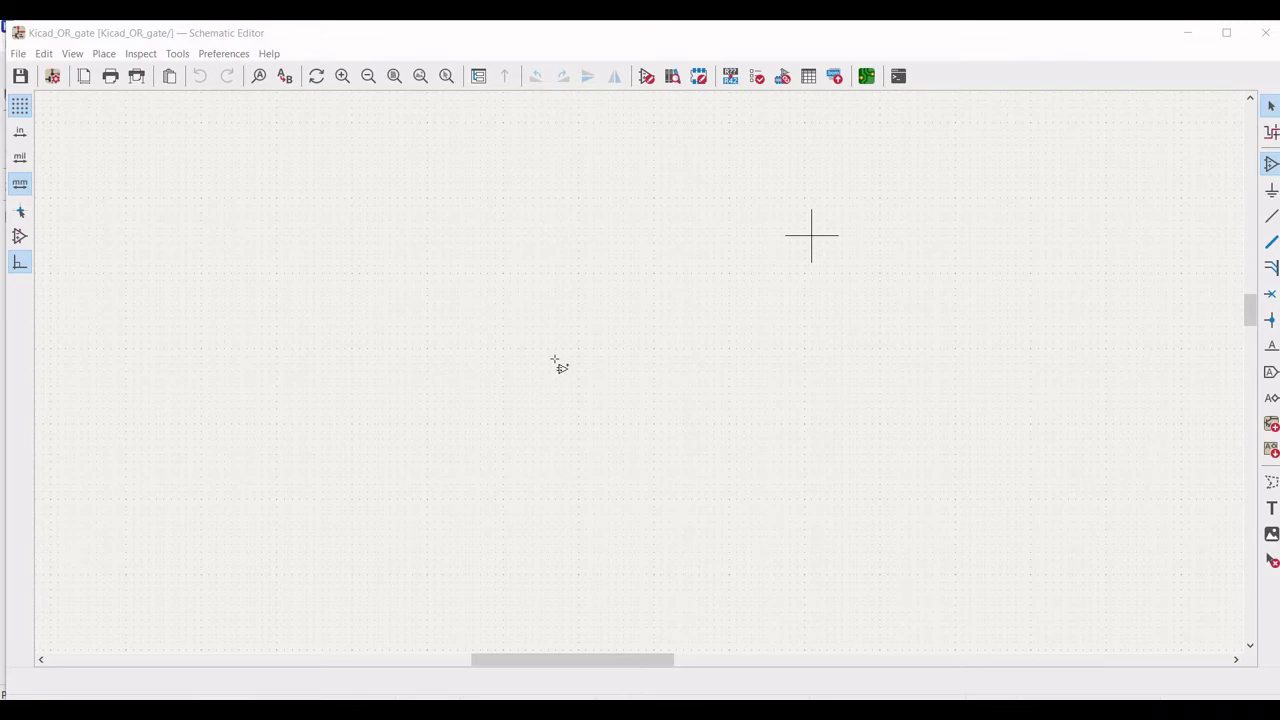
click(60, 169)
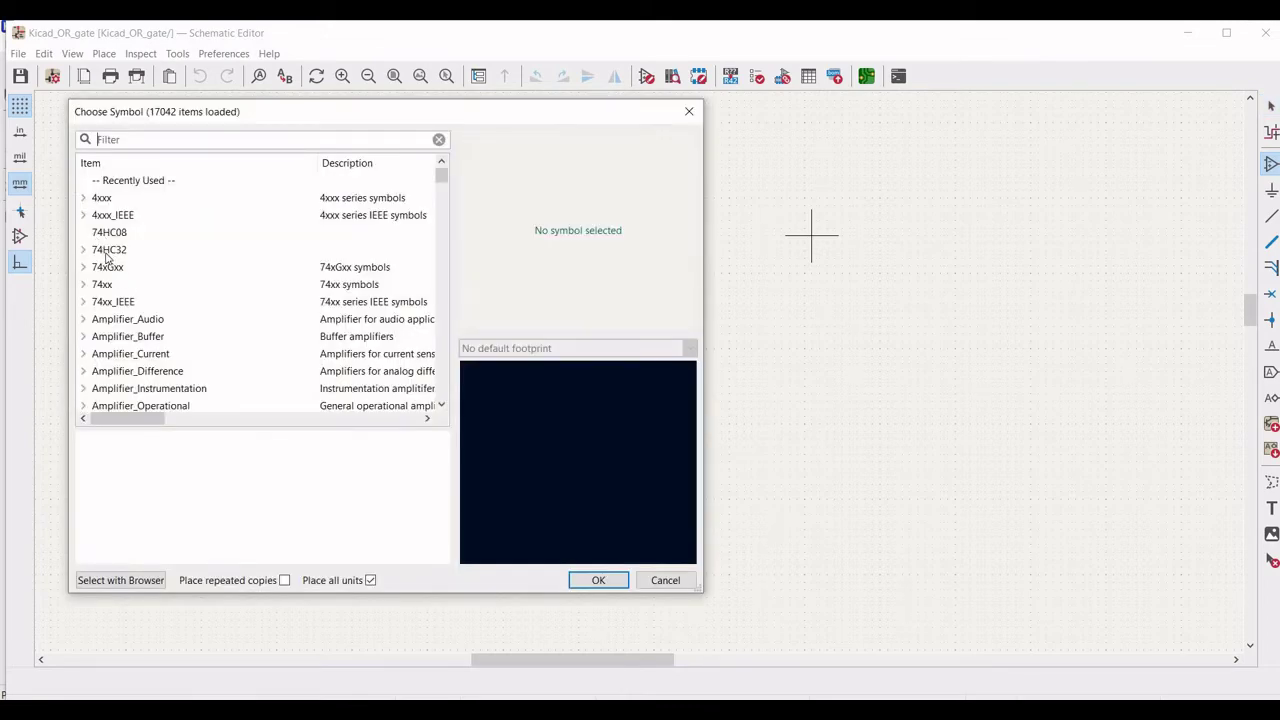
click(106, 254)
click(83, 249)
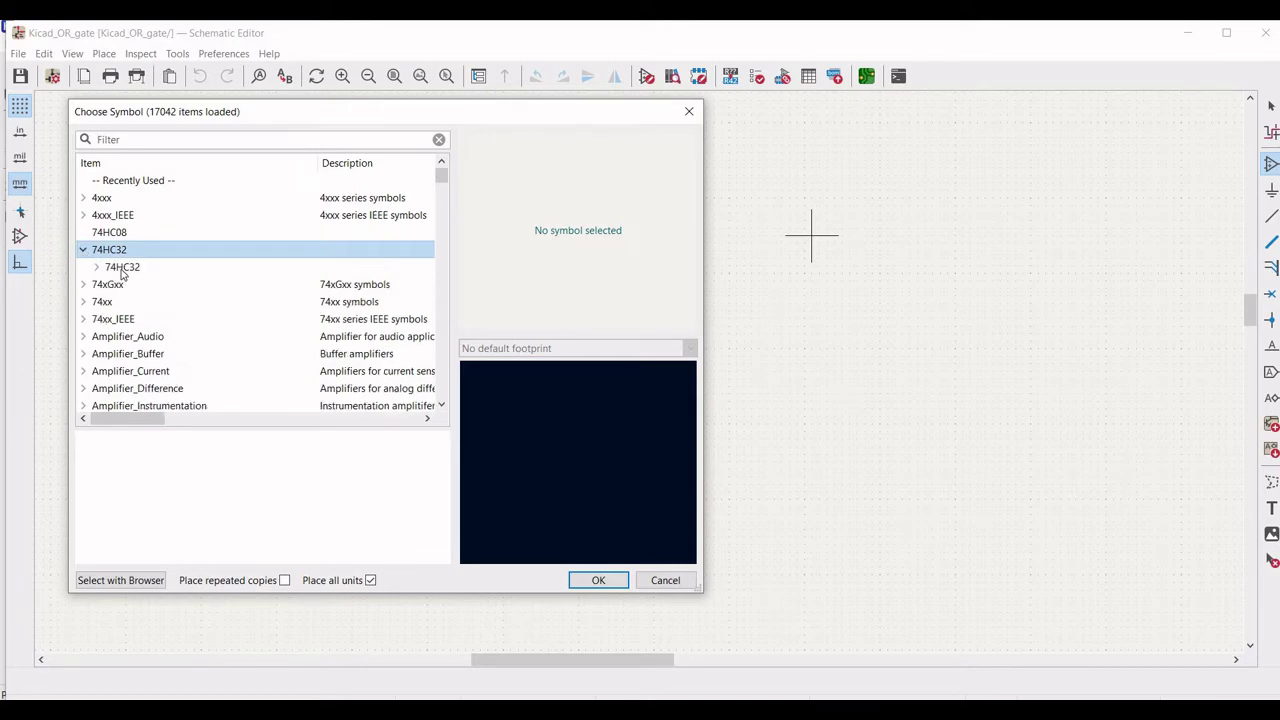
click(115, 268)
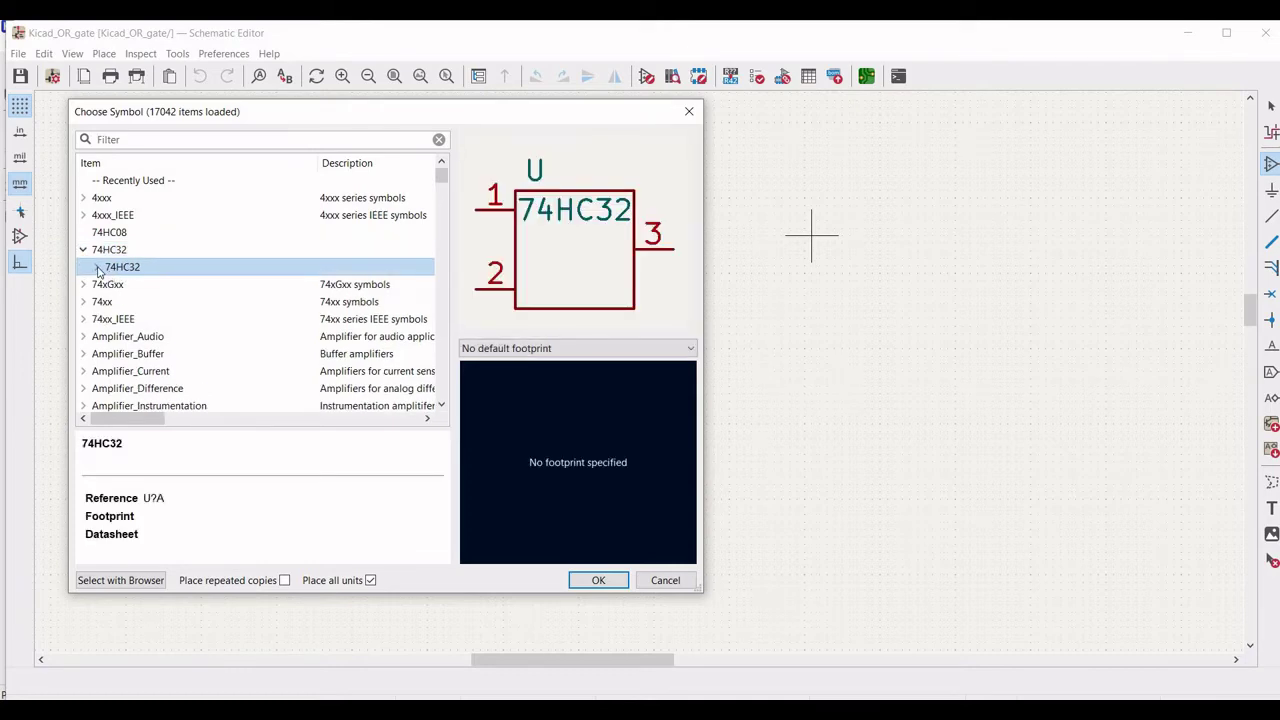
click(97, 267)
key(Down)
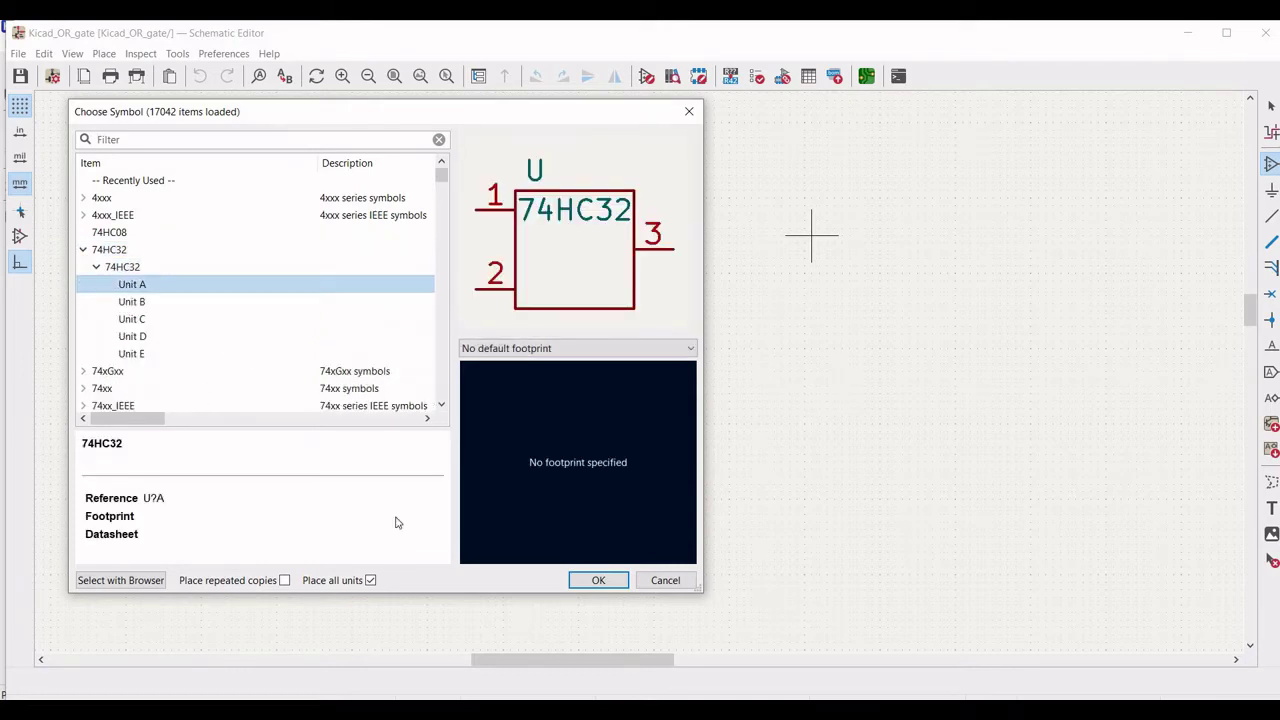
click(596, 580)
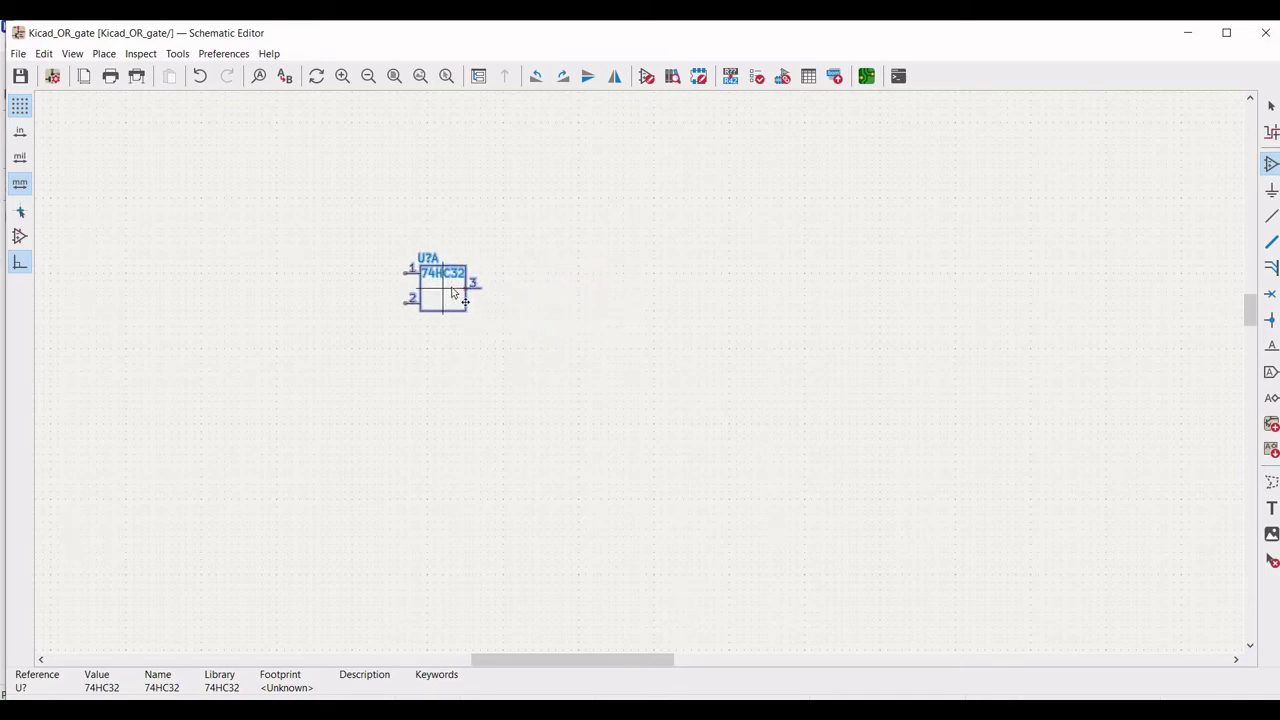
click(453, 289)
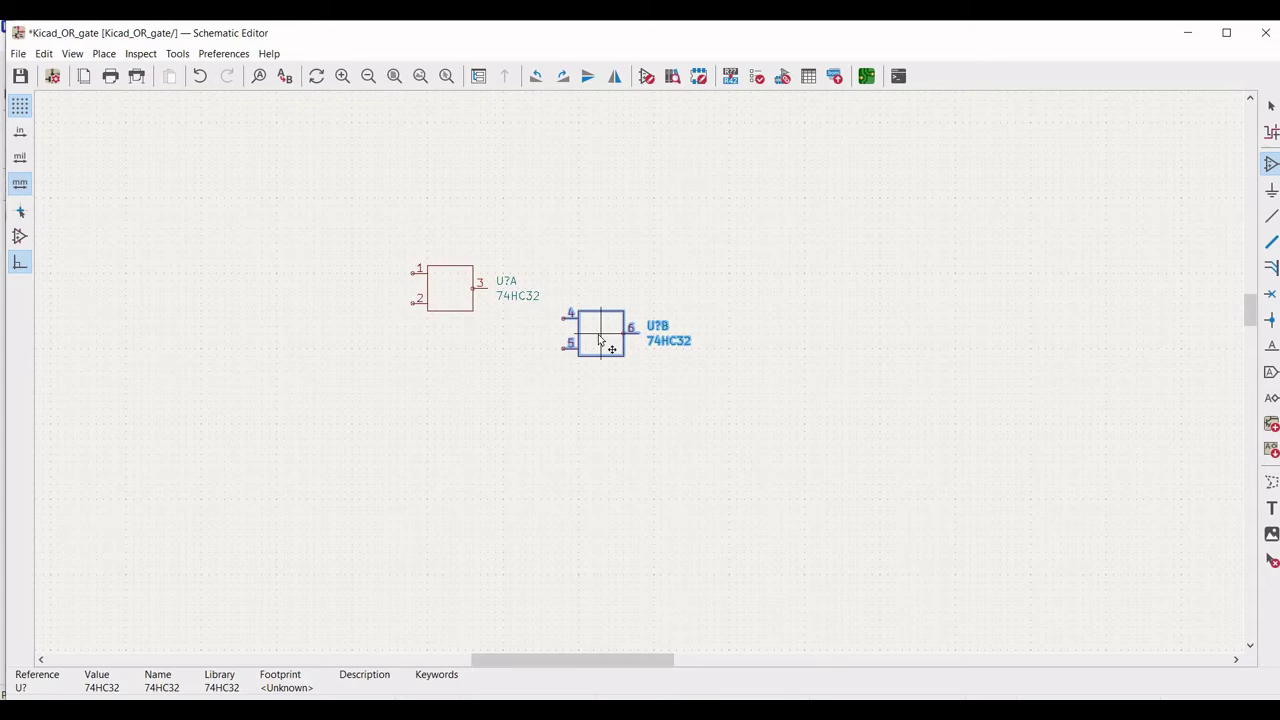
key(Escape)
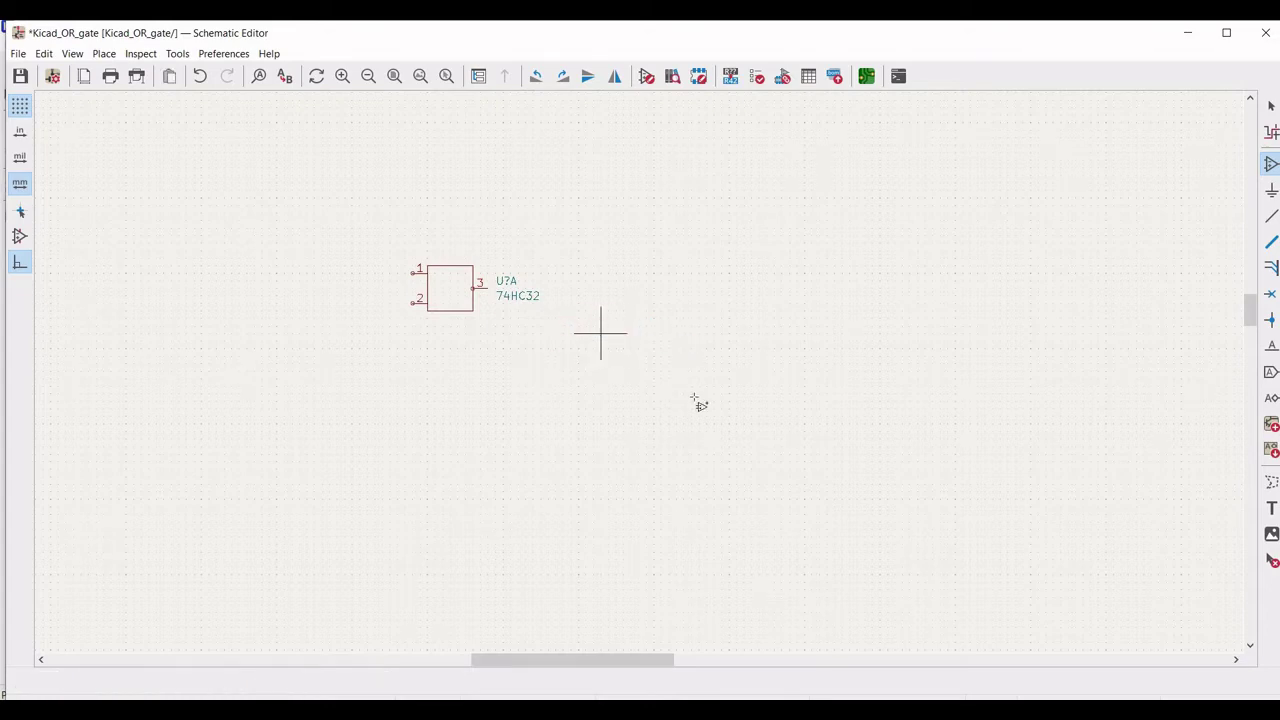
Place Unit E of the 74HC32, with the VCC and GND pins, below and to the right of Unit A
click(706, 447)
click(148, 268)
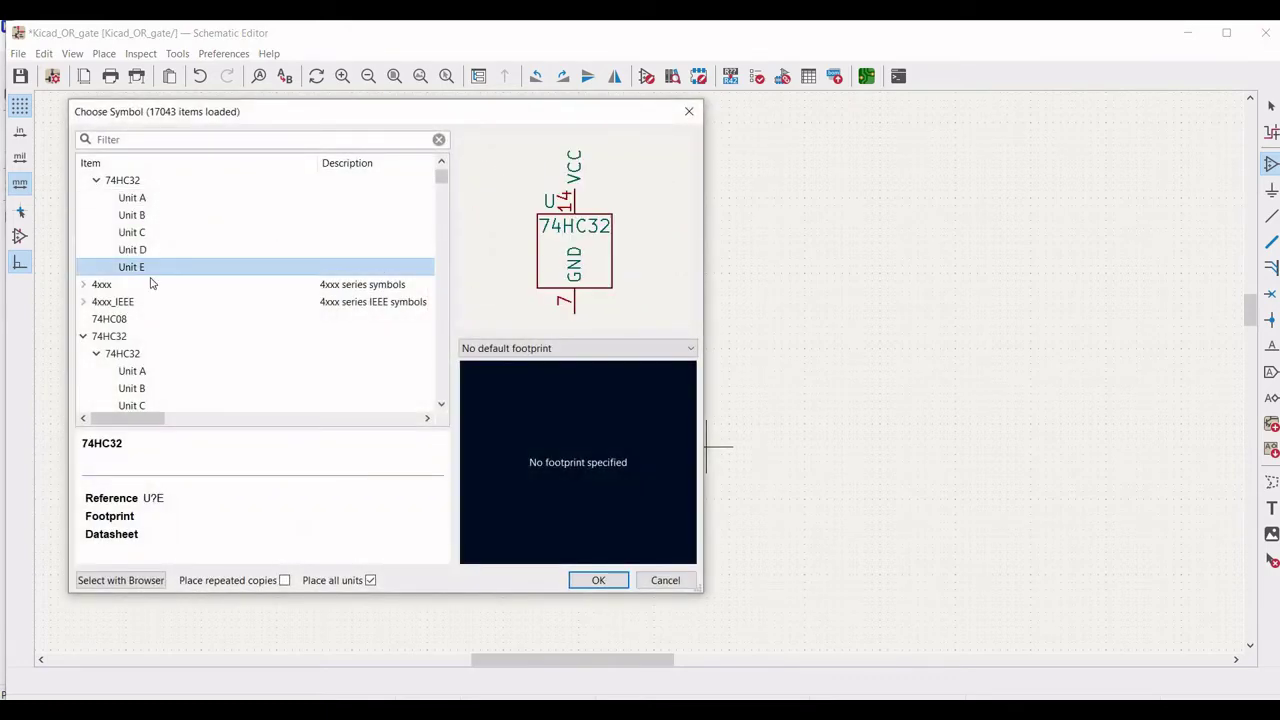
click(598, 580)
click(745, 480)
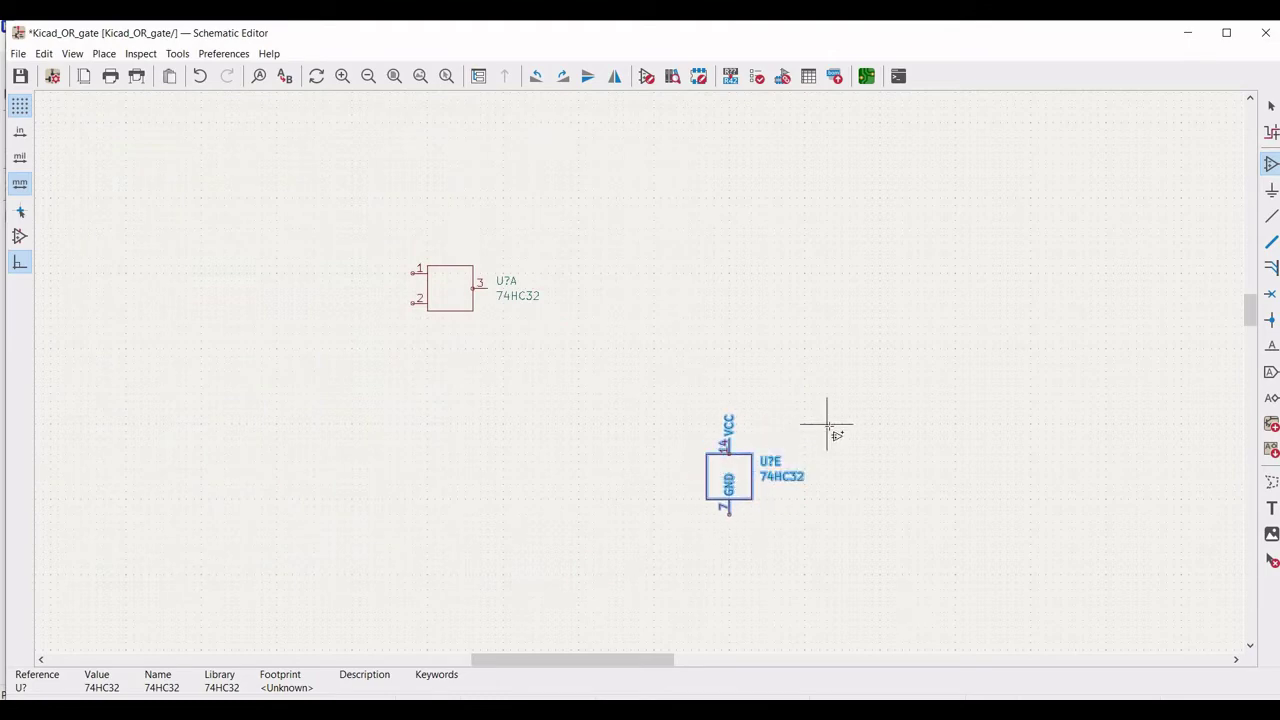
key(Escape)
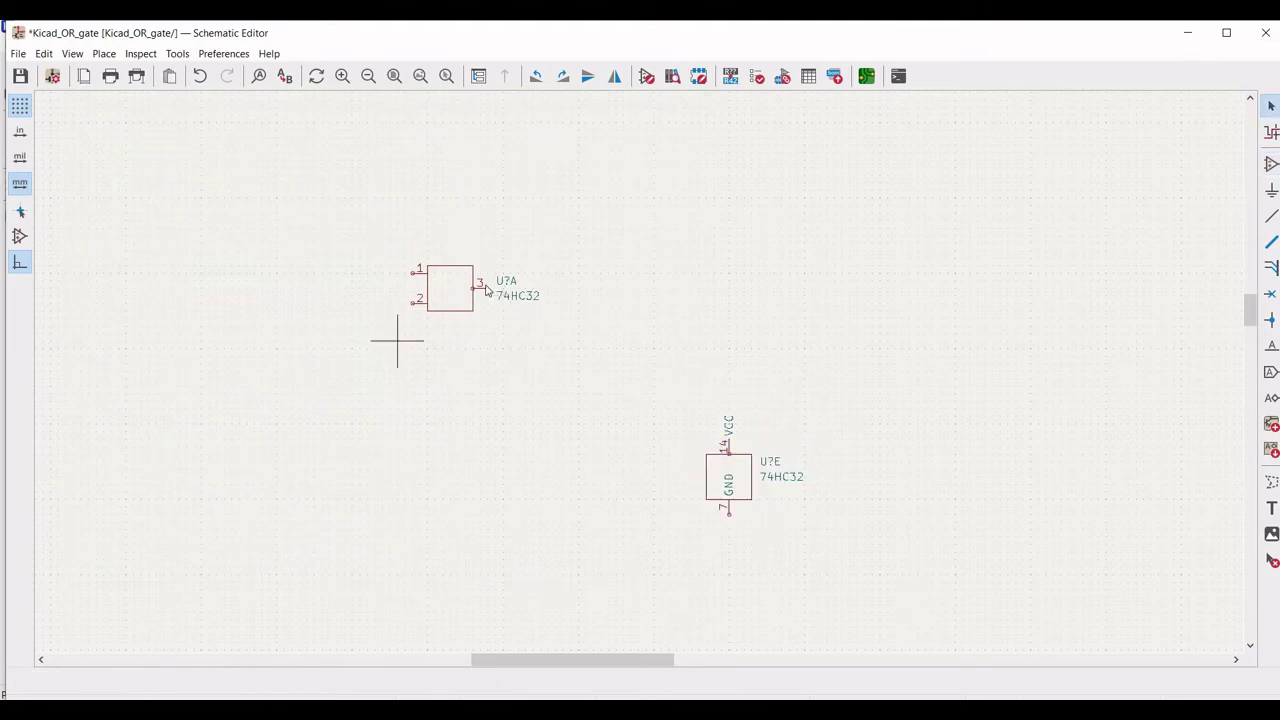
Place a VSOURCE symbol from the pspice library below and to the left of 74HC32 Unit A
click(1268, 168)
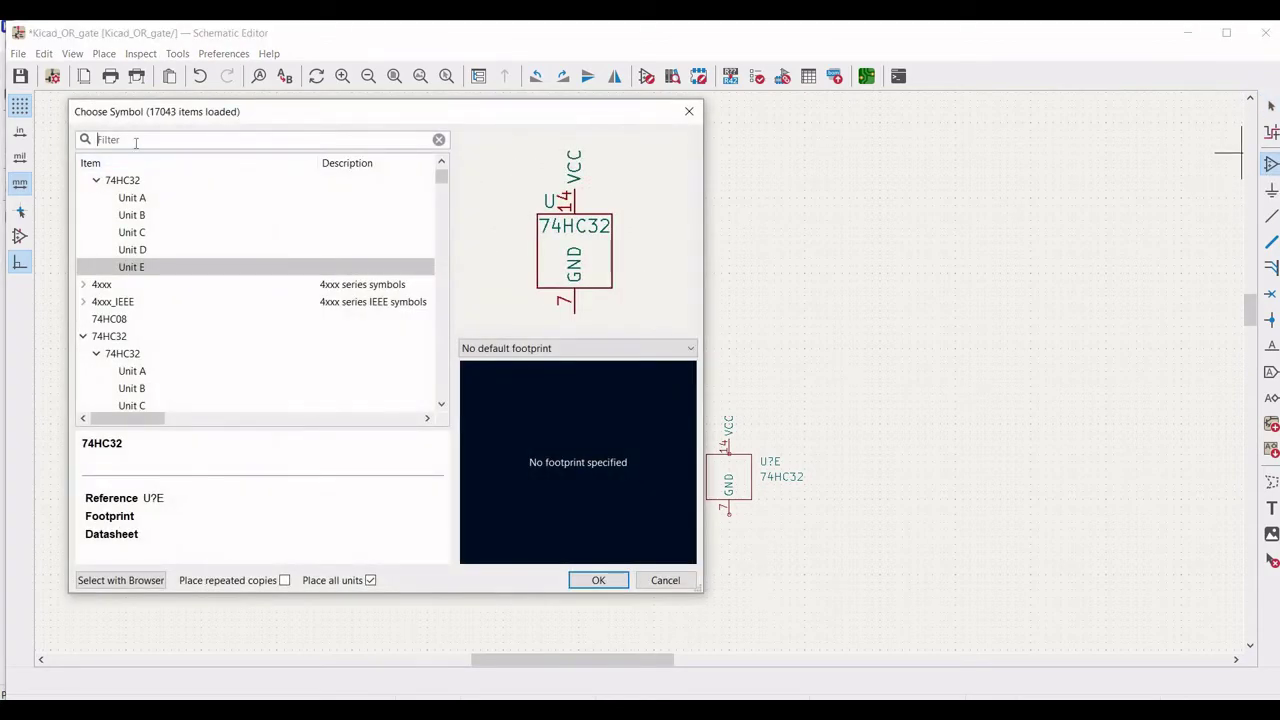
text(pspice)
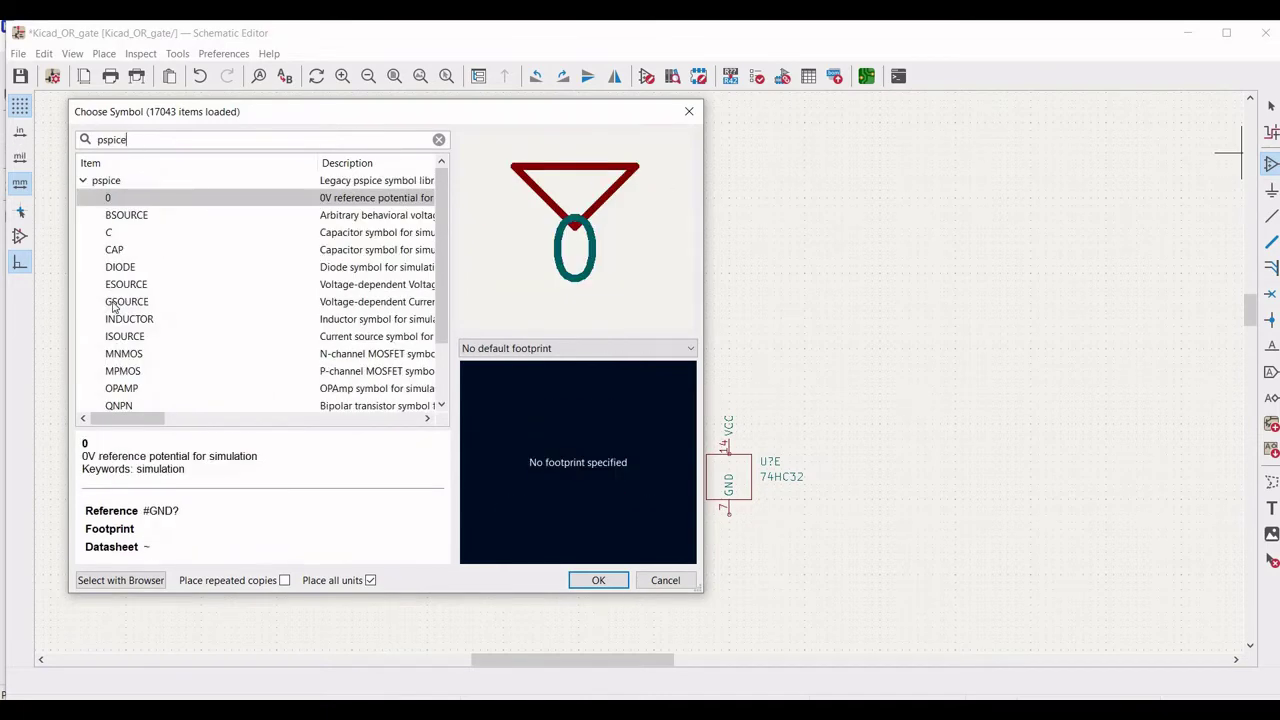
scroll(120, 368, down, 2)
click(135, 388)
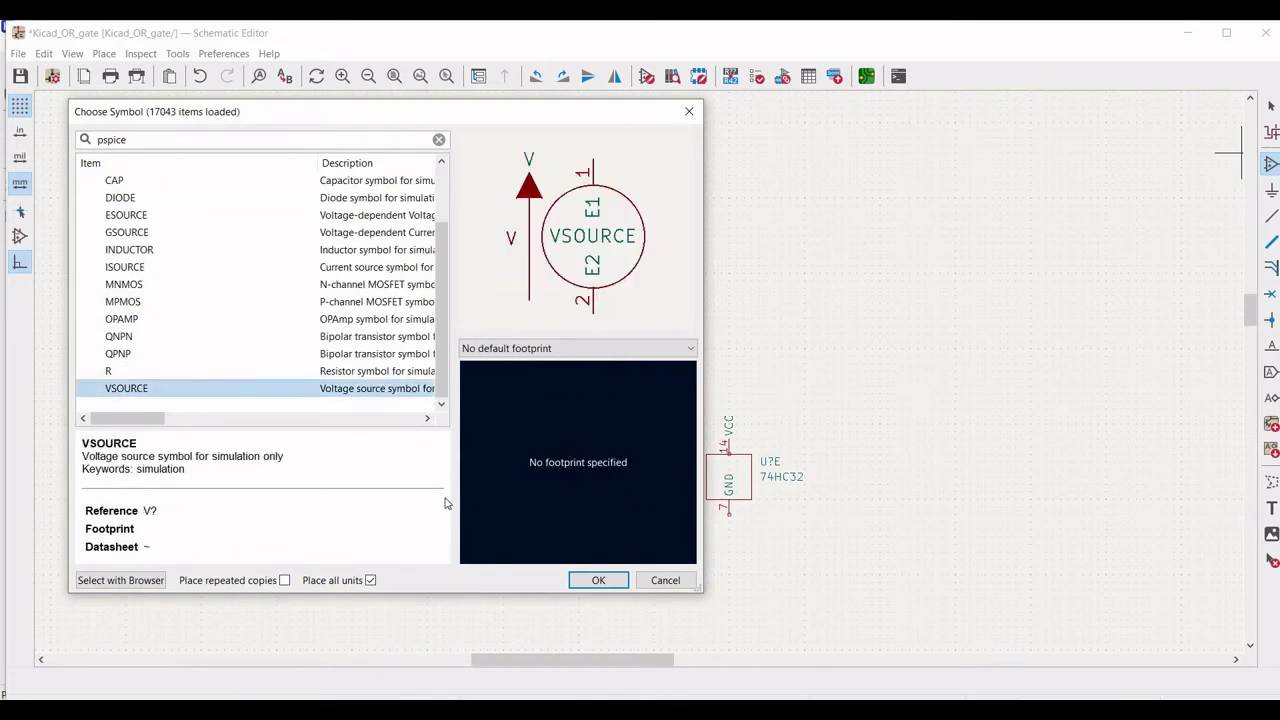
click(598, 581)
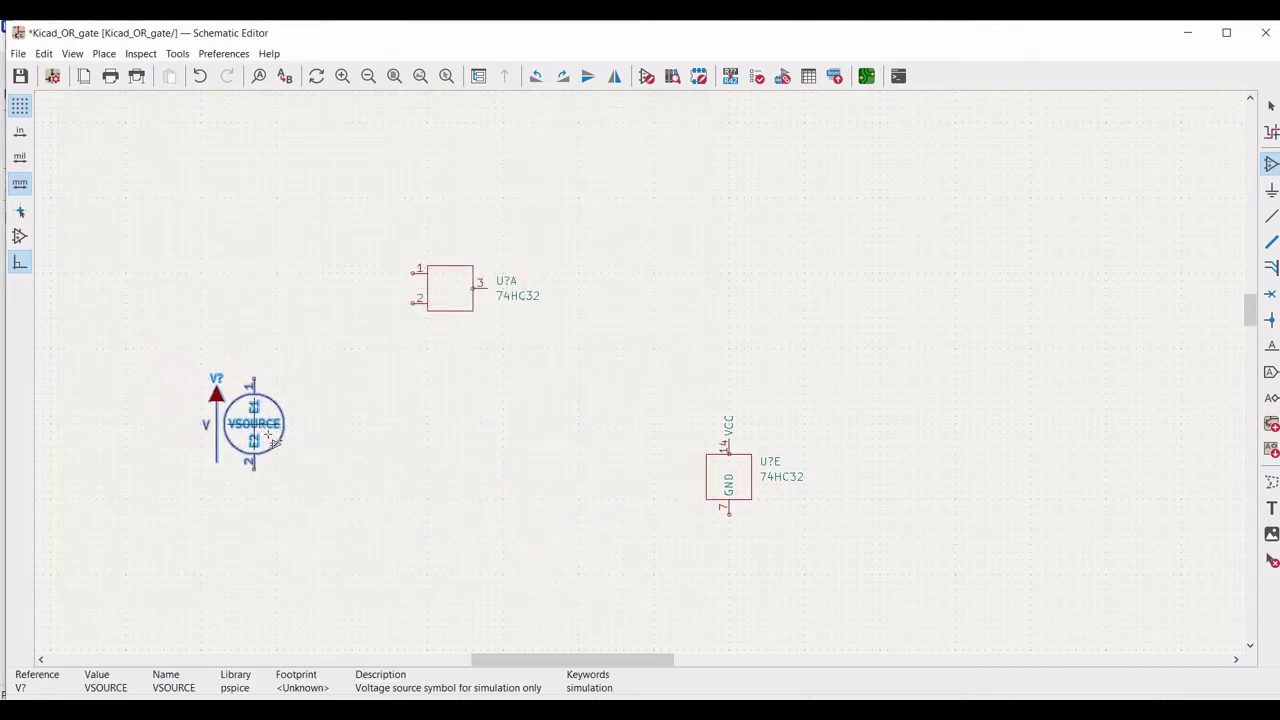
click(267, 435)
key(Escape)
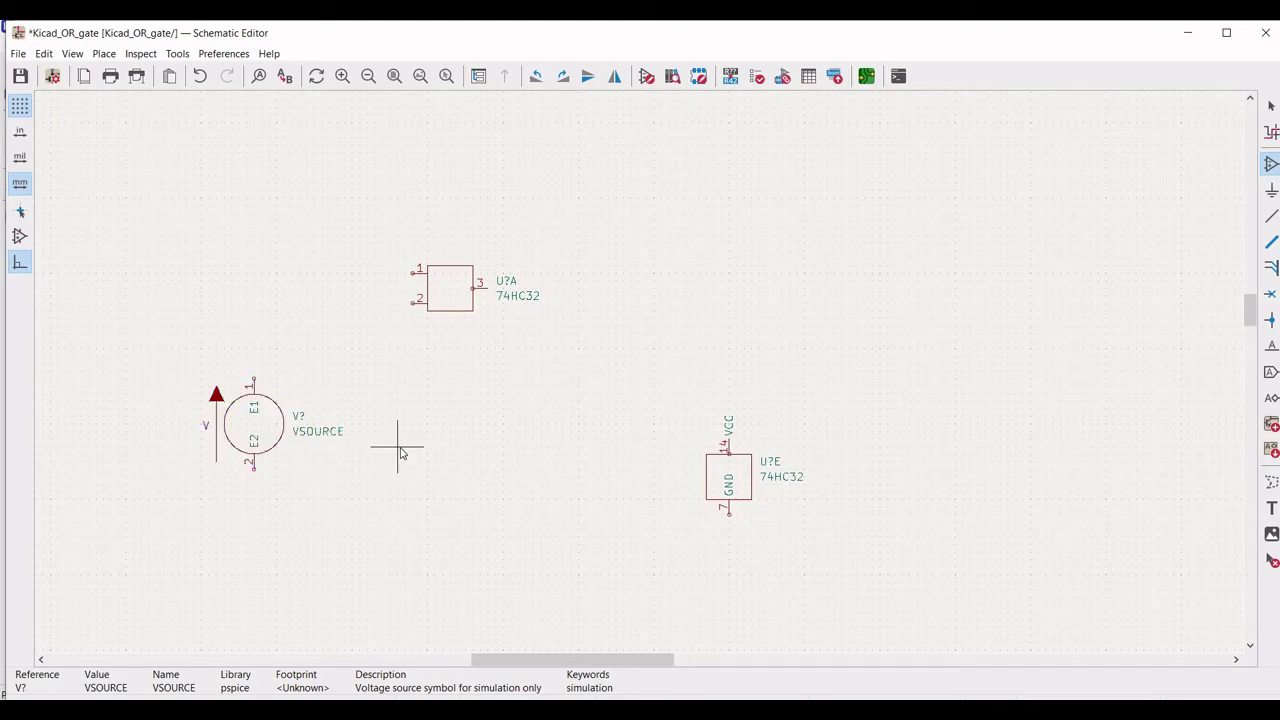
Place a second VSOURCE to the right of the first one, below Unit A's input pins
click(400, 452)
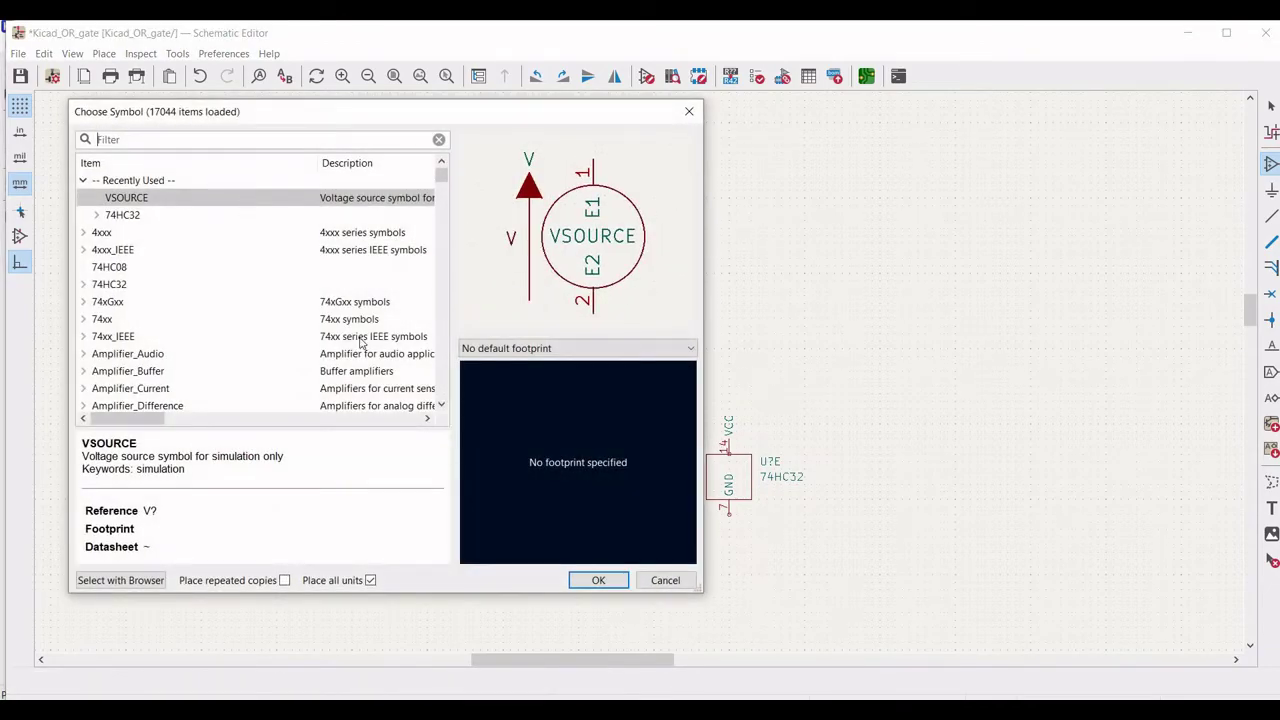
click(596, 580)
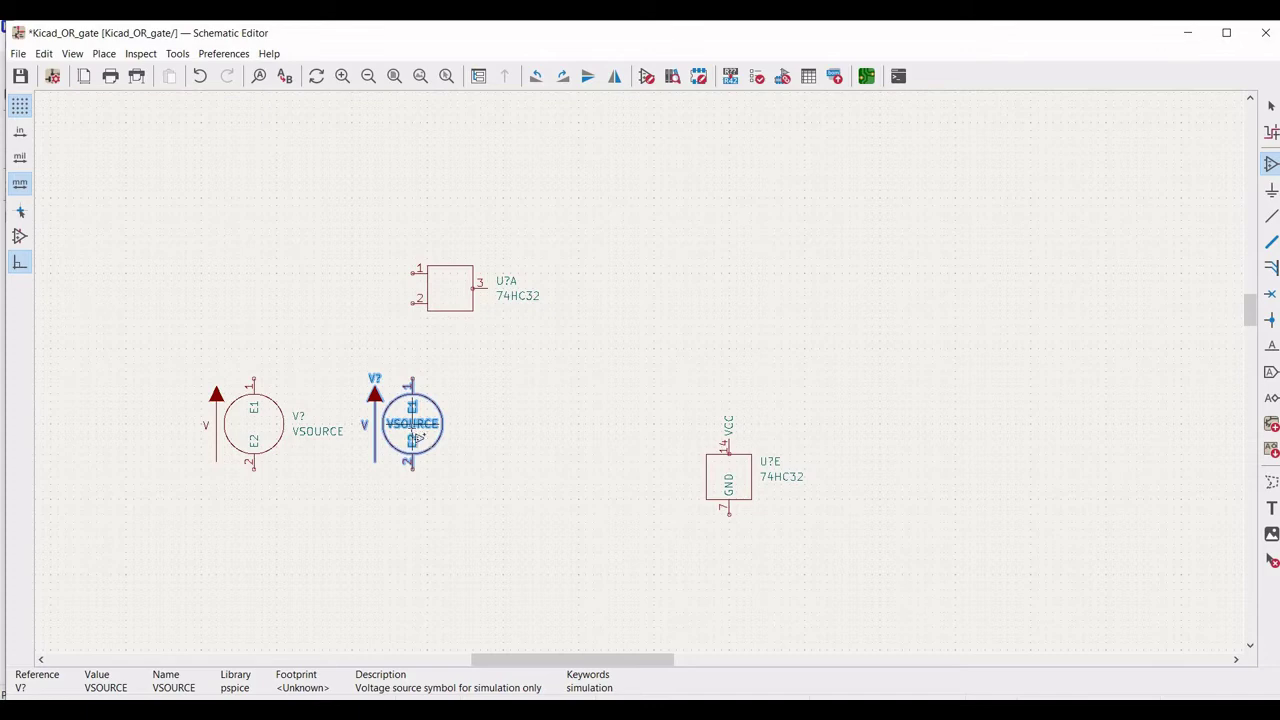
click(414, 436)
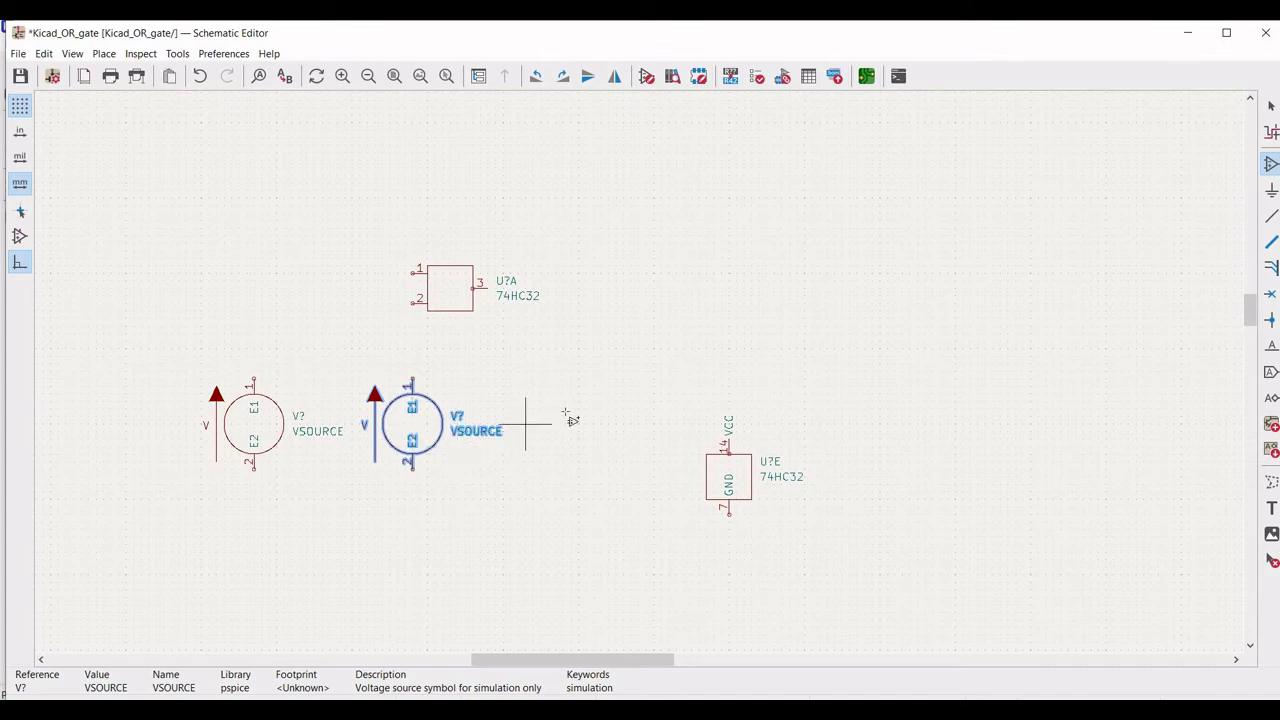
key(Escape)
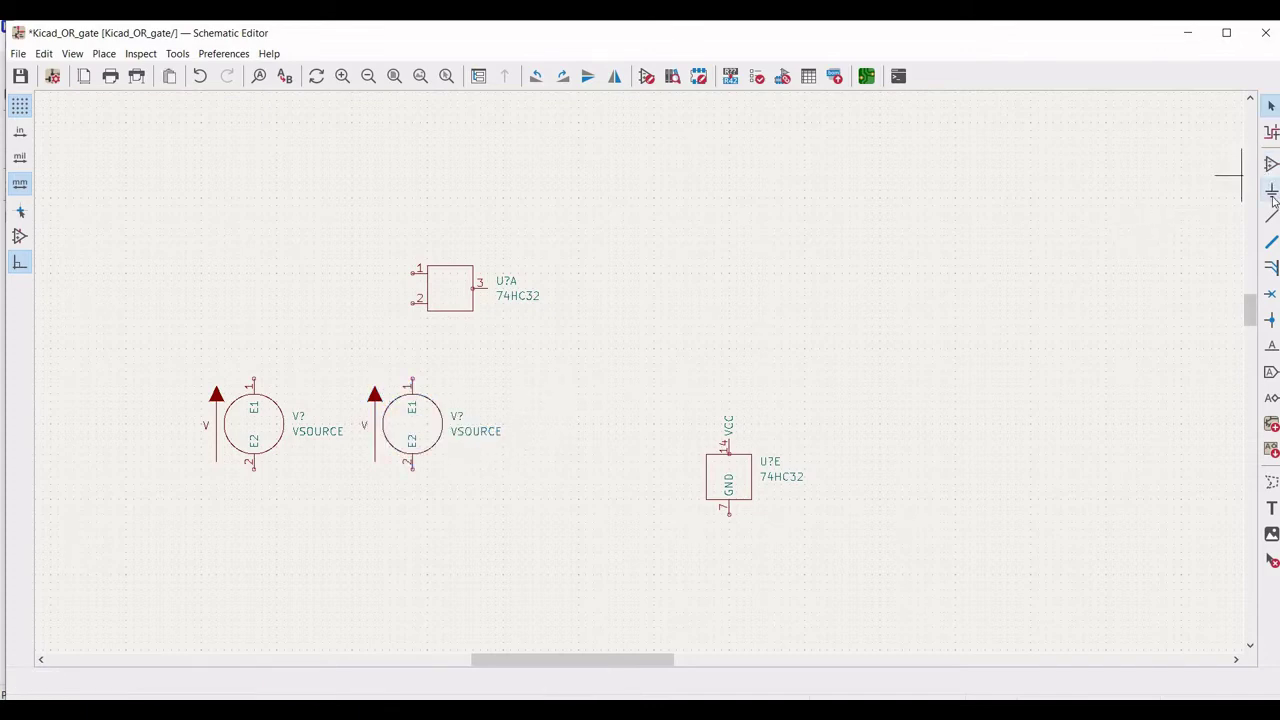
Attach a GND power symbol to pin 2 of each of the two voltage sources
click(1271, 192)
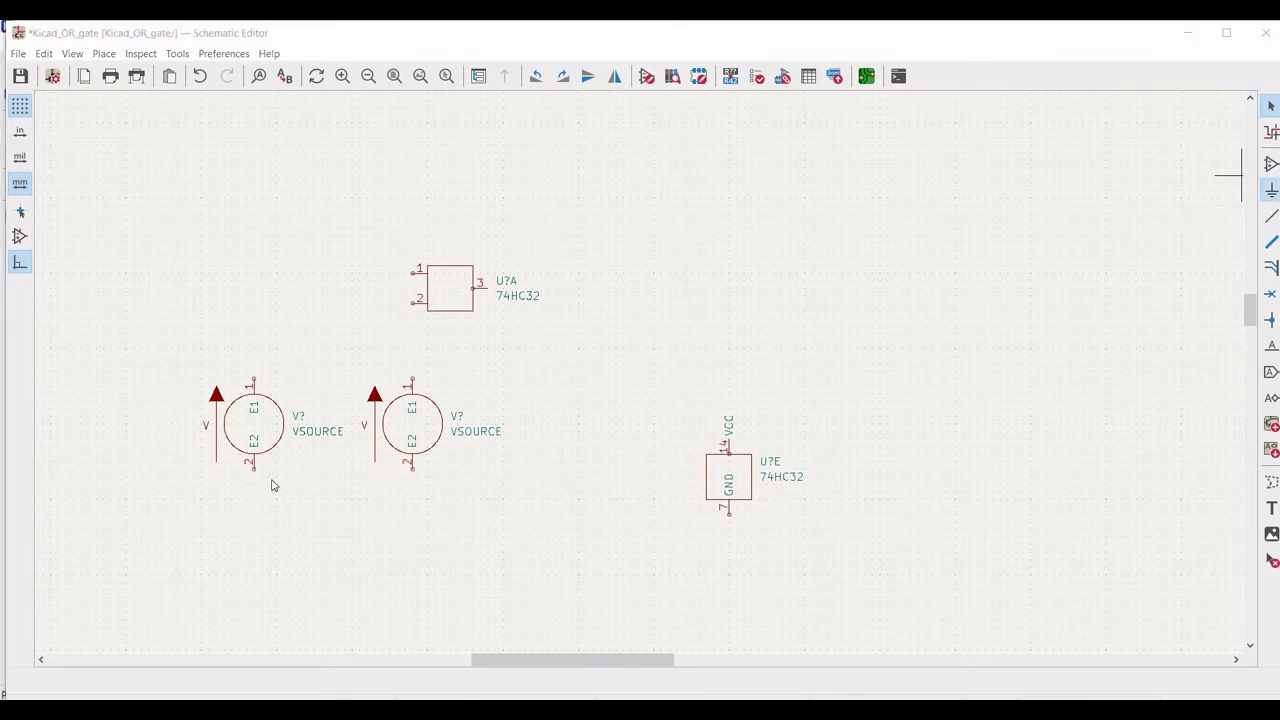
click(242, 551)
text(gnd)
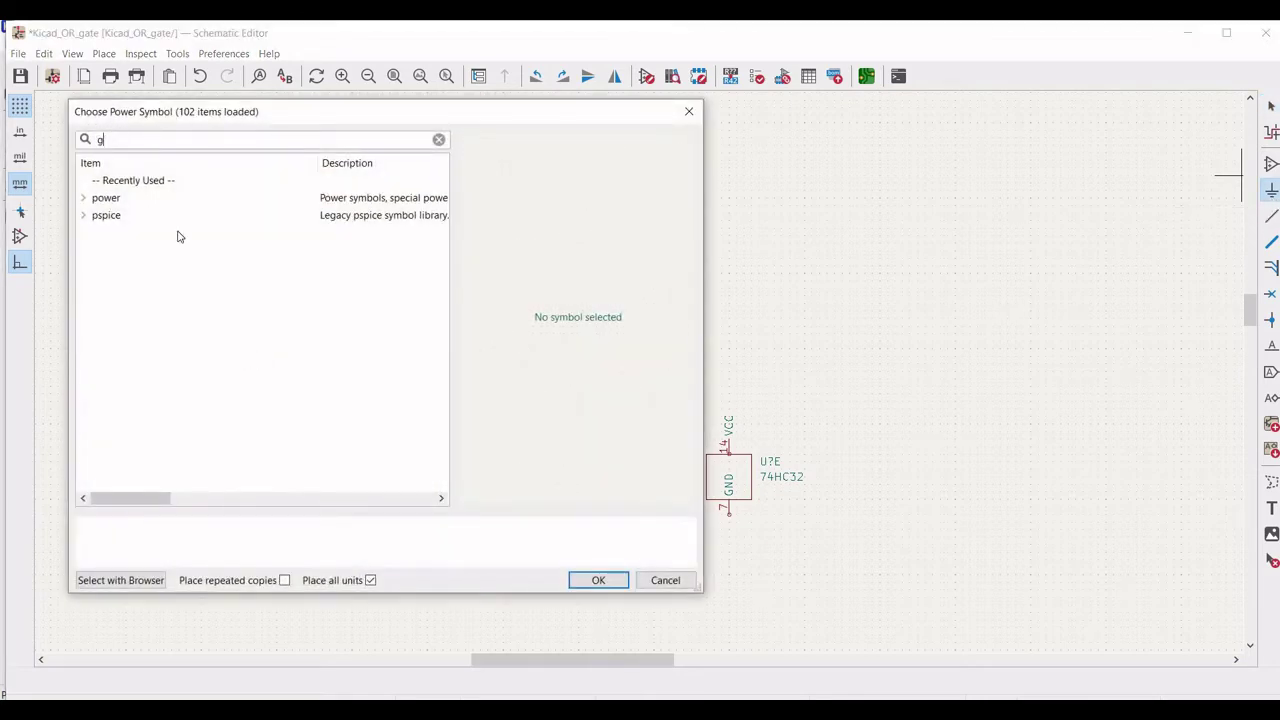
click(598, 581)
click(256, 480)
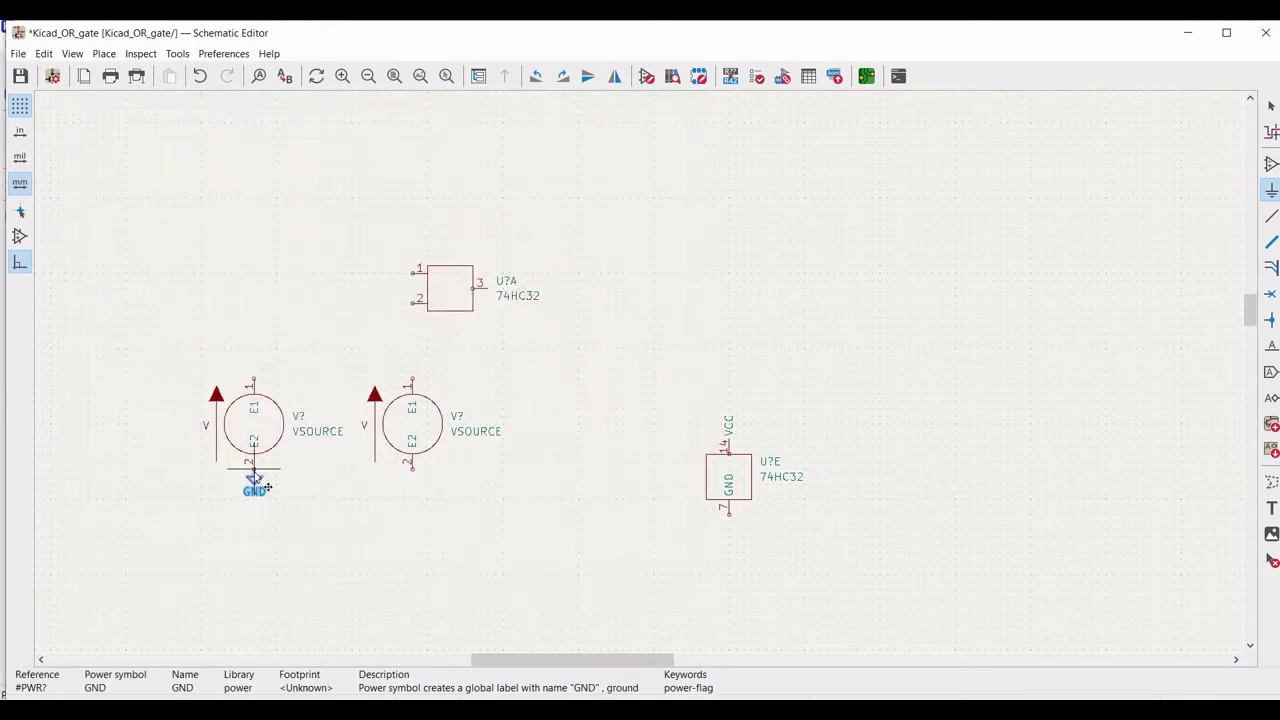
click(414, 472)
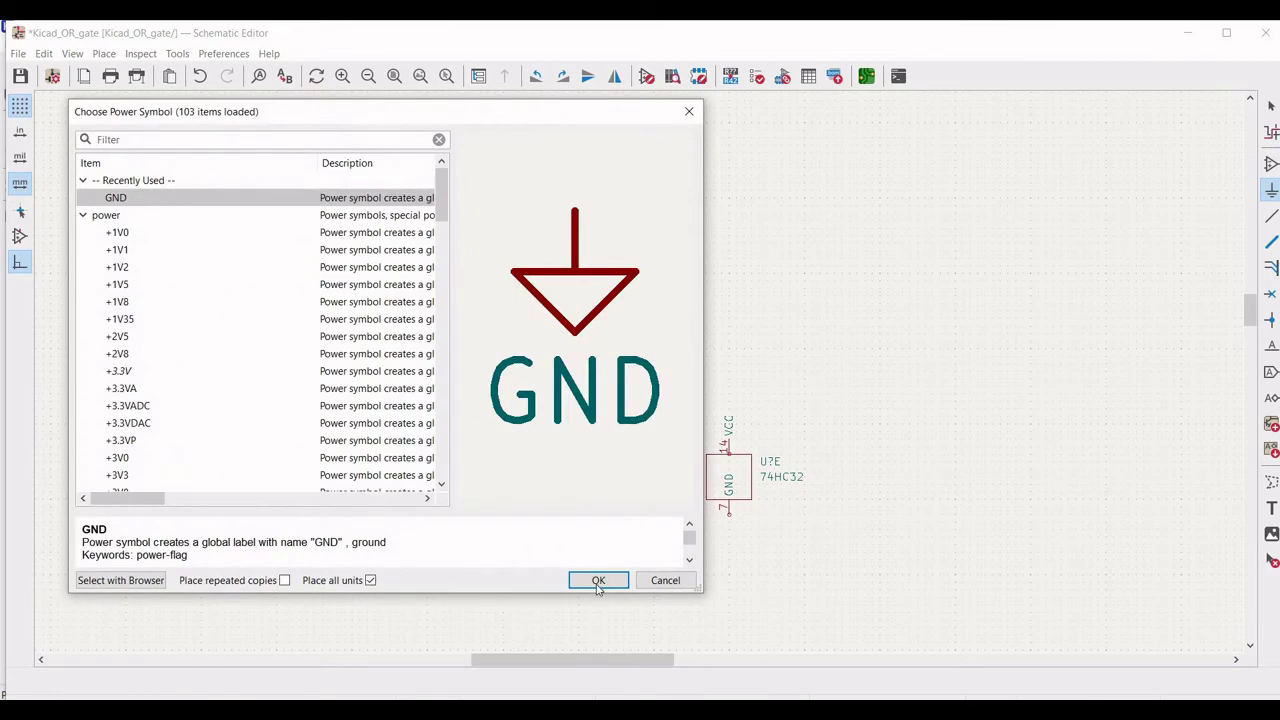
key(Return)
click(412, 480)
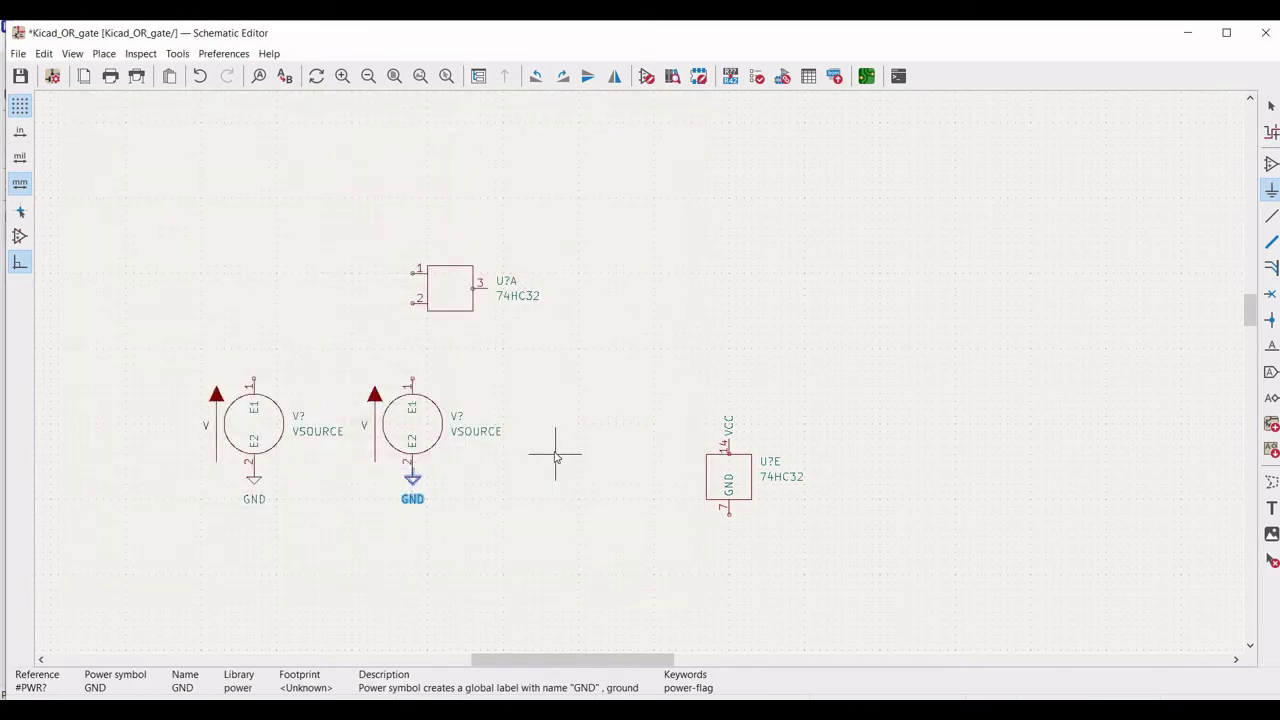
key(Escape)
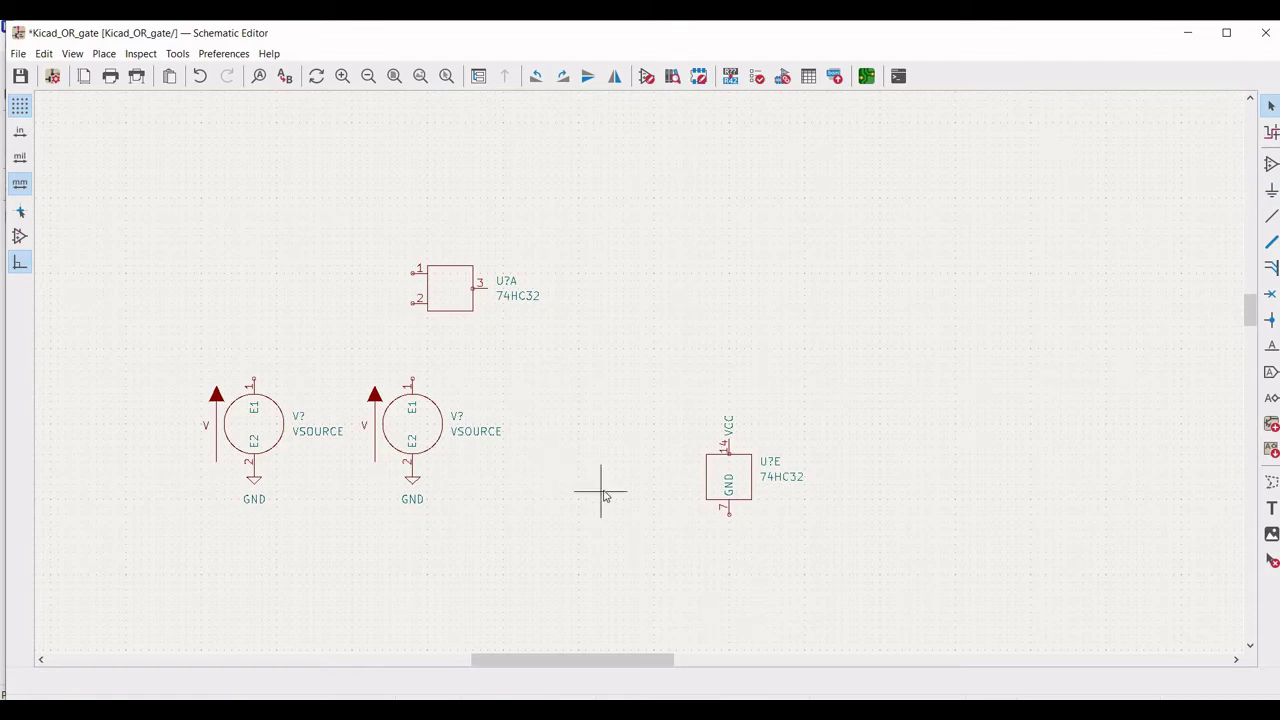
Wire pin 1 of the left source to Unit A's pin 1 and pin 1 of the right source to Unit A's pin 2
click(1270, 220)
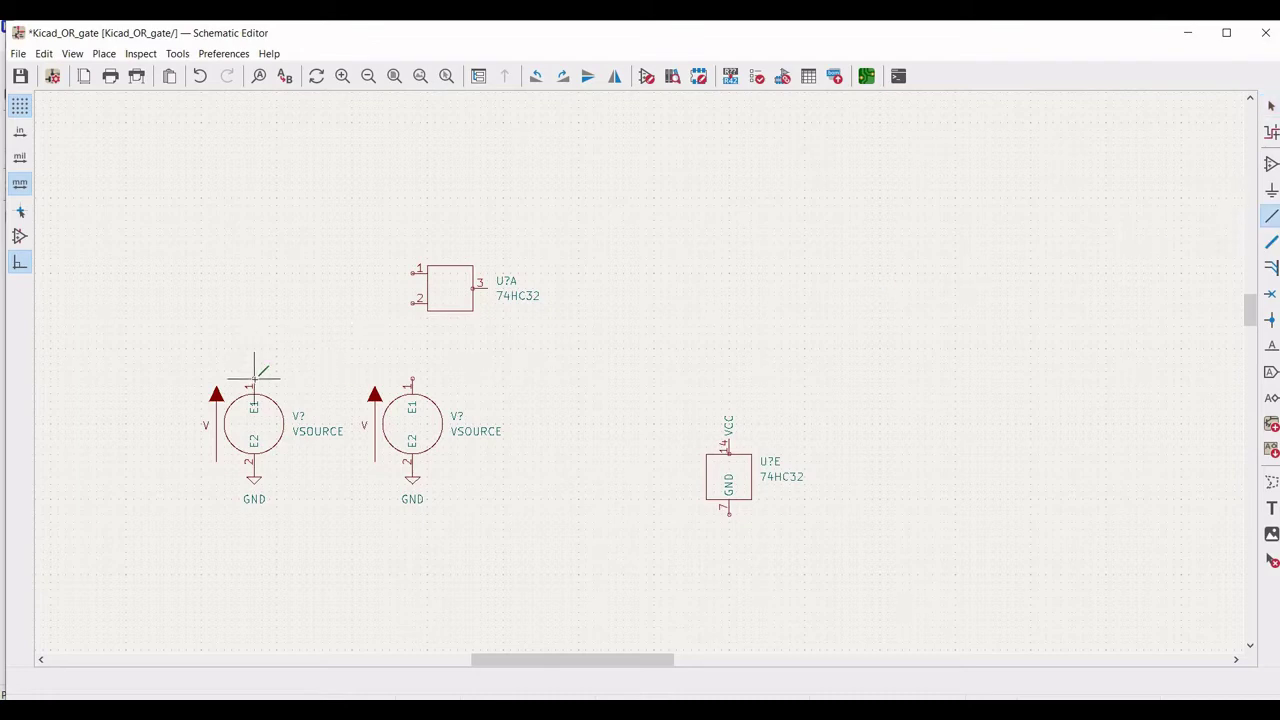
click(413, 271)
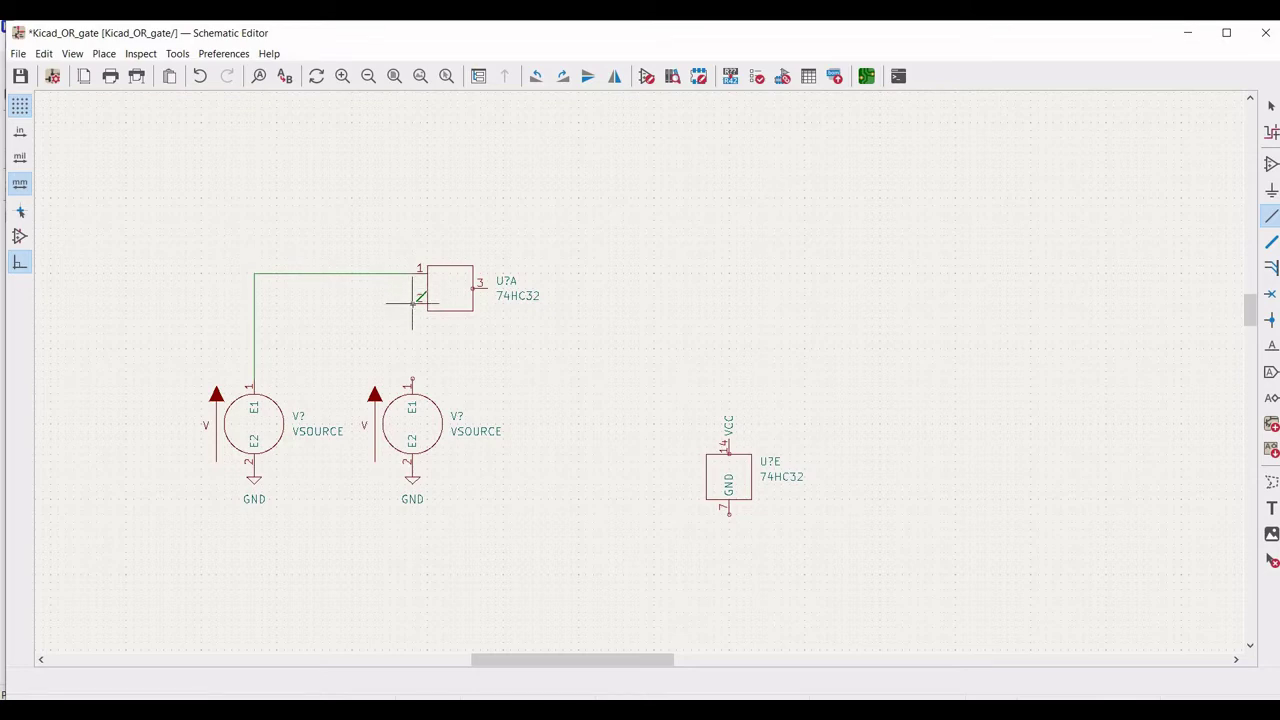
click(412, 302)
key(Escape)
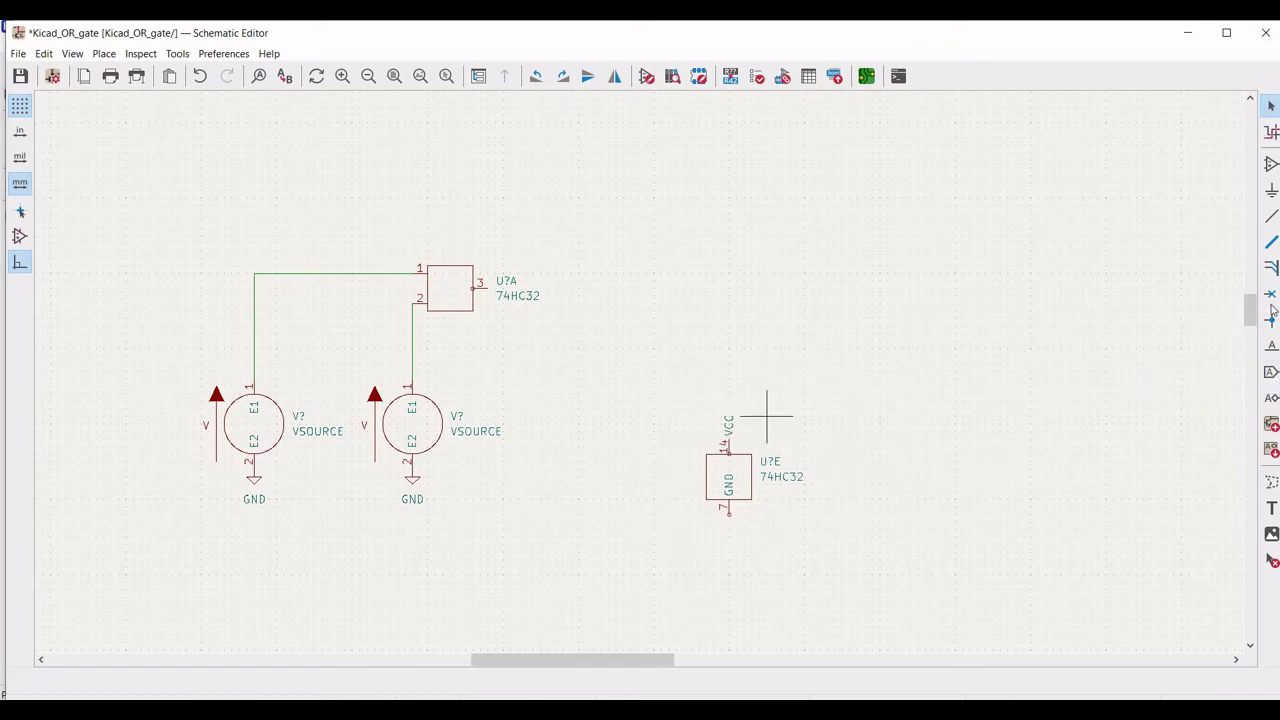
Place a third VSOURCE to the right of 74HC32 Unit E
click(1271, 165)
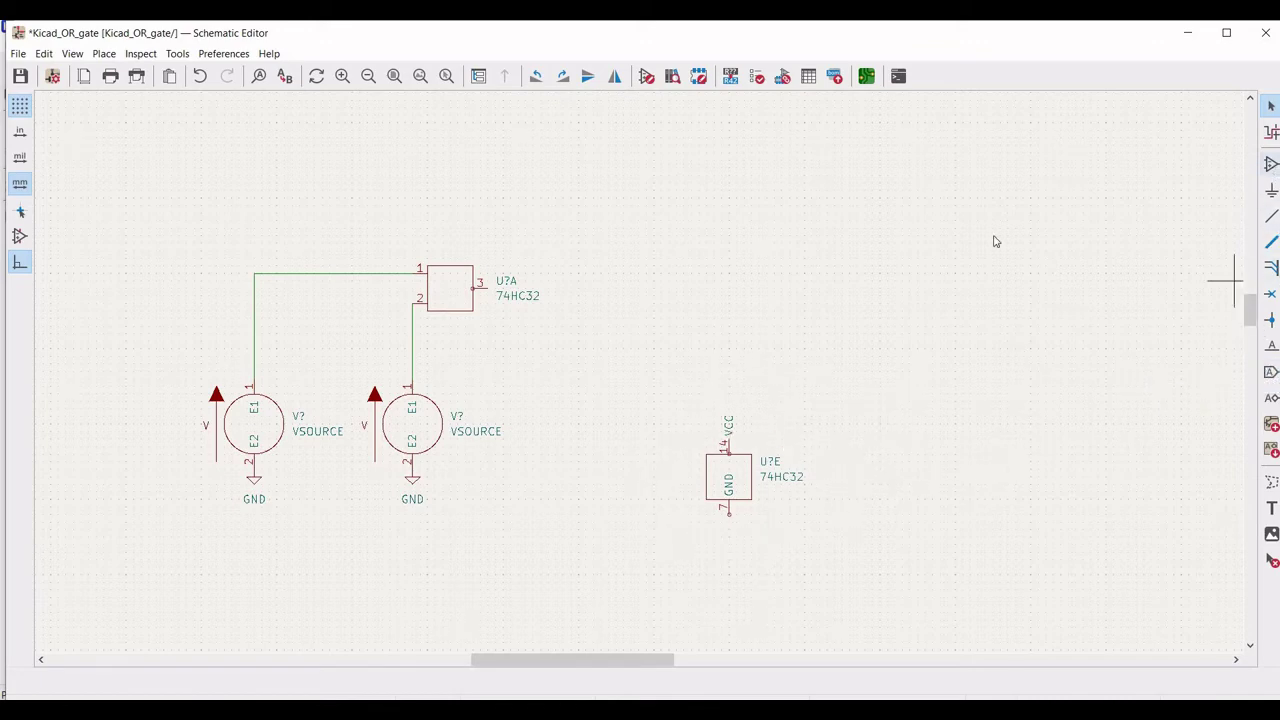
click(143, 309)
click(138, 199)
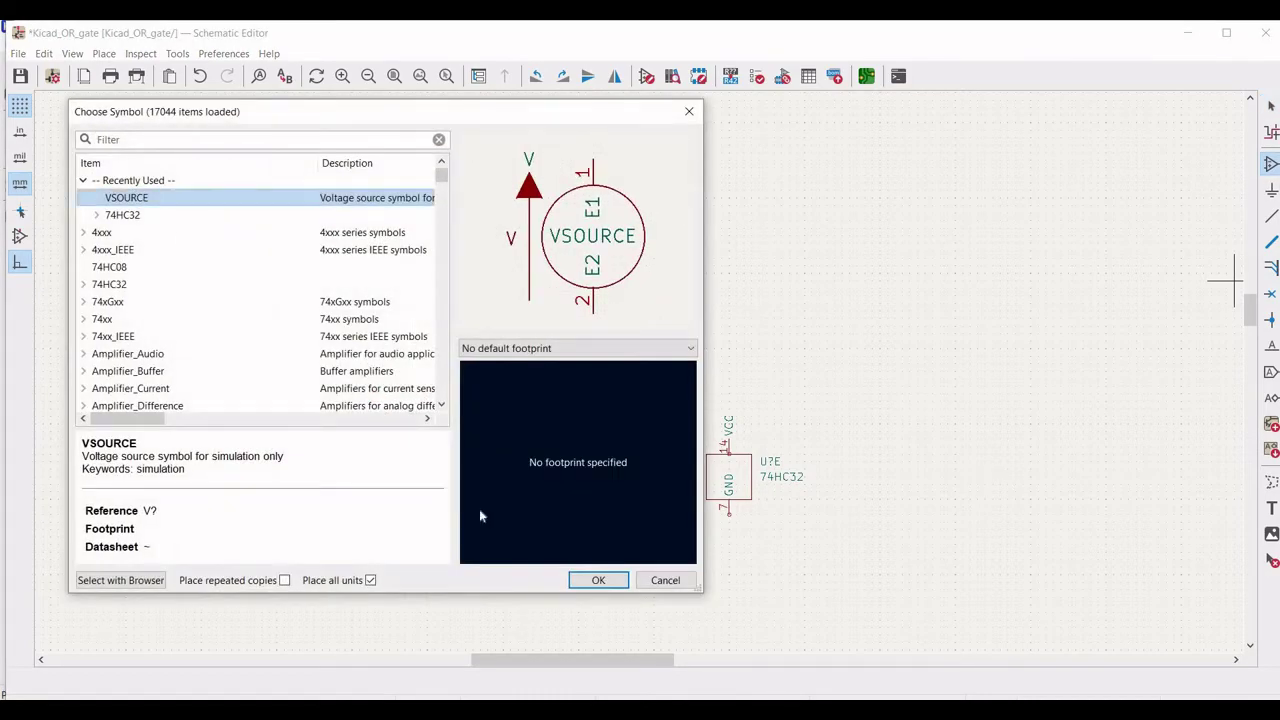
click(598, 581)
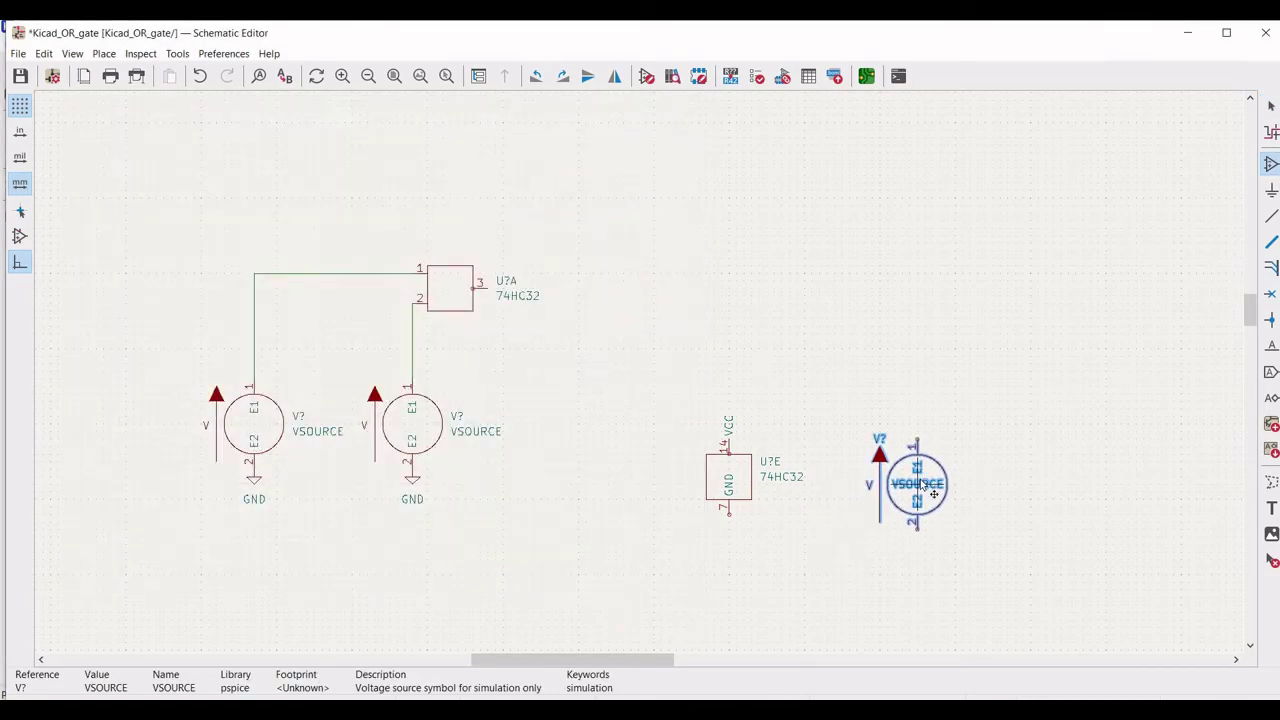
click(922, 486)
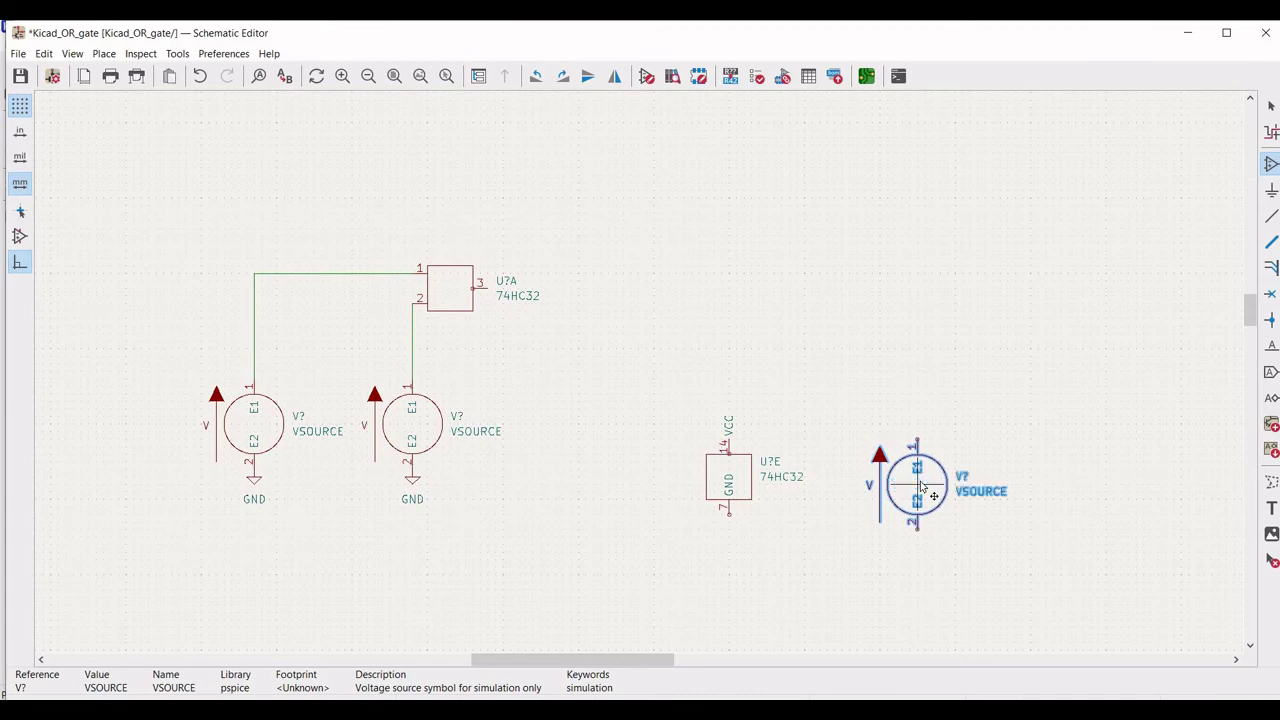
click(1271, 216)
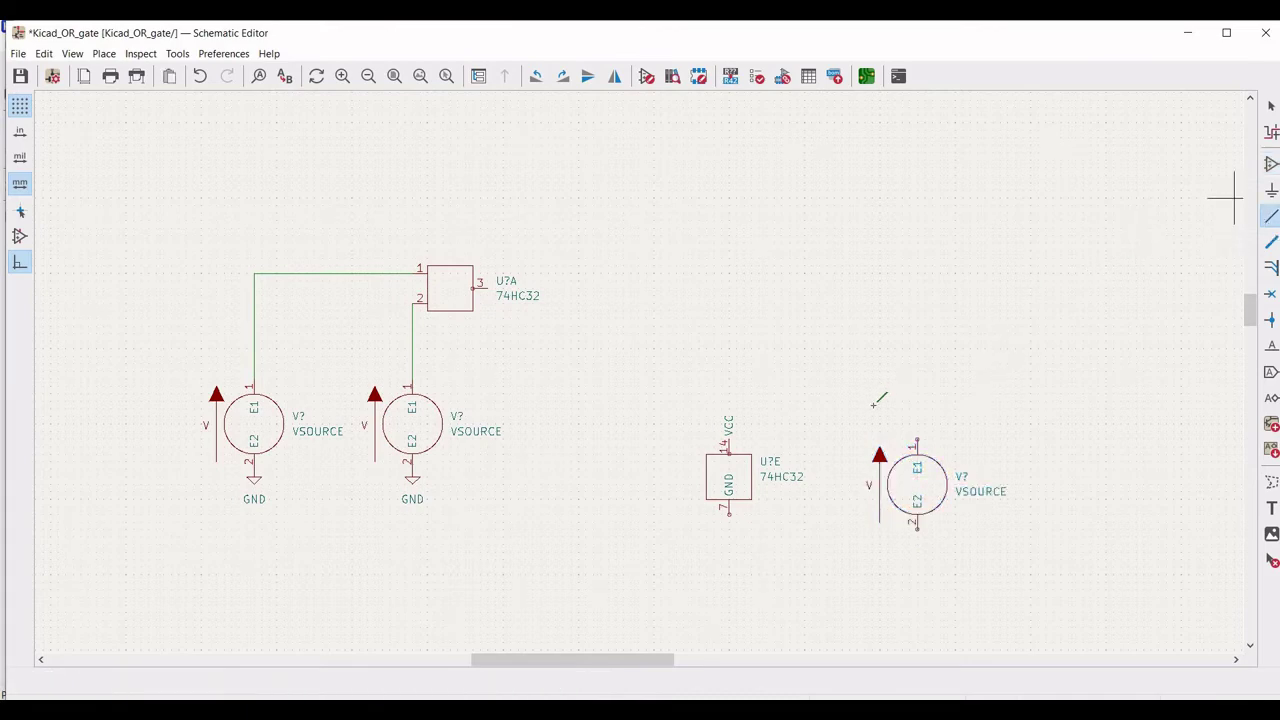
click(917, 438)
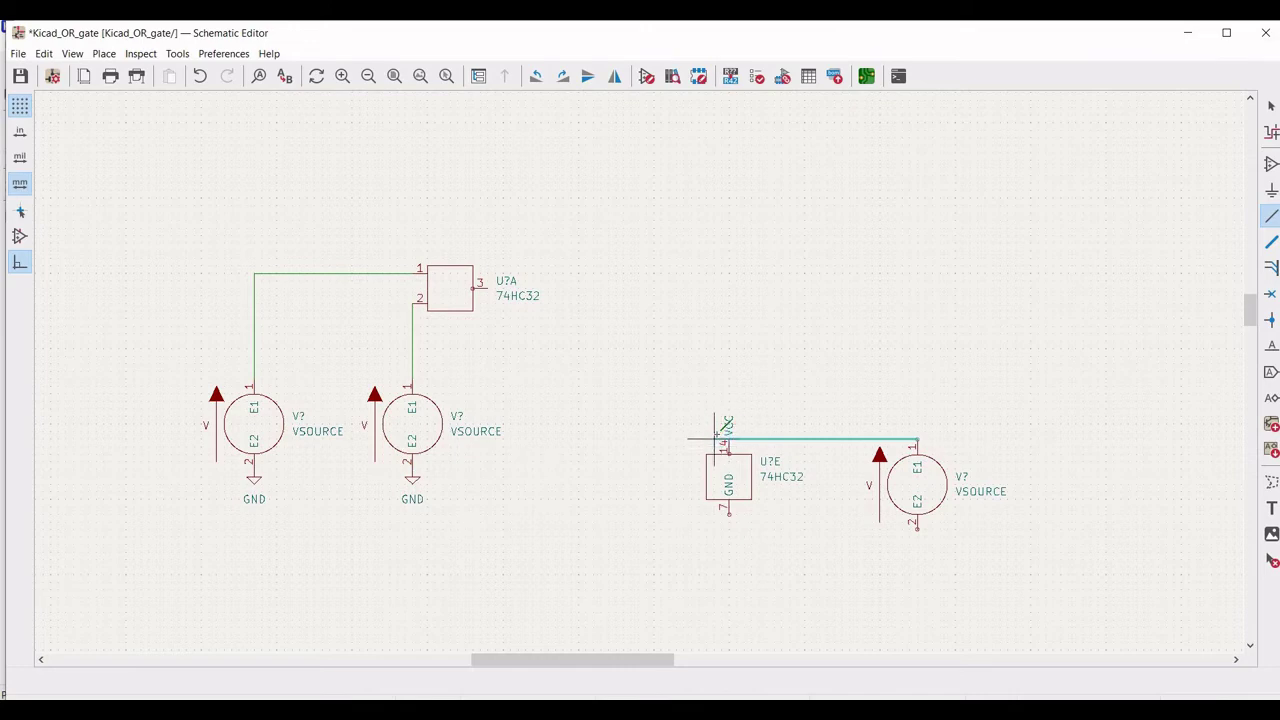
key(Escape)
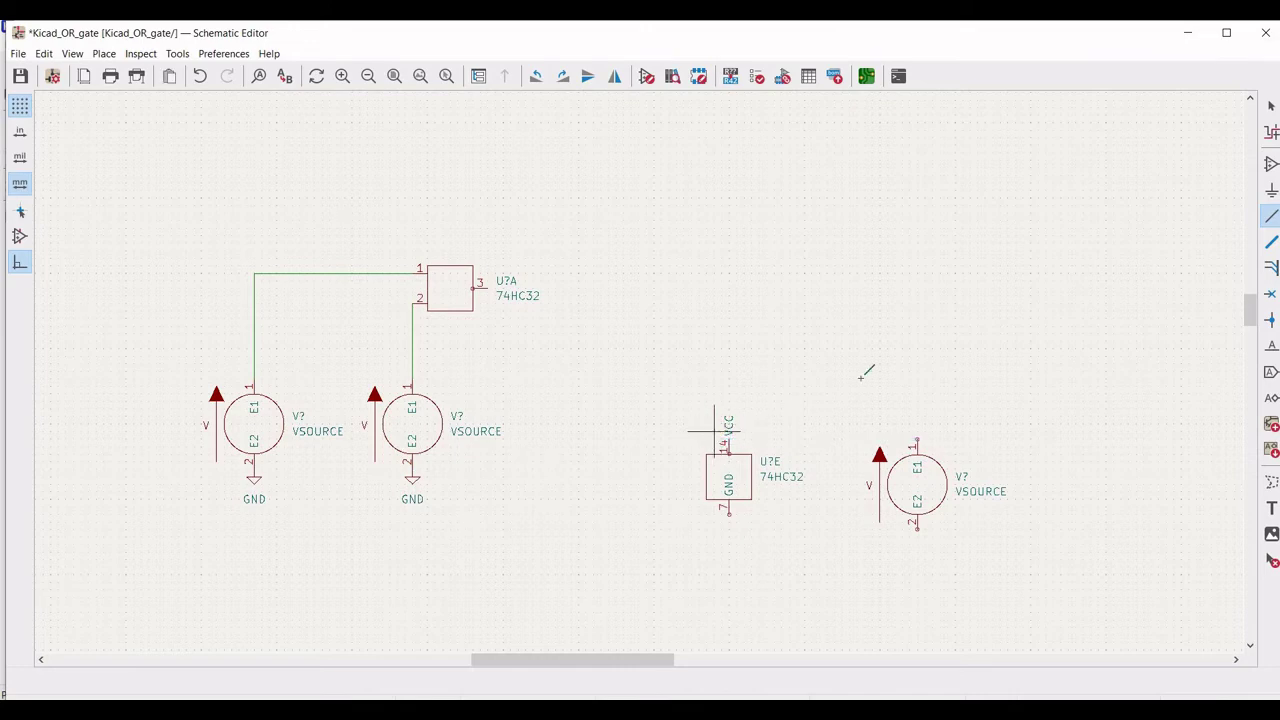
Wire Unit E's VCC pin 14 to pin 1 of the neighbouring source and its GND pin 7 to the source's pin 2
click(1271, 218)
scroll(728, 416, up, 3)
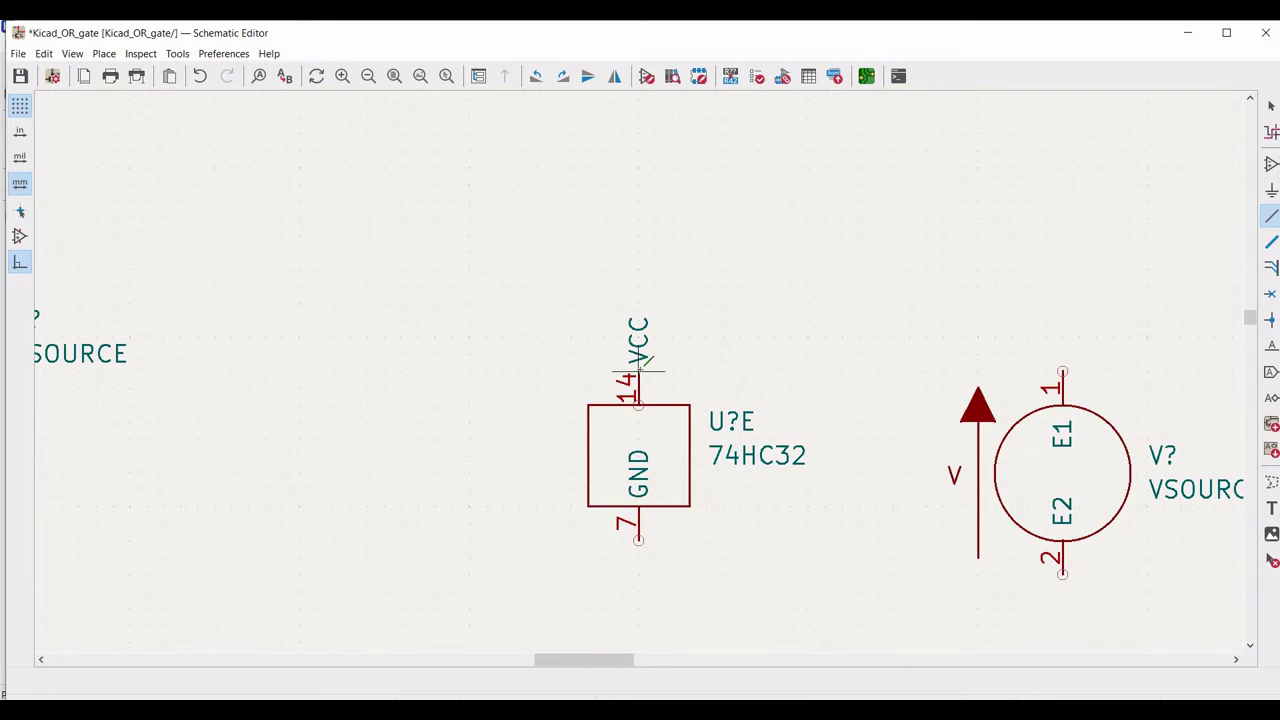
click(638, 320)
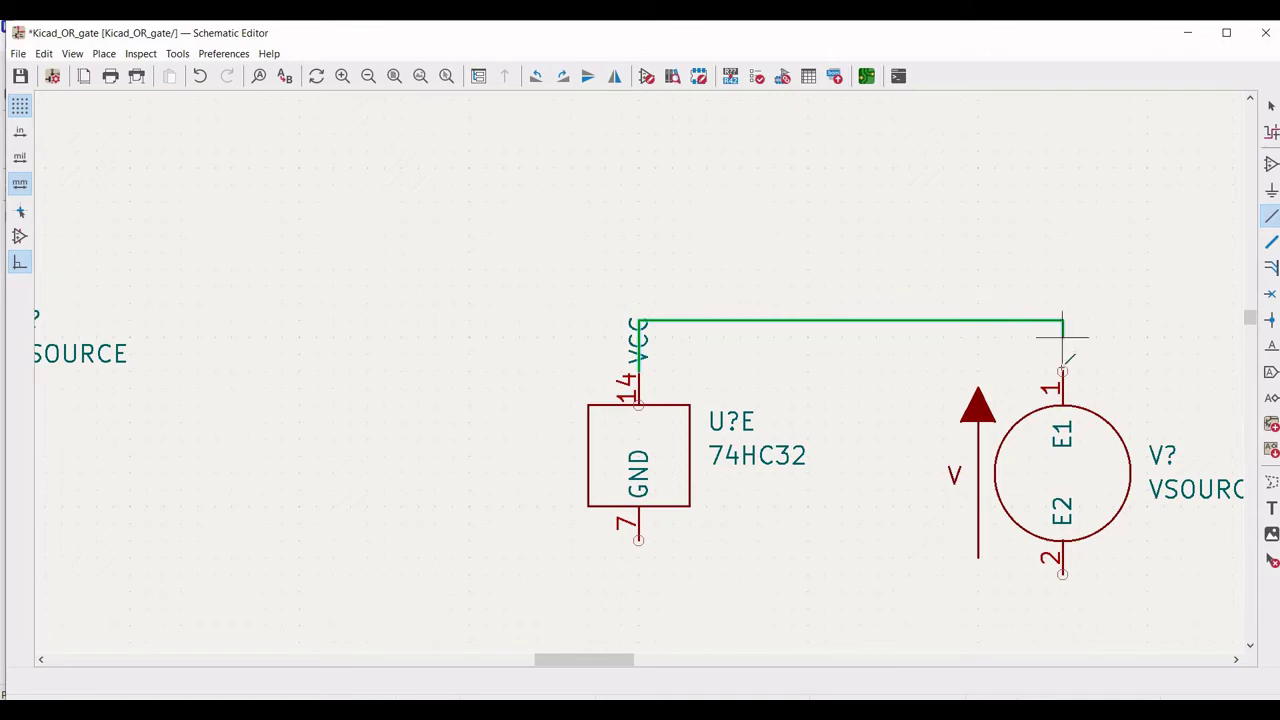
click(1062, 371)
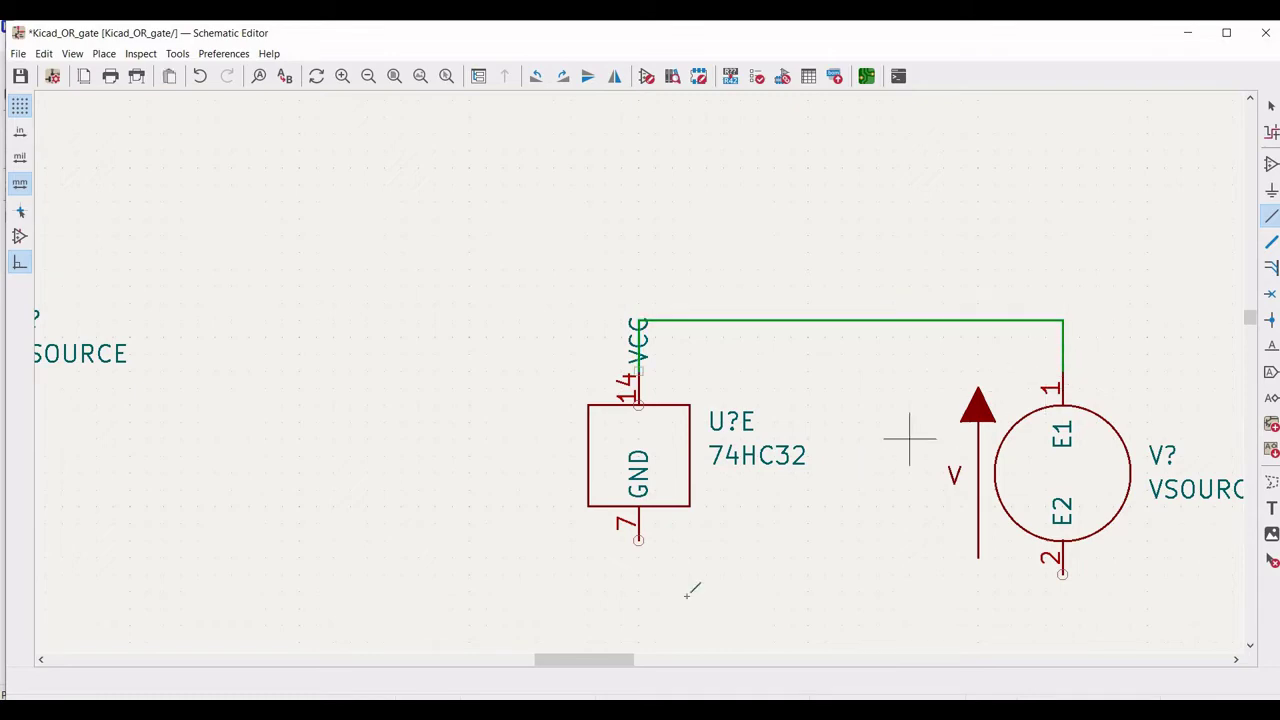
click(638, 540)
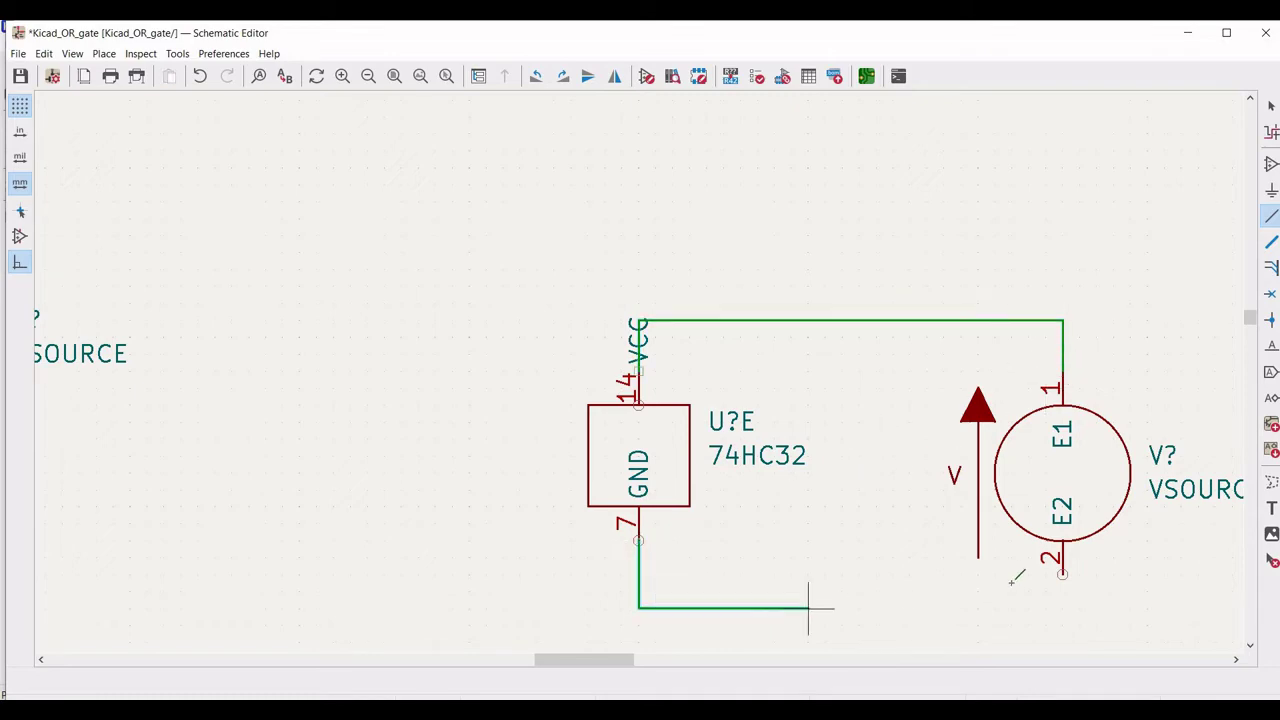
click(1066, 568)
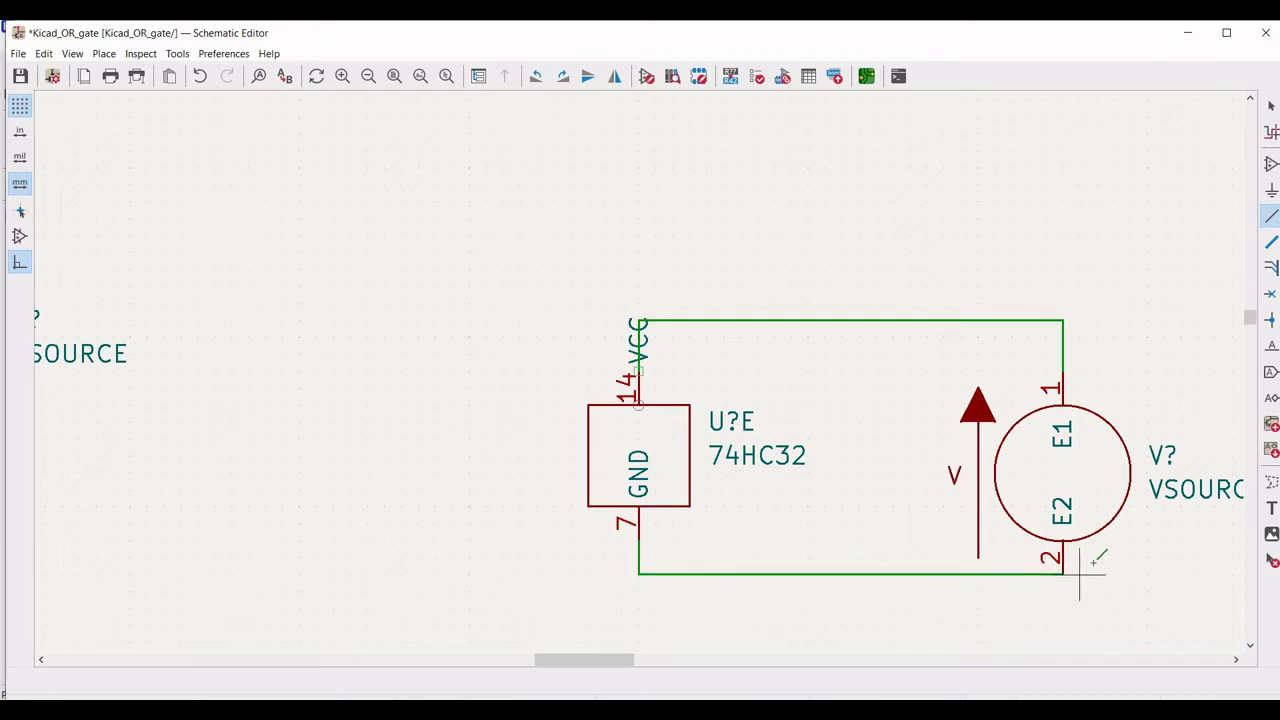
Place a GND power symbol on the wire joining Unit E's pin 7 and pin 2 of its voltage source
scroll(1096, 558, down, 3)
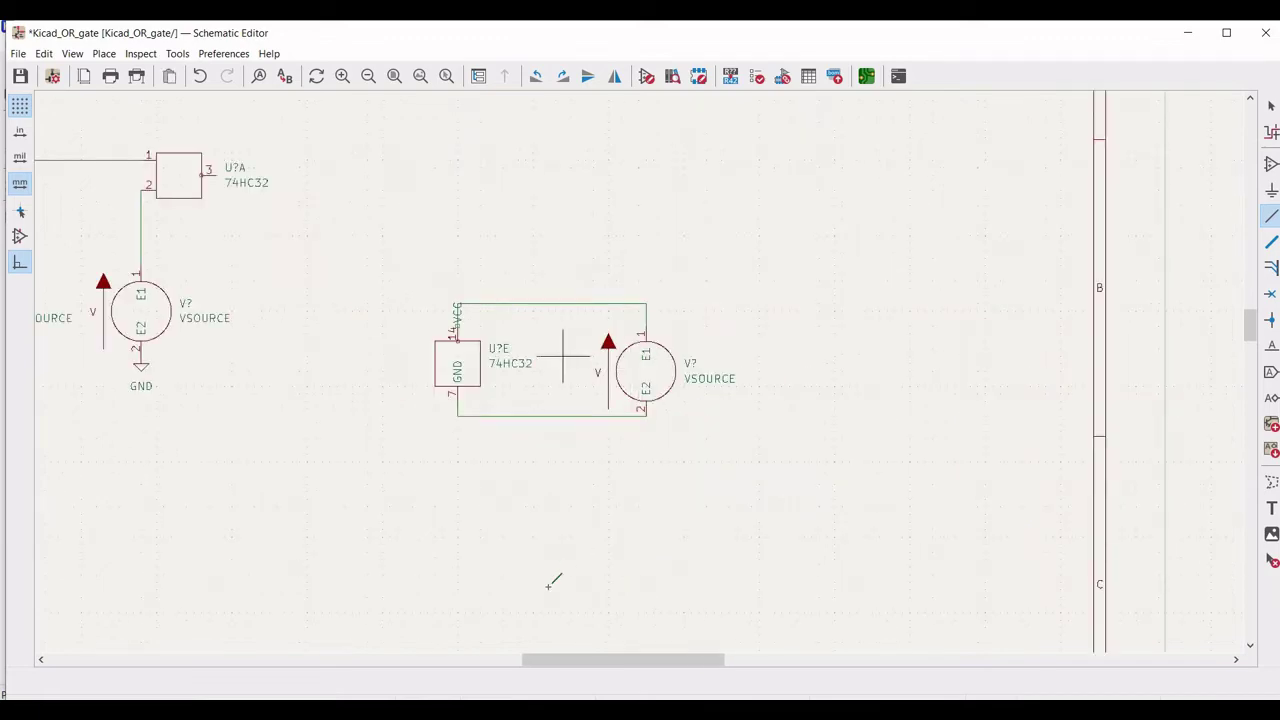
scroll(534, 666, left, 3)
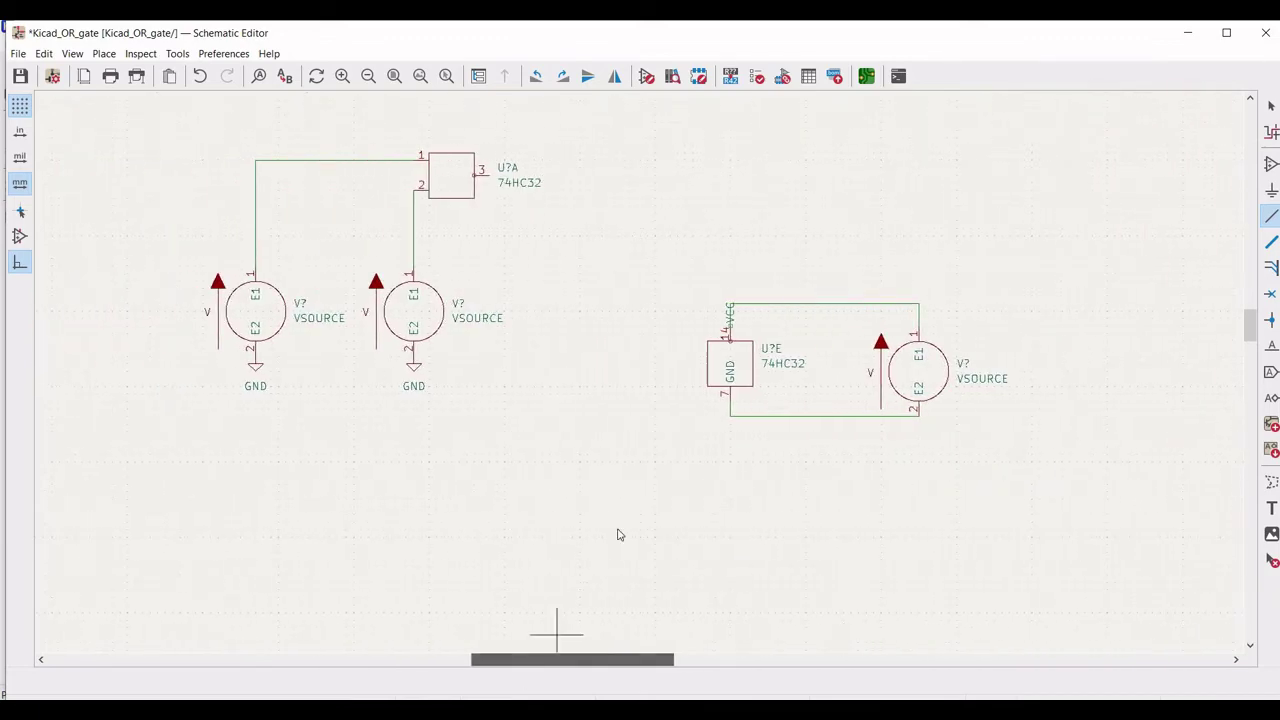
click(1271, 190)
click(851, 406)
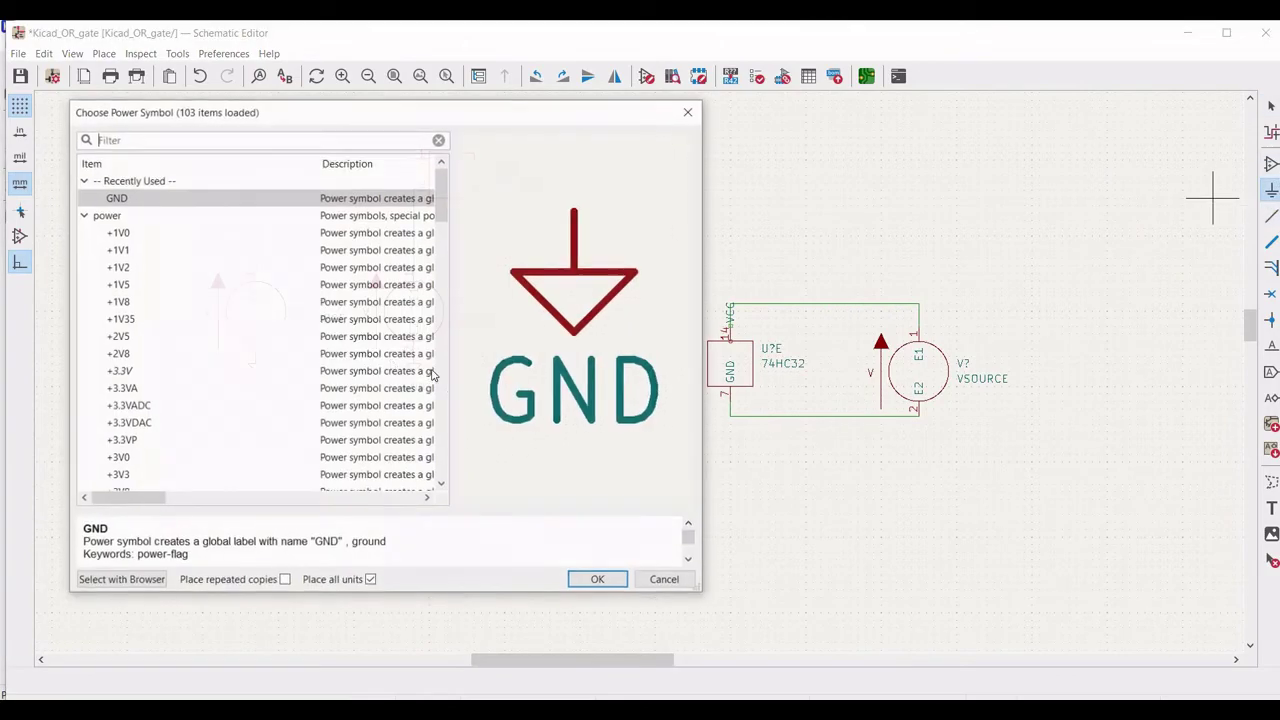
click(585, 581)
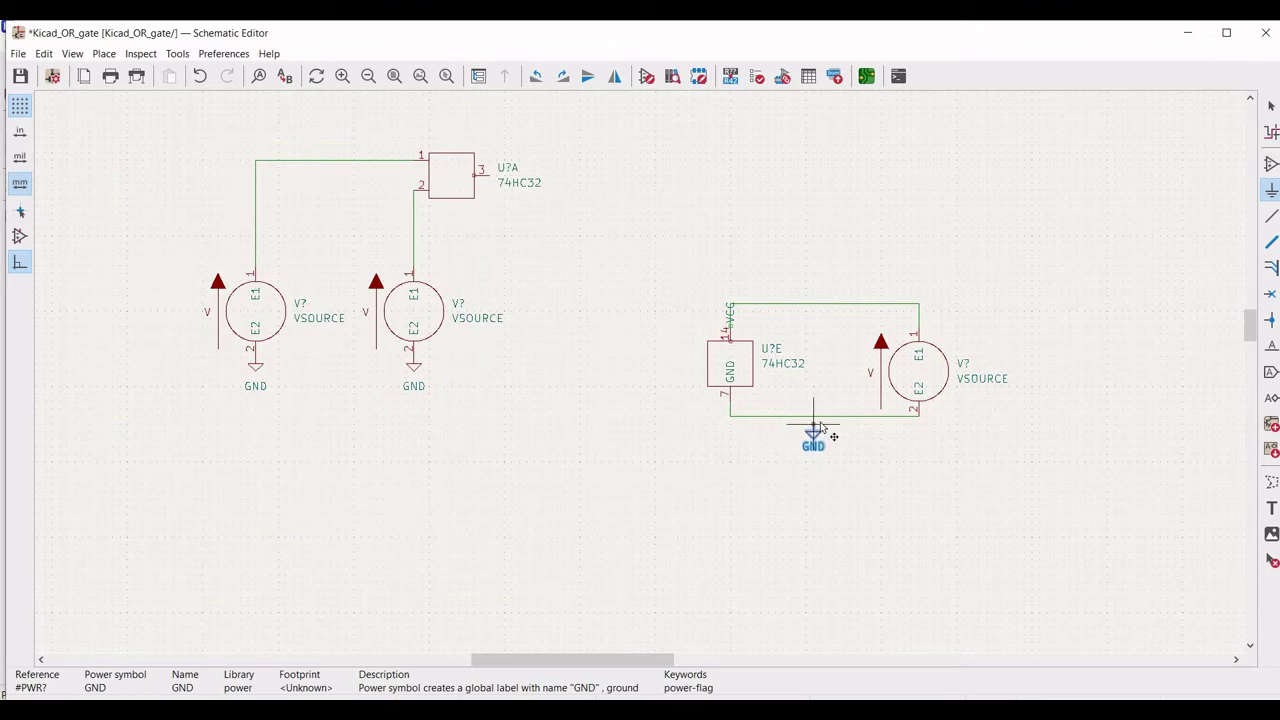
click(828, 418)
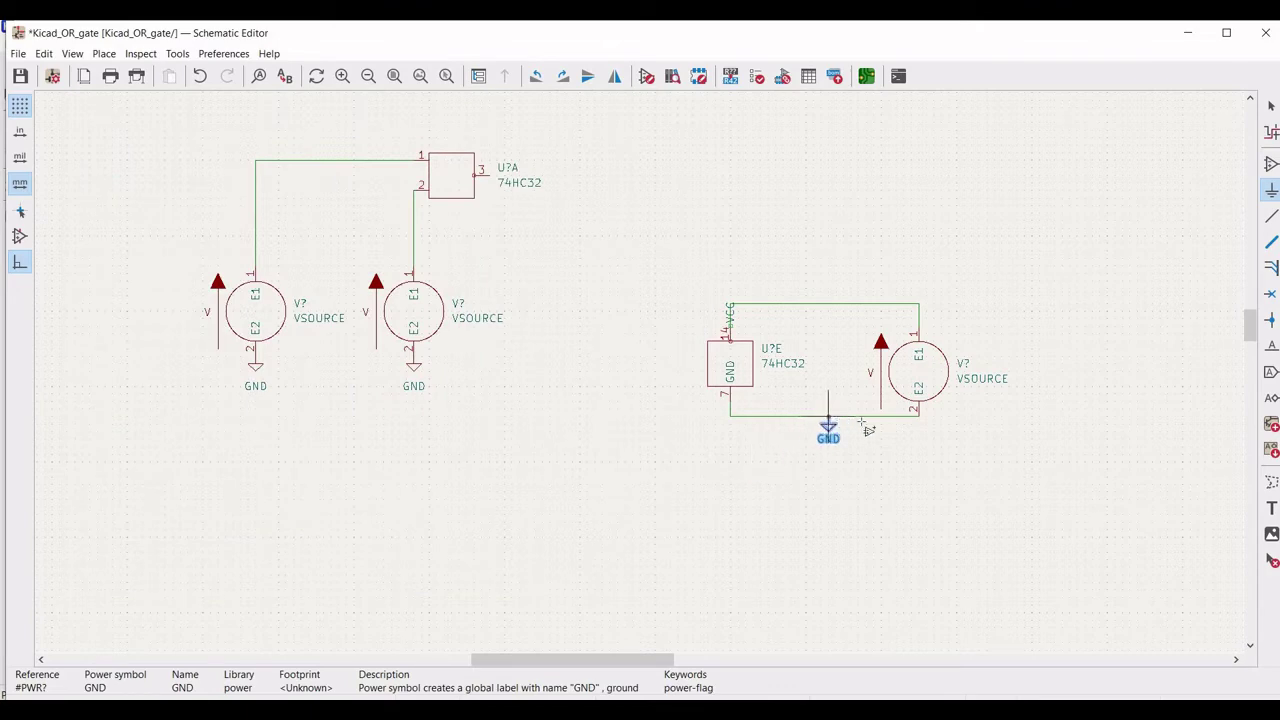
Place a VCC global label with input shape, rotated upright, above the wire joining Unit E's pin 14 and its voltage source
key(Escape)
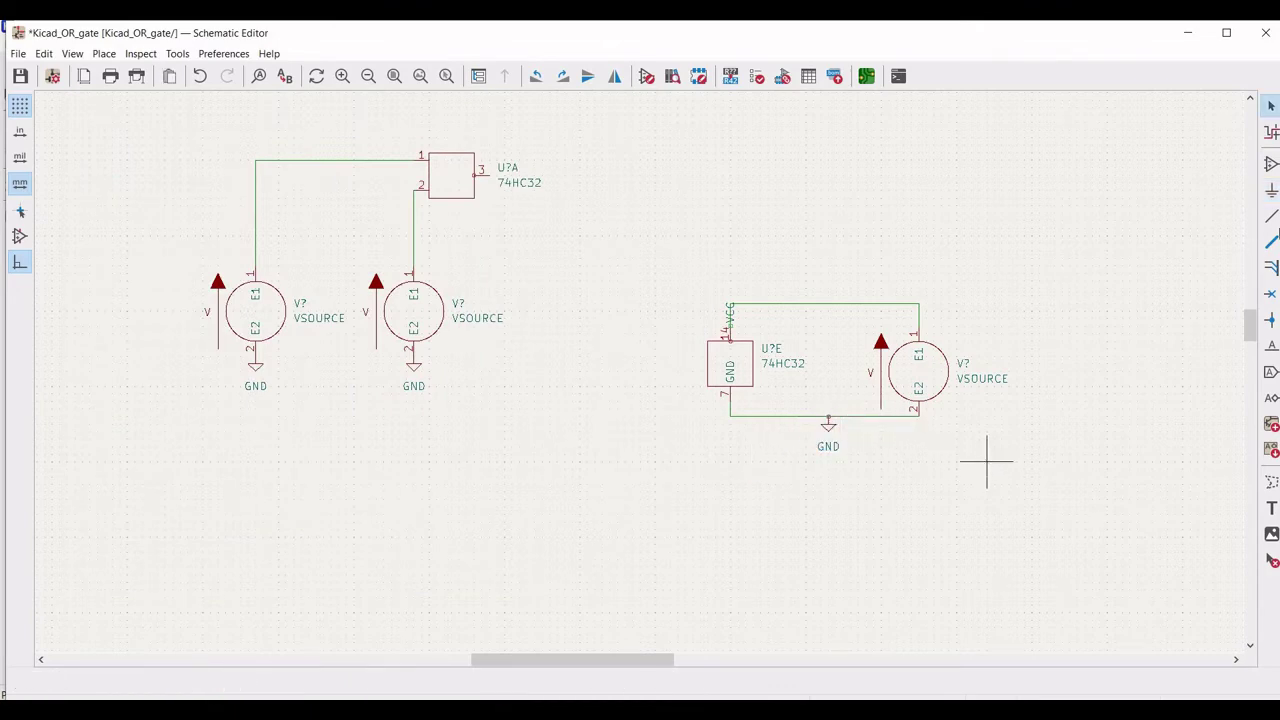
click(1270, 372)
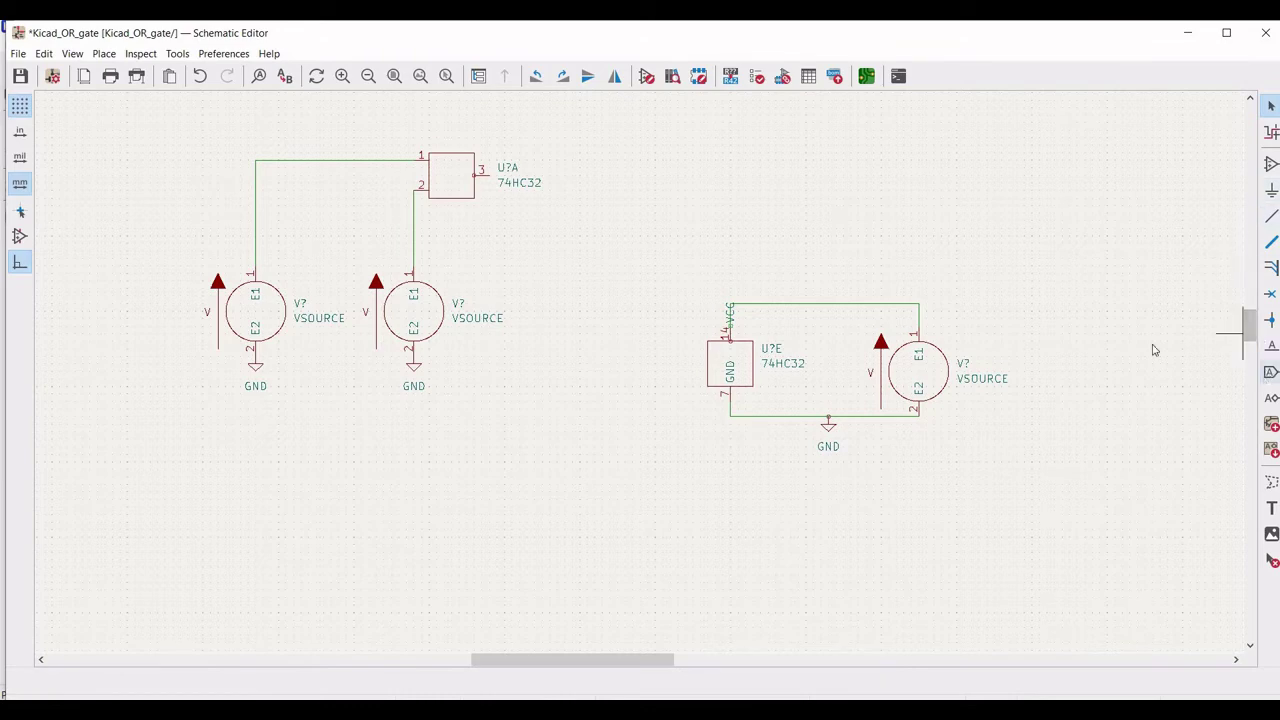
click(690, 305)
text(VCC)
click(309, 354)
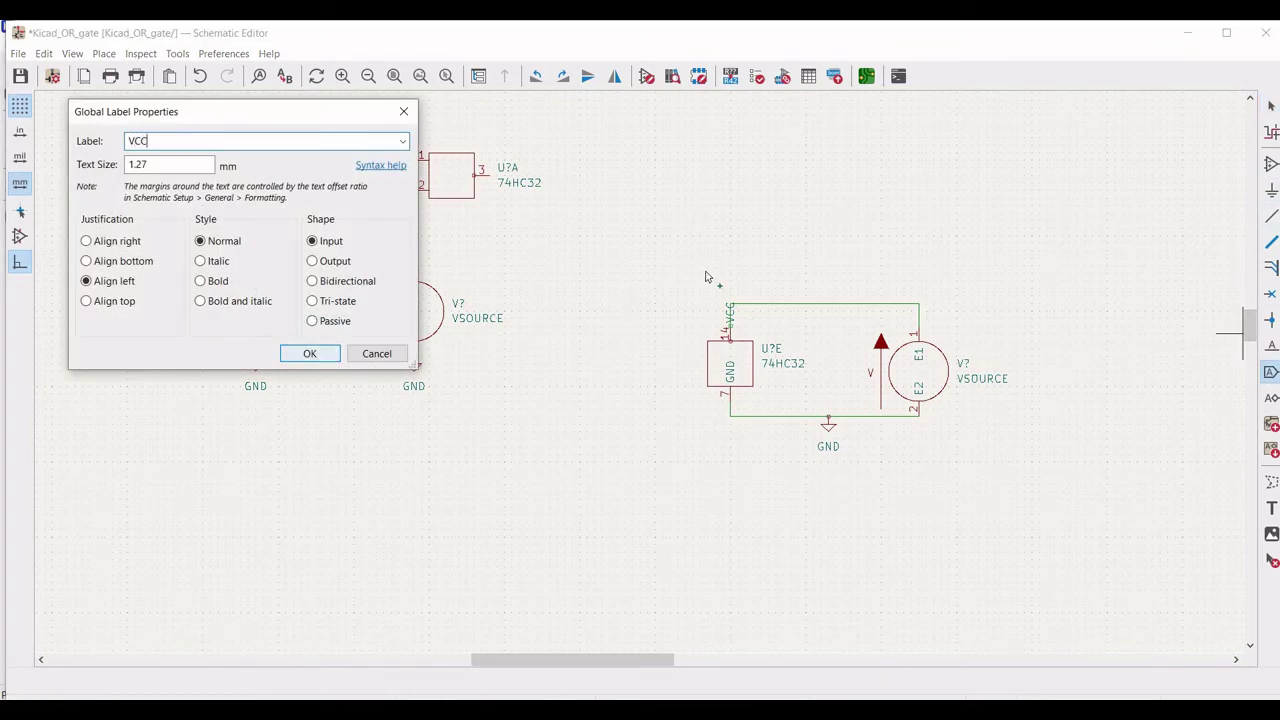
key(r)
click(826, 280)
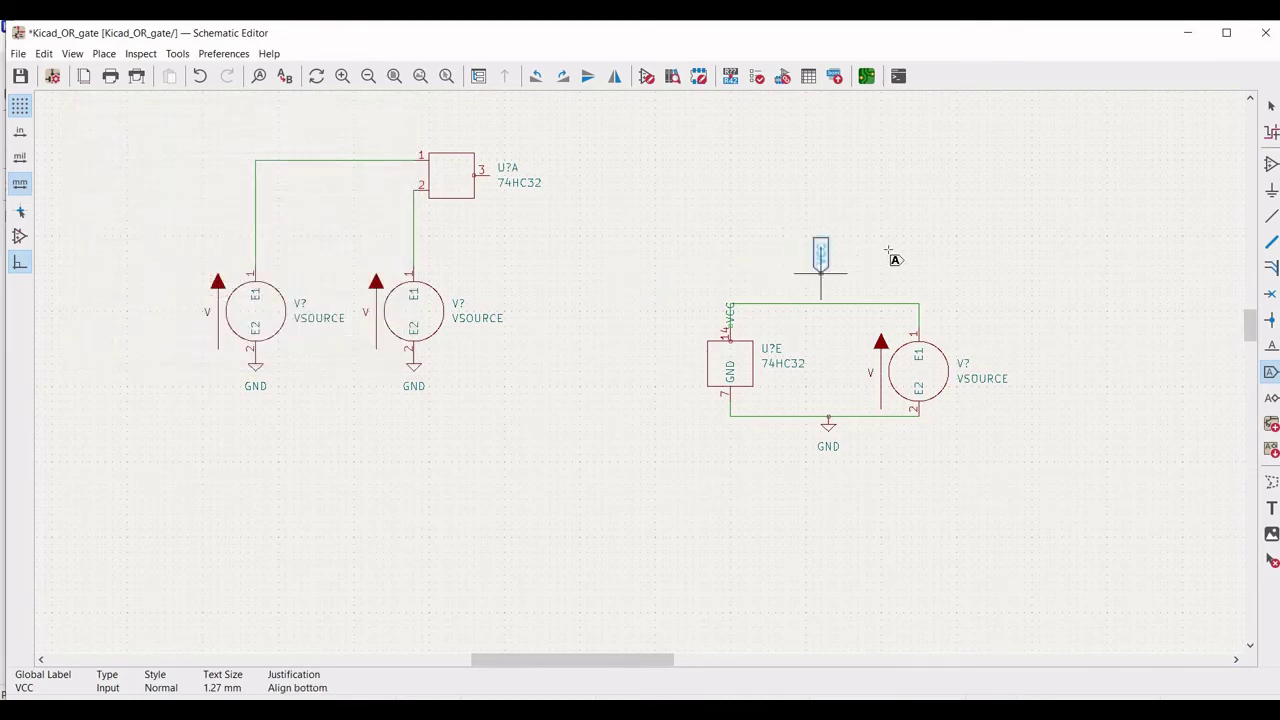
key(Escape)
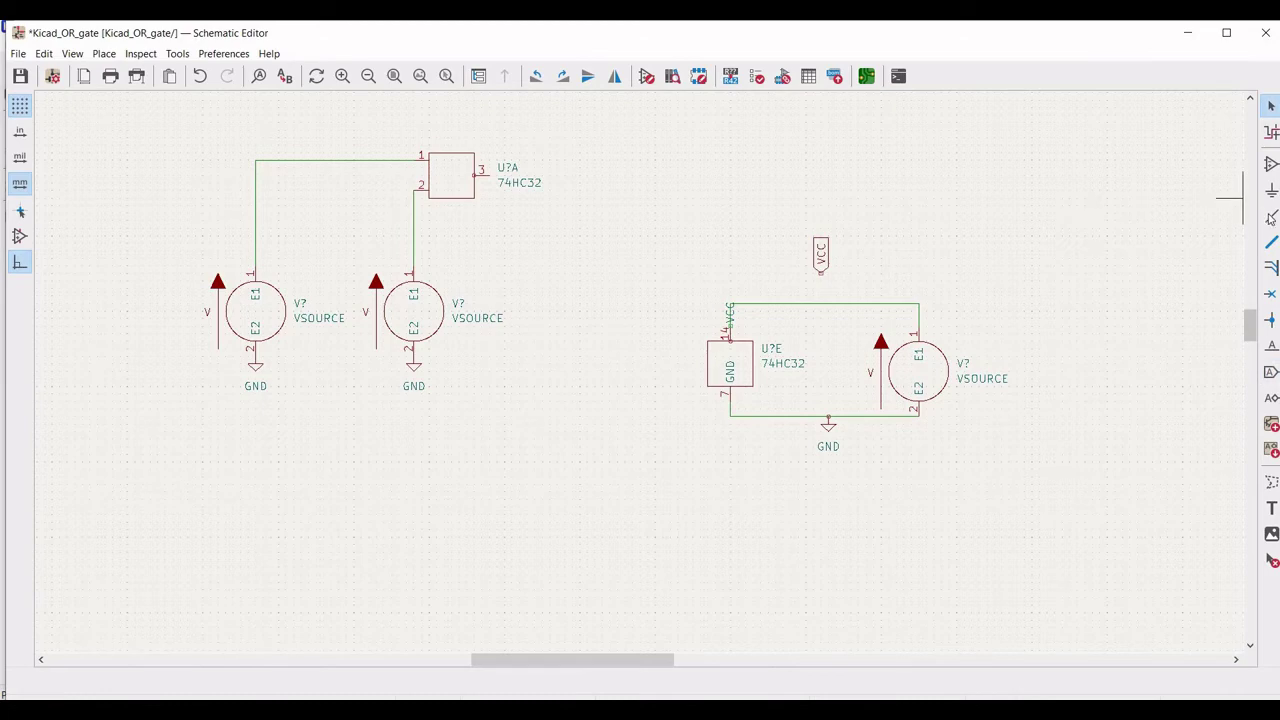
Wire the VCC global label down to the wire between Unit E's pin 14 and pin 1 of the source
click(1271, 216)
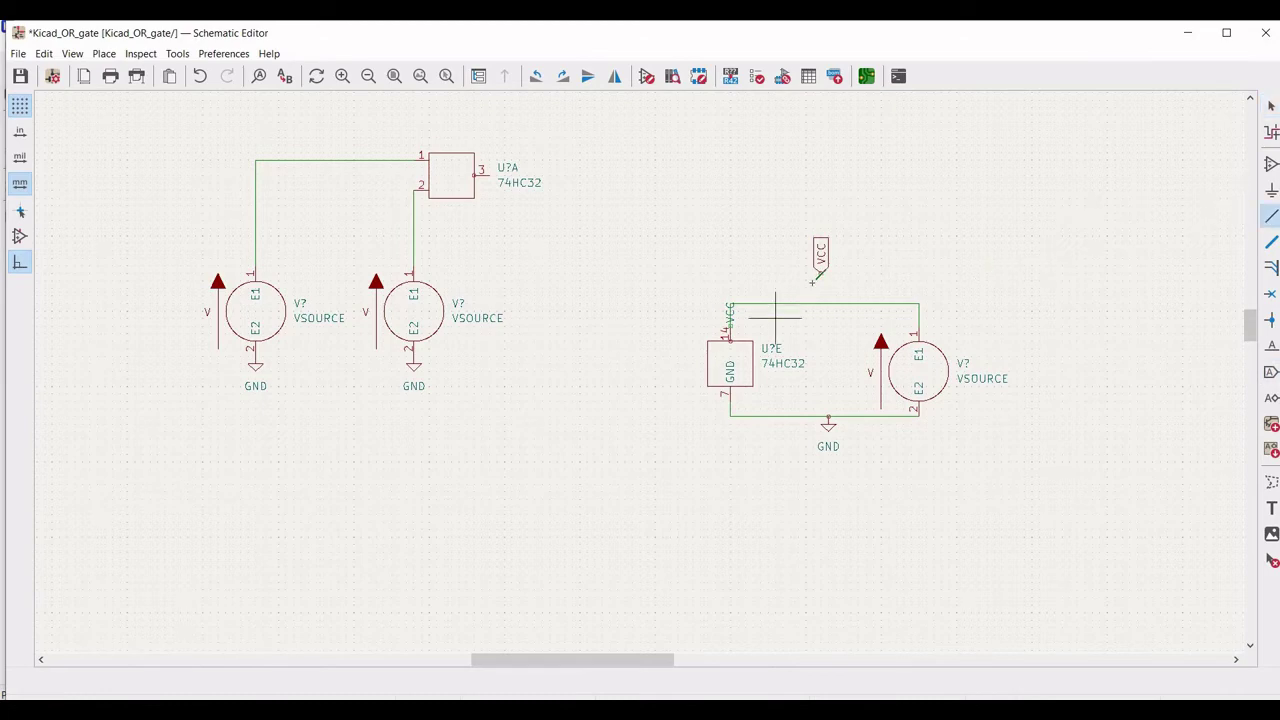
click(820, 270)
click(820, 302)
scroll(1248, 320, up, 2)
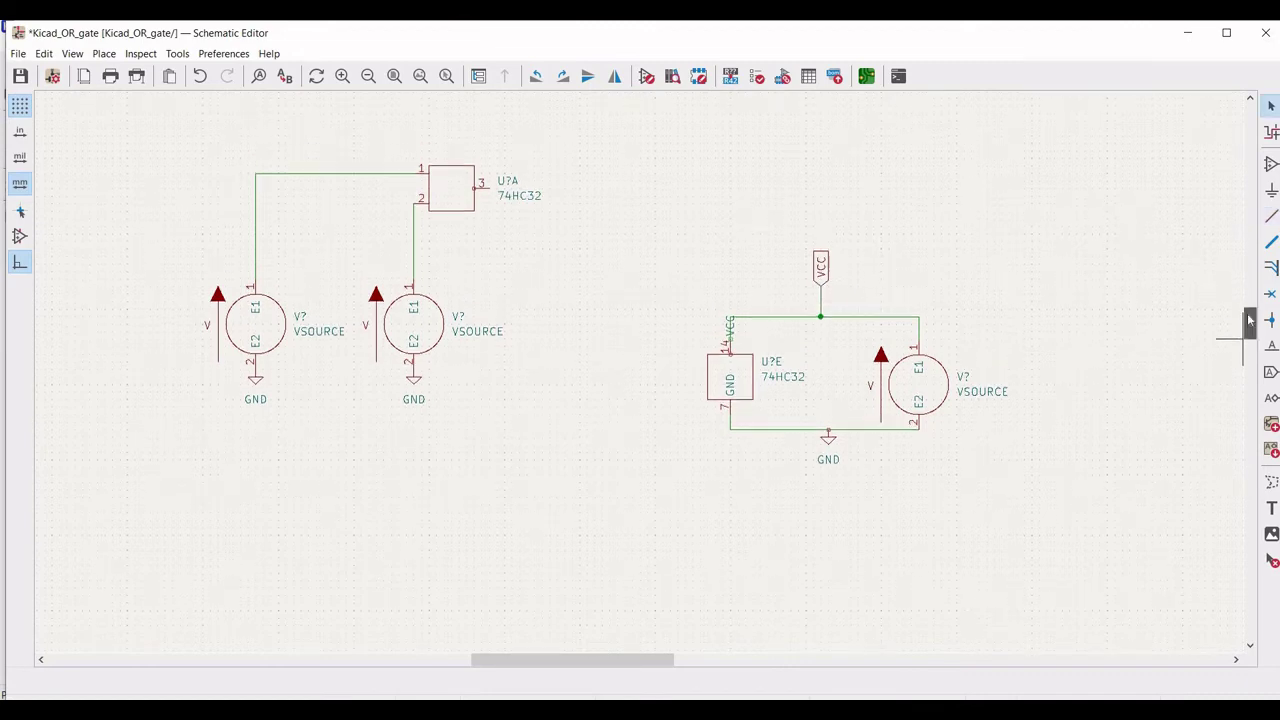
scroll(1218, 328, down, 1)
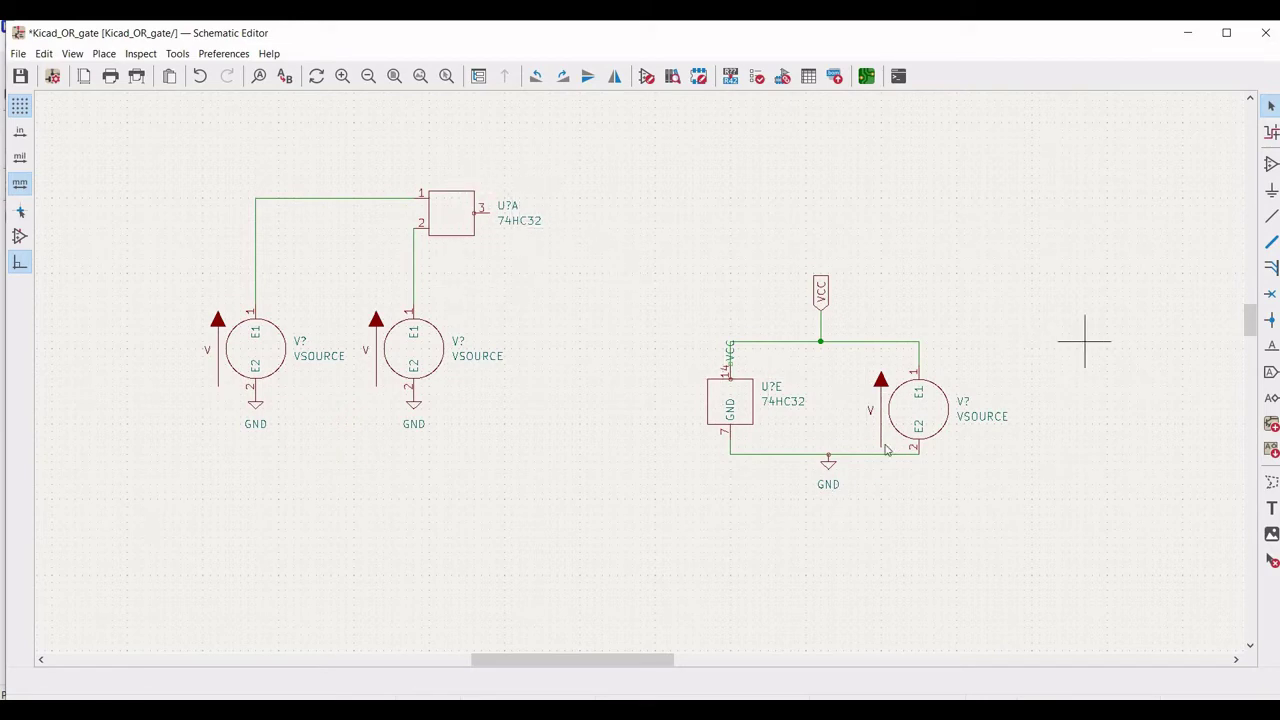
Set the reference of the 74HC32 Unit A symbol to U1
right_click(454, 222)
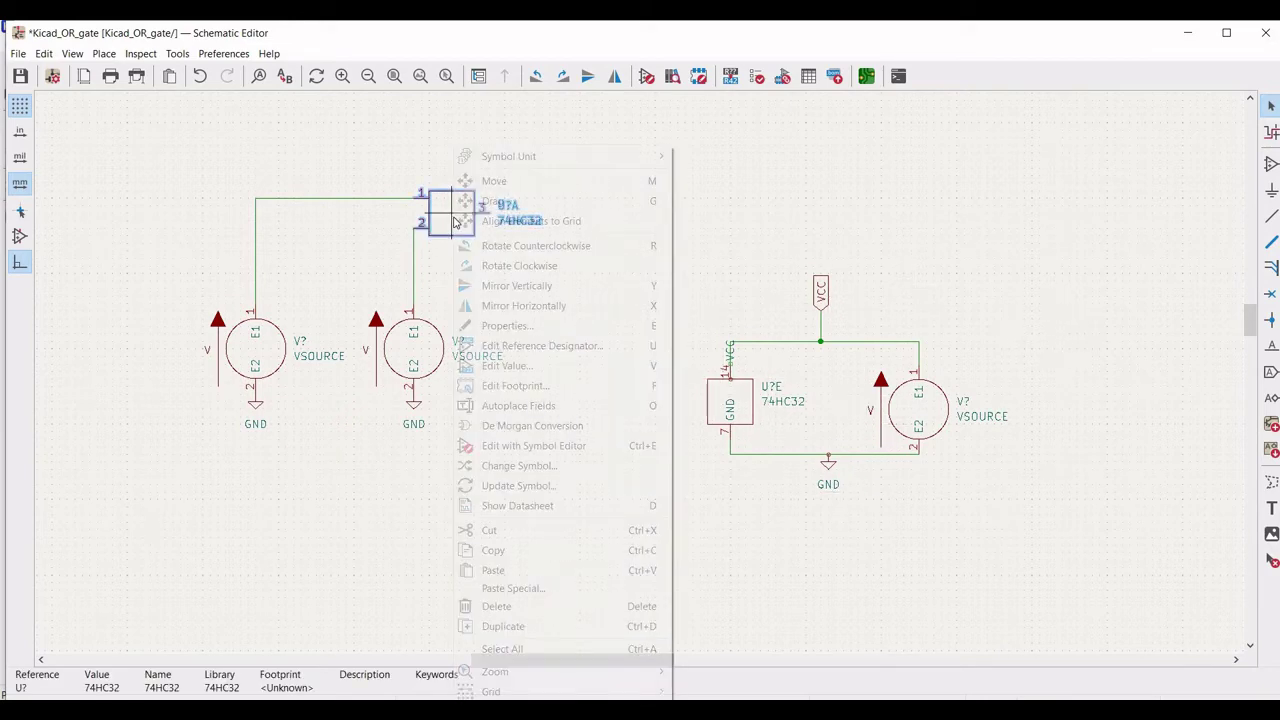
click(505, 326)
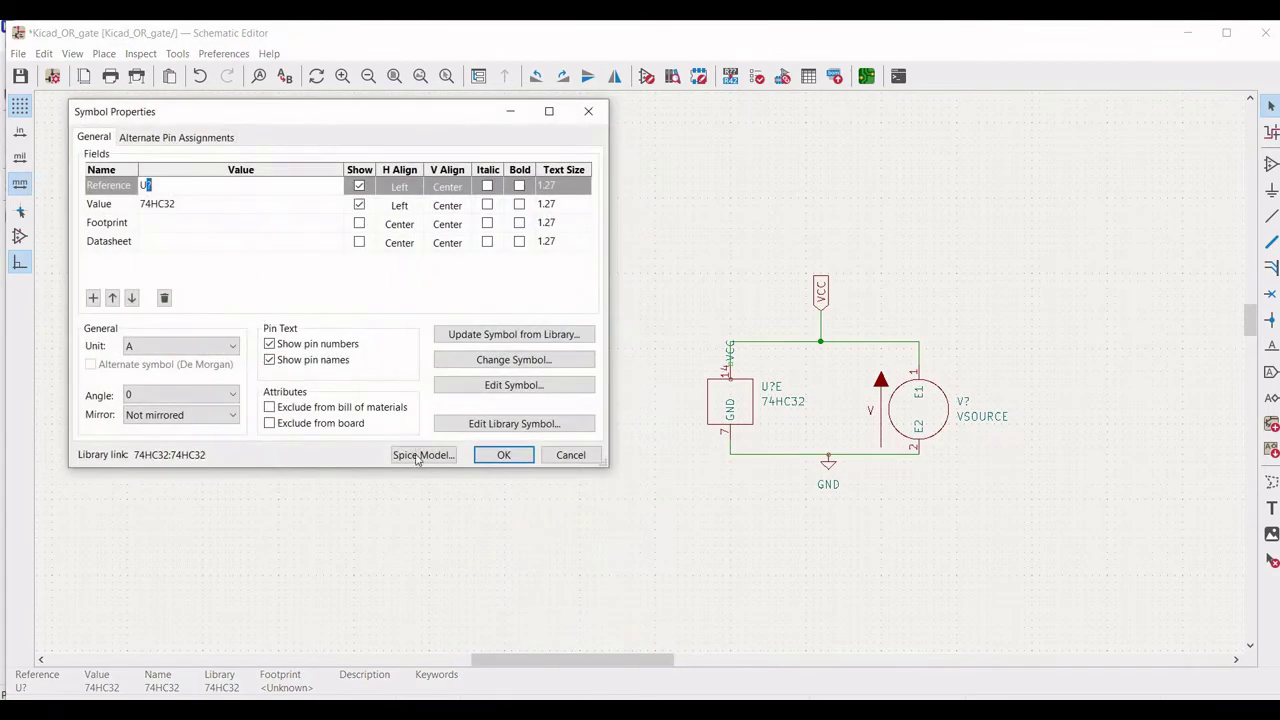
text(1)
Load the 74HCng library from the KICAD_tutorials Models folder as Unit A's Spice model library
click(424, 455)
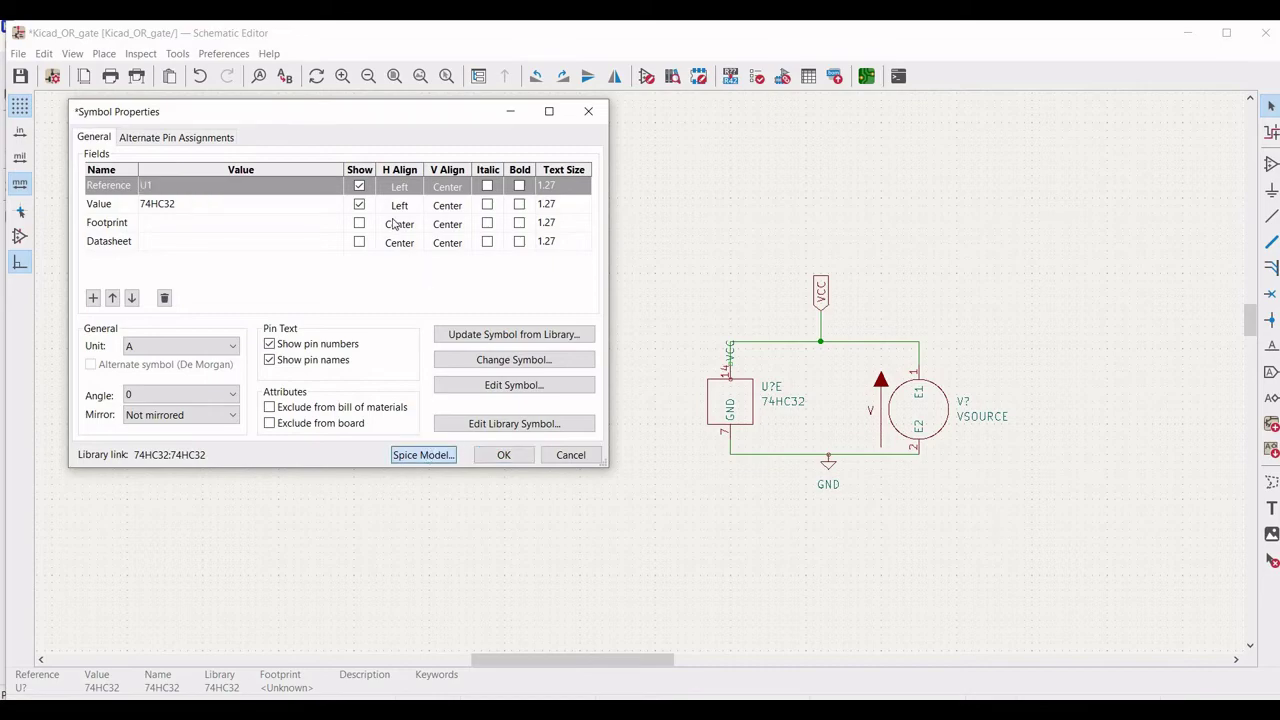
click(179, 65)
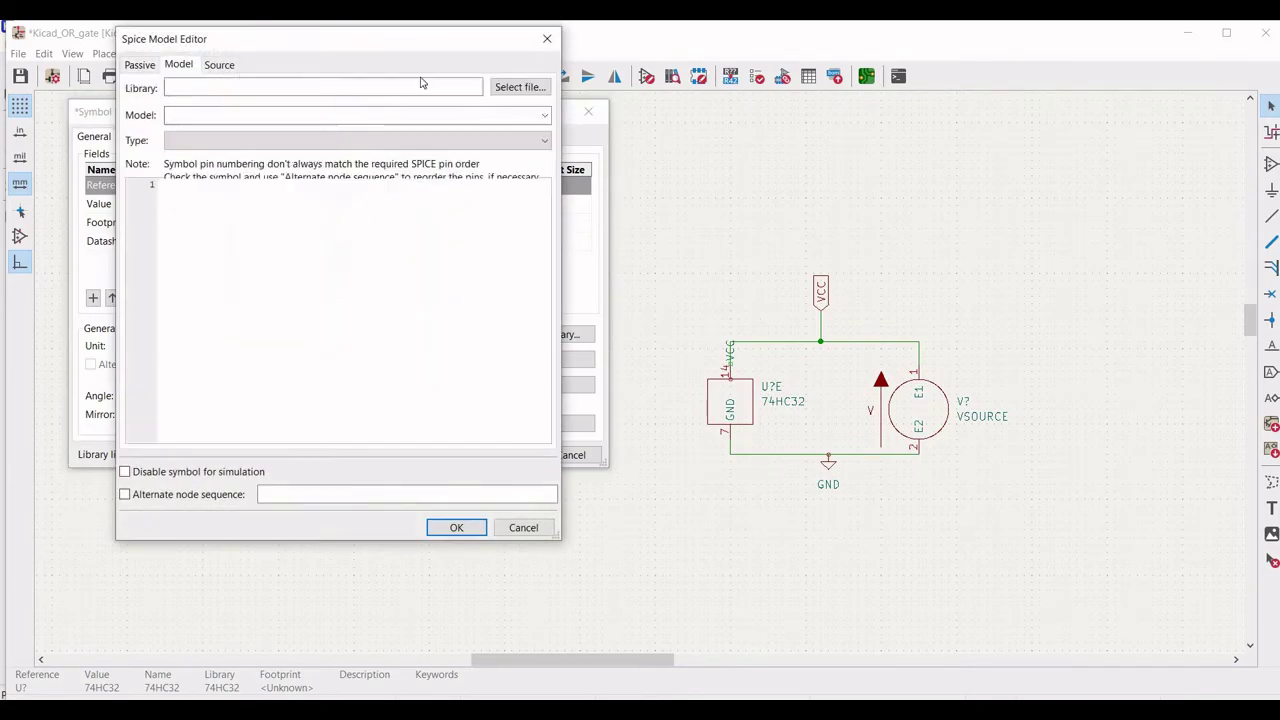
click(518, 87)
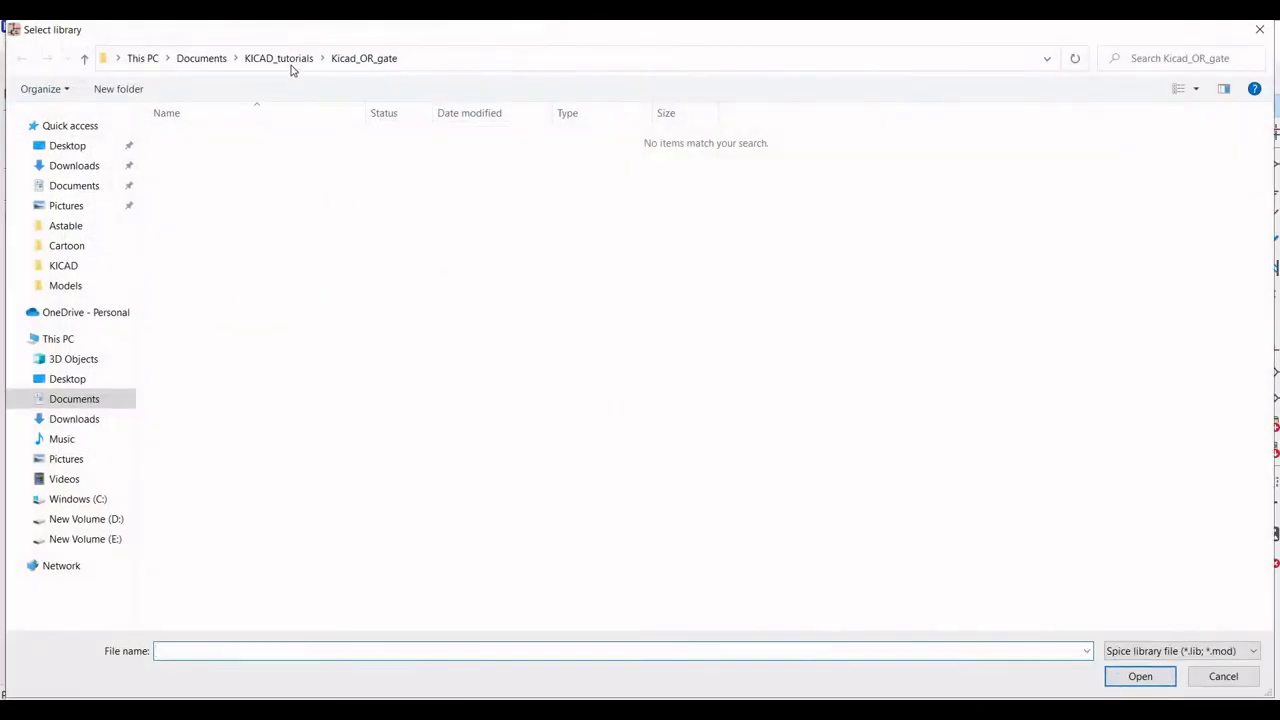
click(276, 60)
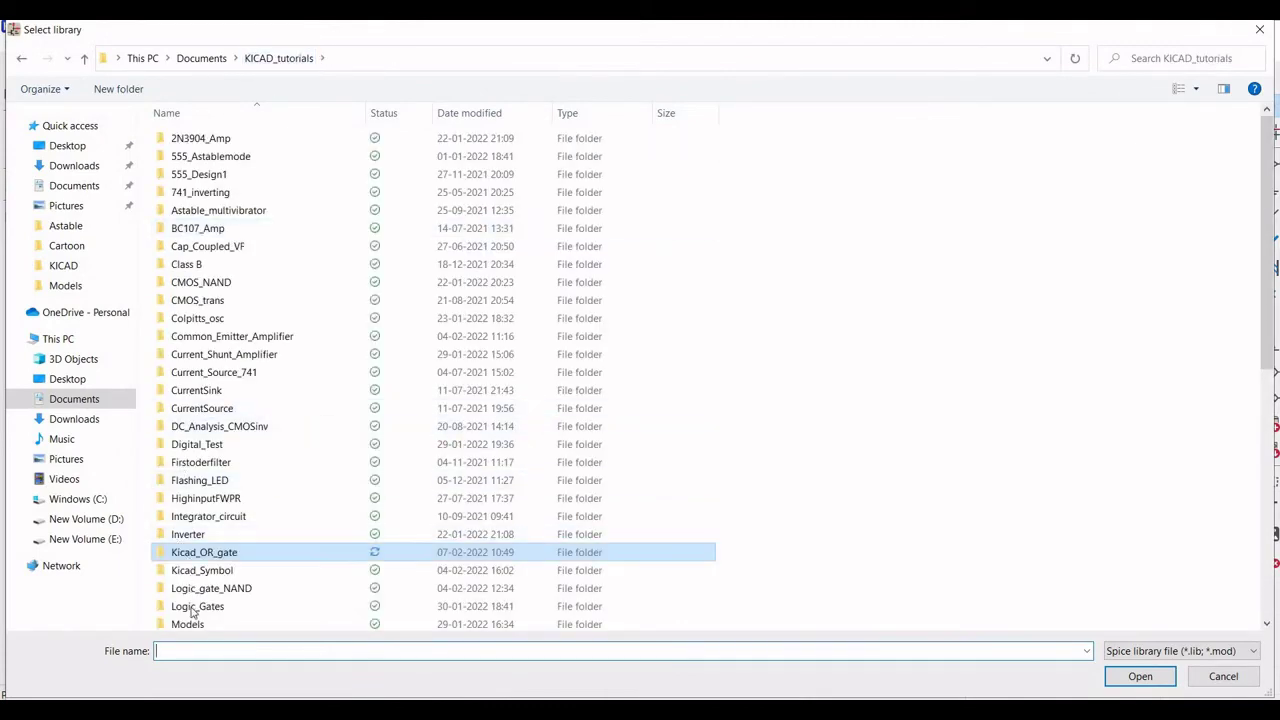
double_click(190, 624)
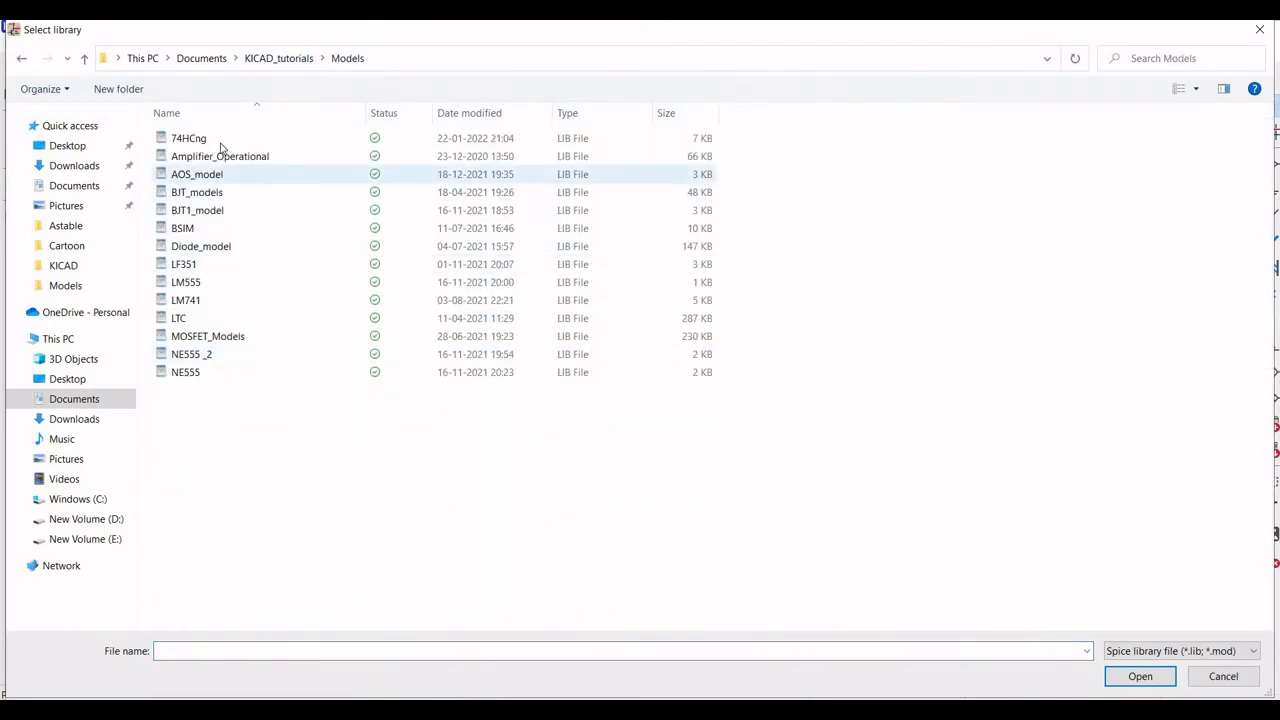
click(203, 140)
click(1140, 676)
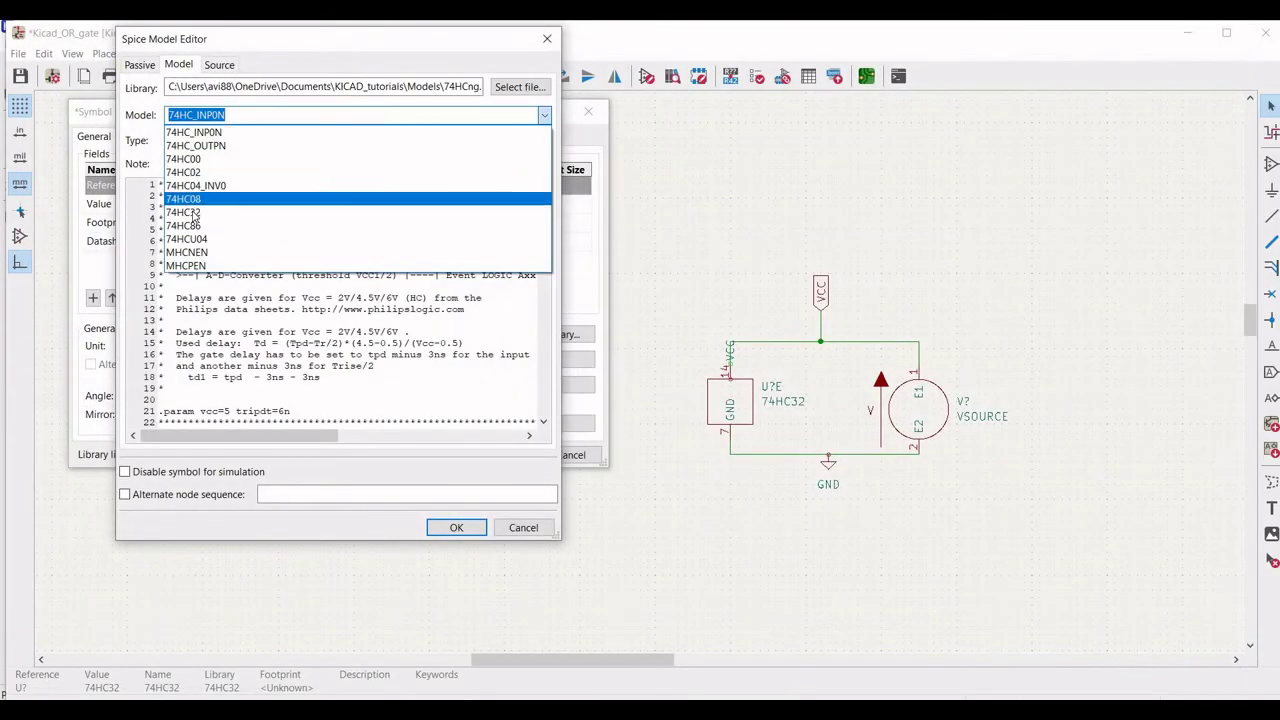
Assign the 74HC32 model to Unit A with the alternate node sequence 1 2 3 14 7, and apply the symbol properties
click(200, 212)
click(190, 496)
click(290, 494)
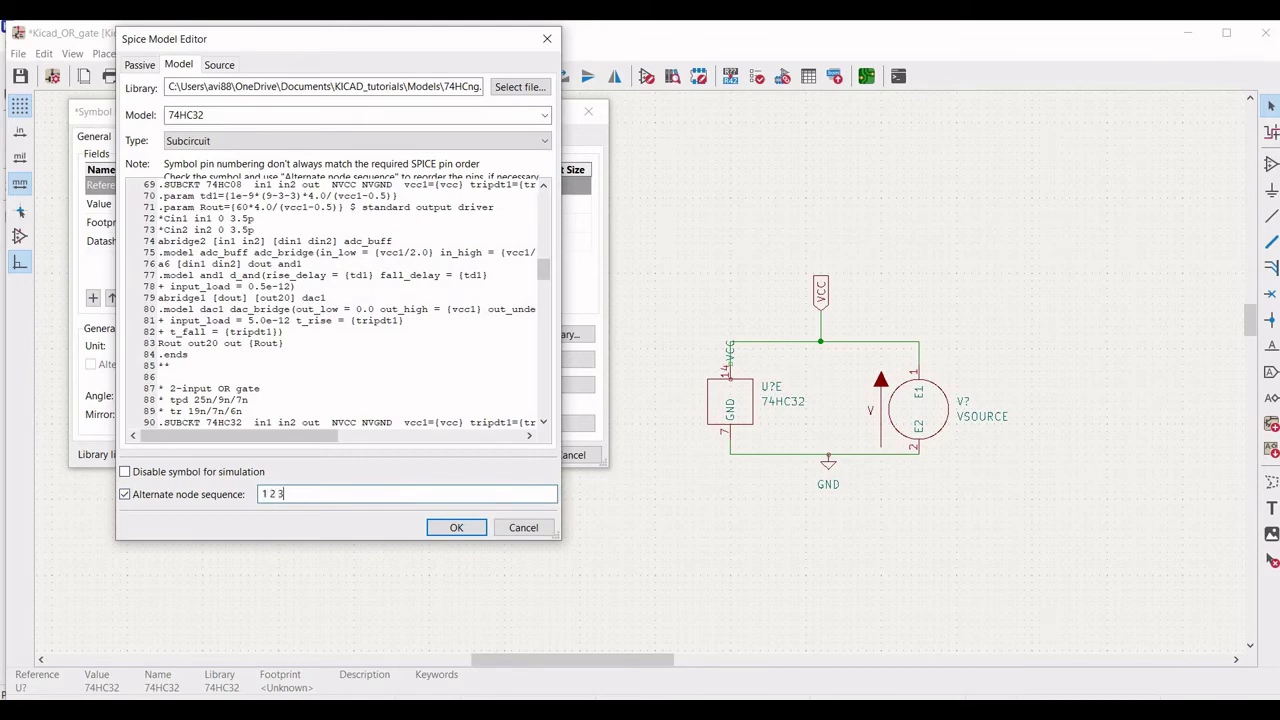
text(1 2 3 14 7)
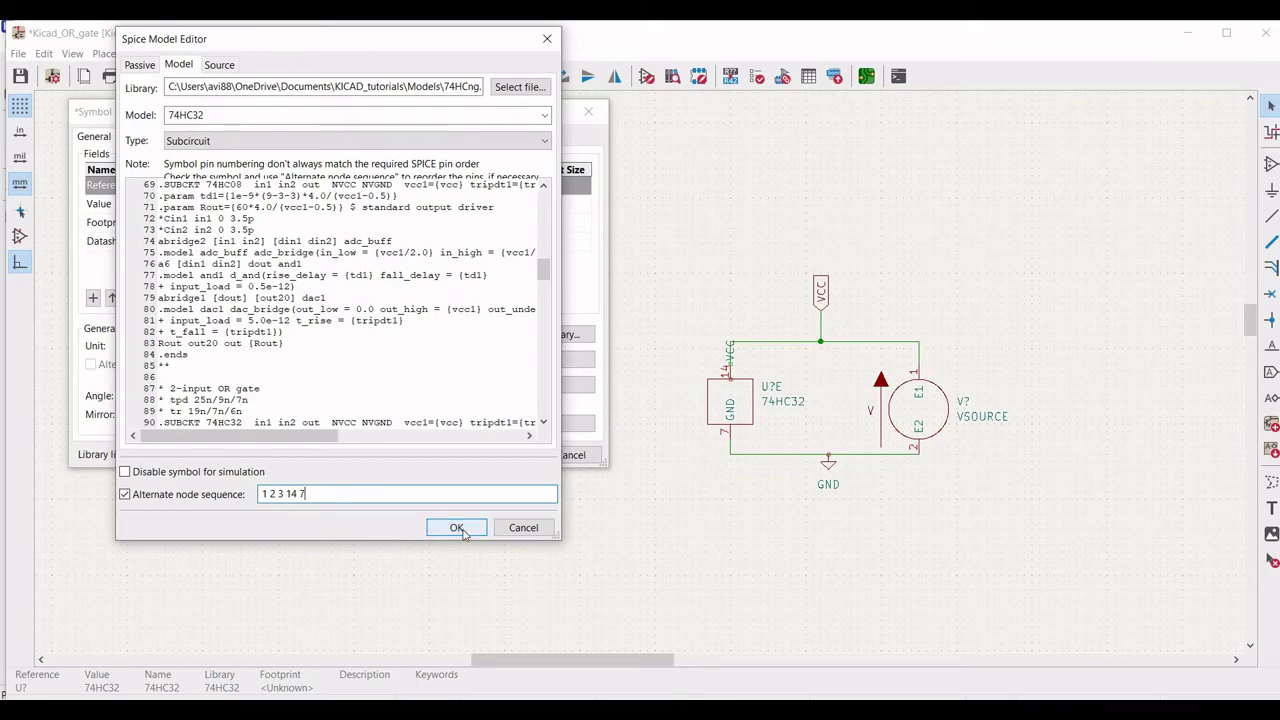
click(456, 527)
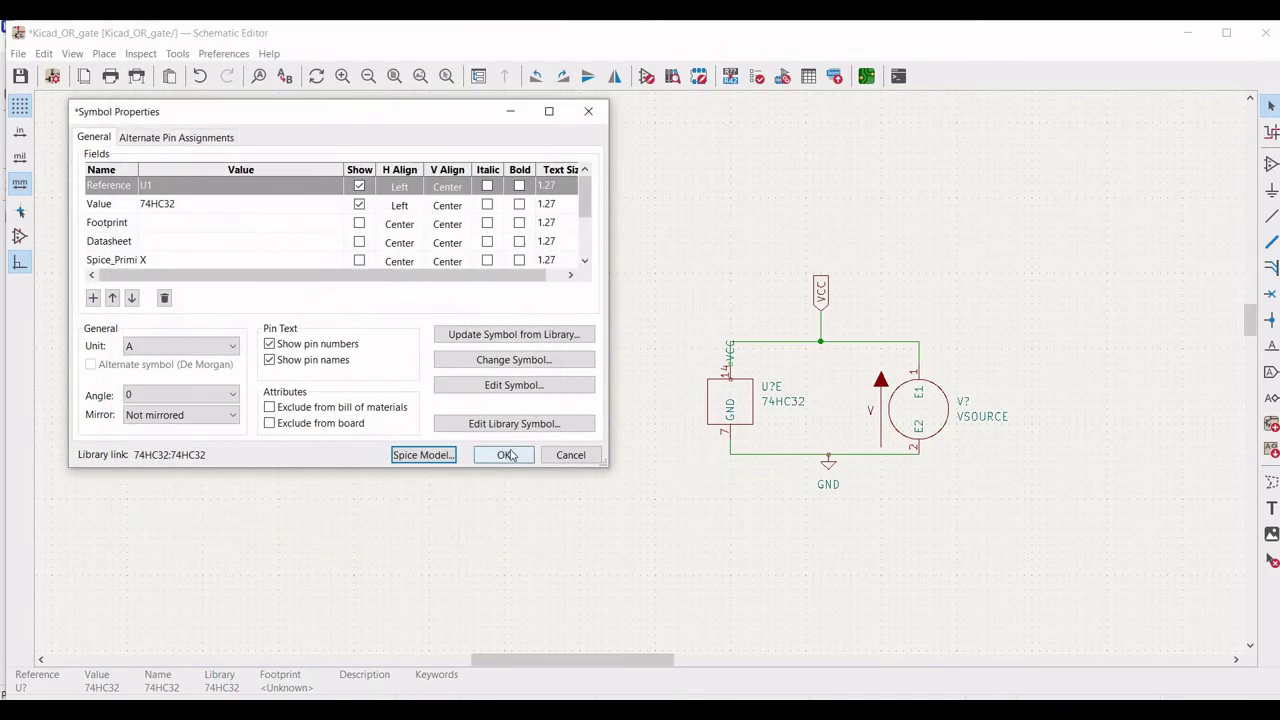
click(504, 455)
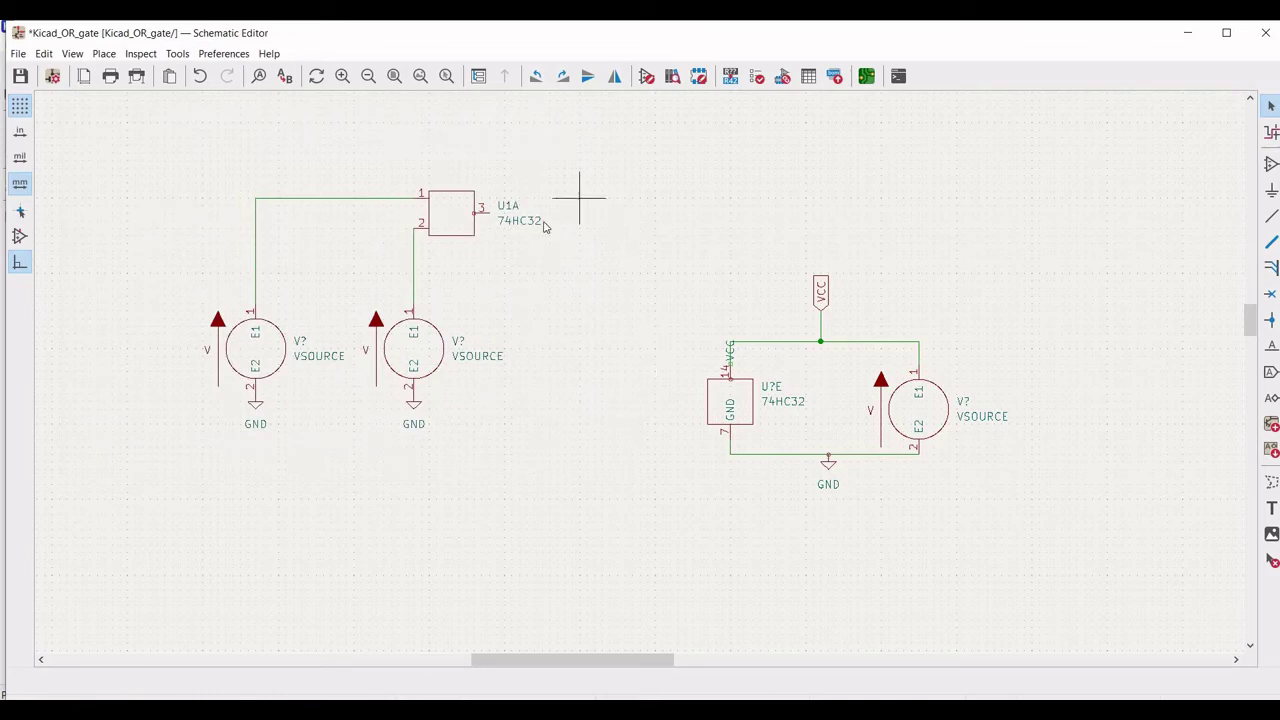
Set the reference of the 74HC32 Unit E symbol to U1
right_click(734, 399)
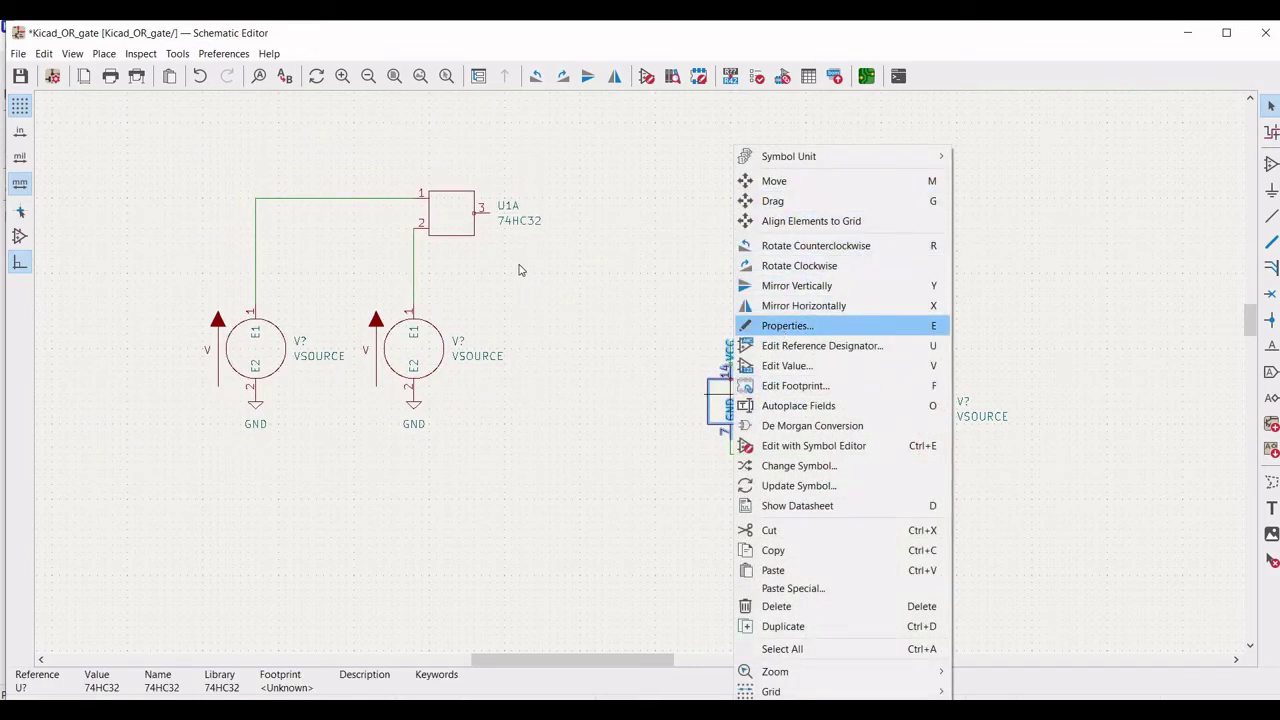
click(780, 326)
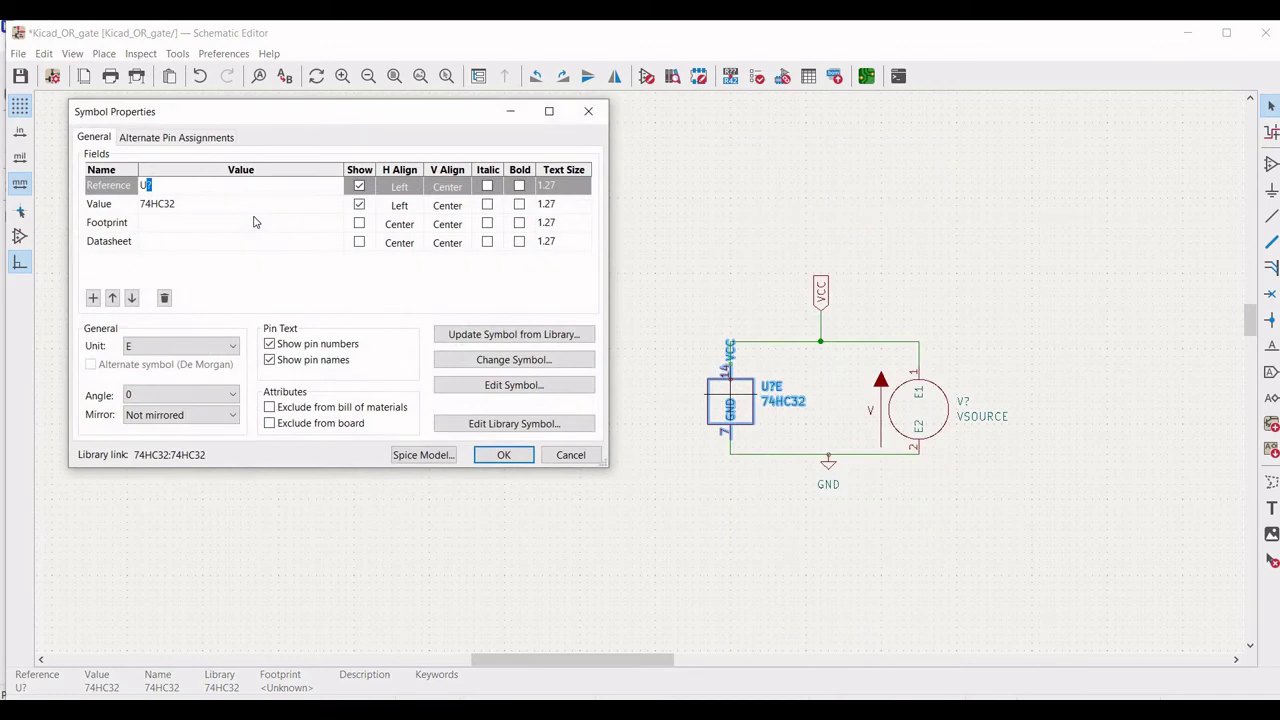
text(1)
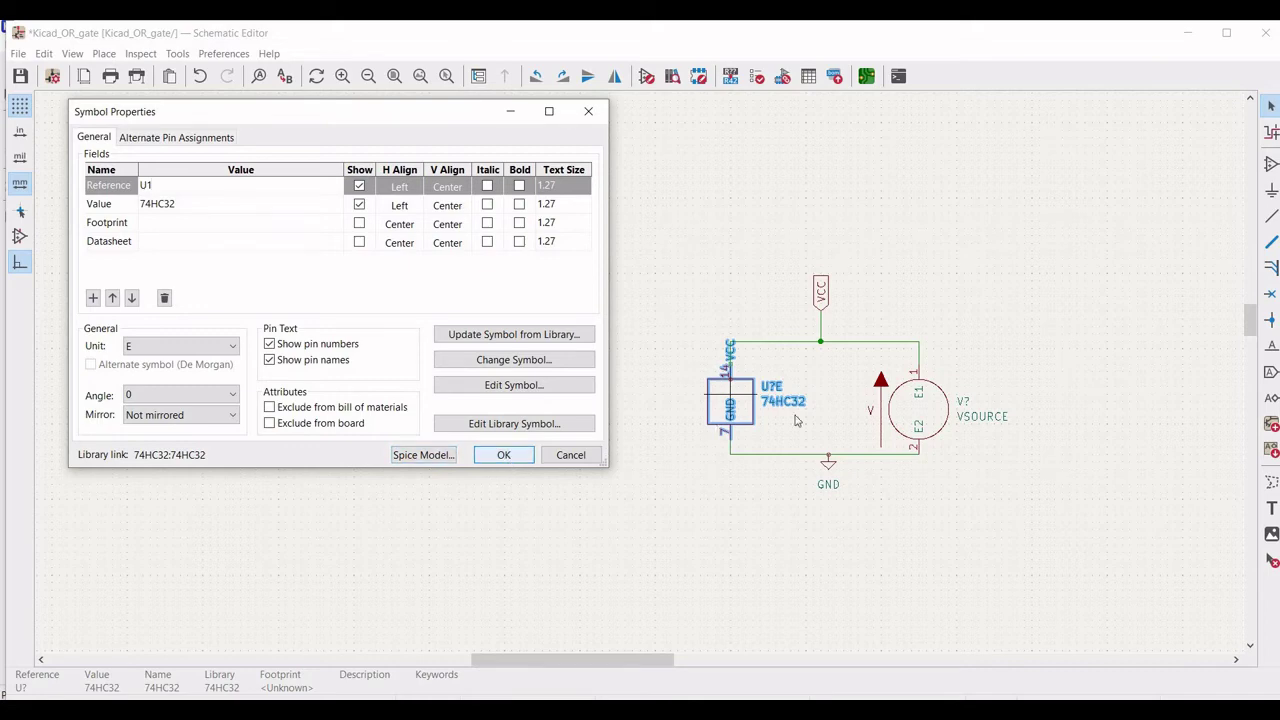
key(Return)
Set the reference of the voltage source beside Unit E to VCC and its value to 5
right_click(933, 411)
click(985, 326)
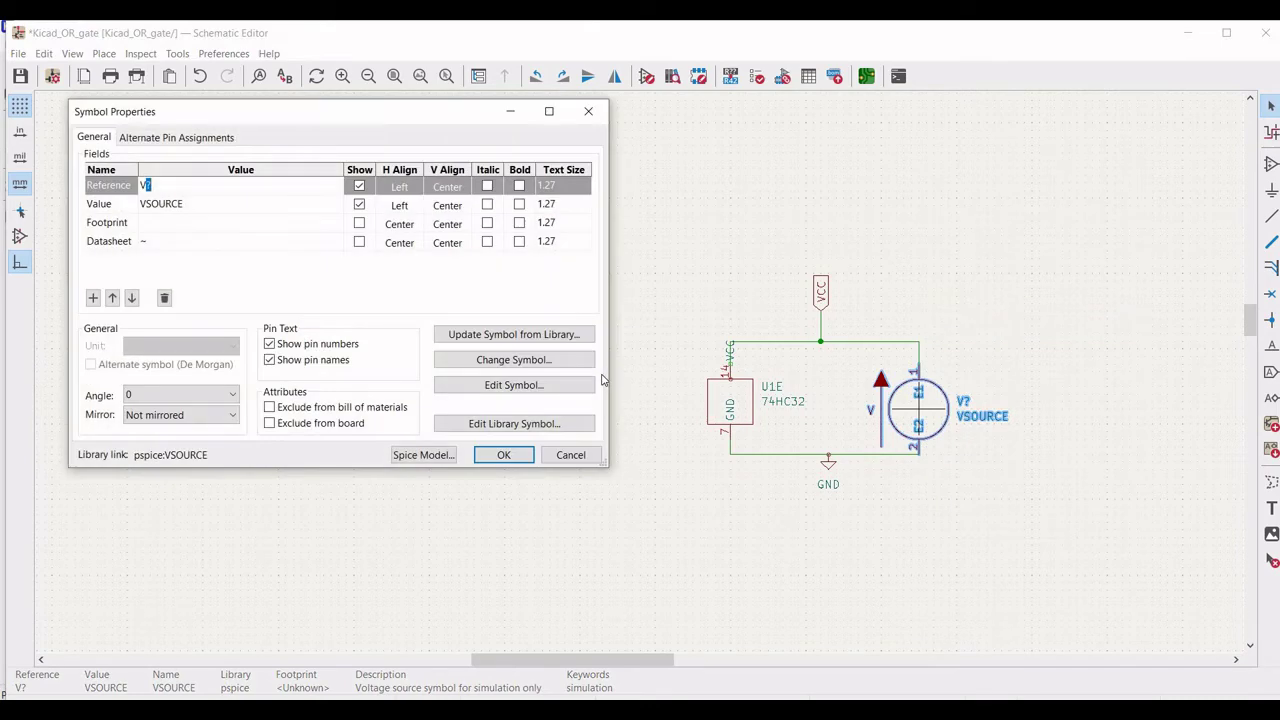
text(VCC)
key(Return)
text(5)
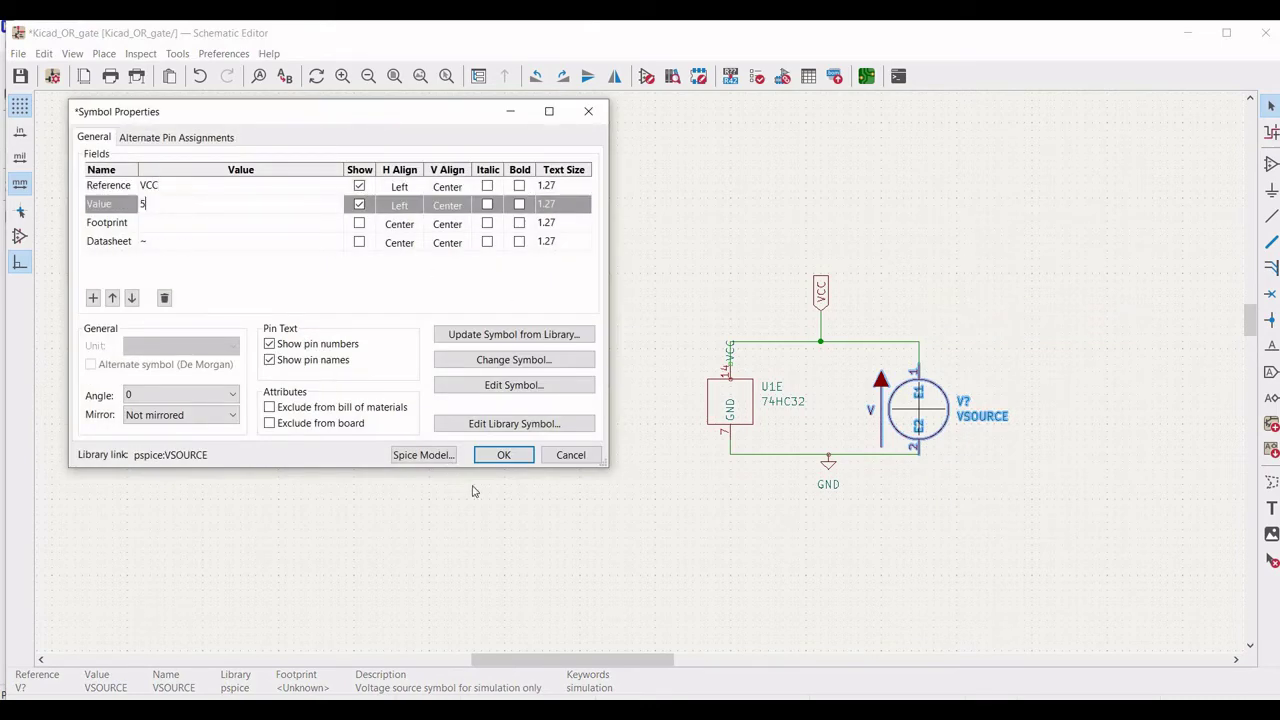
click(500, 455)
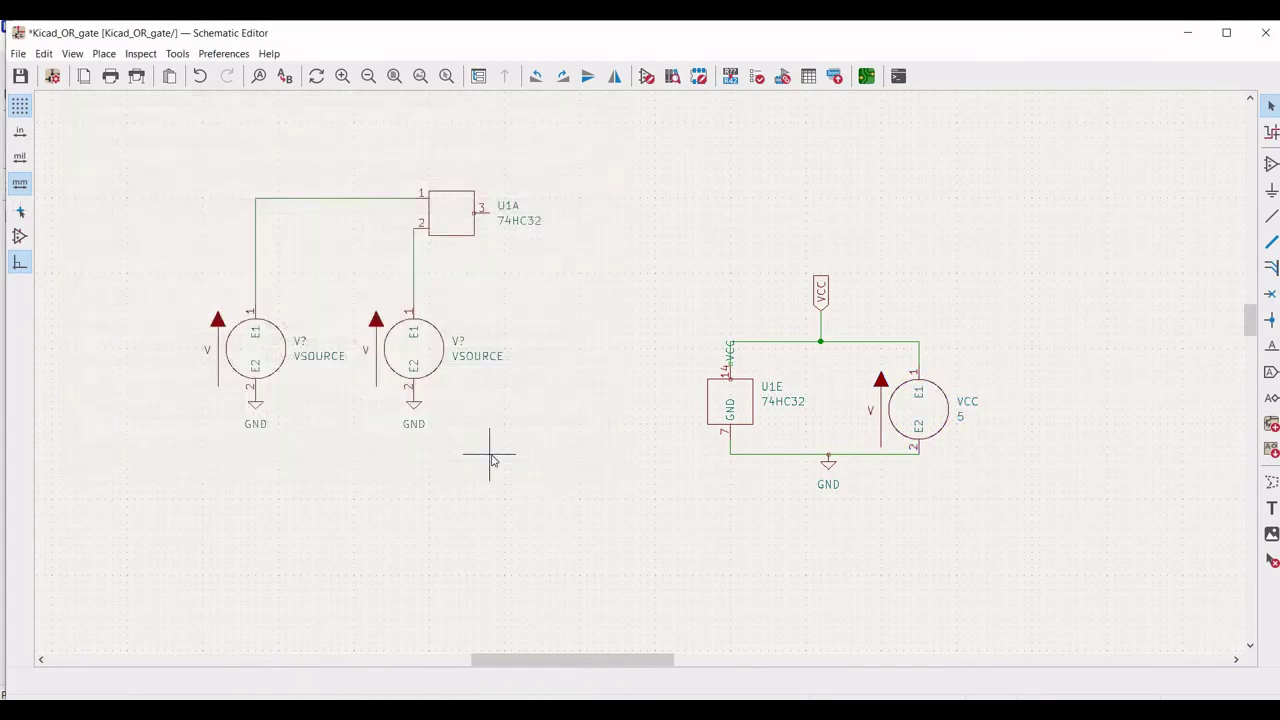
Set the reference of the voltage source feeding Unit A's pin 1 to Vin1 and its value to 0
right_click(267, 361)
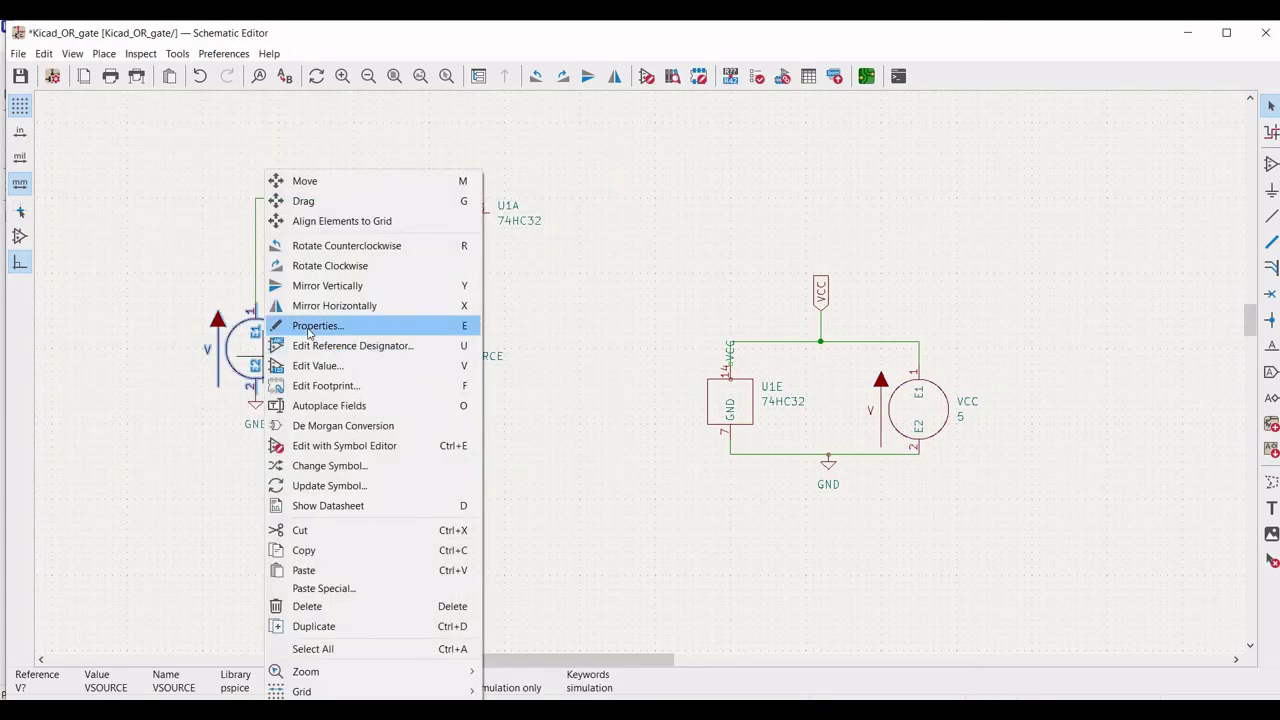
click(309, 326)
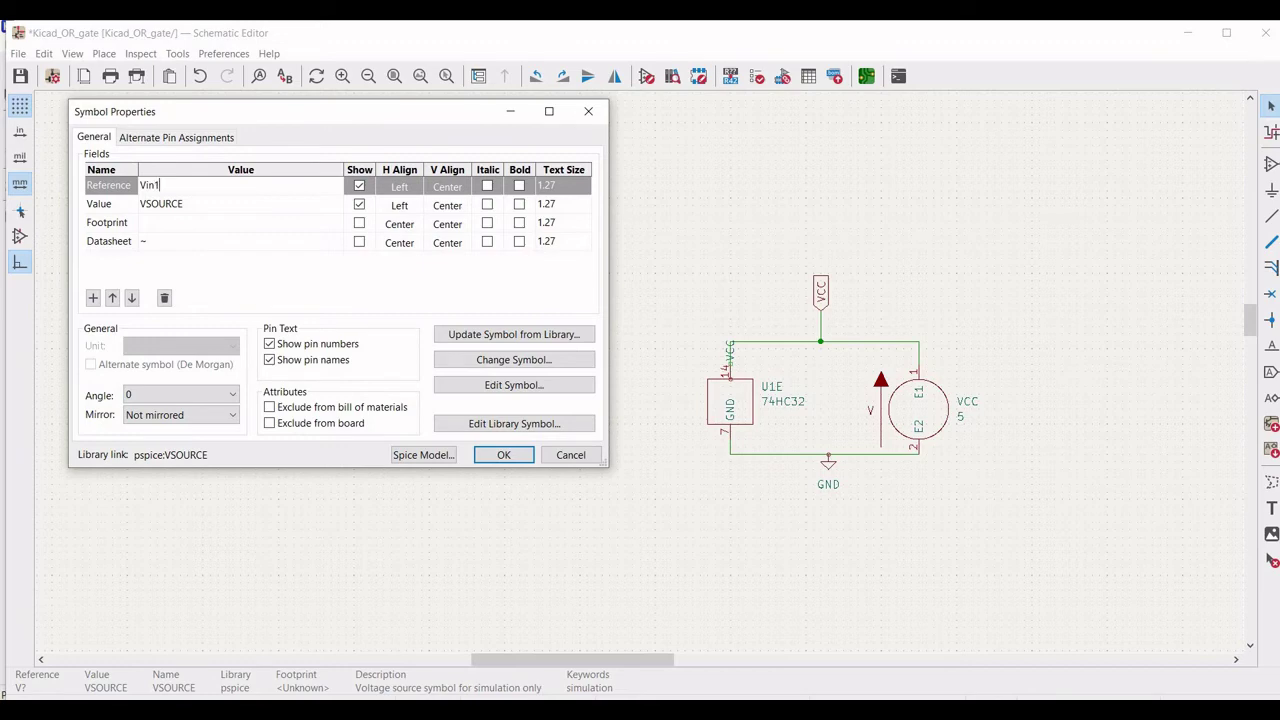
click(197, 204)
click(197, 204)
text(0)
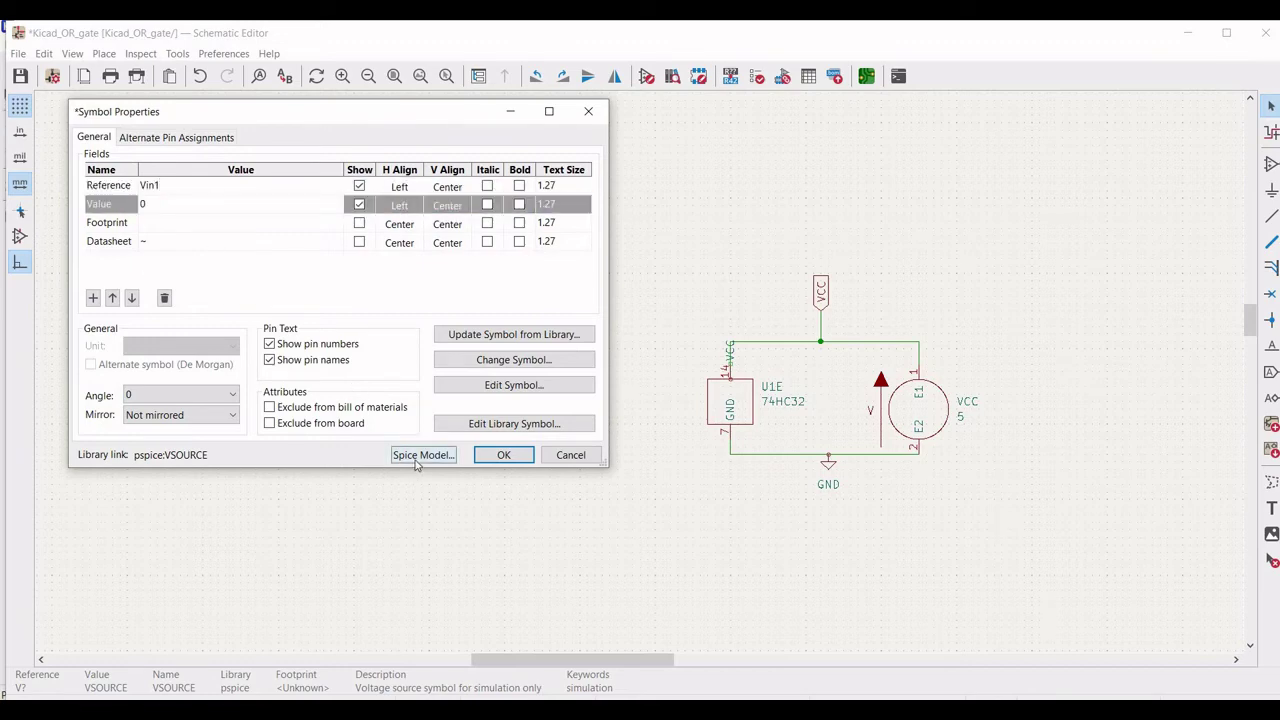
Give Vin1 a Spice pulse source with initial value 0, pulsed value 5 and delay time 2u
click(418, 460)
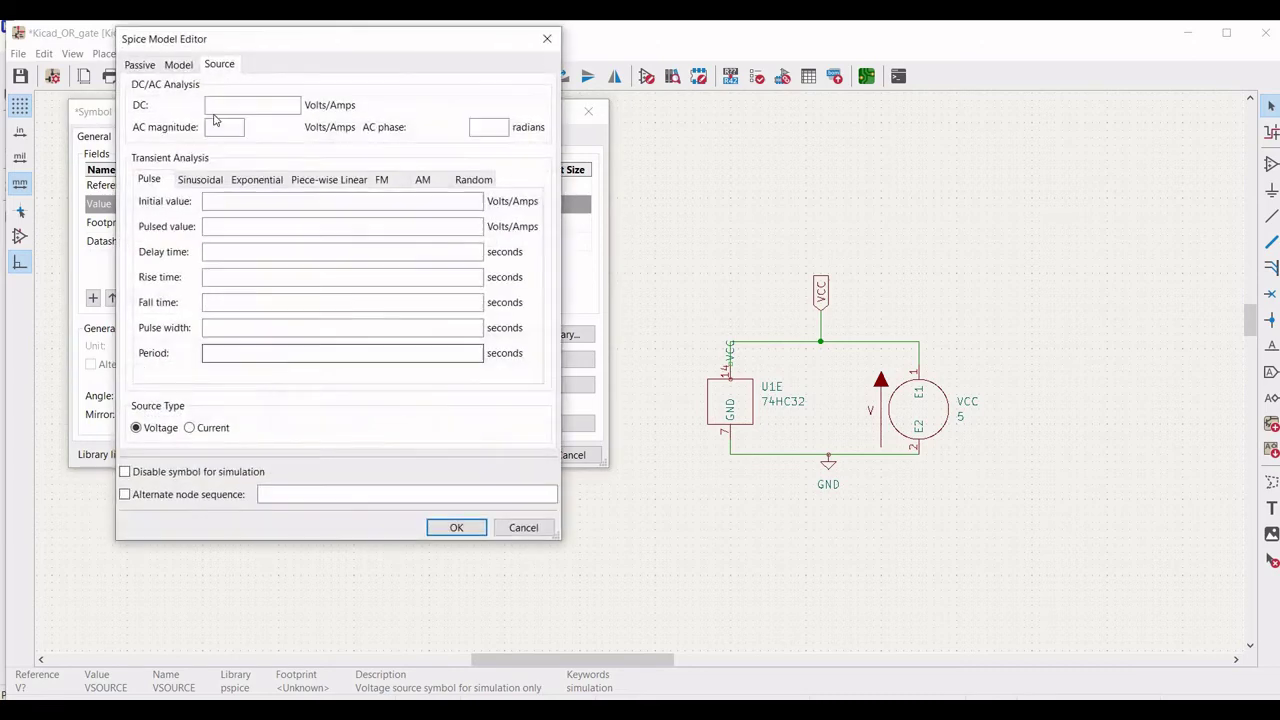
text(0)
click(224, 228)
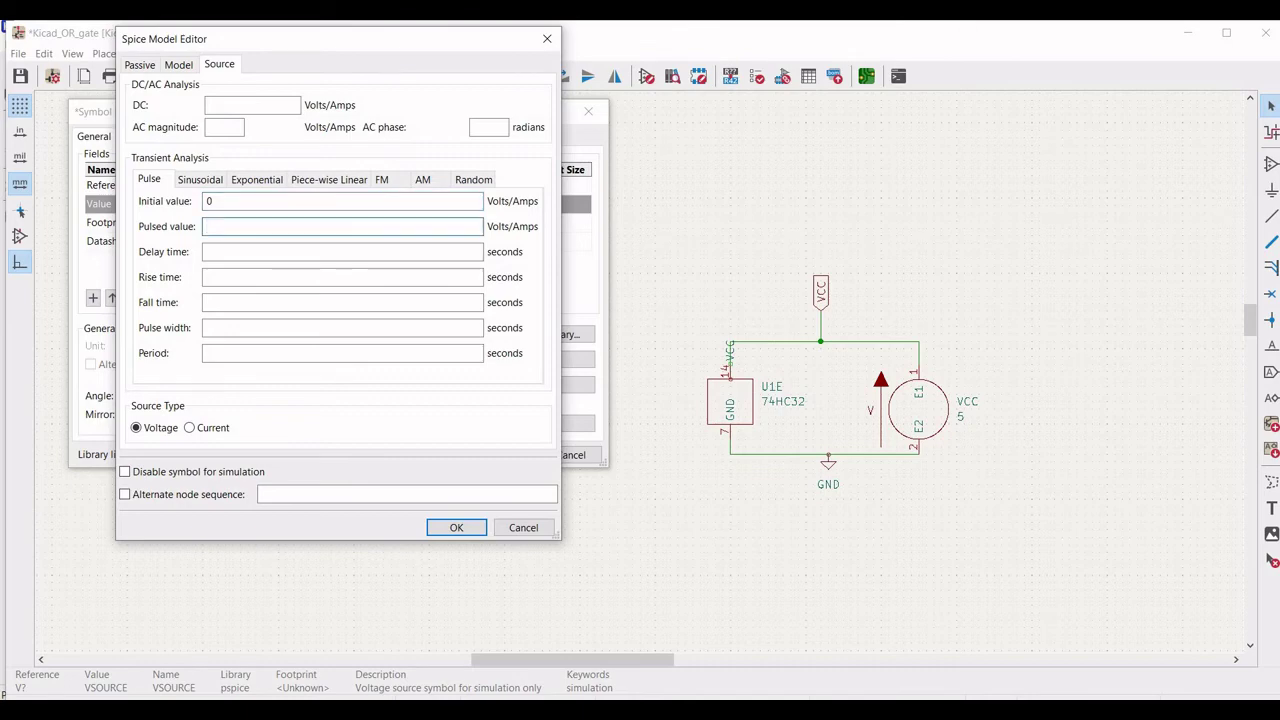
text(5)
click(221, 253)
text(2u)
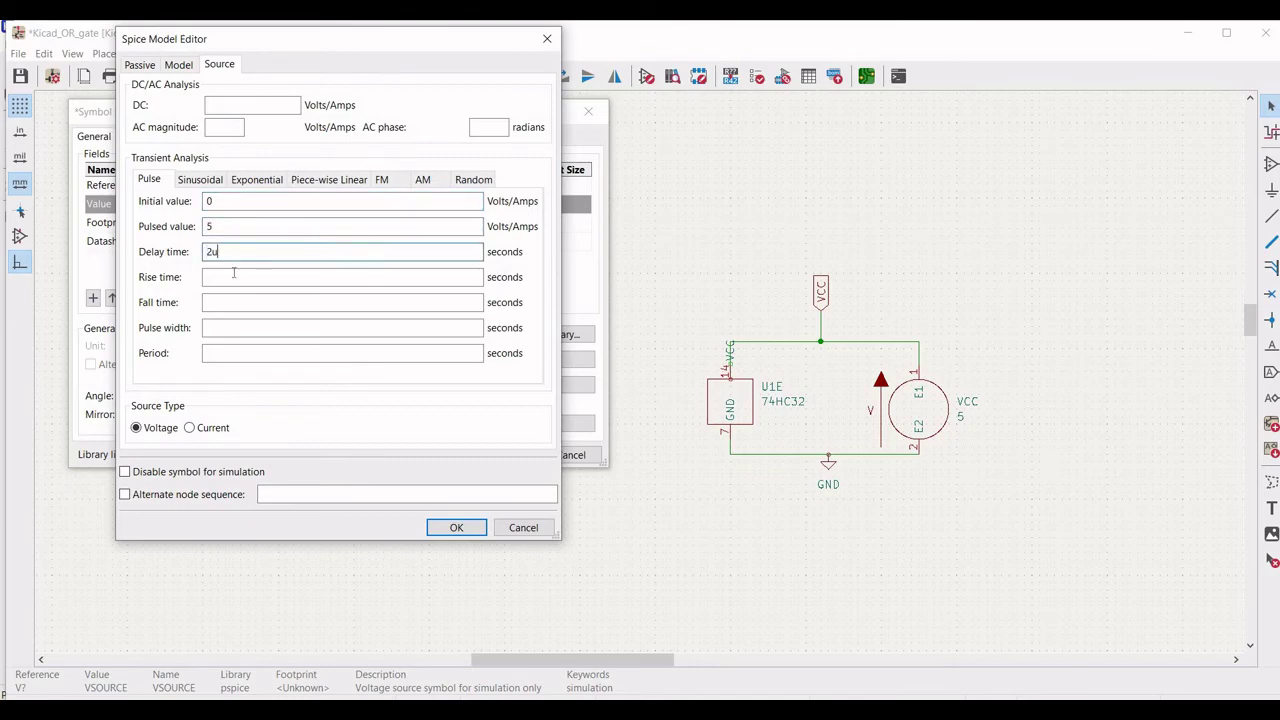
Set Vin1's pulse rise time and fall time to 10n, pulse width to 2u and period to 4u
click(233, 277)
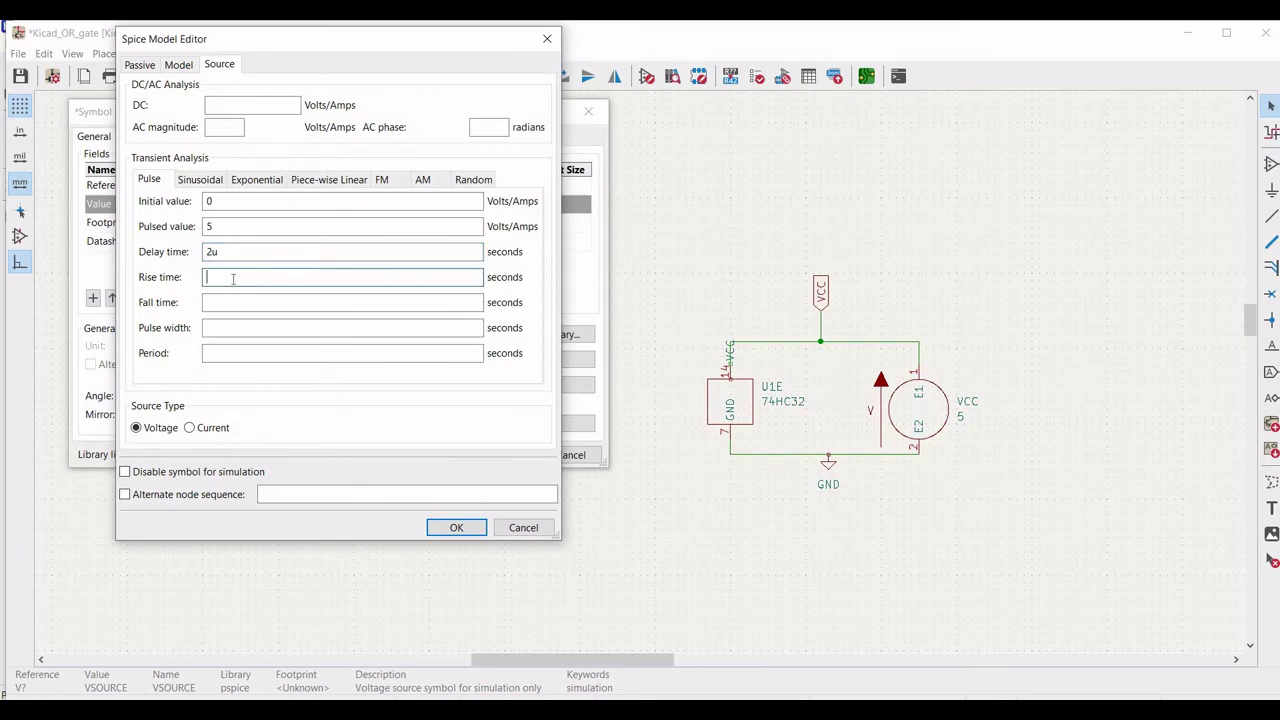
text(10n)
click(222, 300)
text(10n)
click(211, 323)
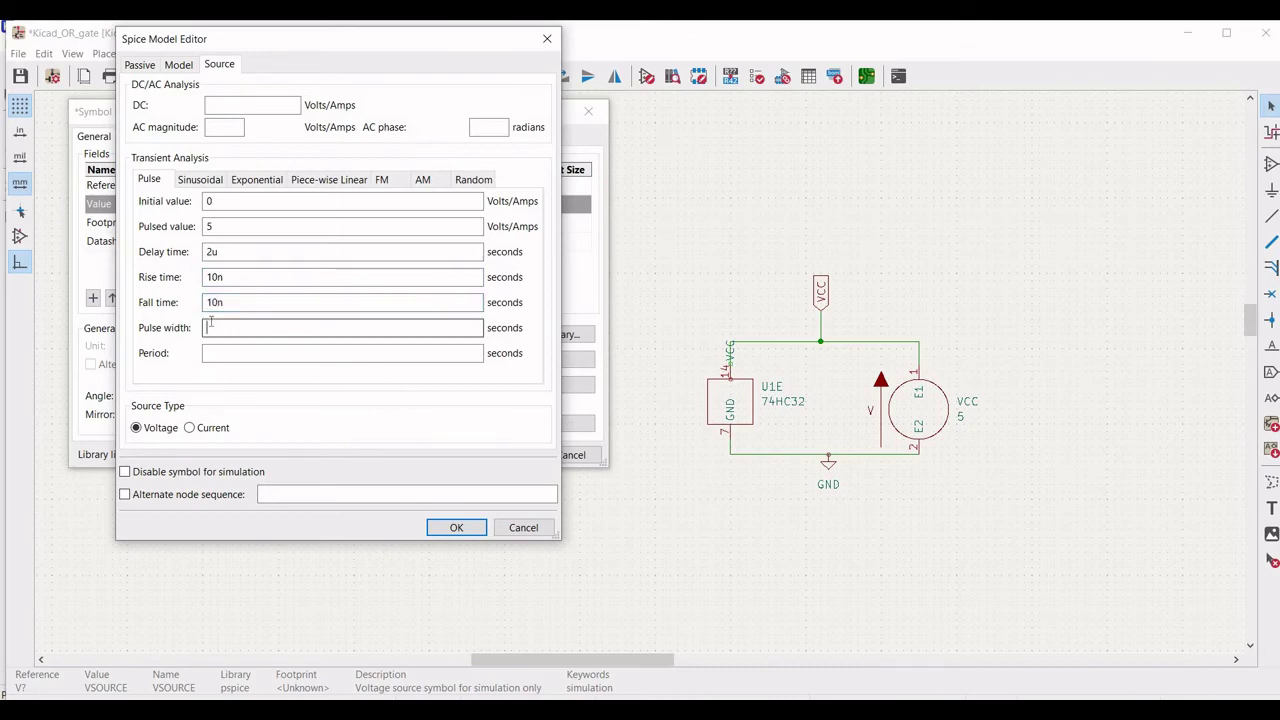
text(24)
text(u)
click(206, 353)
text(4u)
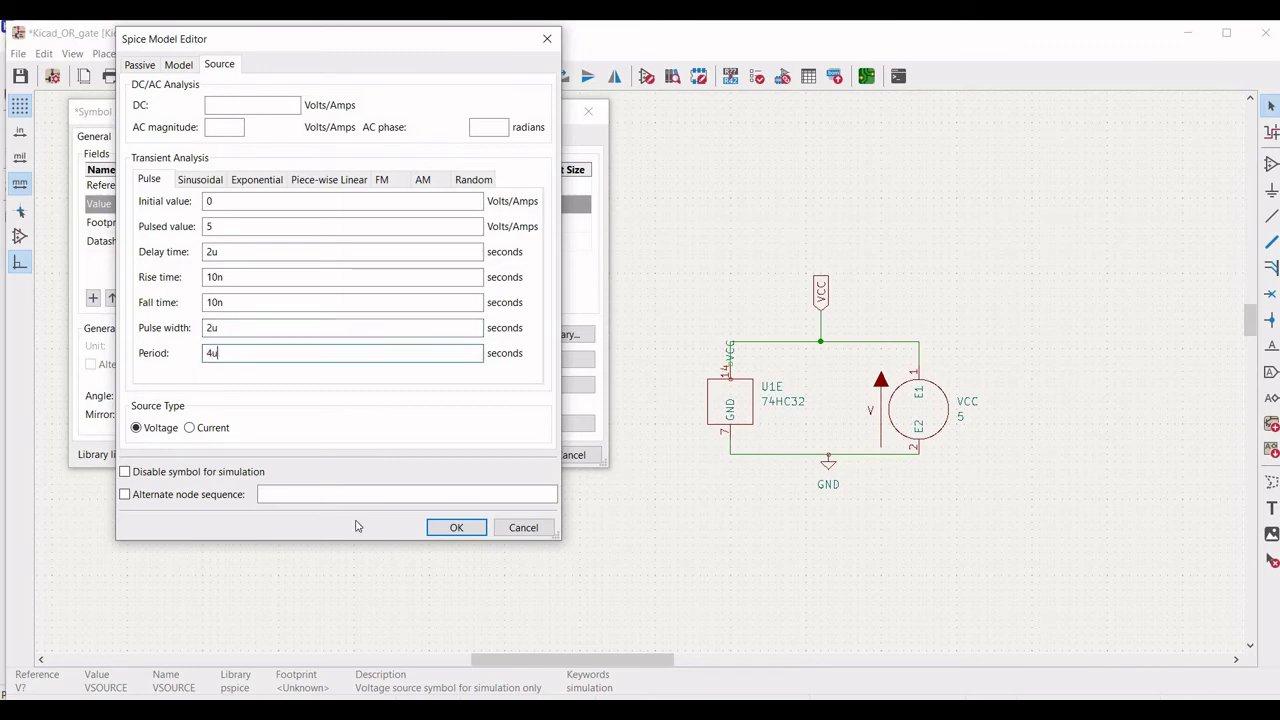
Accept Vin1's pulse settings, and set the reference of the source feeding Unit A's pin 2 to Vin2 and its value to 0
key(Return)
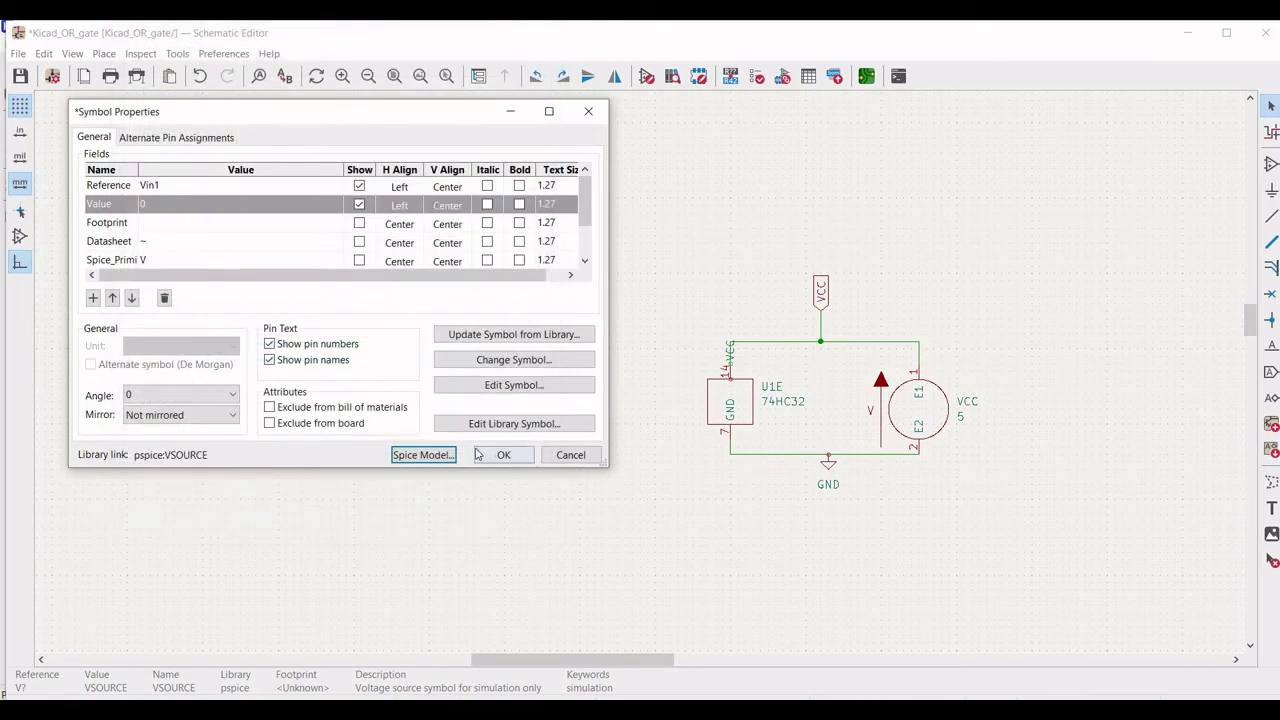
click(503, 455)
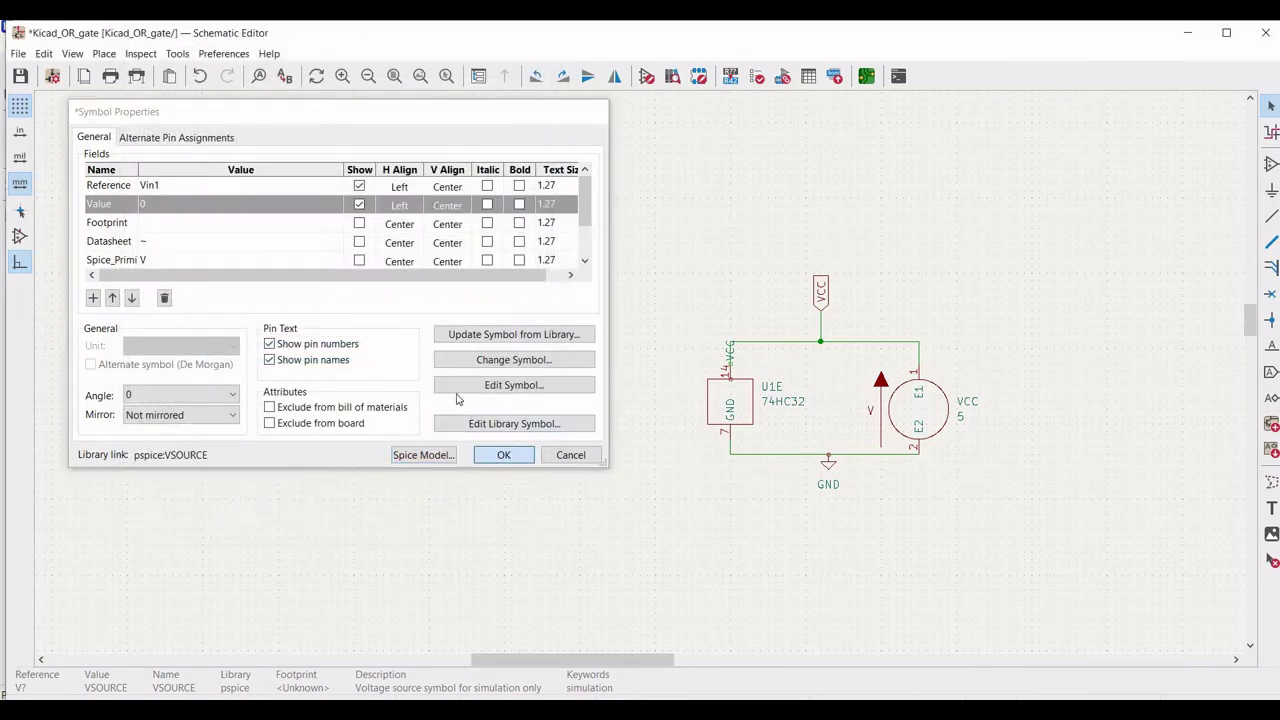
right_click(428, 345)
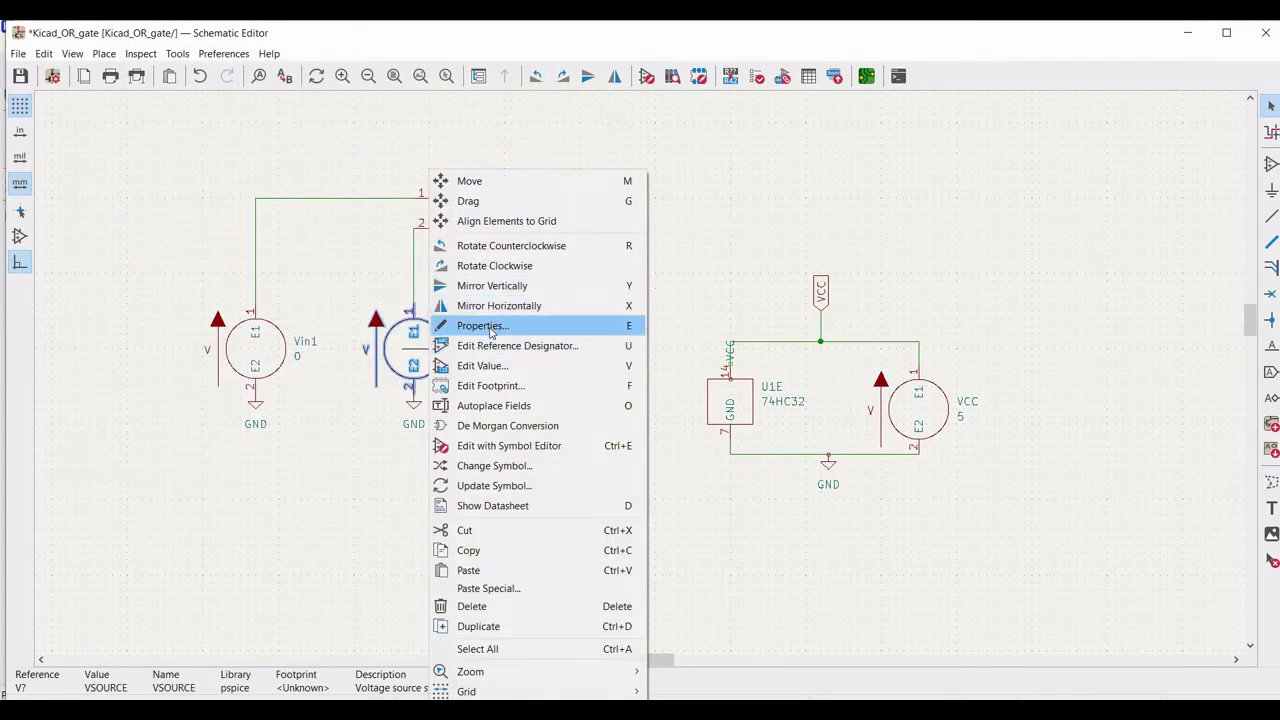
click(486, 326)
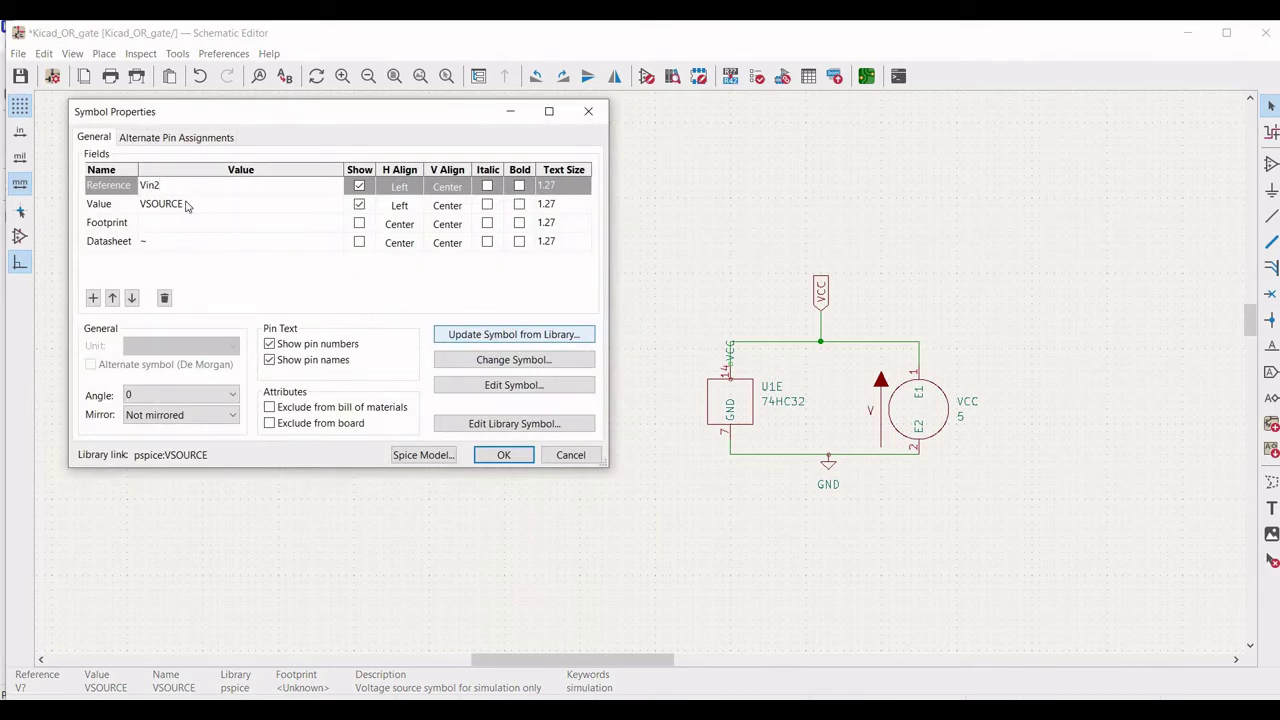
click(185, 205)
text(0)
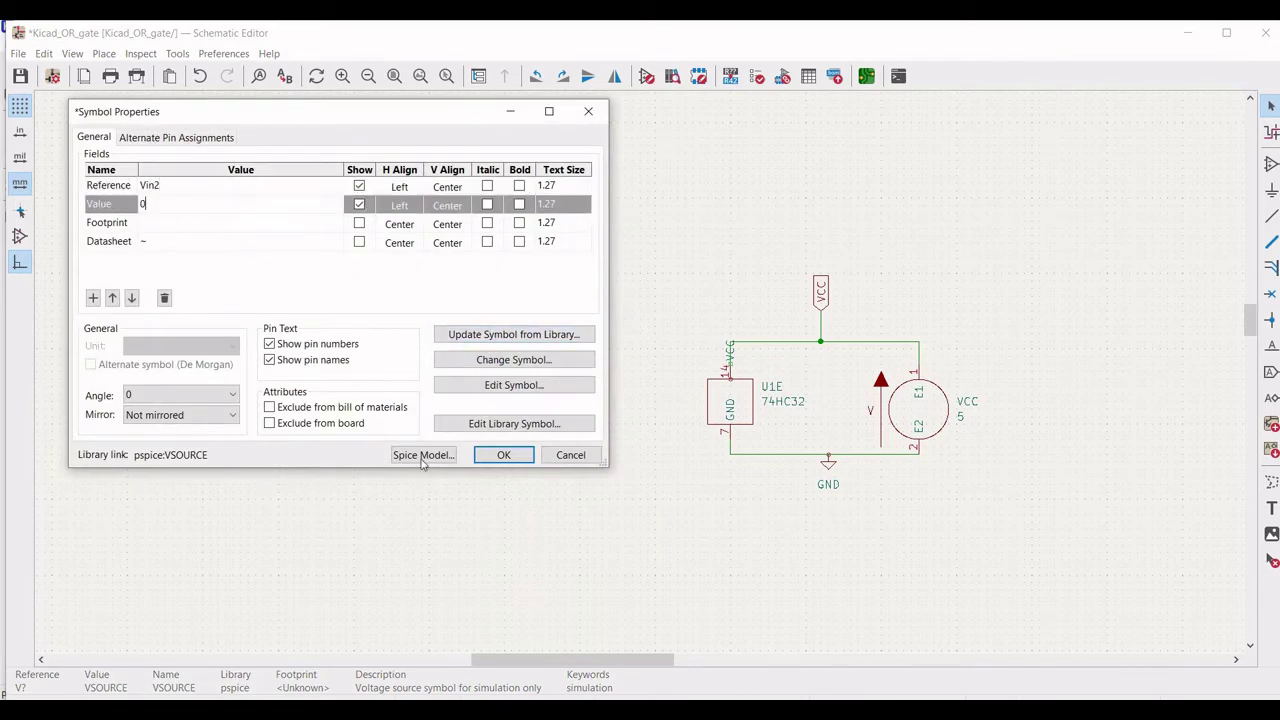
Give Vin2 a Spice pulse source with initial value 0, pulsed value 5 and delay time 2u
click(422, 458)
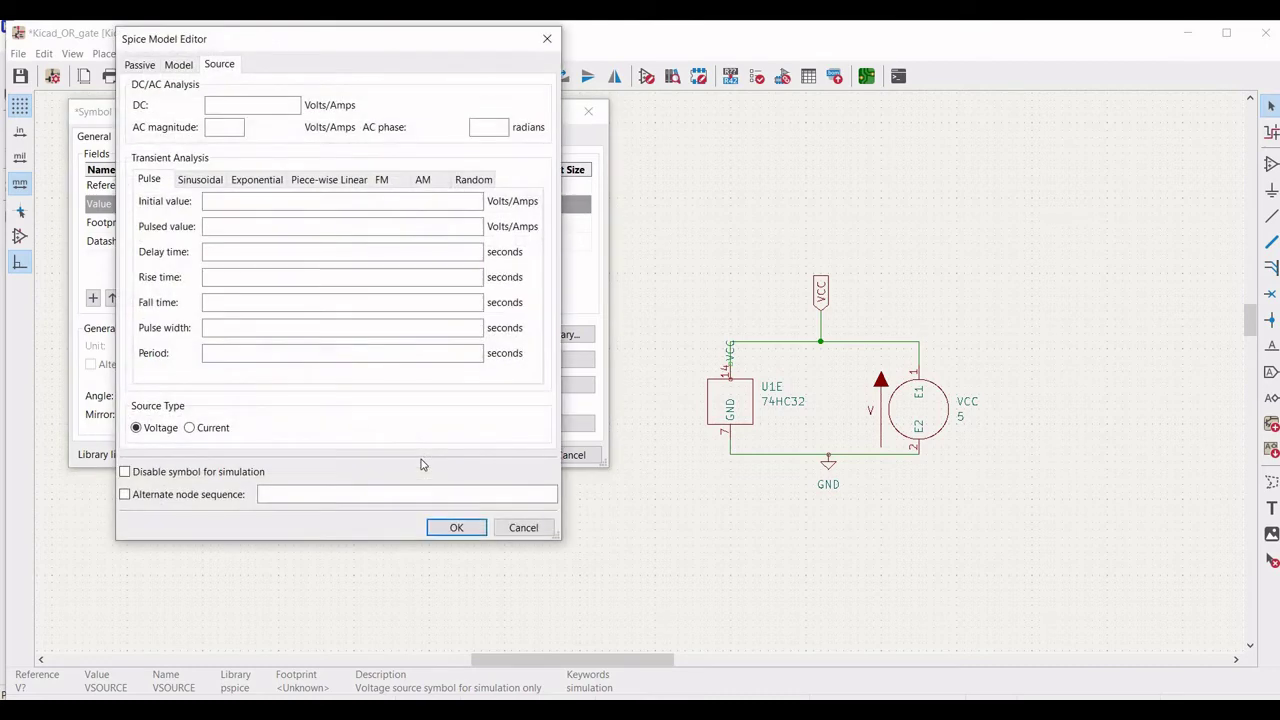
click(214, 201)
text(0)
click(223, 226)
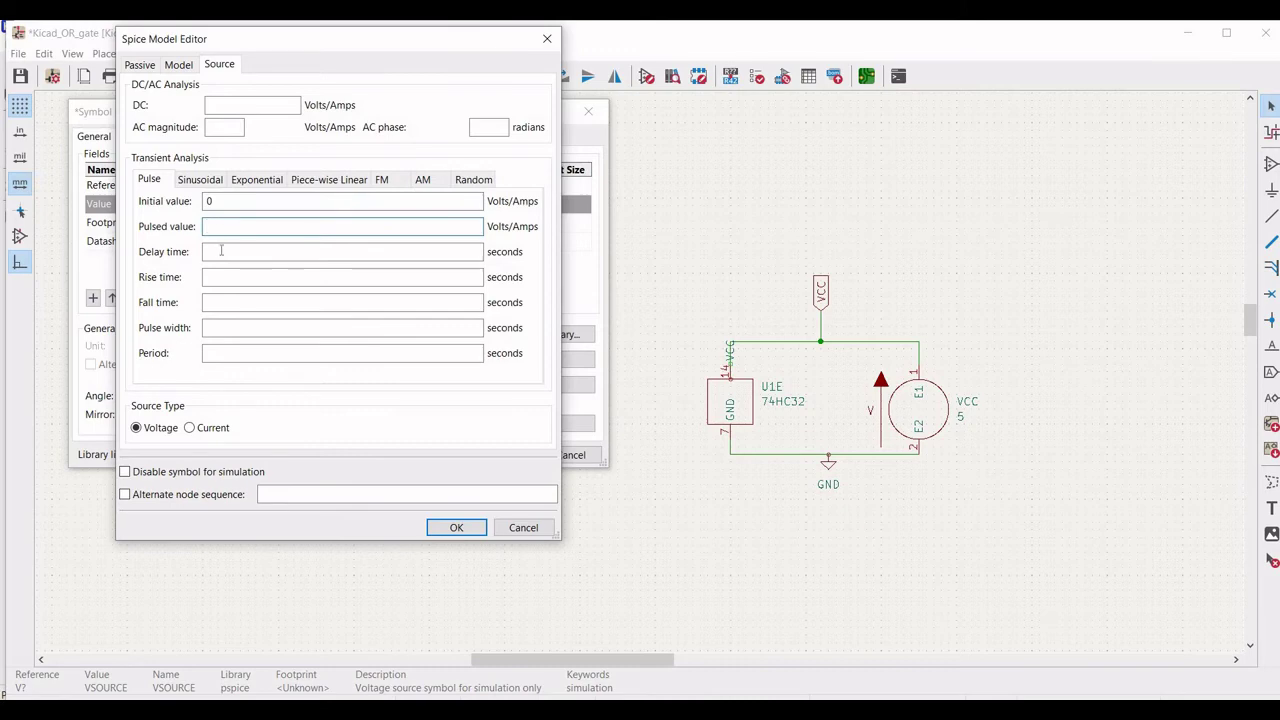
click(221, 252)
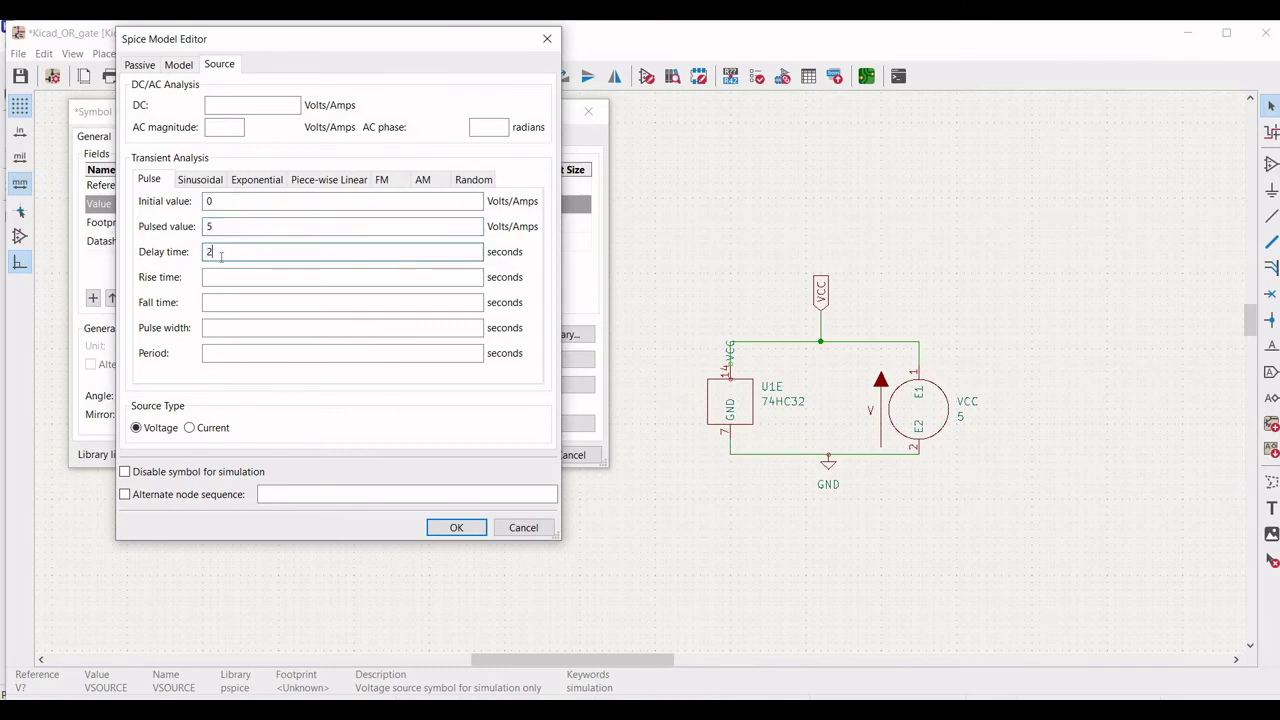
Set Vin2's pulse rise time and fall time to 10n, pulse width to 2u and period to 4u, and accept its properties
click(222, 276)
text(10n)
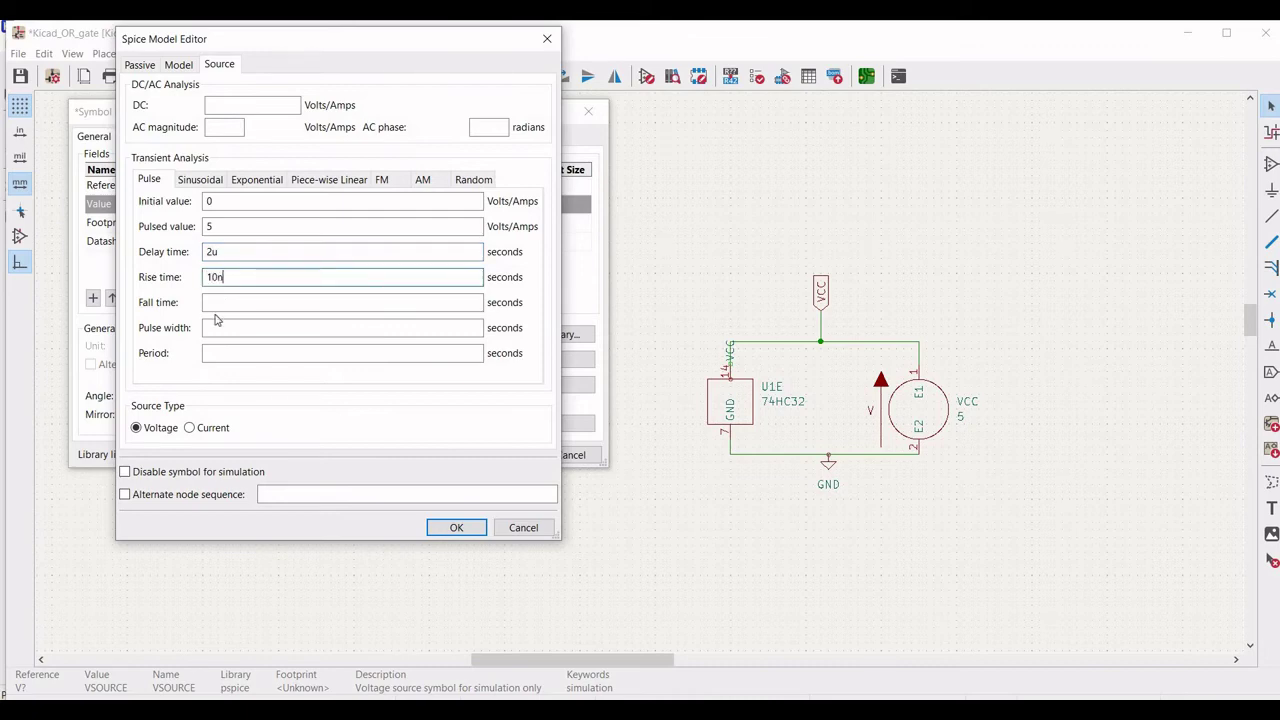
click(214, 302)
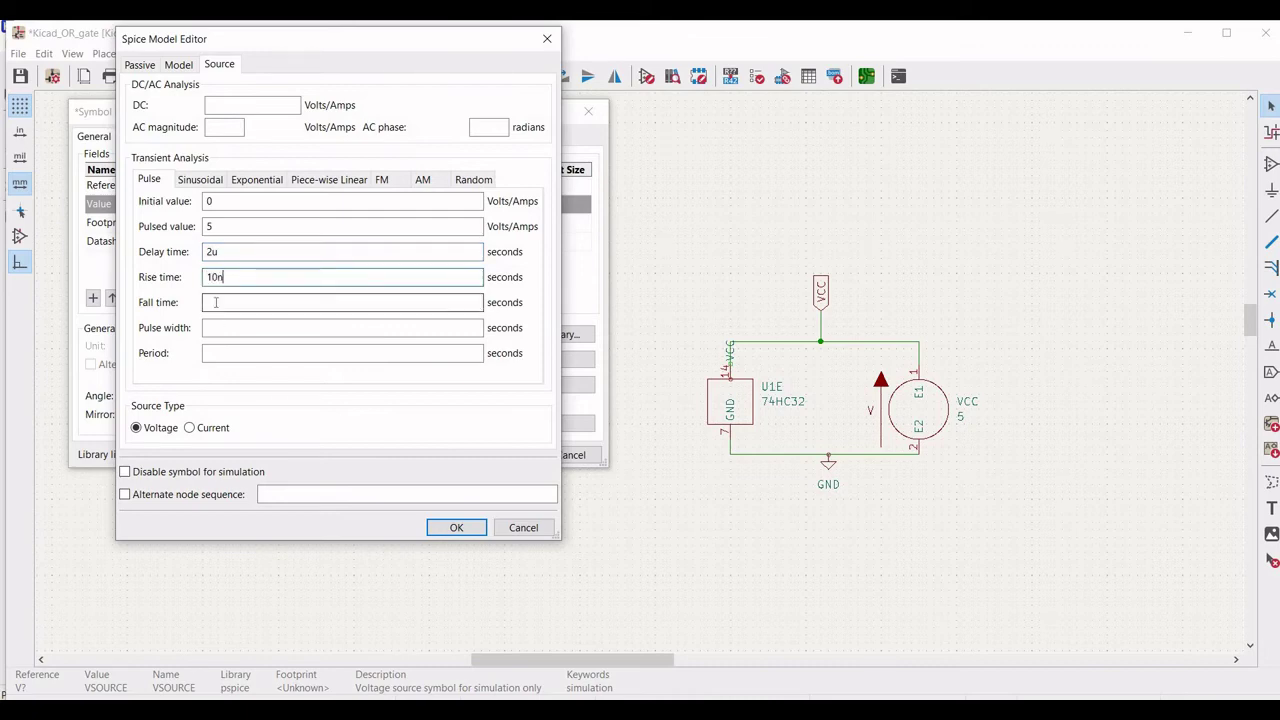
text(2)
key(BackSpace)
text(10n)
click(239, 331)
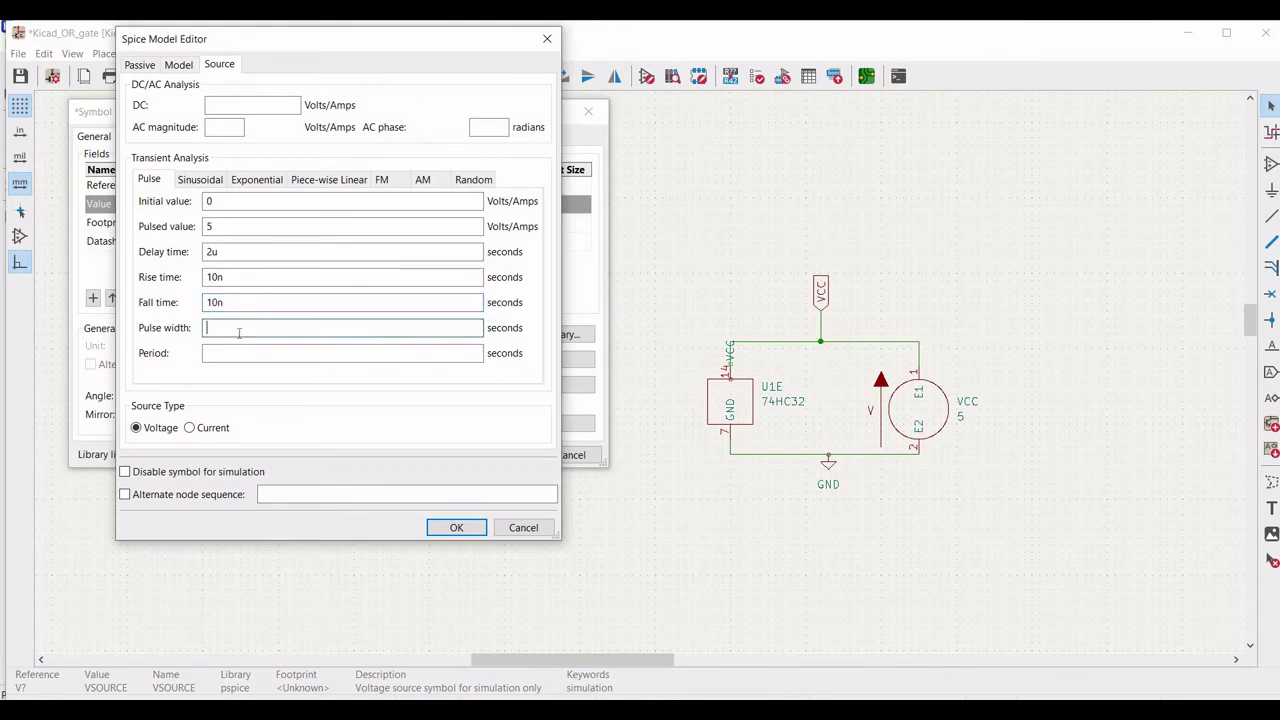
text(2u)
click(237, 352)
text(4u)
click(456, 527)
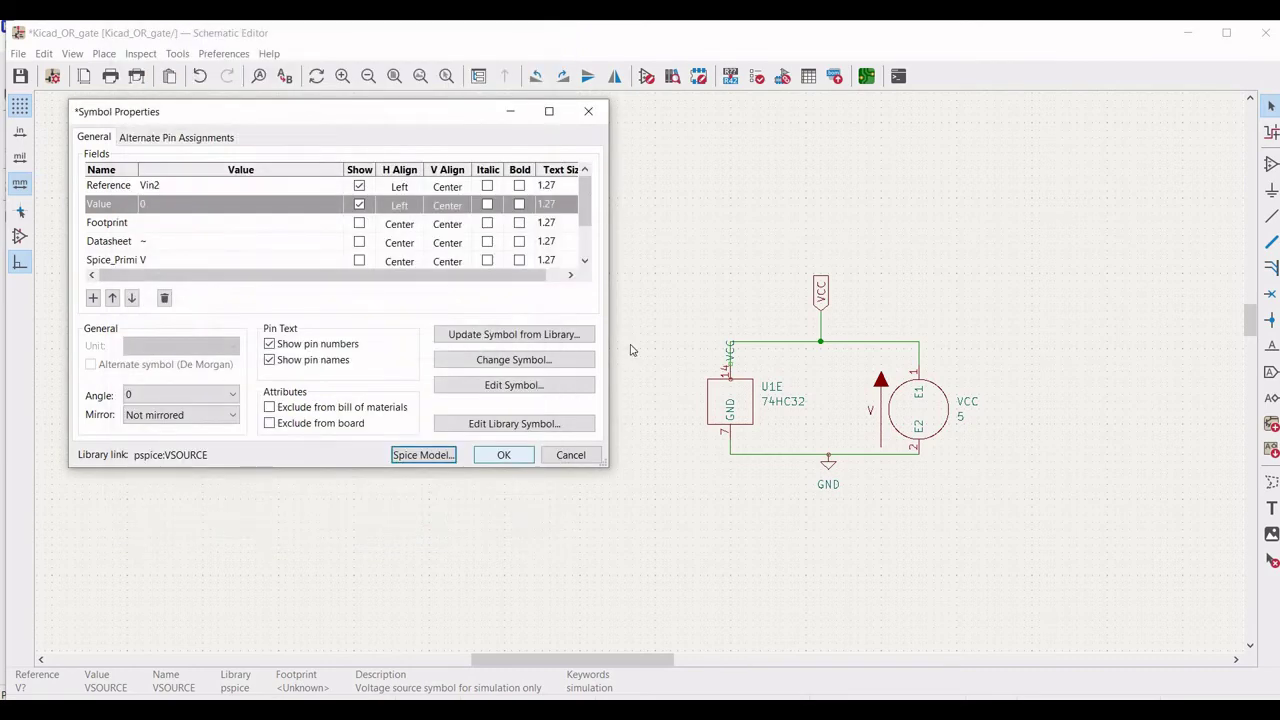
key(Return)
Place net label in1 on the wire to U1A's pin 1 and net label in2 on the wire to pin 2
click(1271, 345)
click(608, 322)
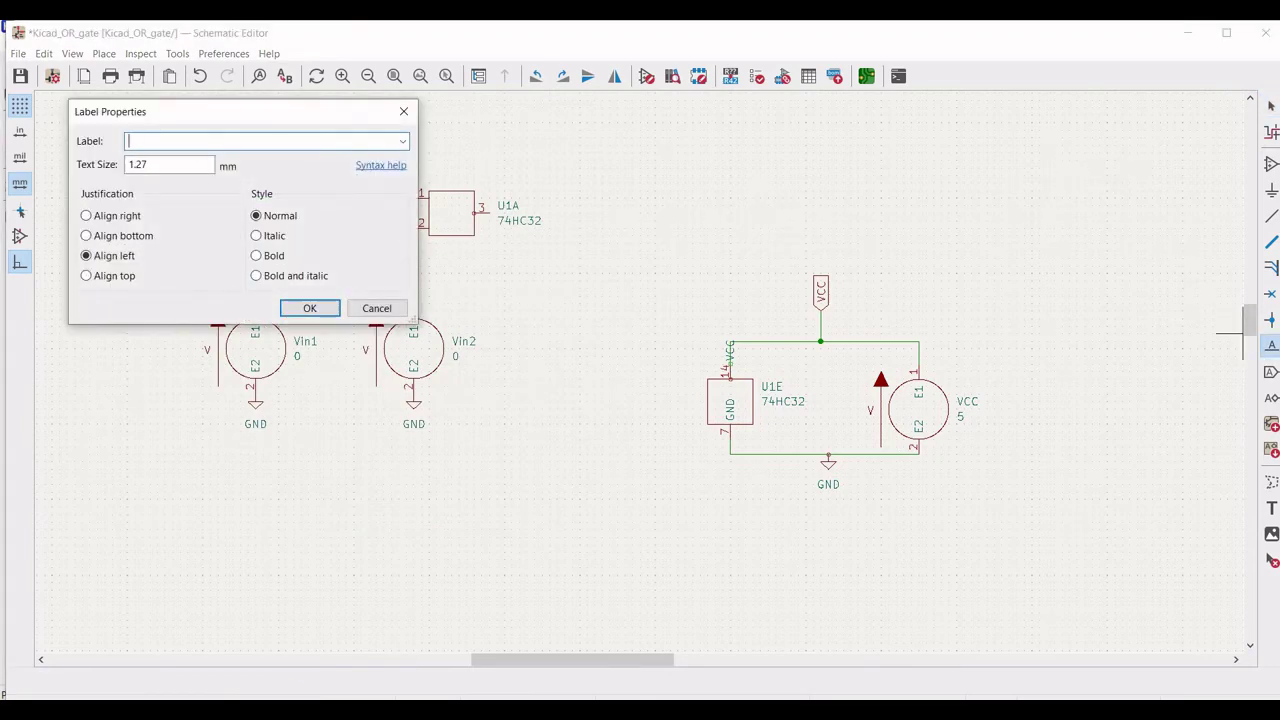
key(Return)
click(361, 205)
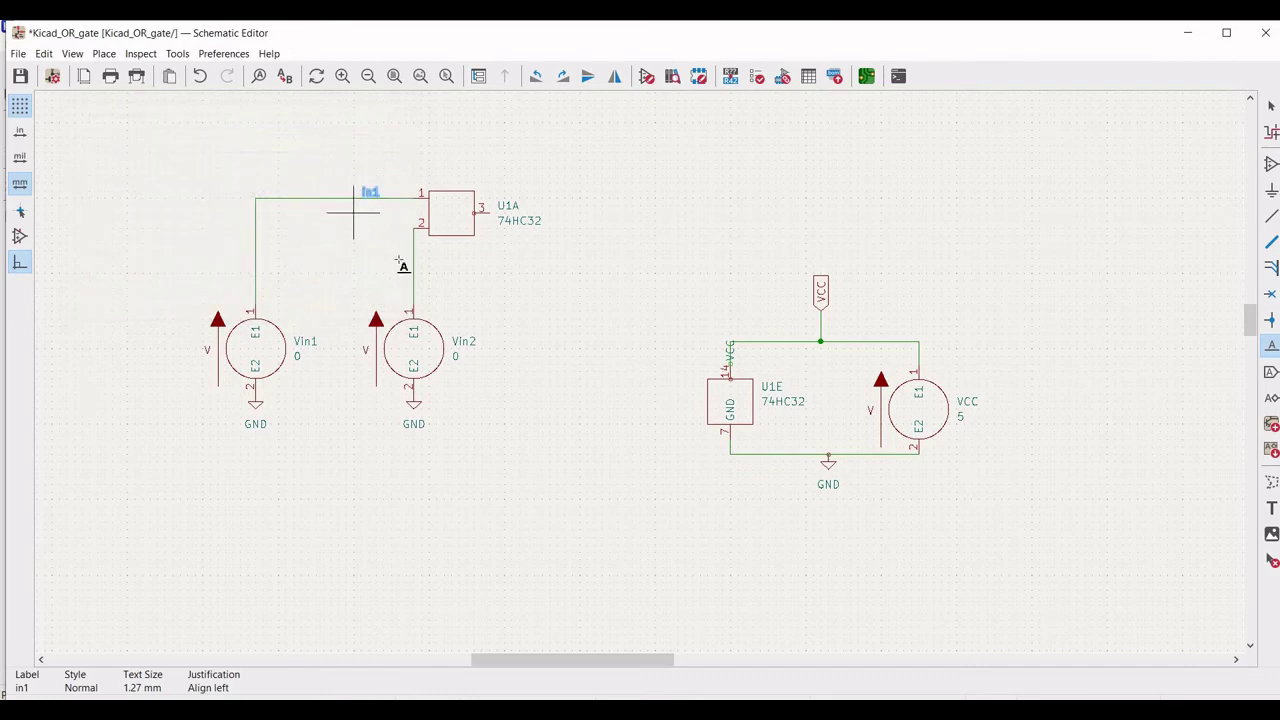
click(414, 271)
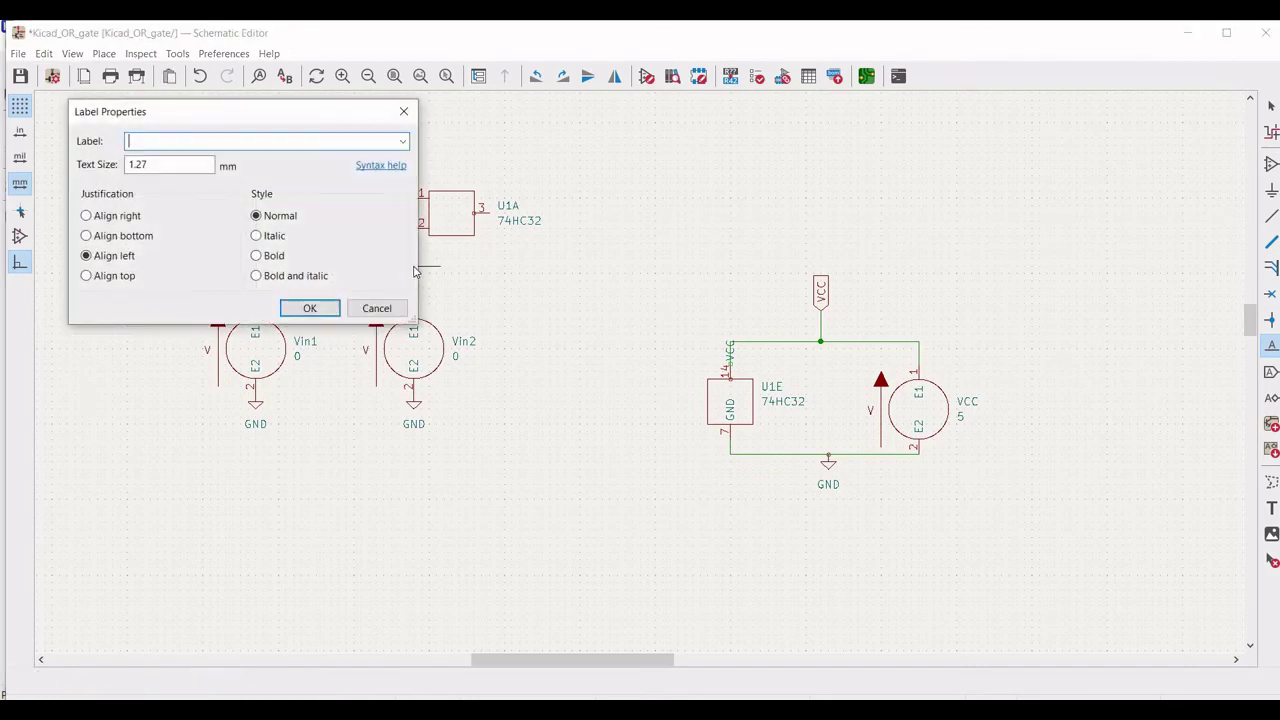
text(in2)
key(Return)
click(414, 266)
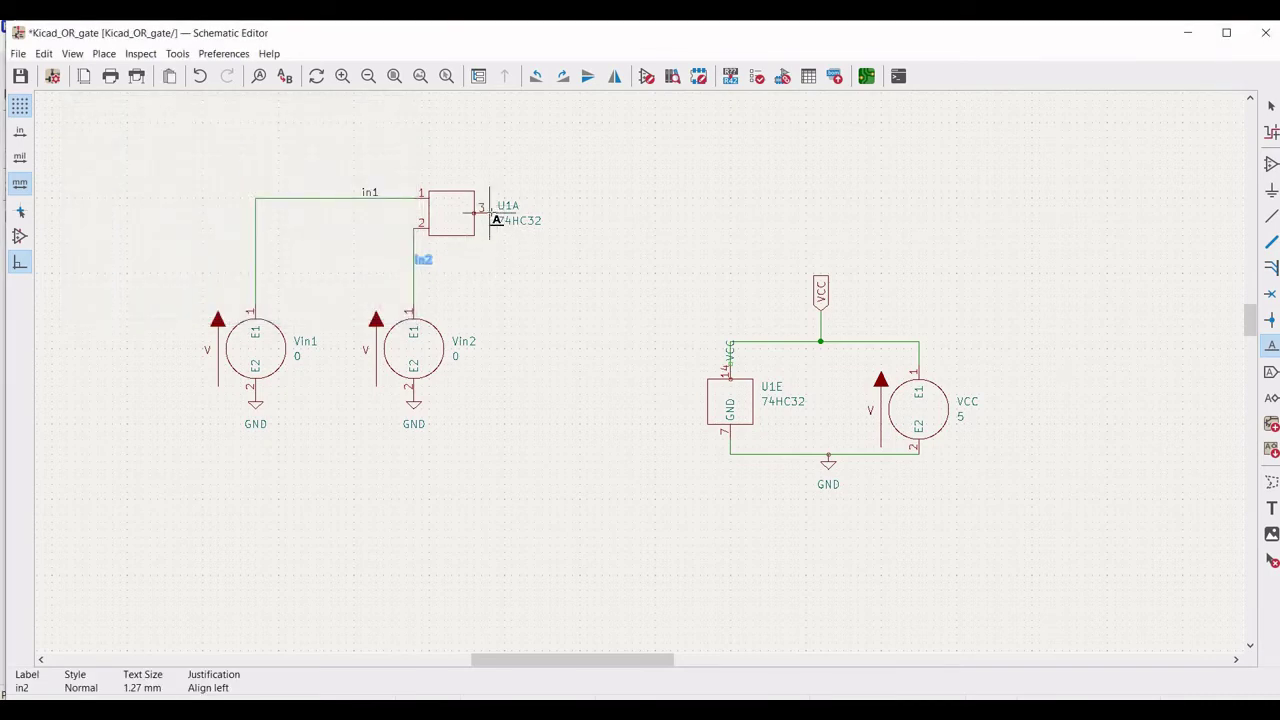
Place a net label named out on U1A's output pin 3
click(492, 218)
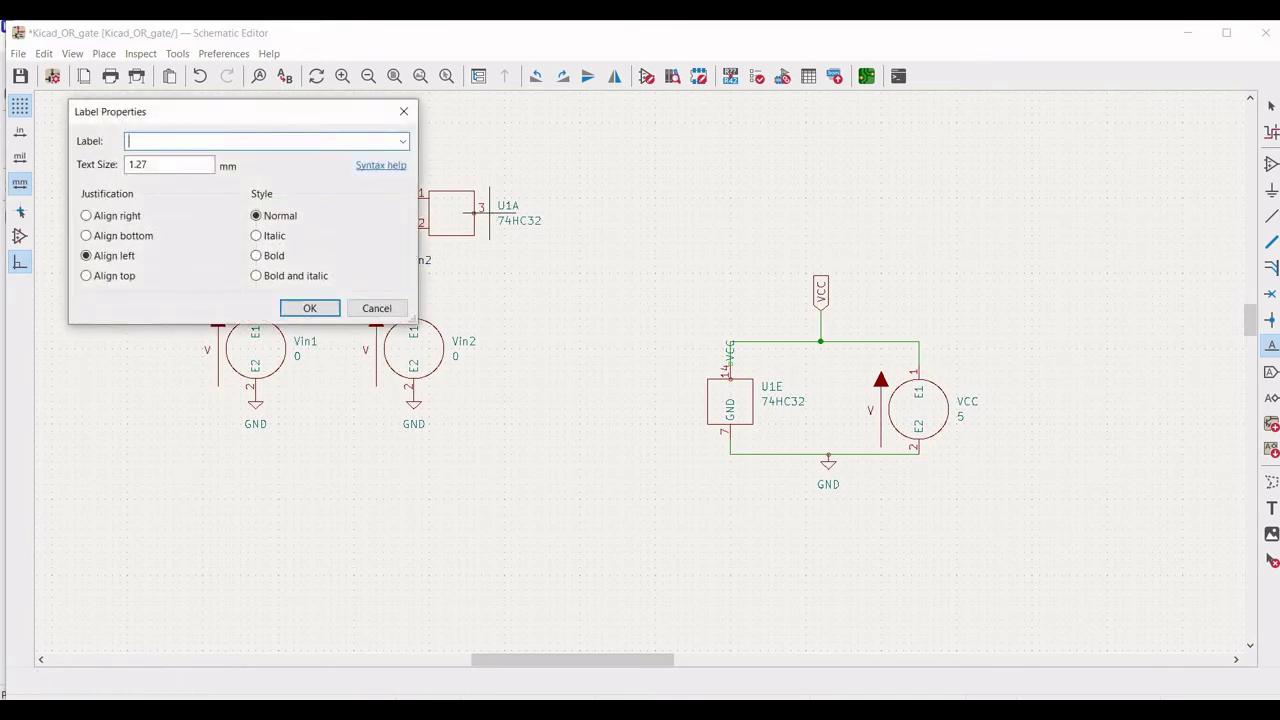
text(out)
click(310, 310)
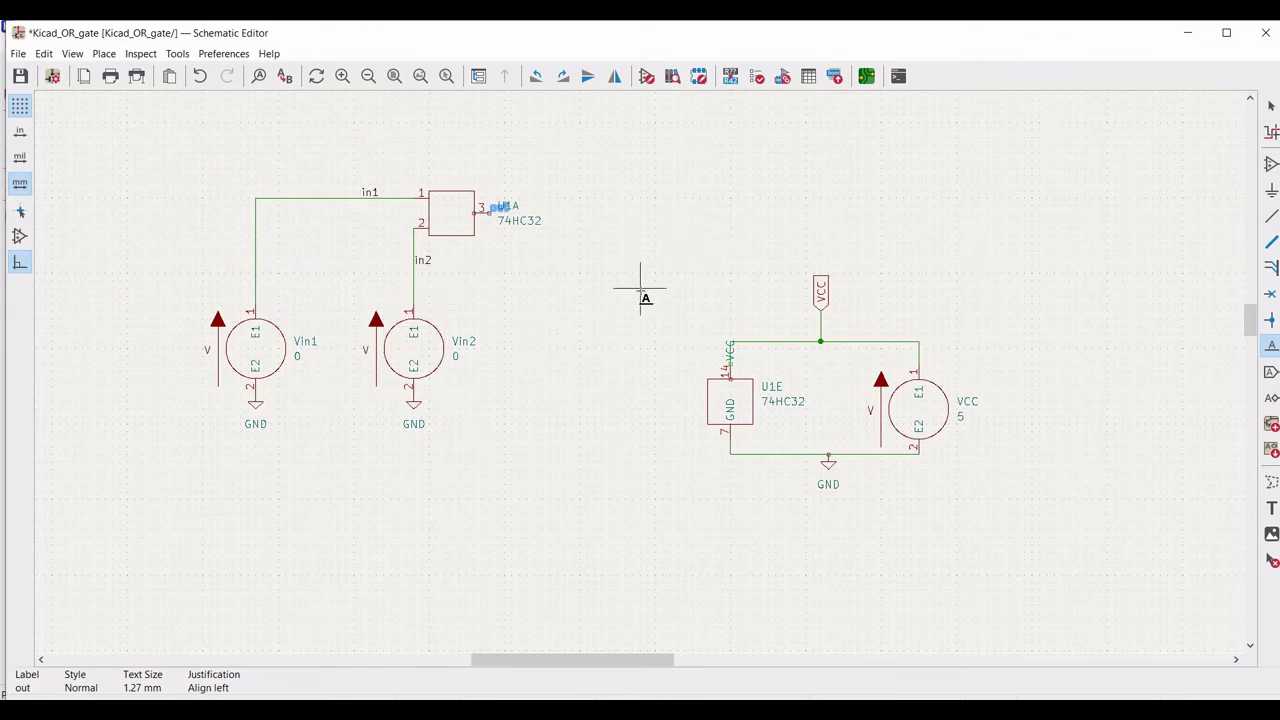
Add the simulation directive text ".tran 1n 8u" below the Vin1 and Vin2 sources
click(71, 56)
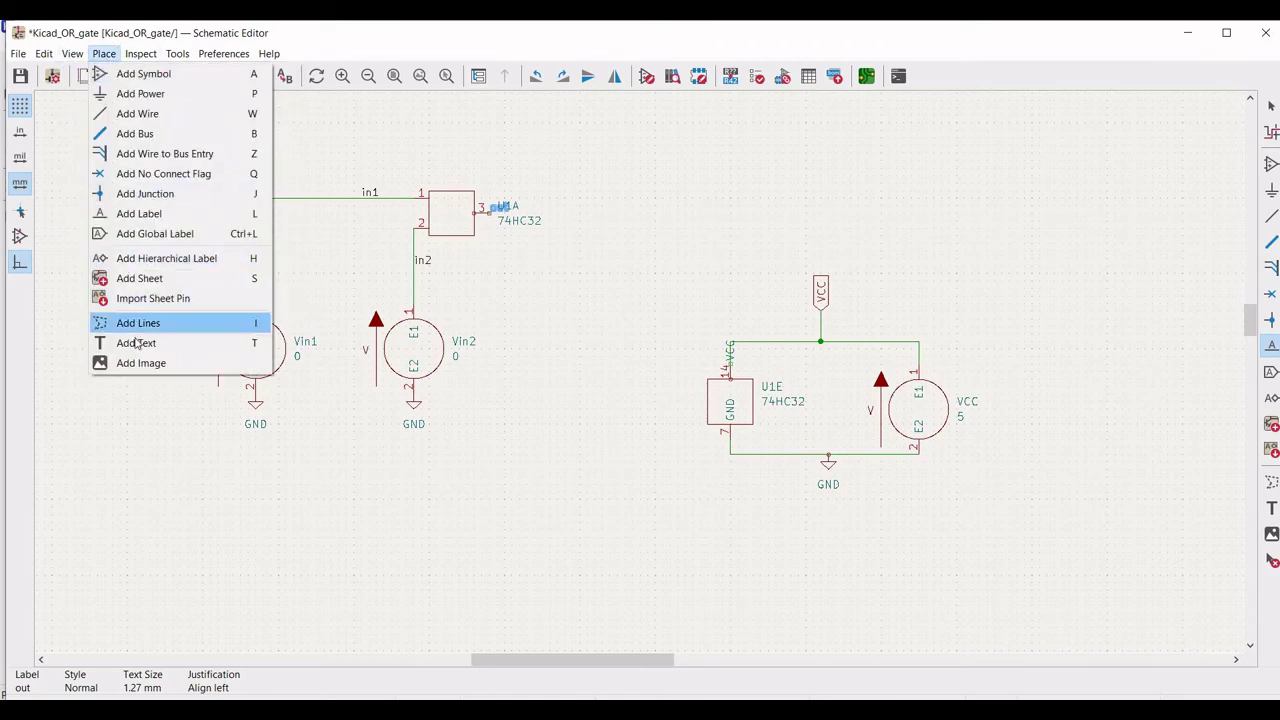
click(137, 343)
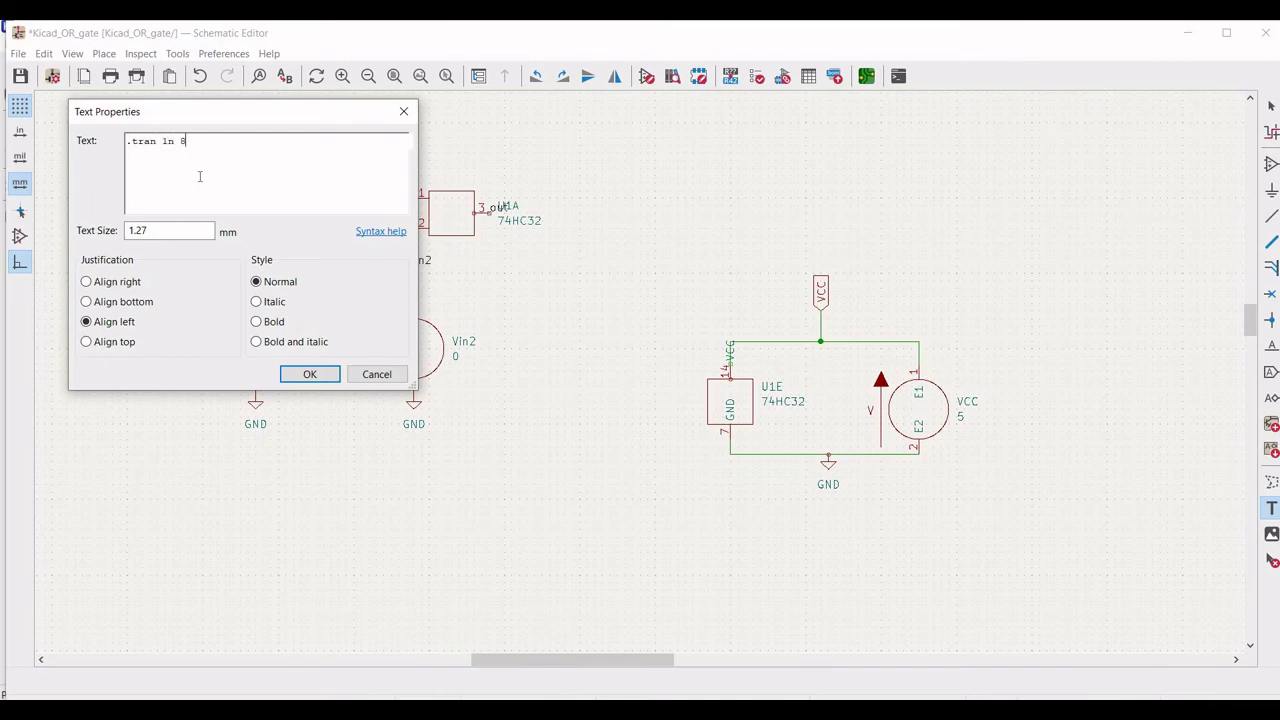
click(310, 374)
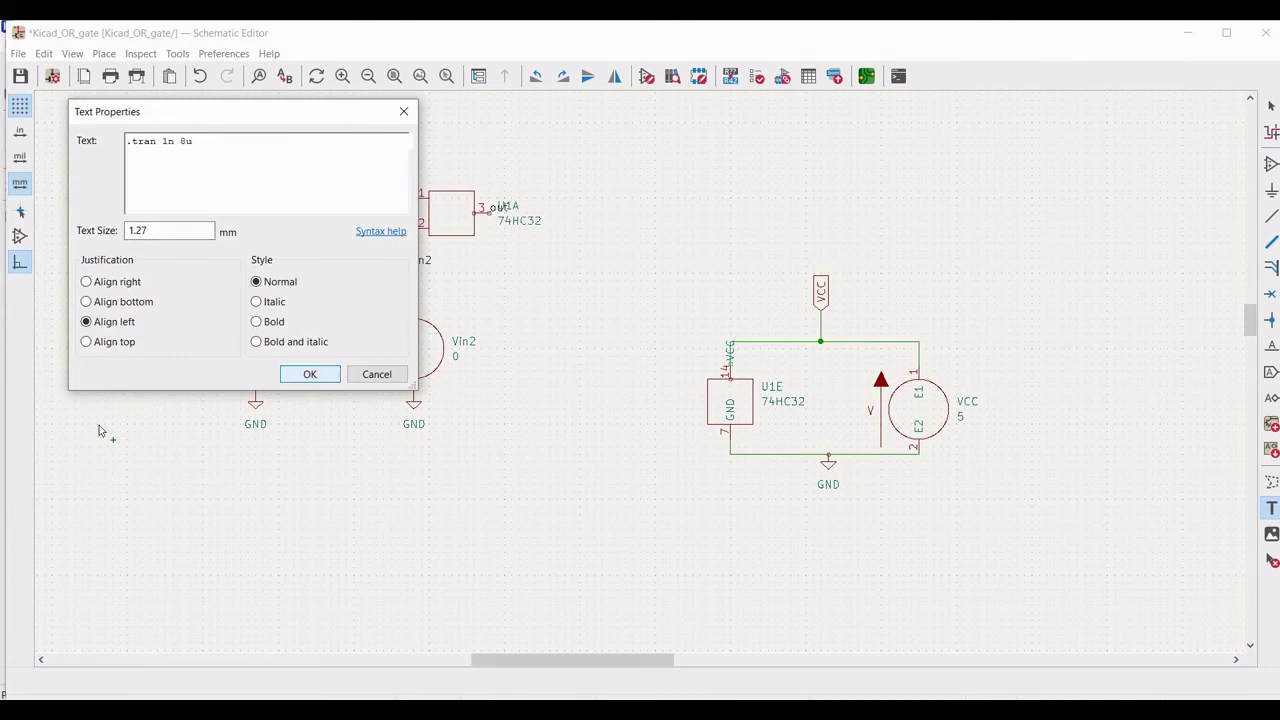
click(241, 490)
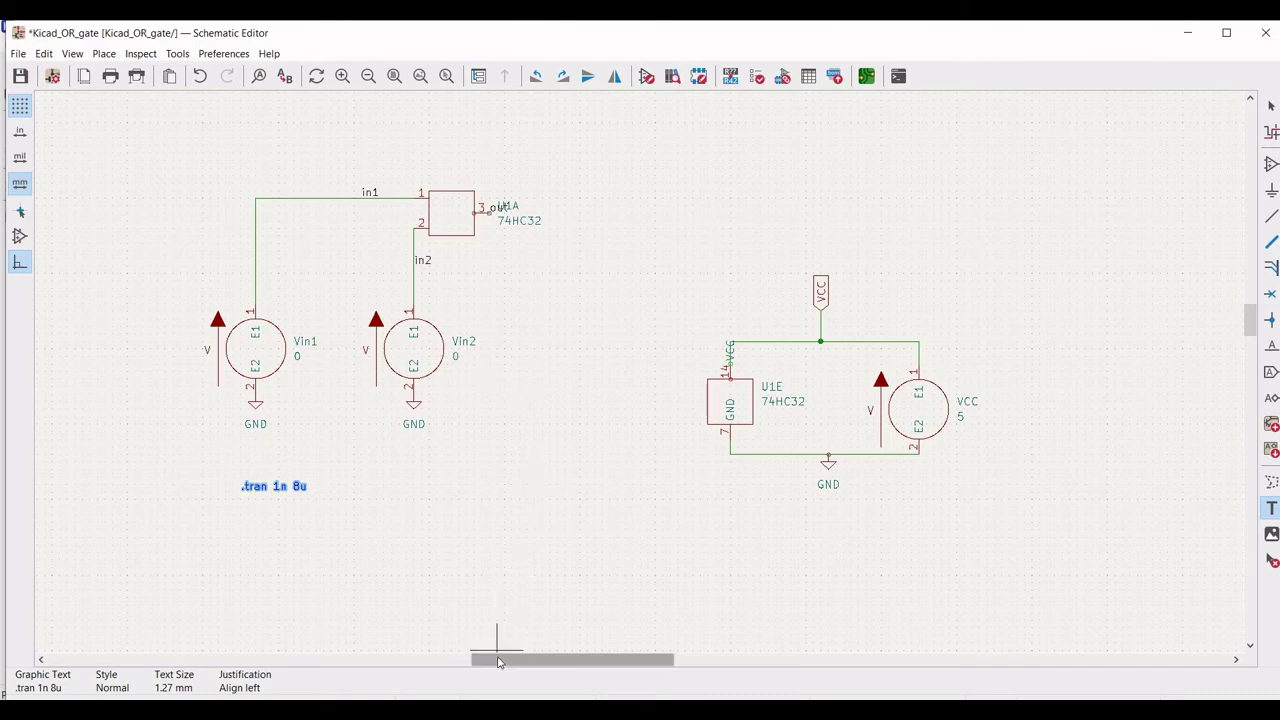
Find the 74HC00 symbol by filtering for 74hc and place its Unit E to the right of the VCC source
drag(503, 663, 530, 664)
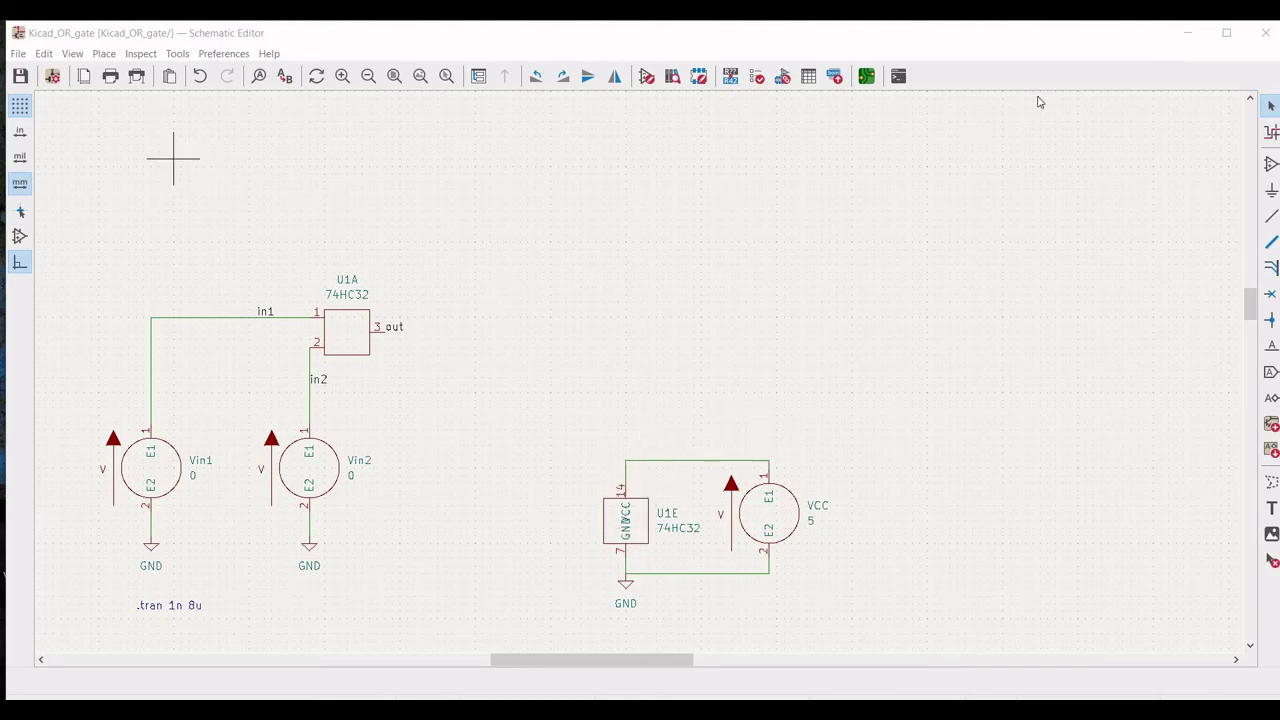
click(1271, 163)
click(614, 314)
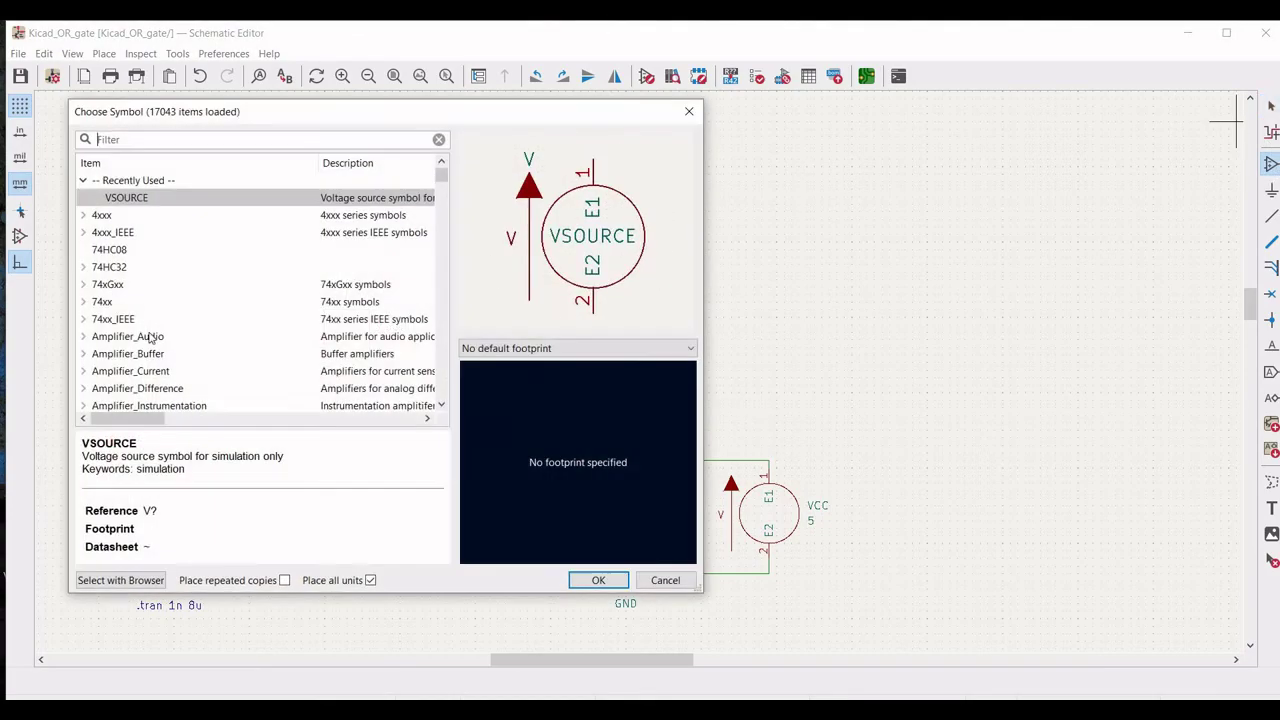
click(108, 250)
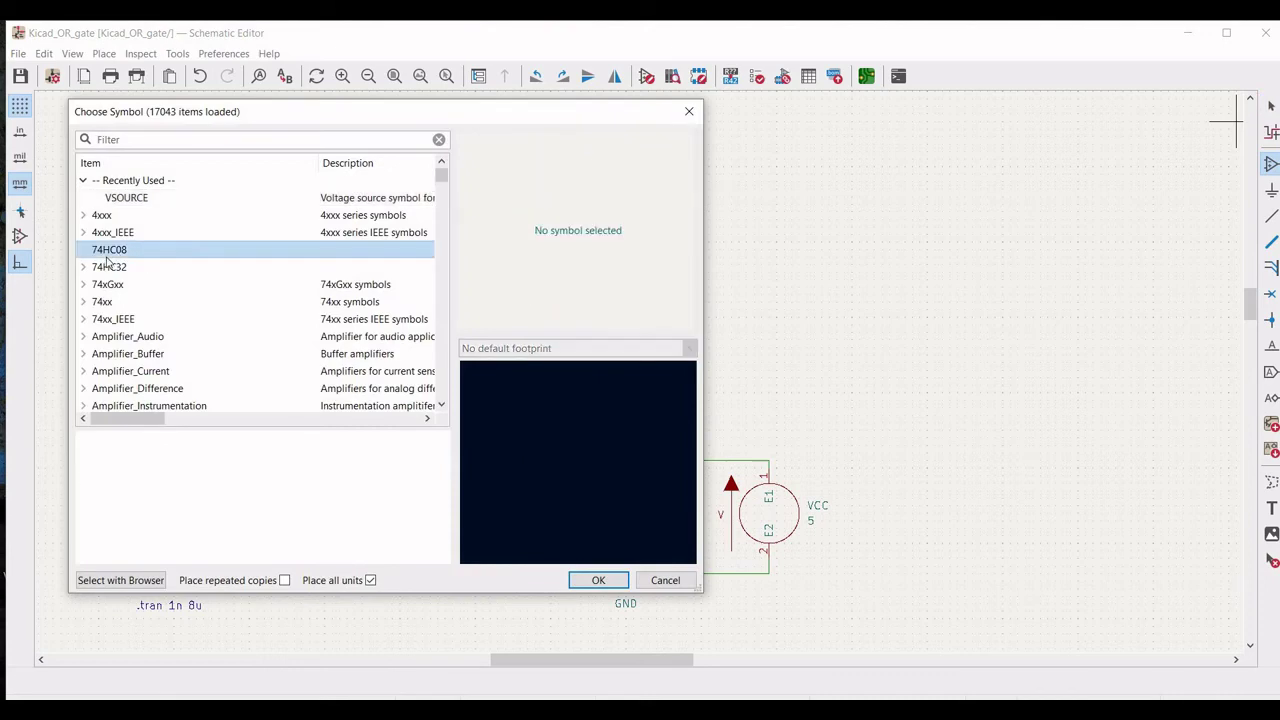
click(139, 141)
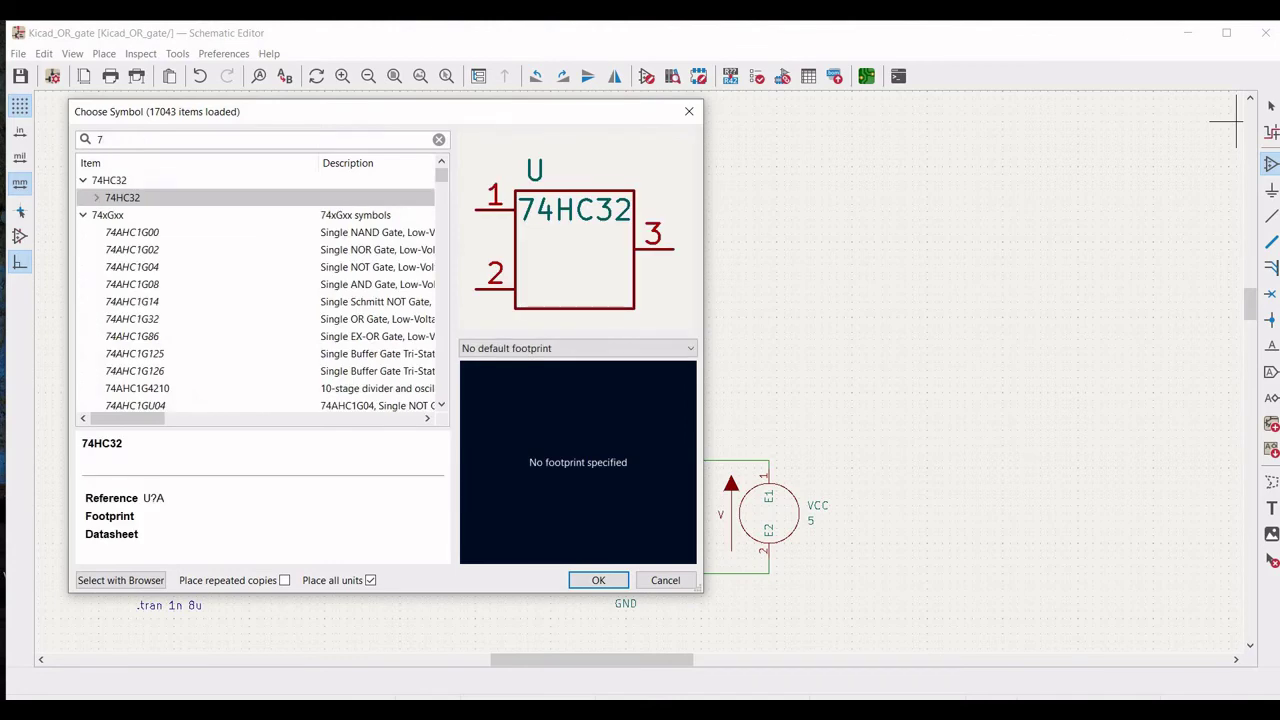
text(74hc)
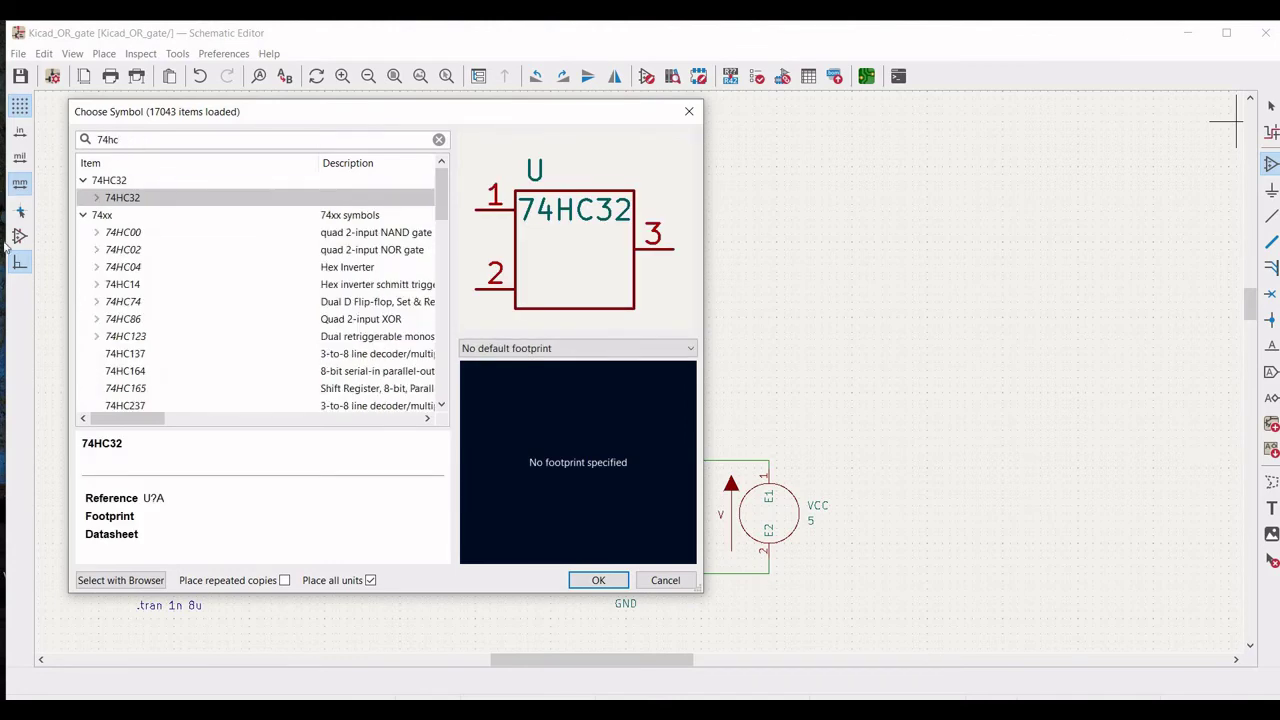
click(123, 234)
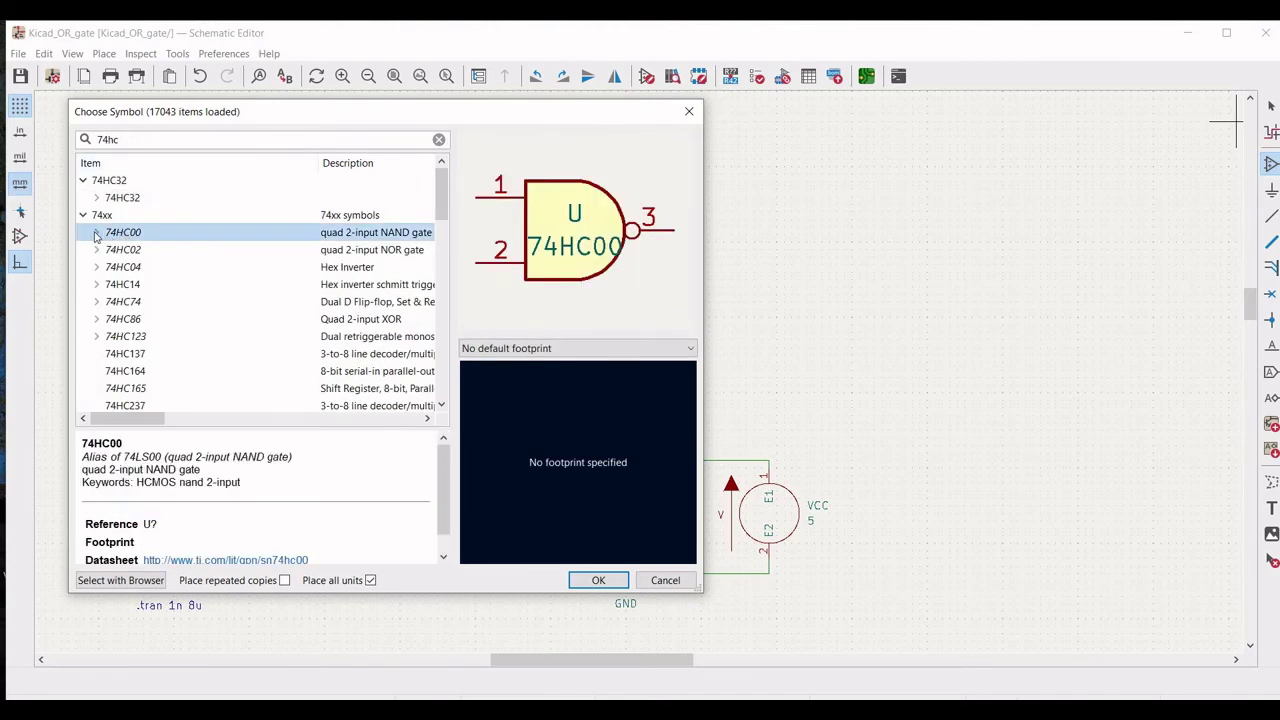
click(97, 233)
click(131, 319)
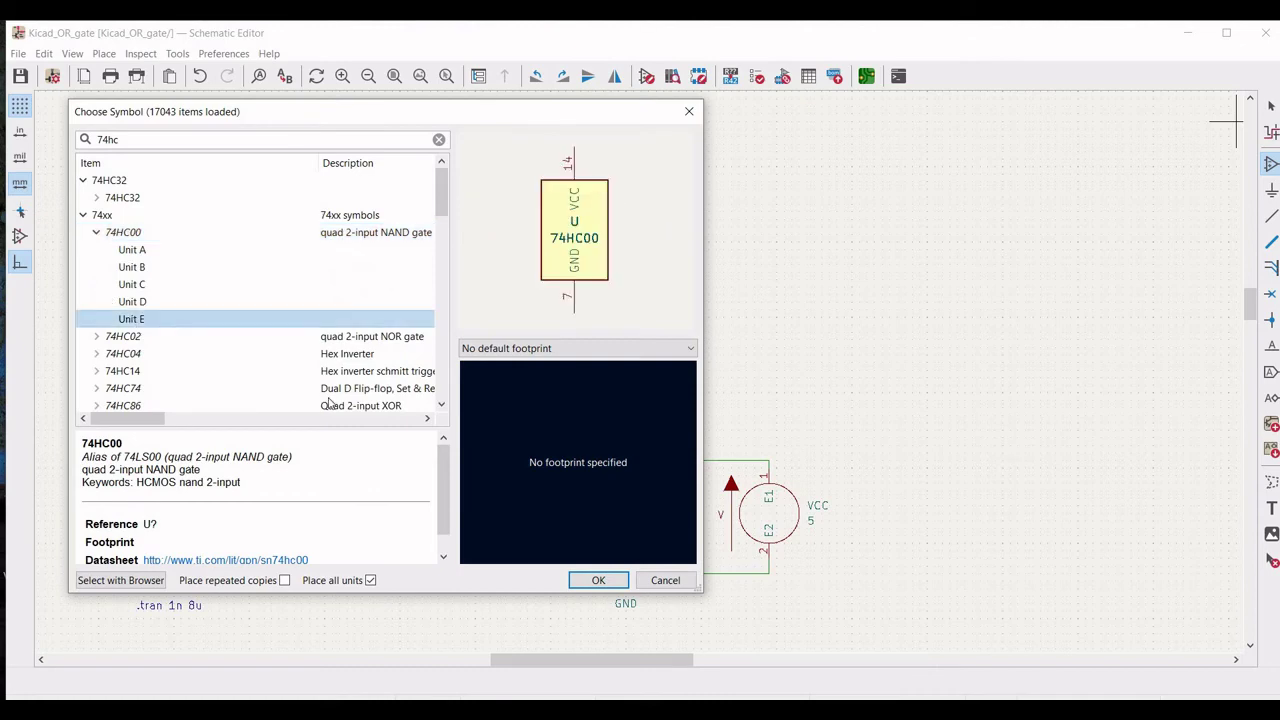
click(592, 580)
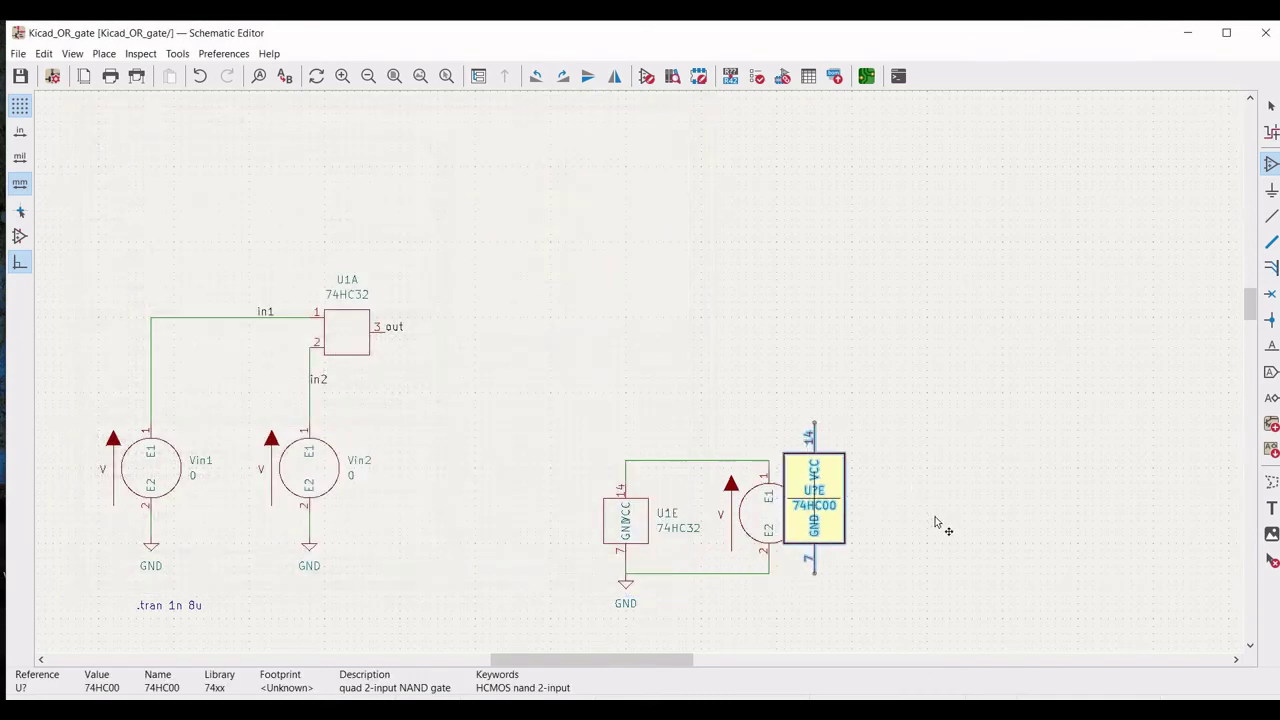
click(934, 518)
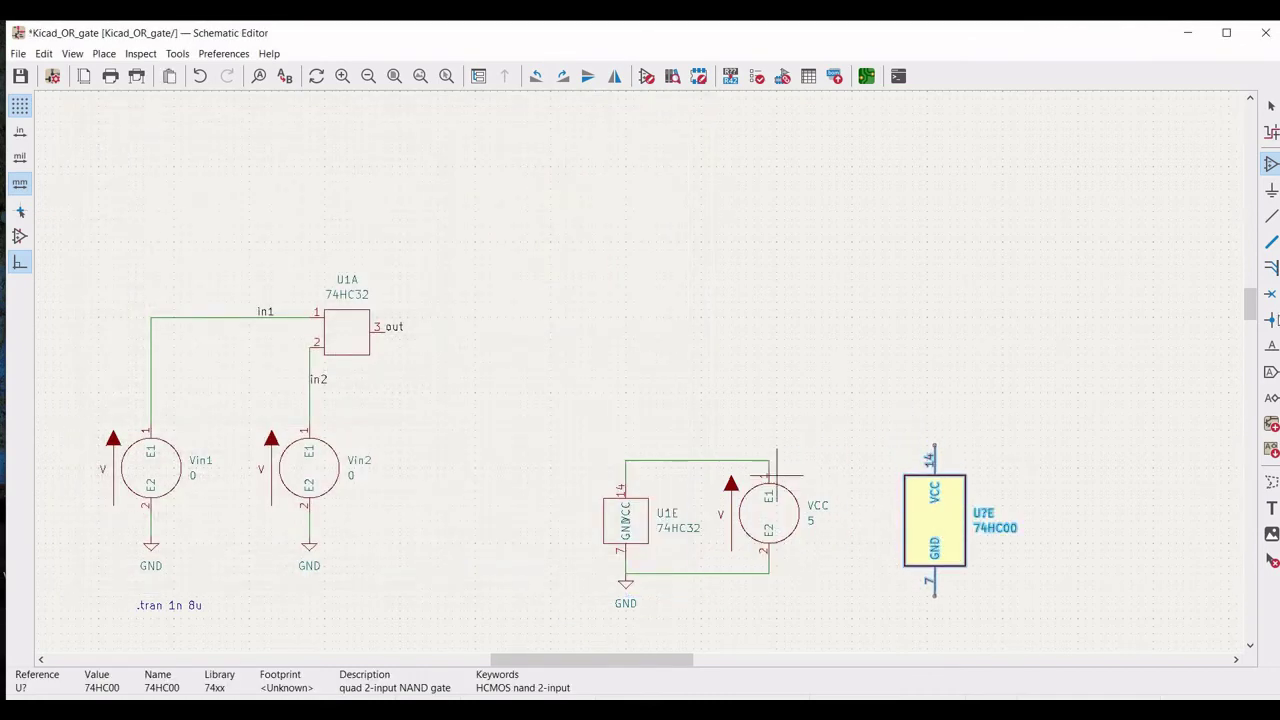
key(Escape)
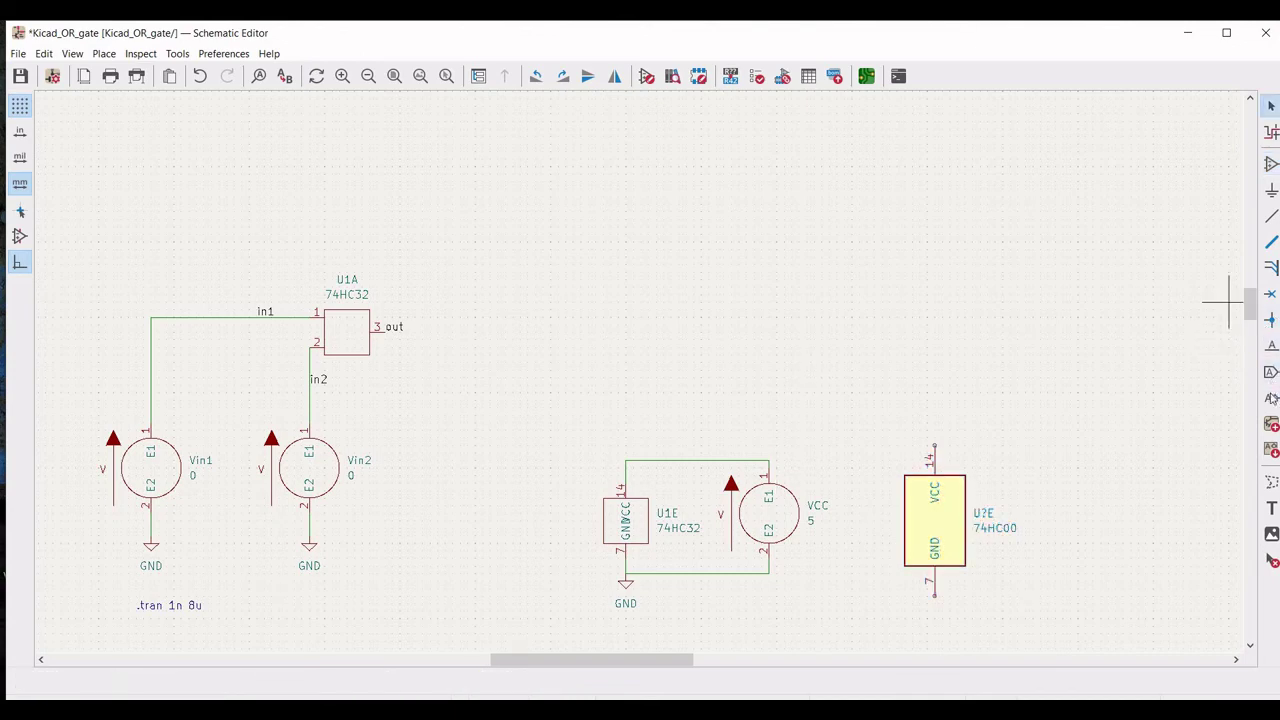
Place an input-shaped global label VCC, rotated to point downward, in the free area between the VCC source and the 74HC00 unit
key(ctrl+l)
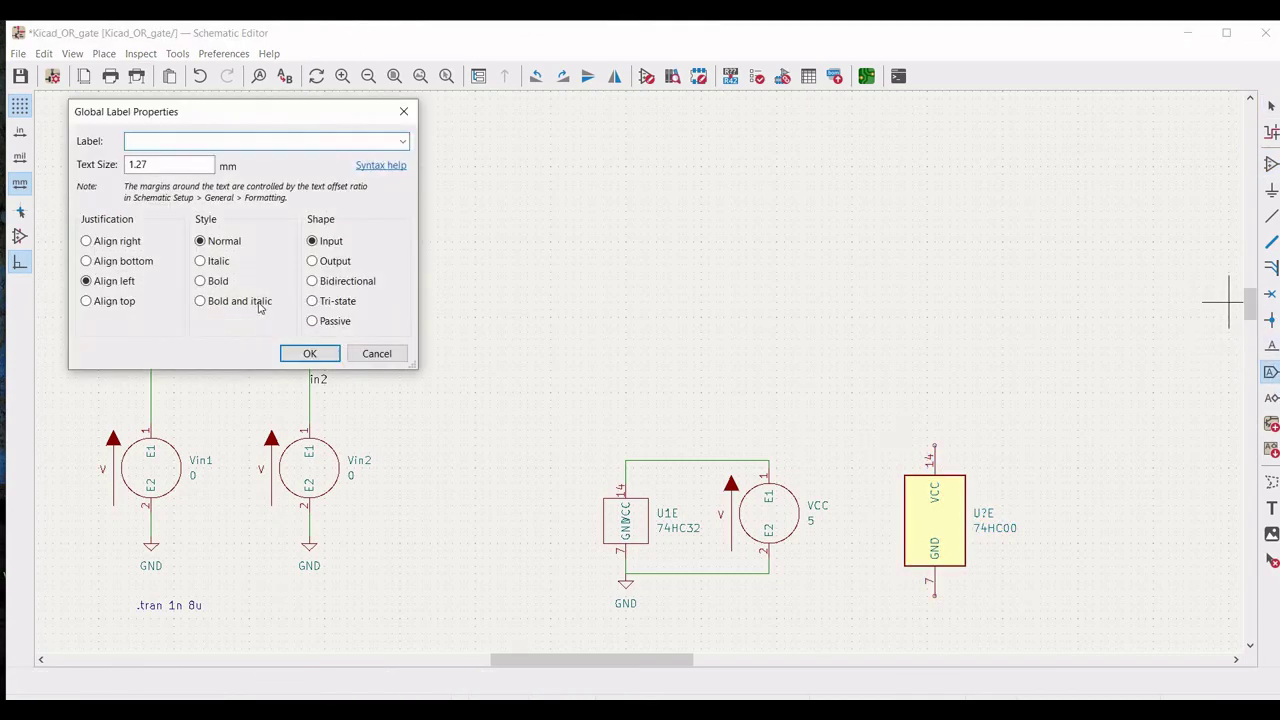
text(VCC)
click(305, 354)
key(r)
click(813, 420)
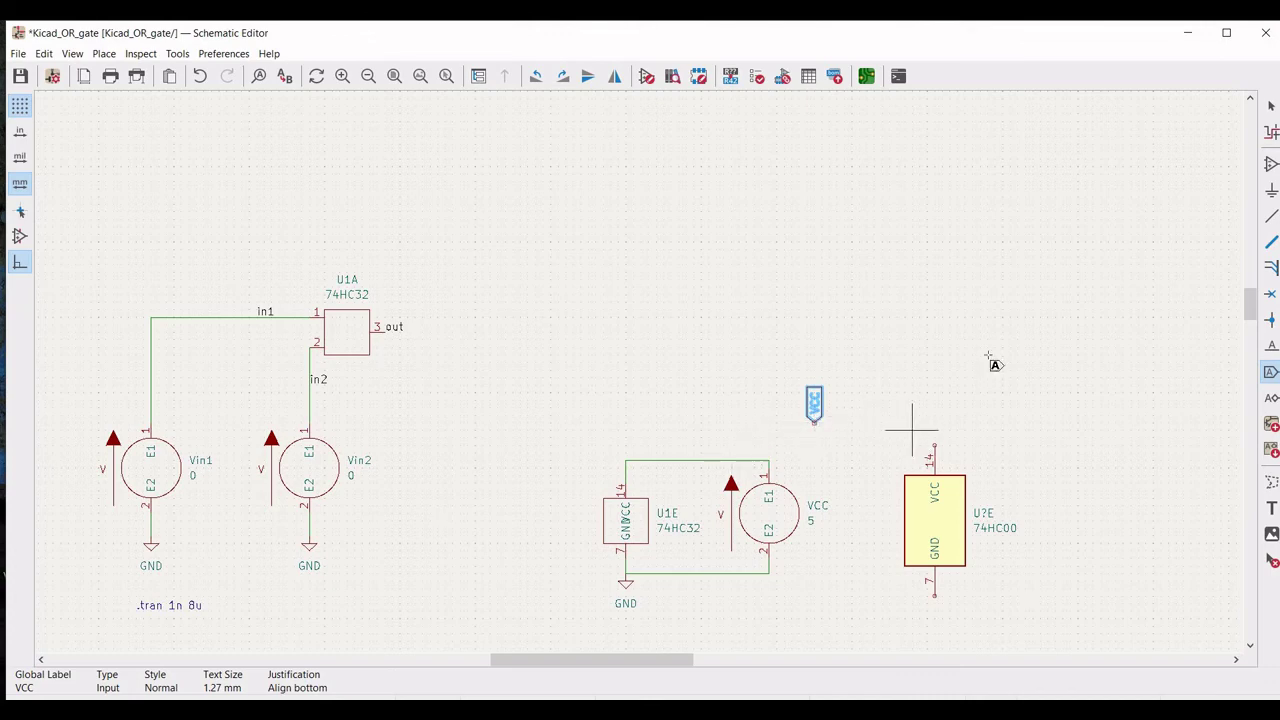
key(Escape)
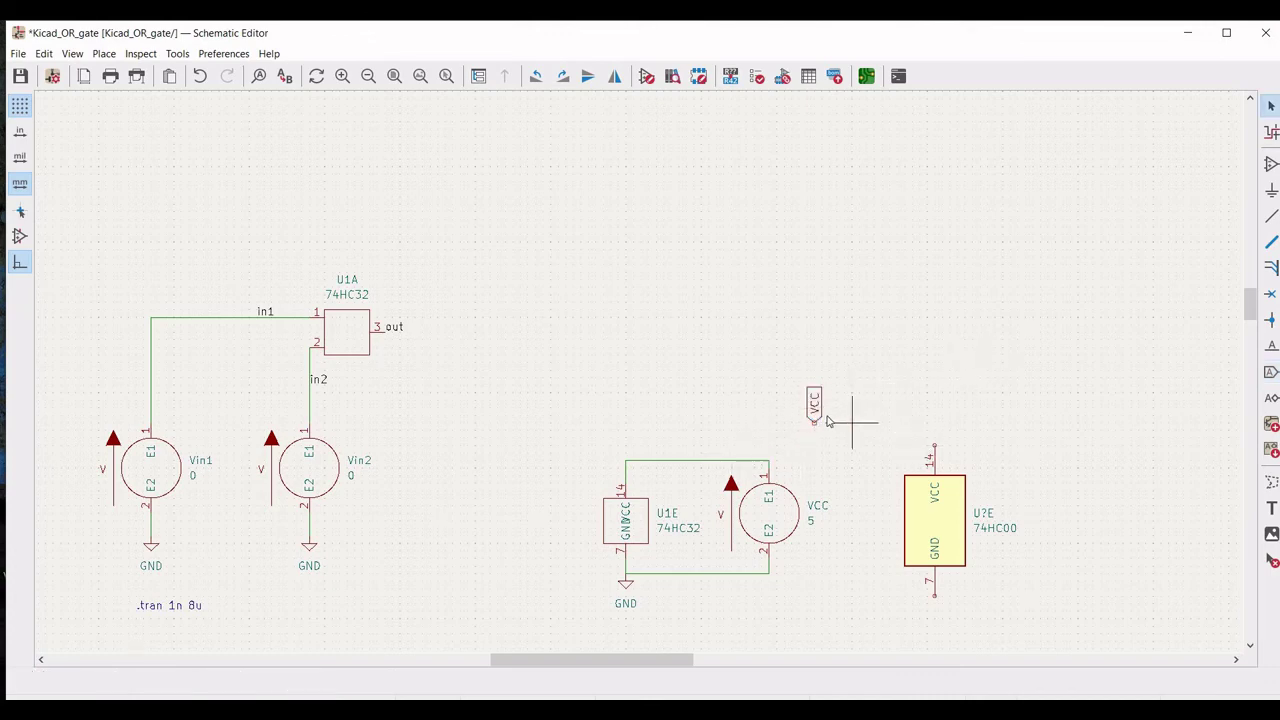
Delete the VCC global label and the 74HC00 power unit beside the VCC source, and save the schematic
click(815, 408)
key(Delete)
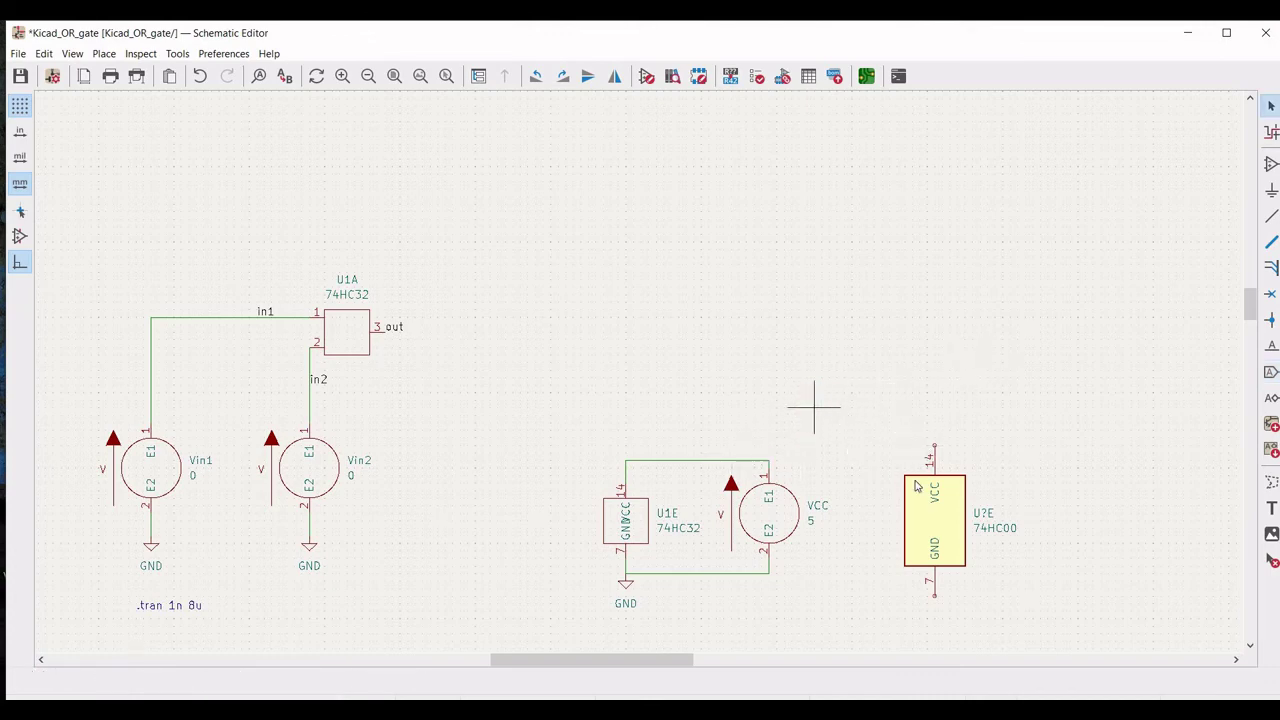
click(917, 487)
key(Delete)
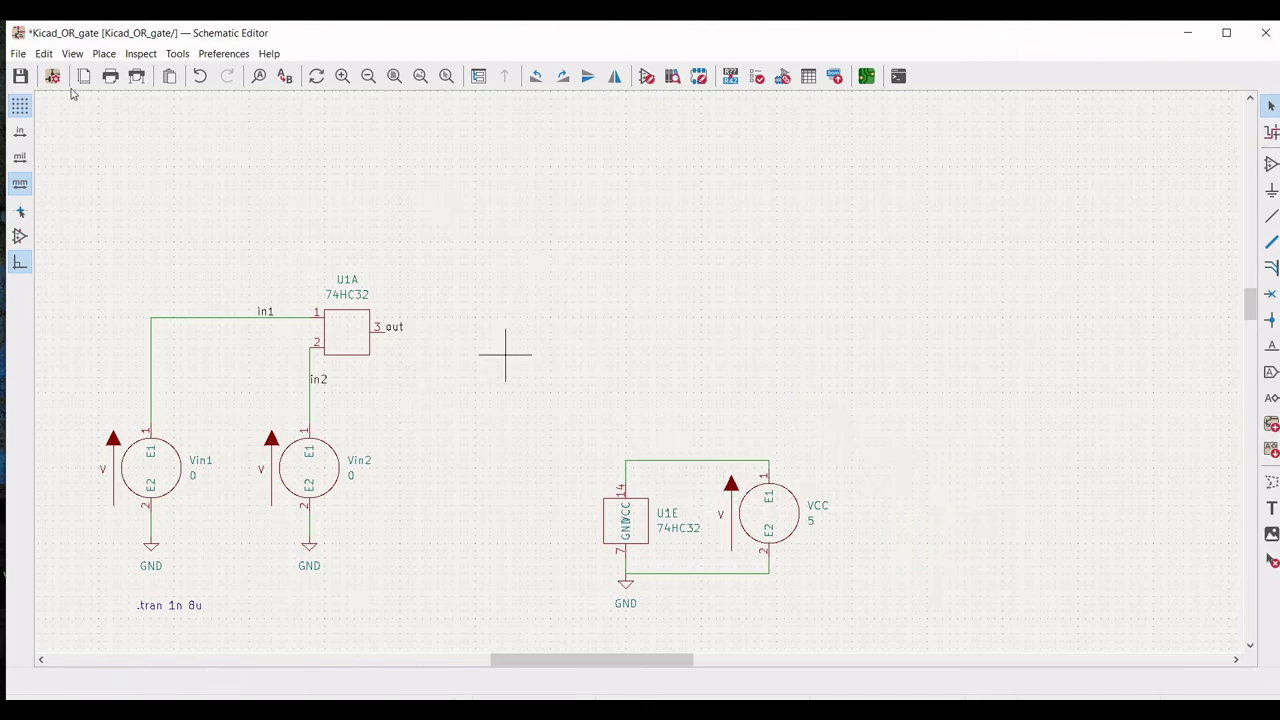
click(21, 74)
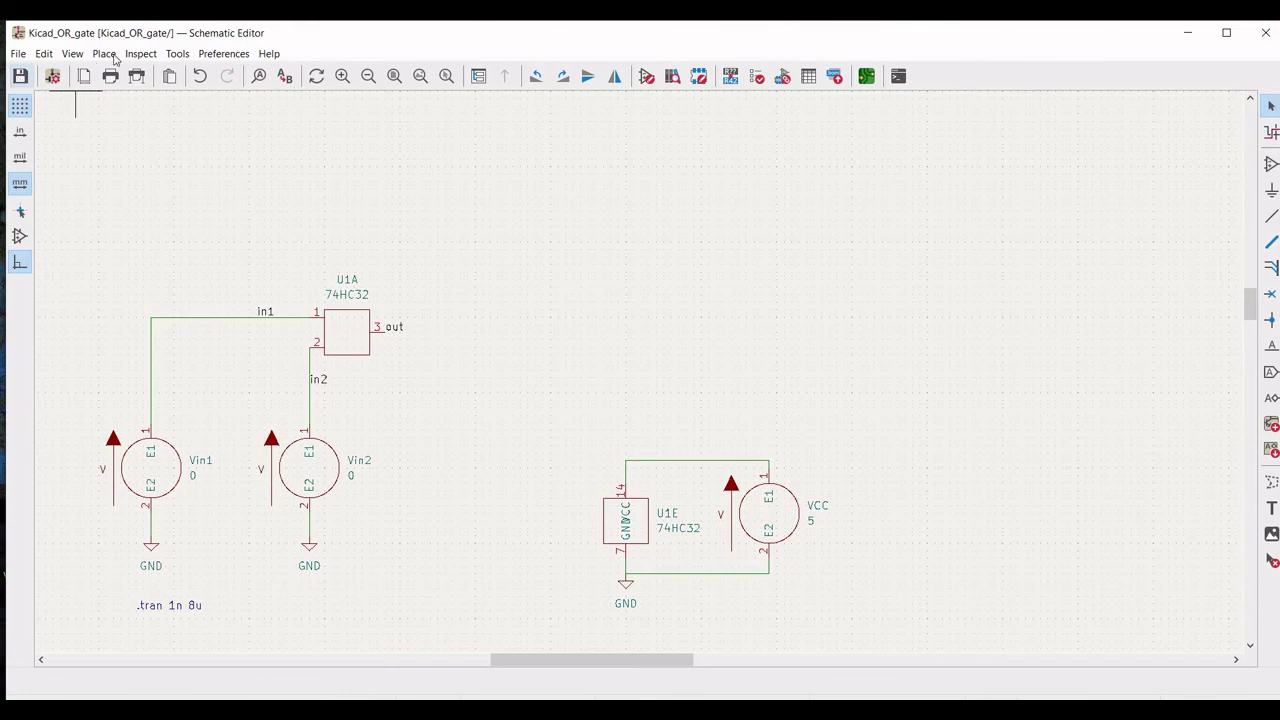
Open the Spice simulator for the schematic and run the transient simulation
click(140, 54)
click(155, 148)
click(56, 82)
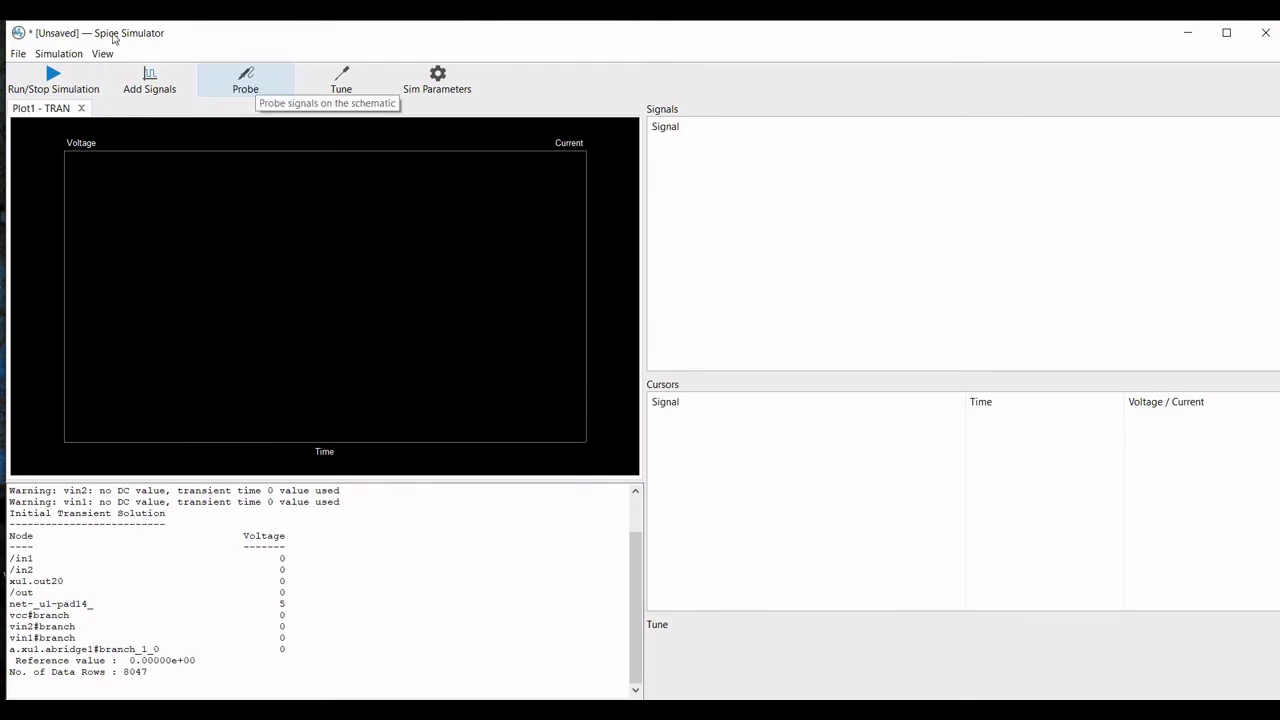
Probe the in1 and in2 nets on the schematic to plot their voltages in the simulator
click(238, 78)
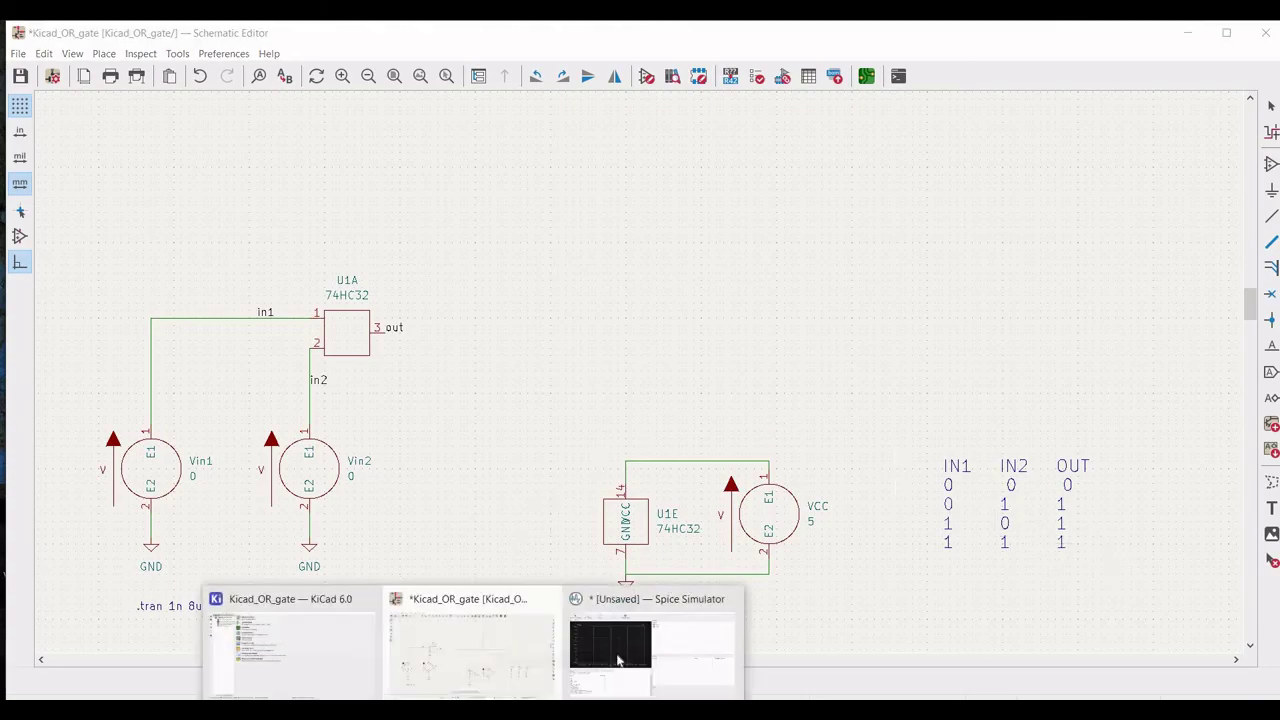
click(614, 662)
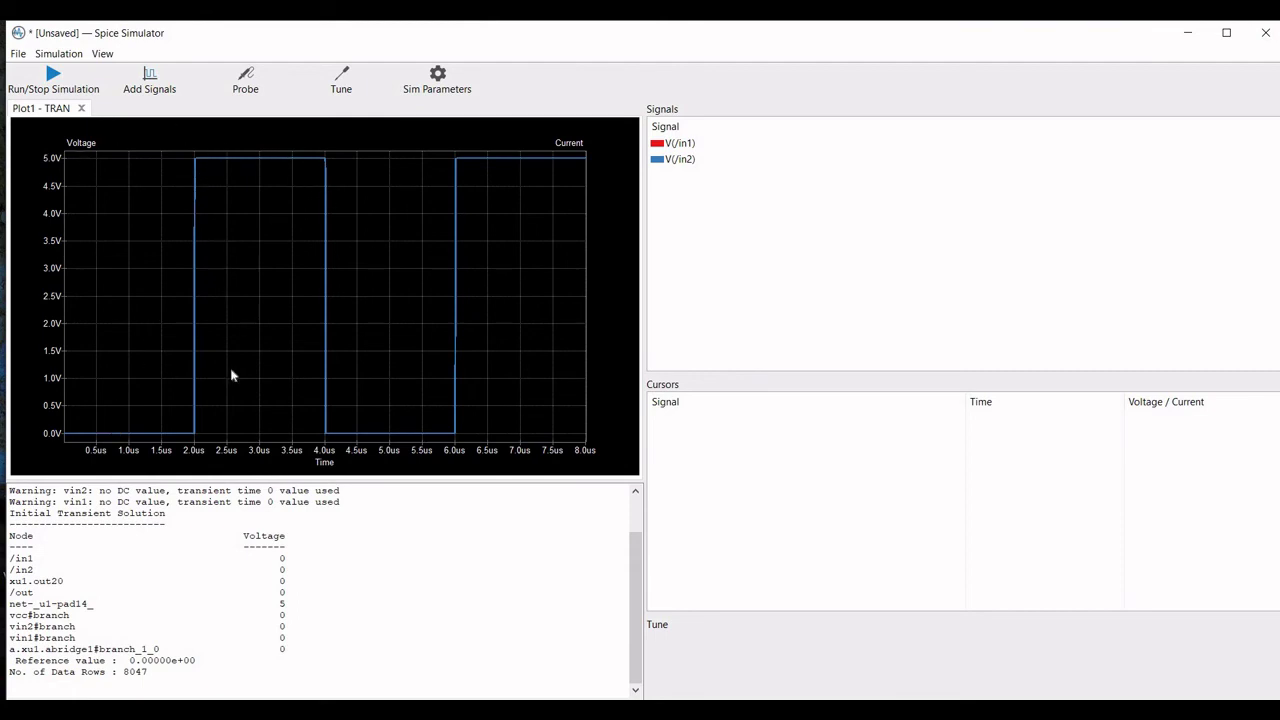
click(256, 88)
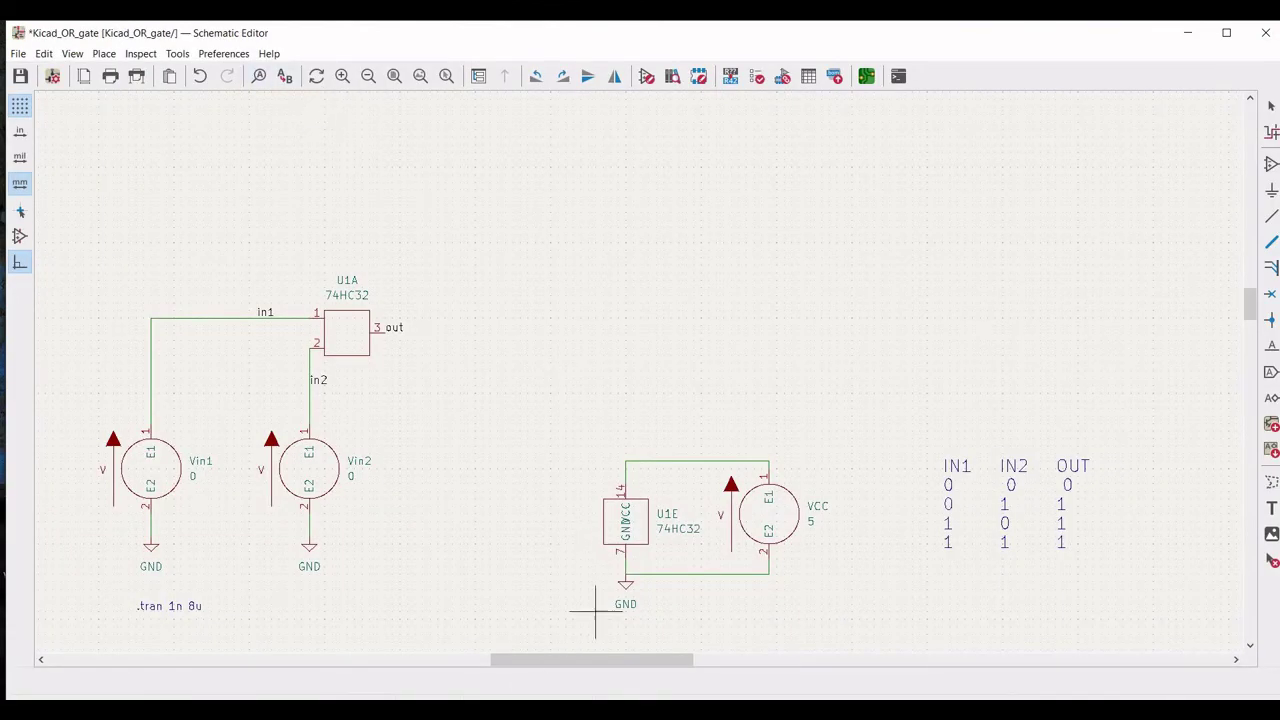
click(651, 643)
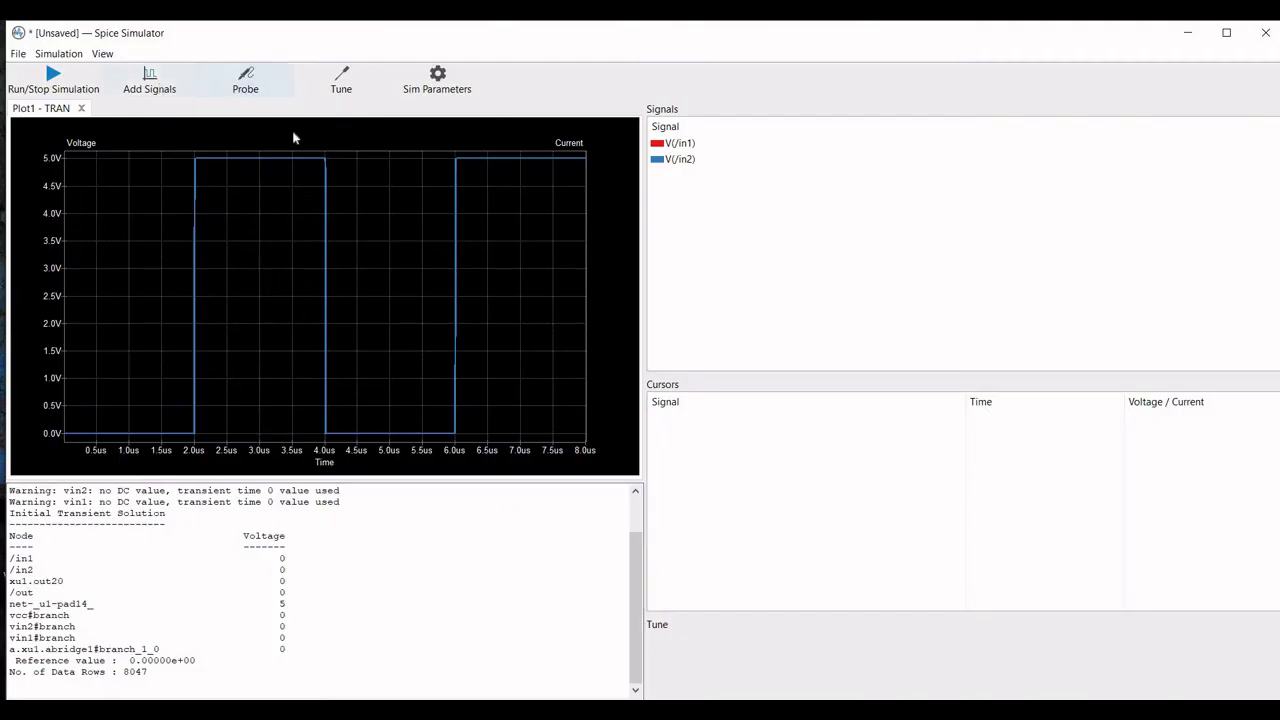
Add the output voltage signal V(/out) to the plot alongside the two input signals
click(182, 88)
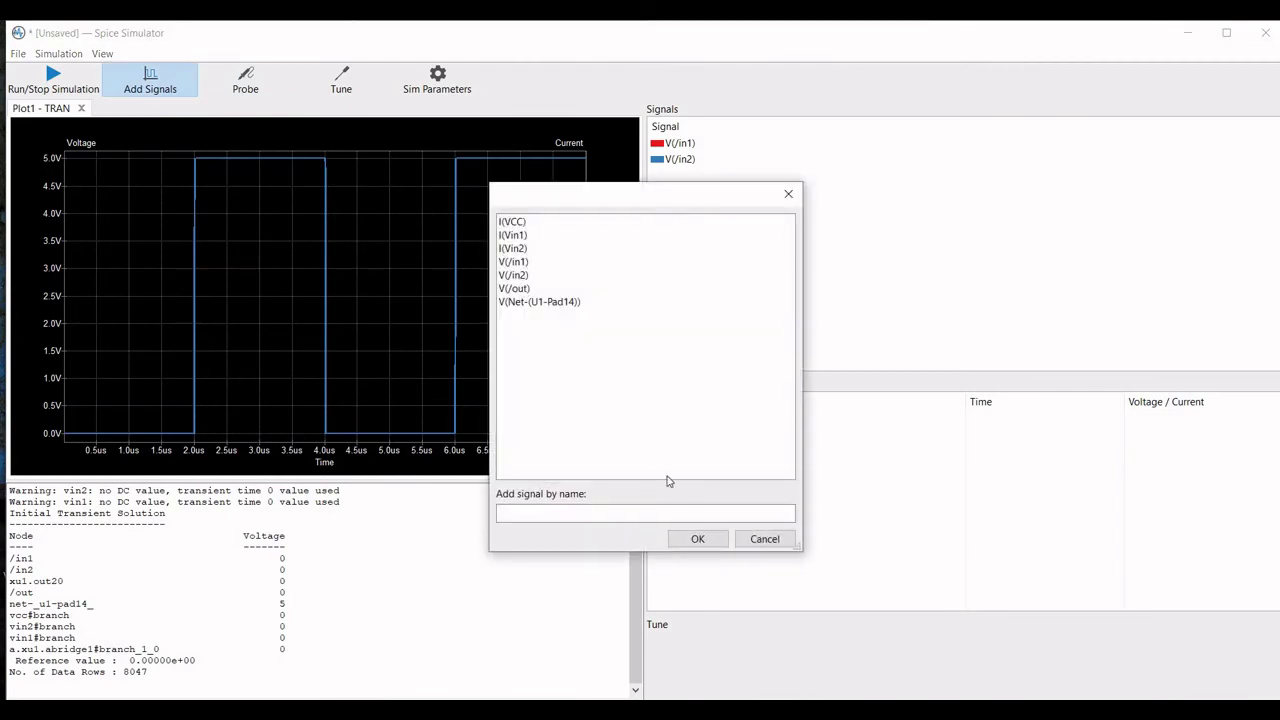
click(560, 288)
click(698, 539)
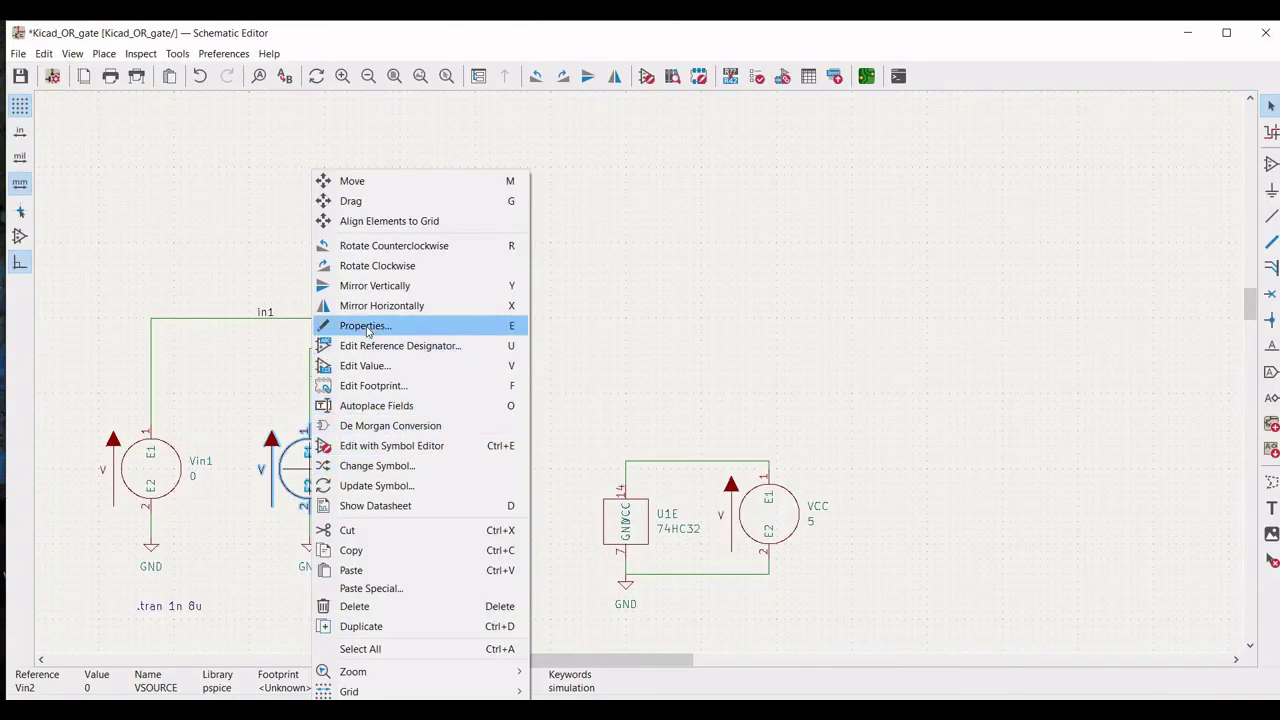
Set the Vin2 source's pulse delay time to 1u, pulse width to 1u and period to 2u in its Spice model
click(366, 326)
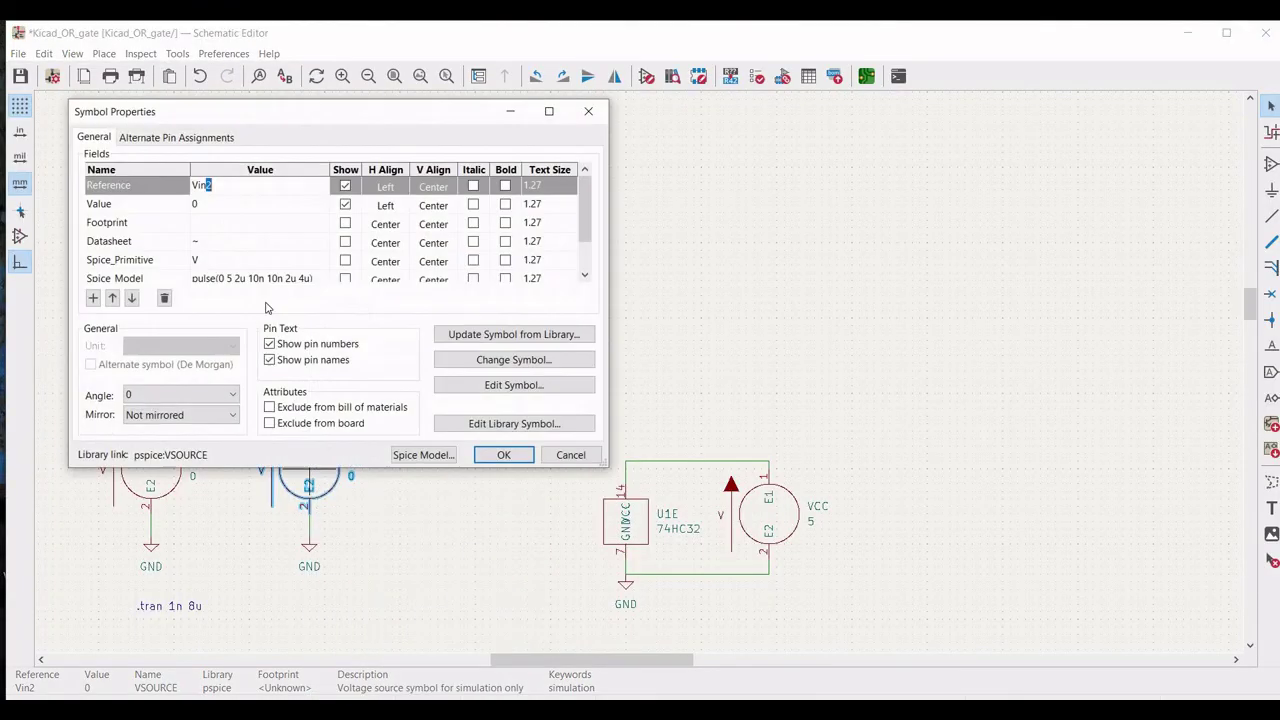
click(423, 455)
click(252, 257)
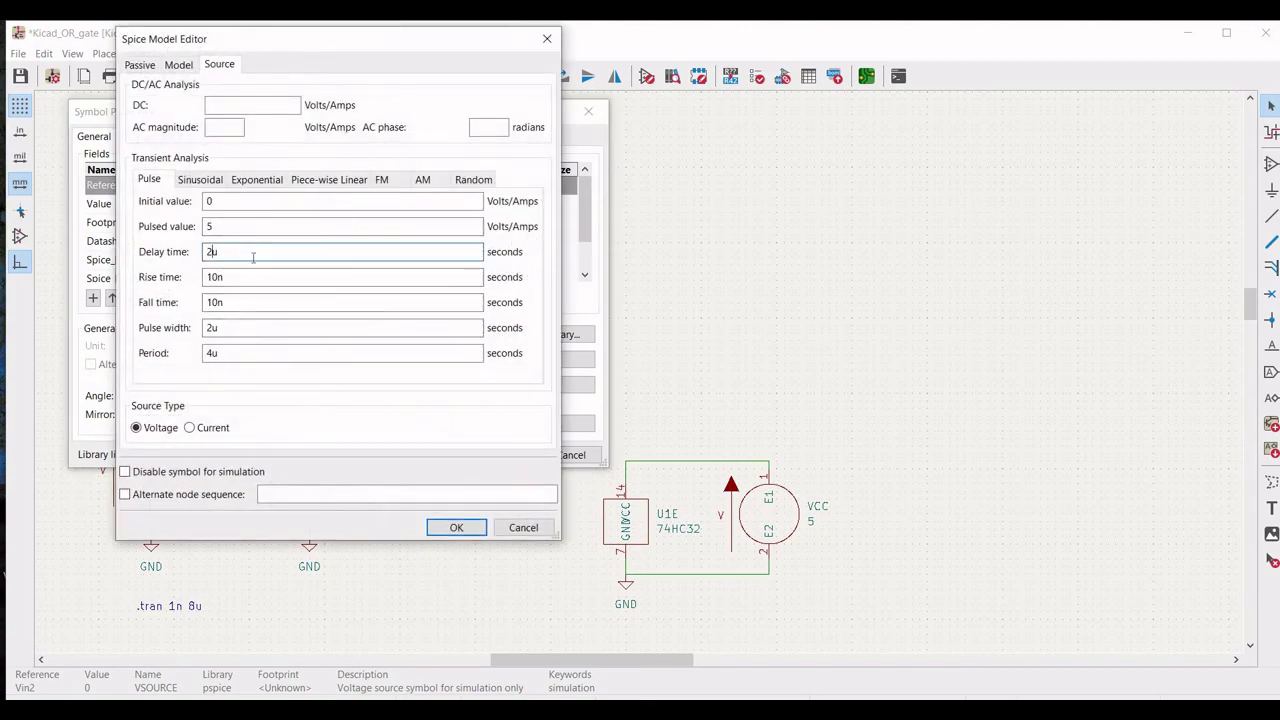
click(218, 326)
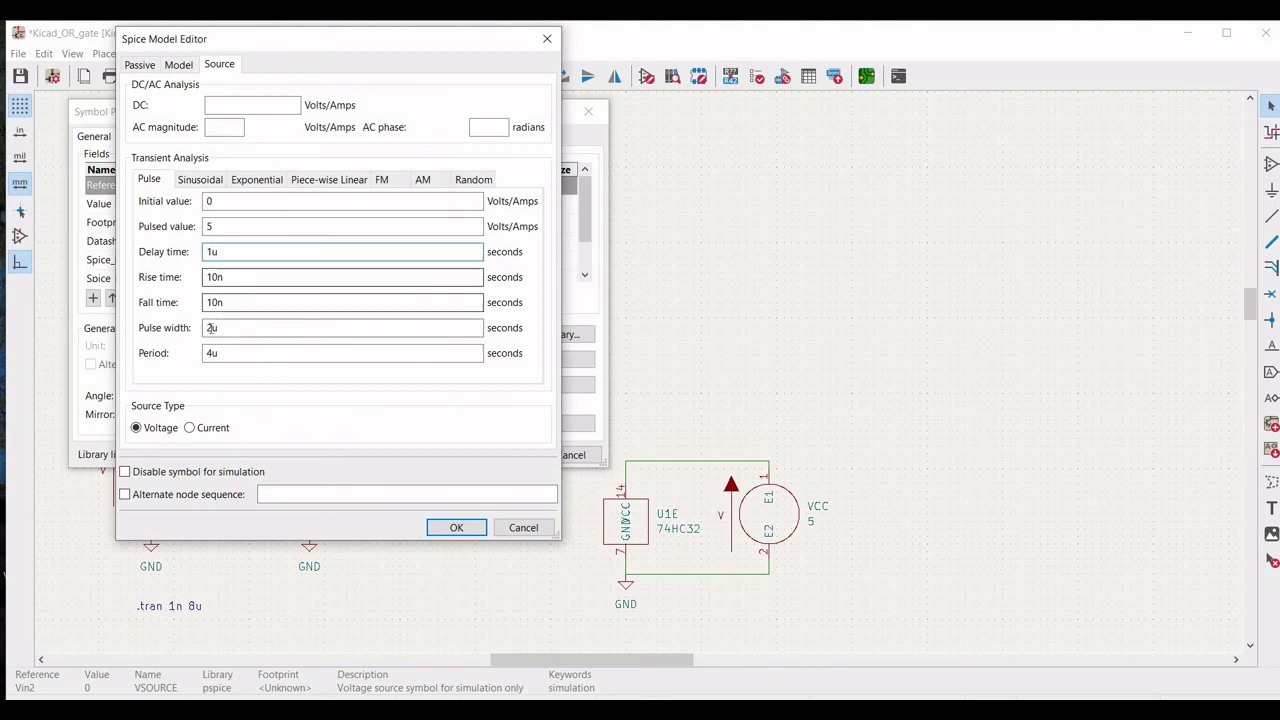
key(BackSpace)
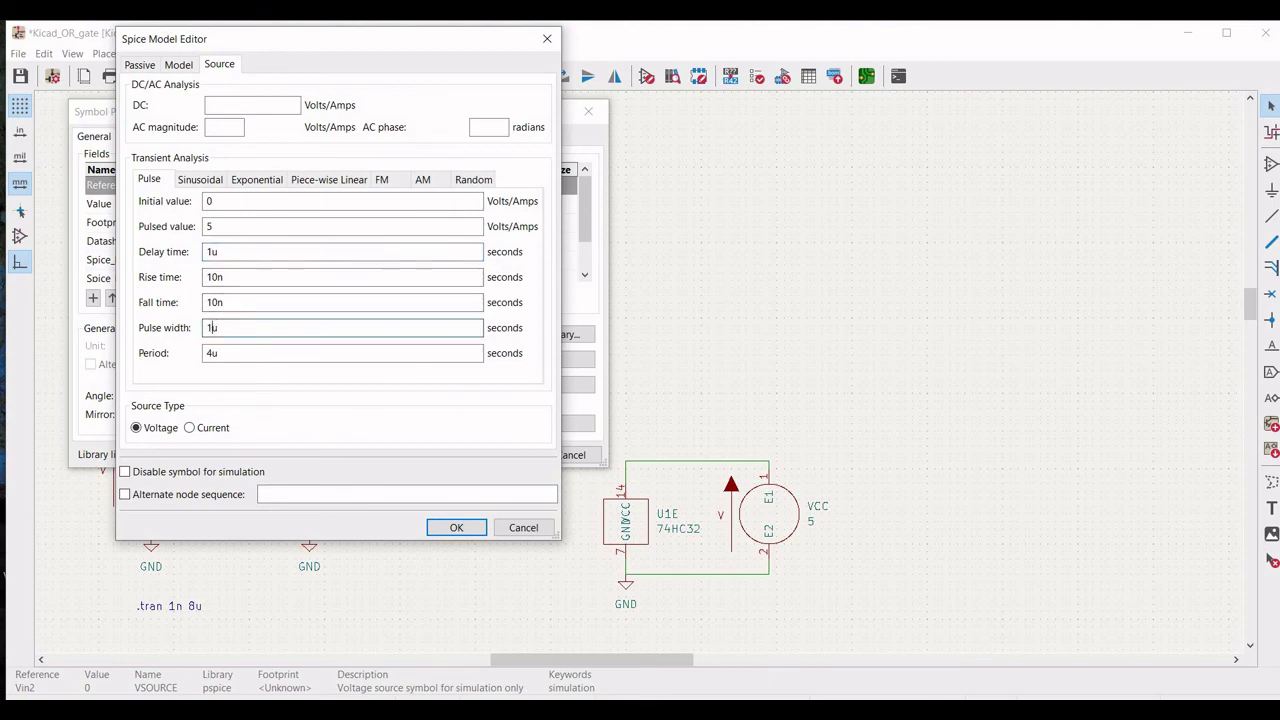
text(1)
click(211, 353)
text(2)
click(437, 530)
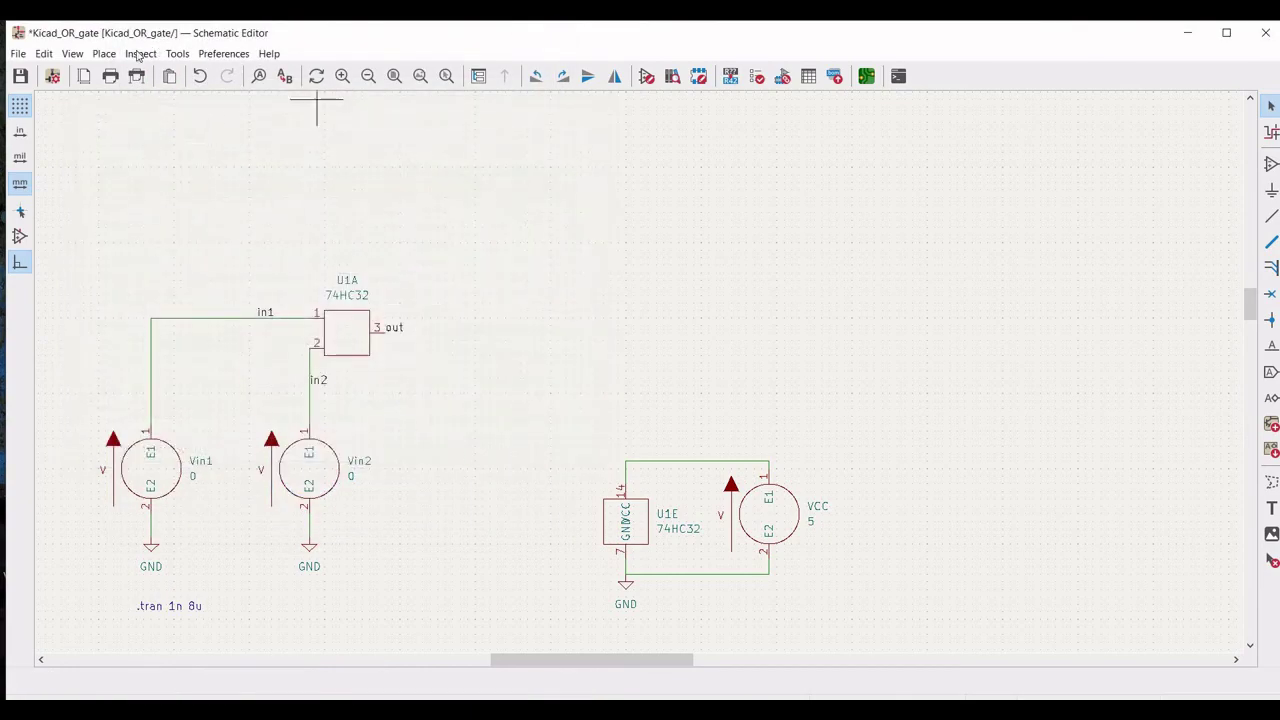
Save the schematic and rerun the transient simulation in a freshly opened Spice simulator
click(18, 76)
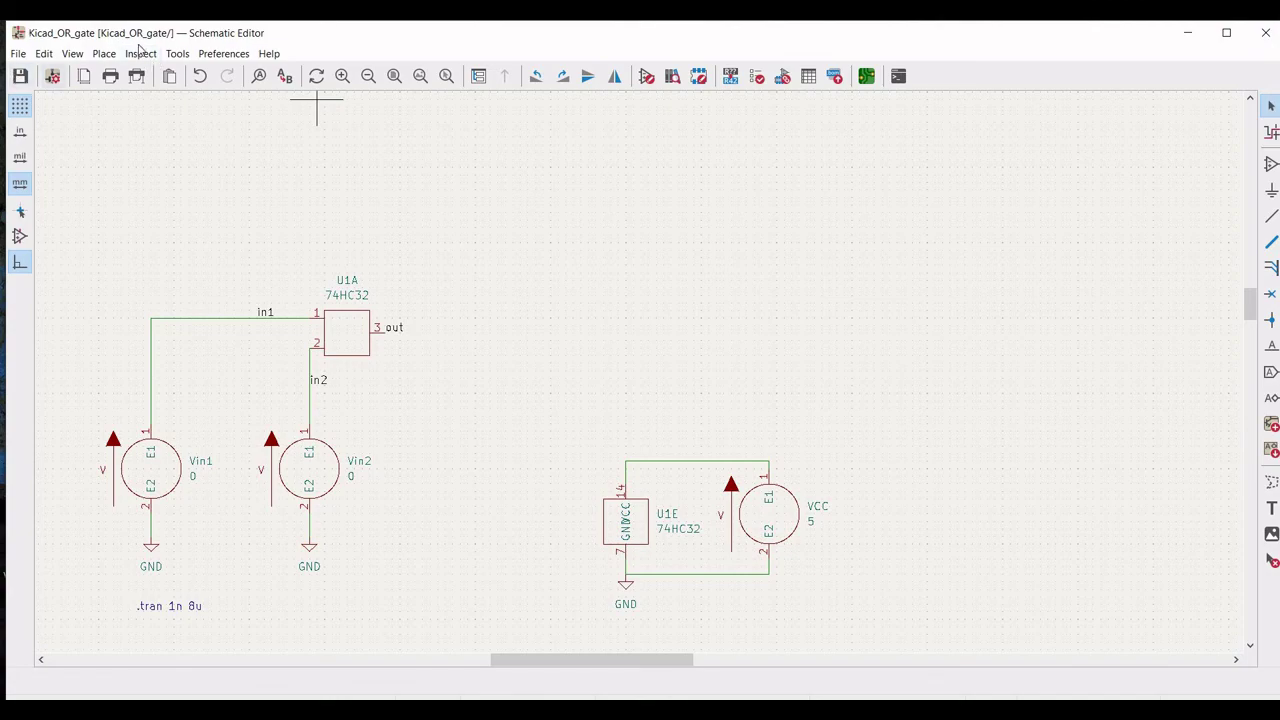
click(140, 54)
click(172, 147)
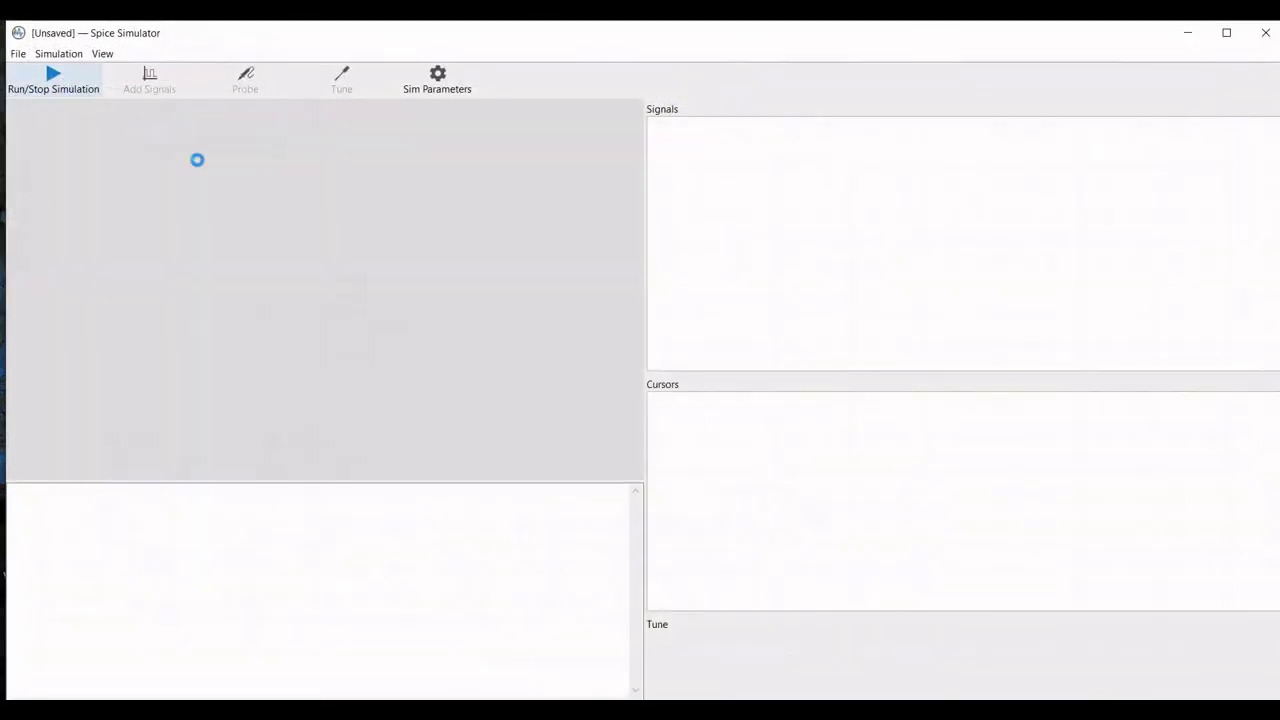
Add the input voltage signals V(/in1) and V(/in2) to the new plot
click(150, 80)
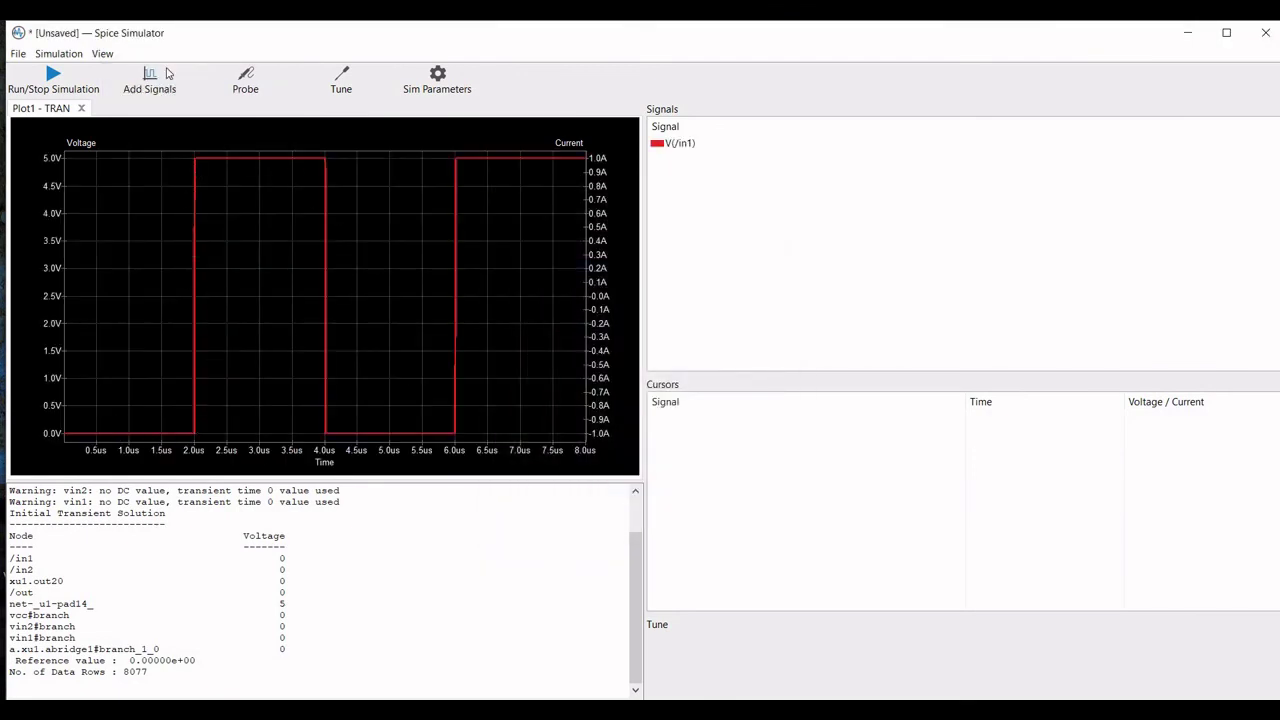
click(187, 91)
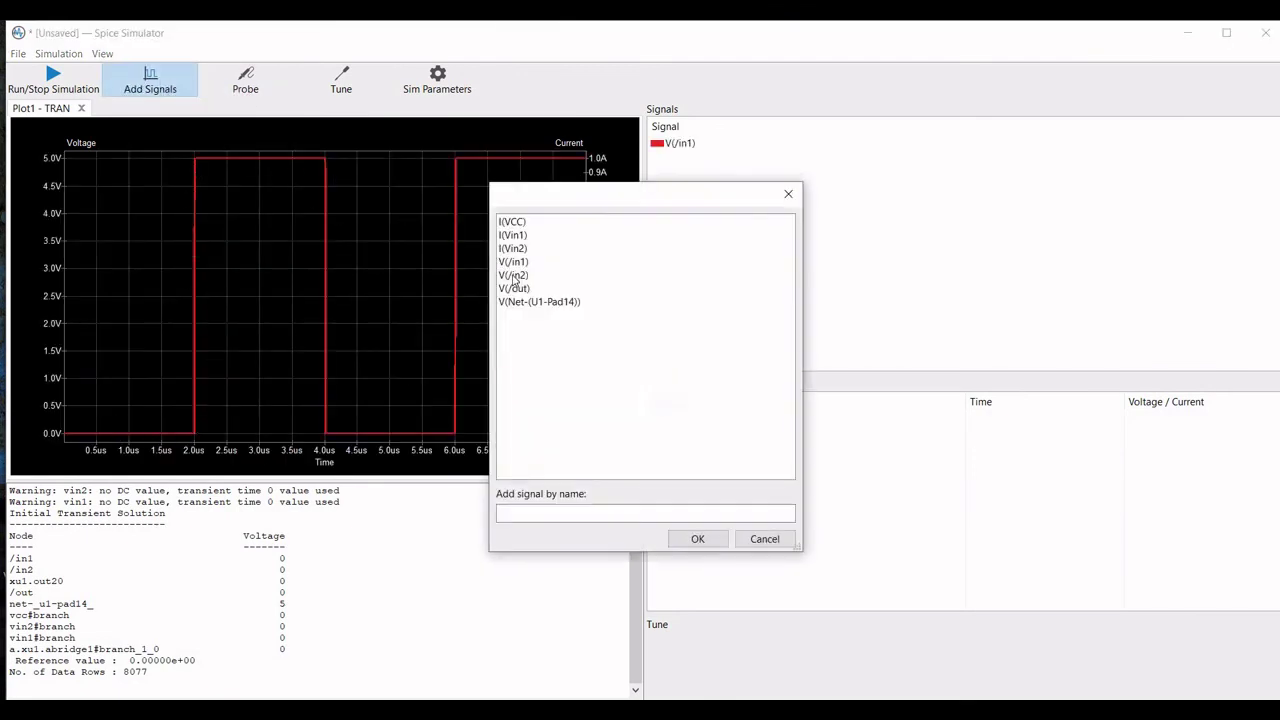
click(514, 275)
click(698, 539)
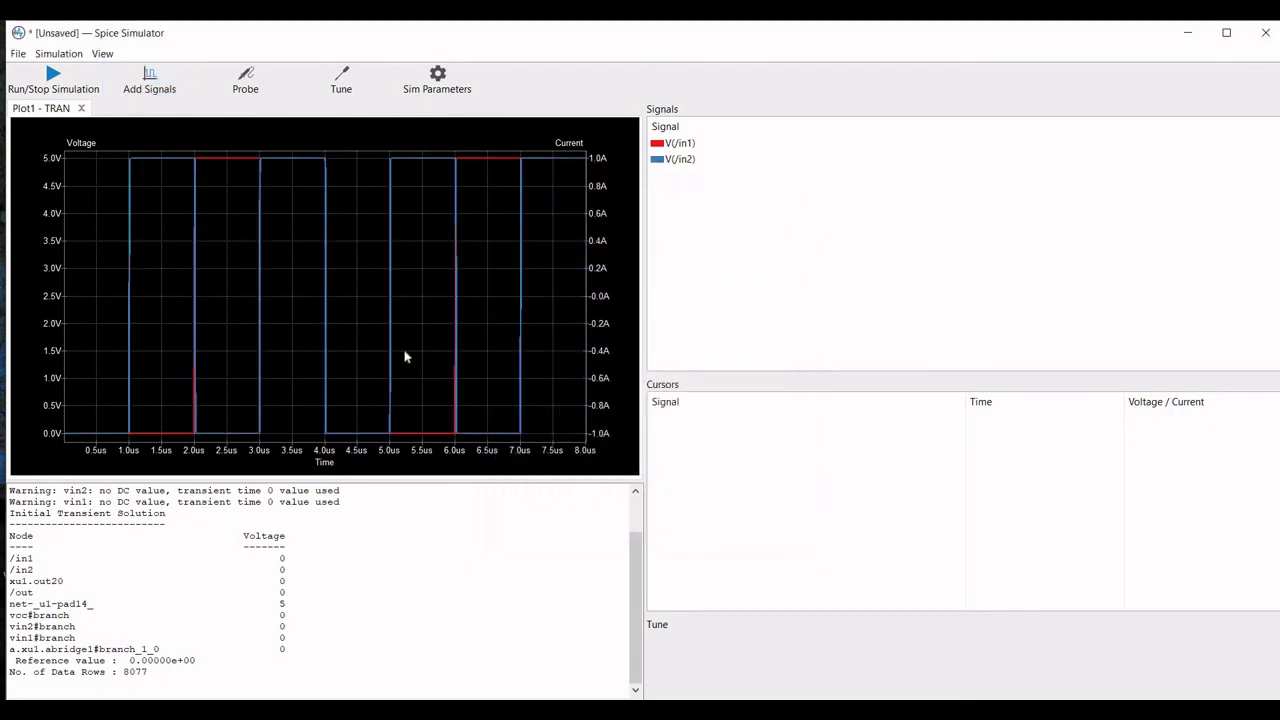
Remove V(/in1) from the plot to view V(/in2) alone, and add V(/in1) back
double_click(680, 143)
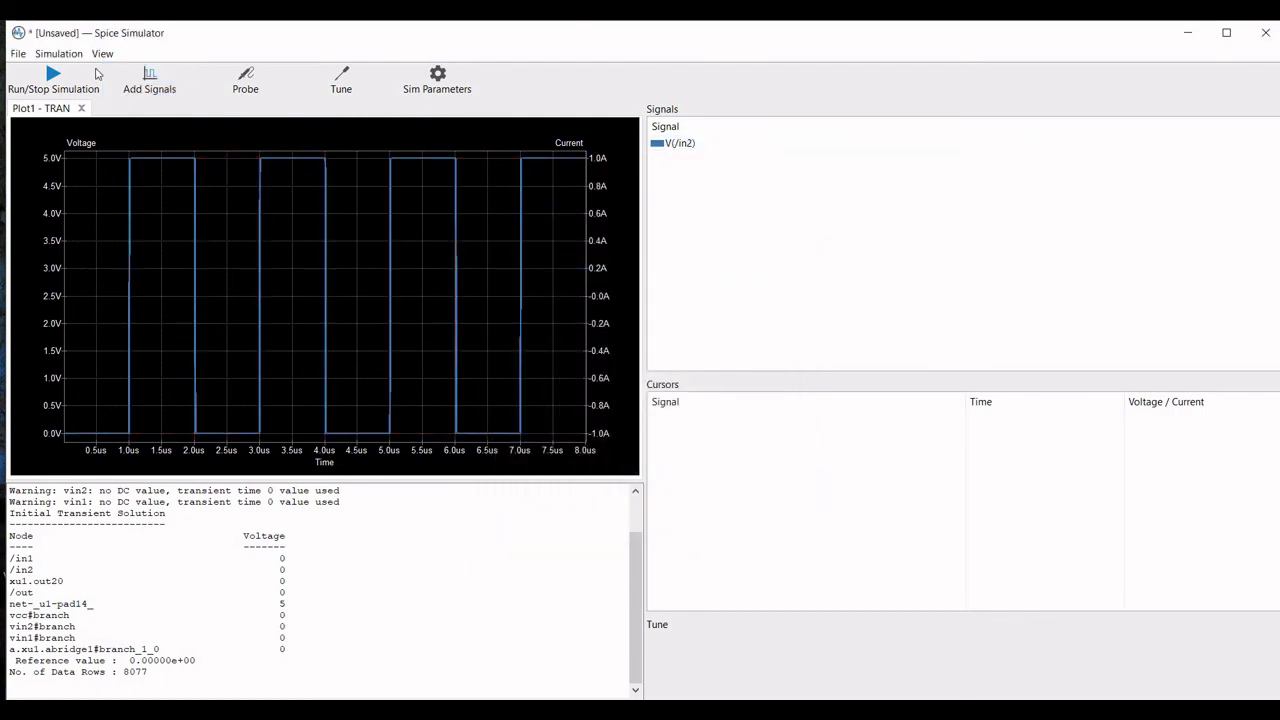
click(145, 78)
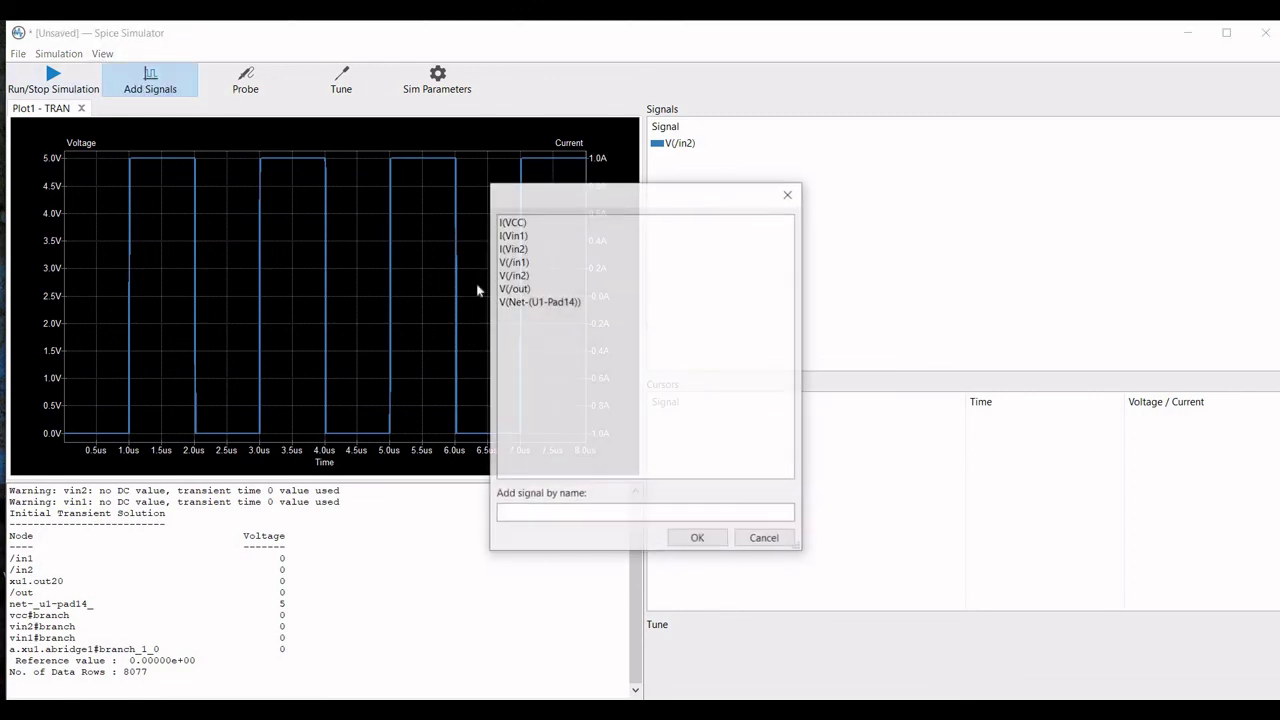
click(520, 262)
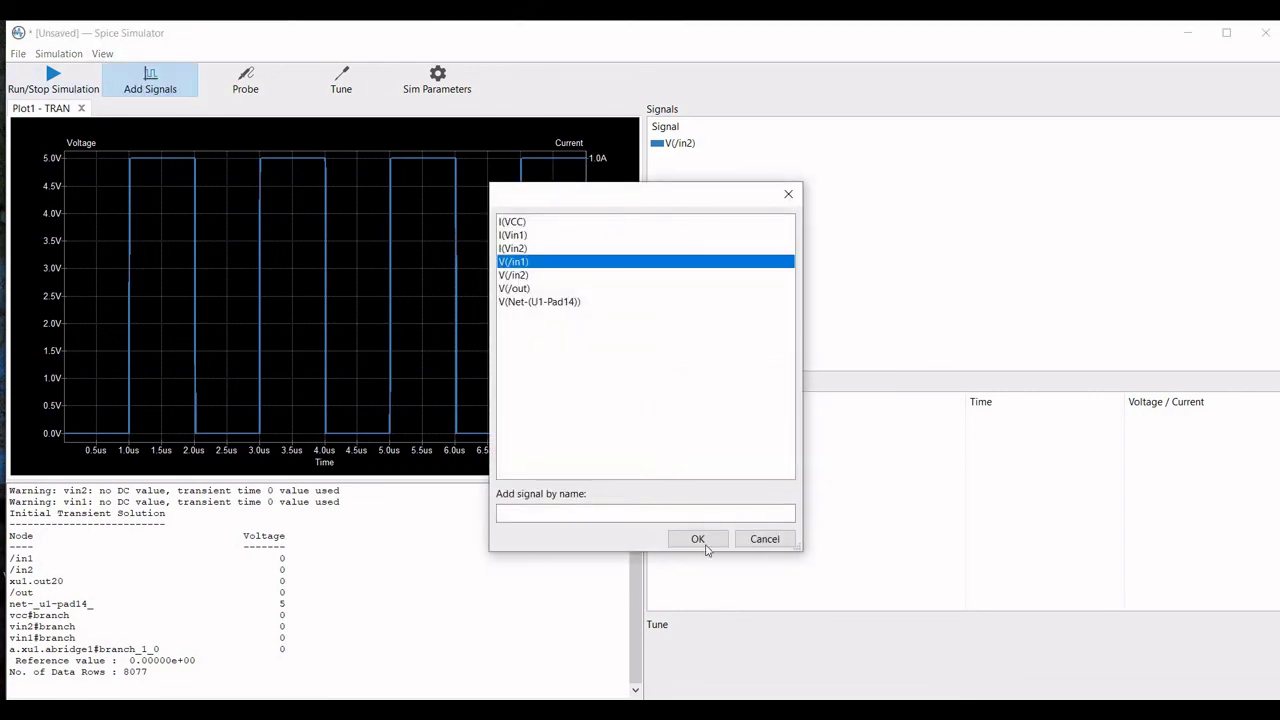
key(Return)
Add the gate output signal V(/out) to the plot
click(150, 80)
click(516, 289)
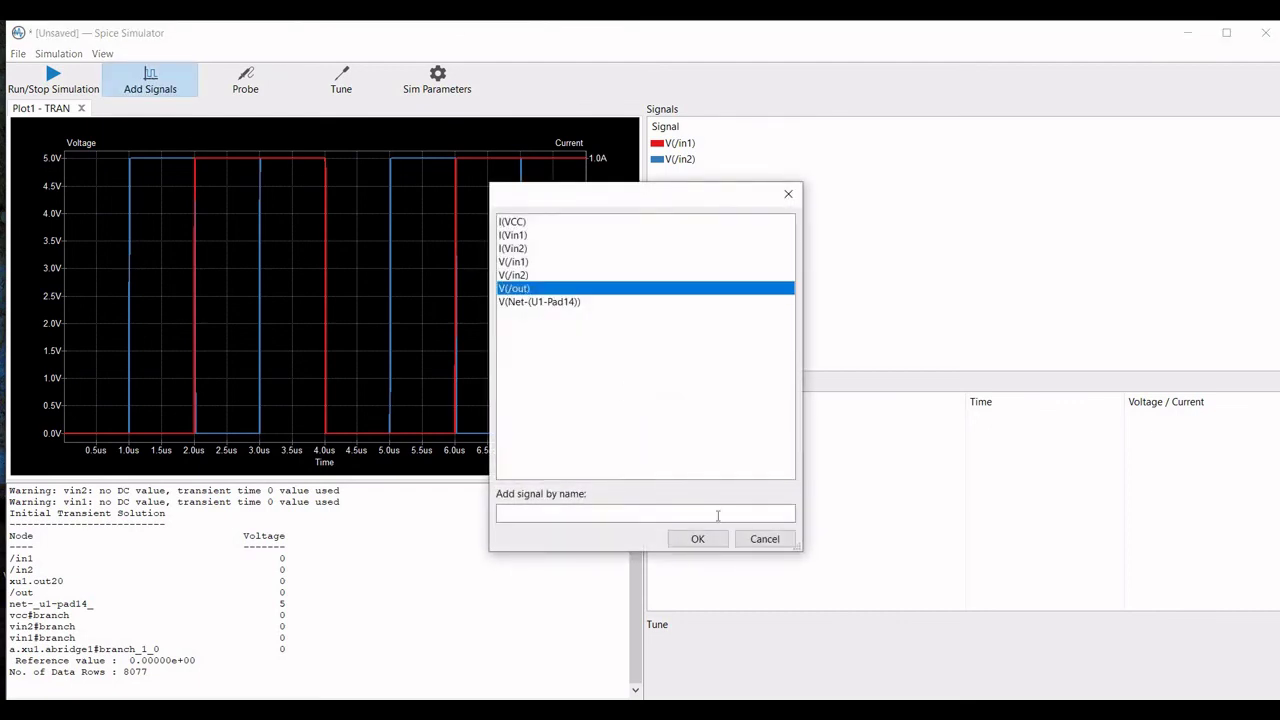
key(Return)
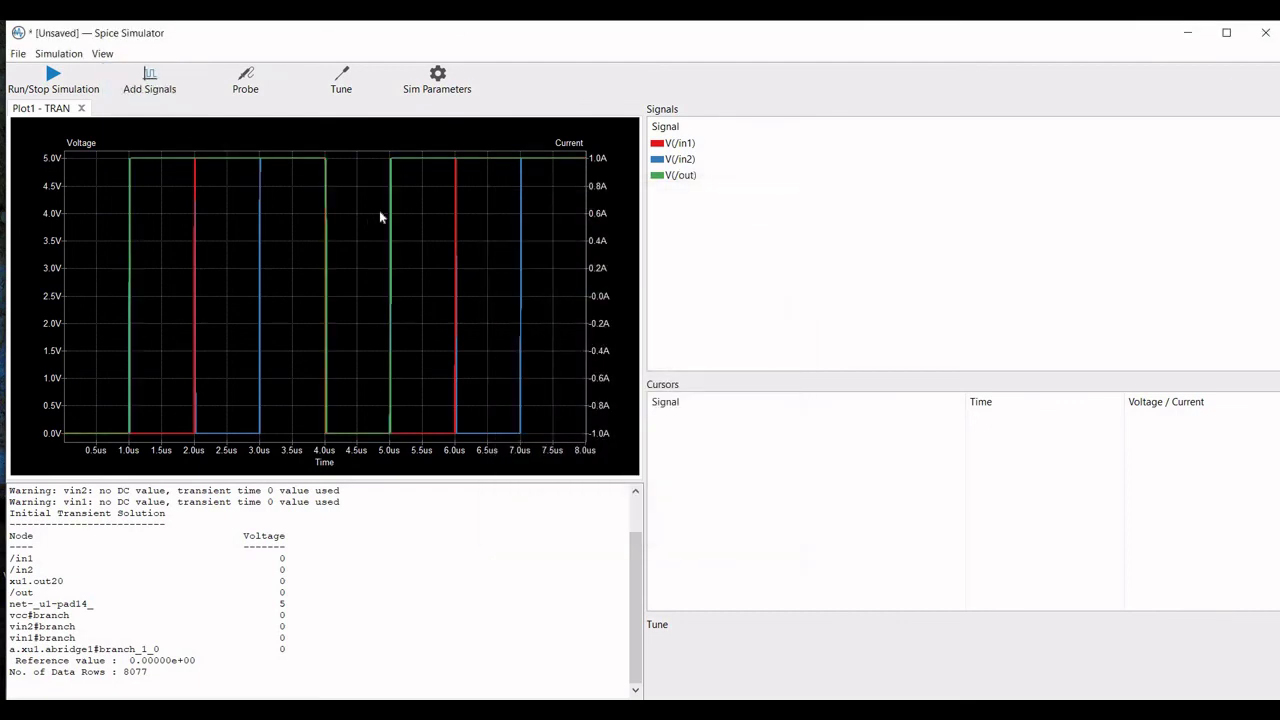
Remove V(/in1) and V(/in2) from the signal list so only V(/out) stays plotted
click(678, 145)
key(Delete)
key(Delete)
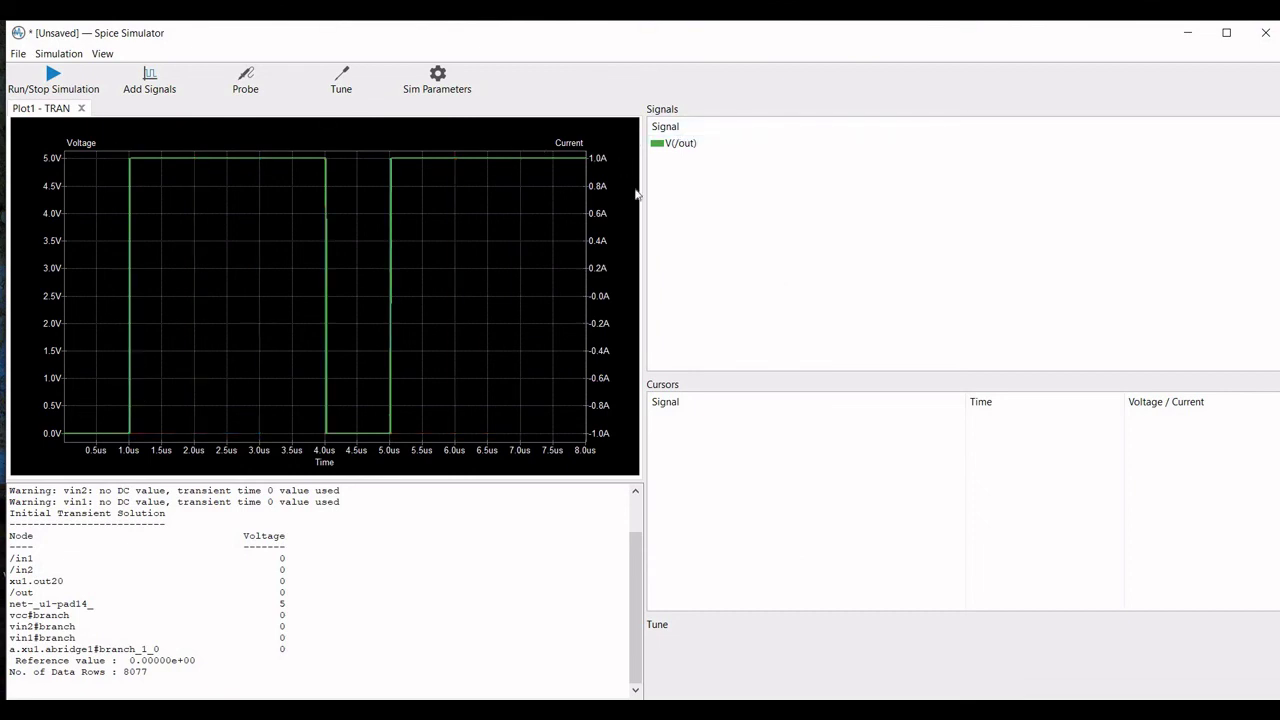
click(656, 147)
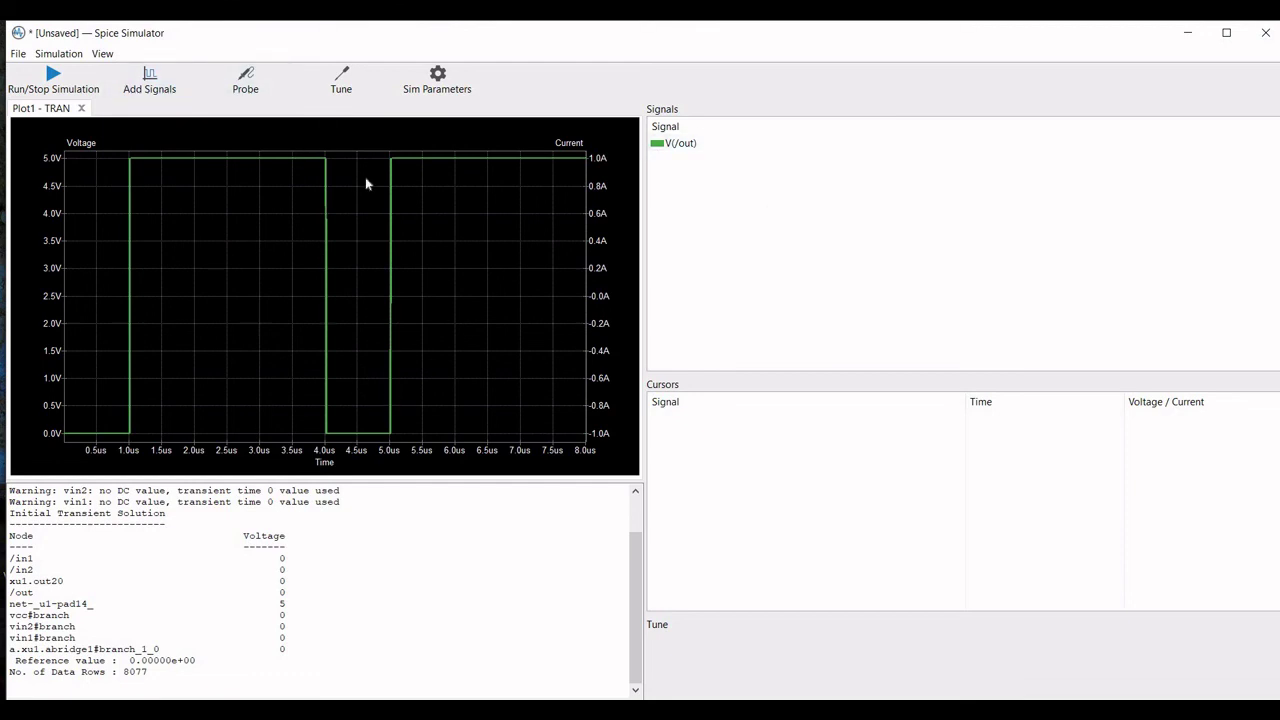